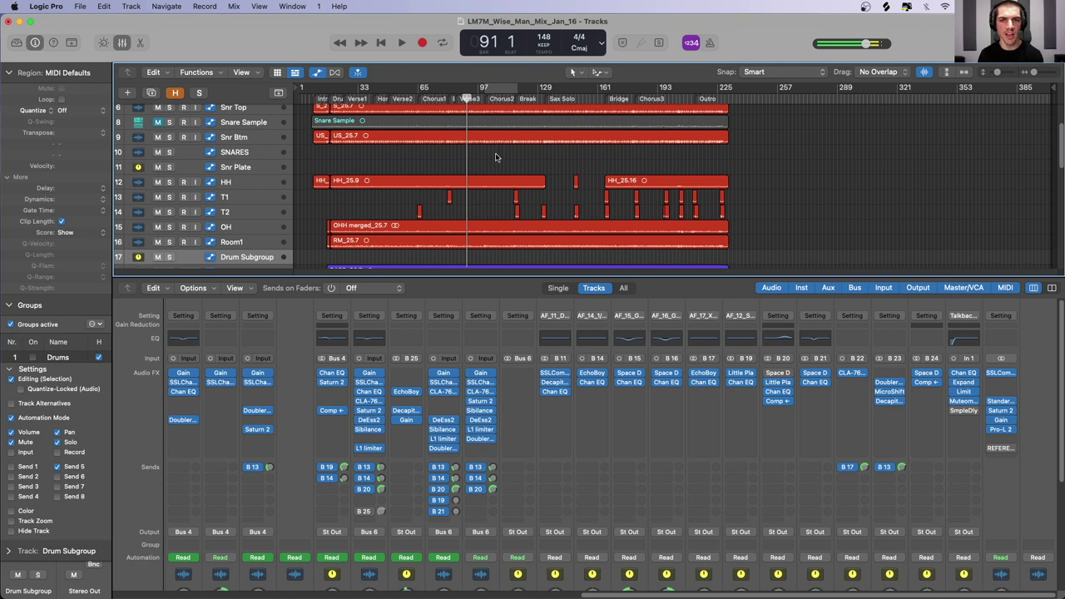
Step: Enlarge the mixer pane to show the channel faders and bring the drum channels into view
{"action": "scroll", "coordinate": [495, 157], "scroll_direction": "up", "scroll_amount": 2}
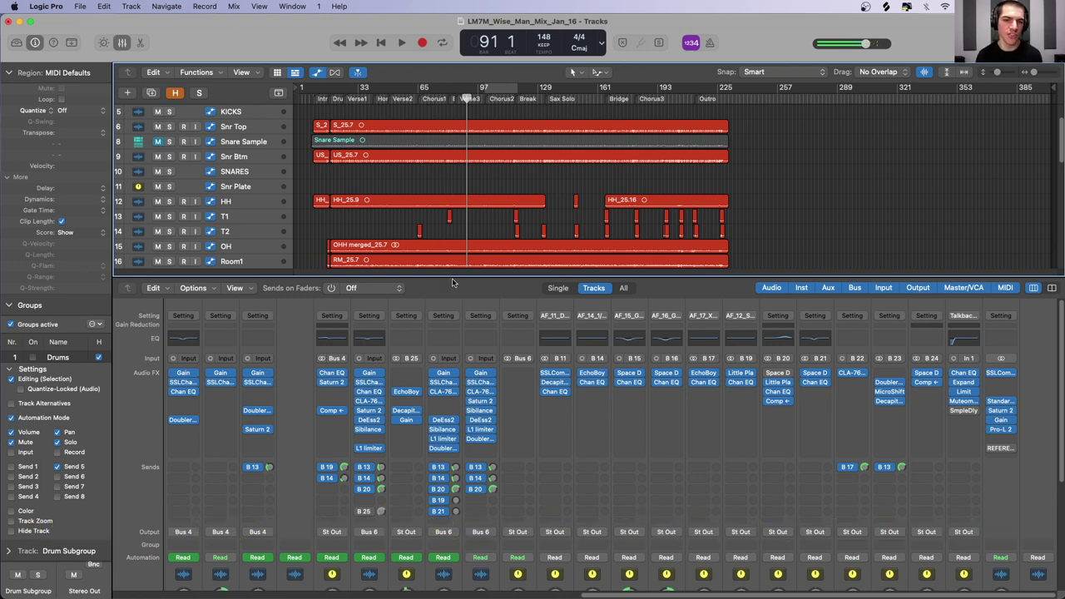
{"action": "left_click_drag", "start_coordinate": [450, 276], "coordinate": [451, 191]}
{"action": "scroll", "coordinate": [532, 385], "scroll_direction": "down", "scroll_amount": 5}
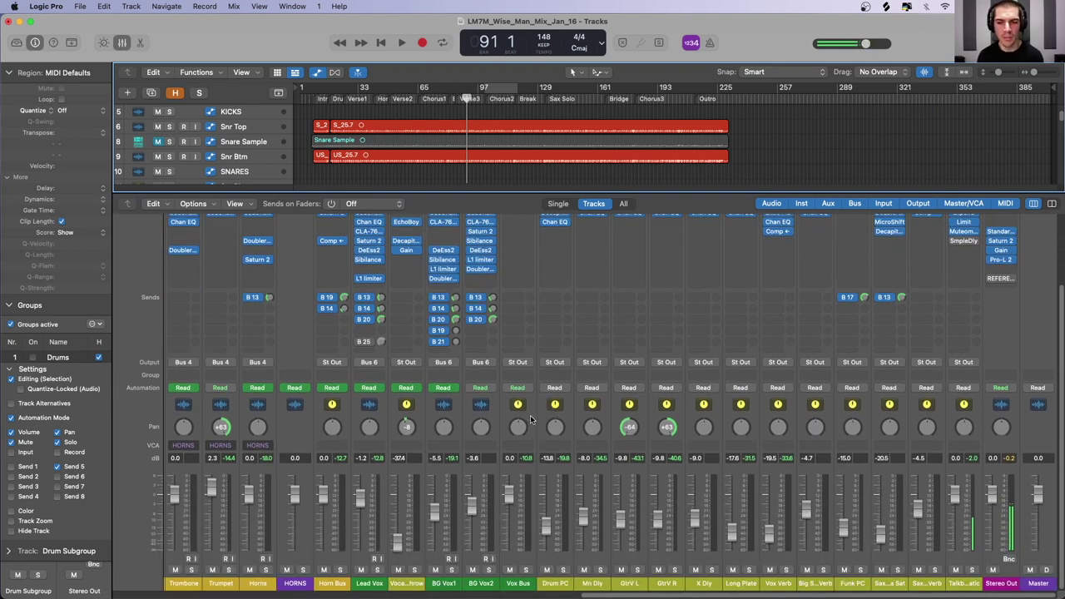
{"action": "scroll", "coordinate": [527, 421], "scroll_direction": "left", "scroll_amount": 3}
{"action": "scroll", "coordinate": [524, 421], "scroll_direction": "left", "scroll_amount": 20}
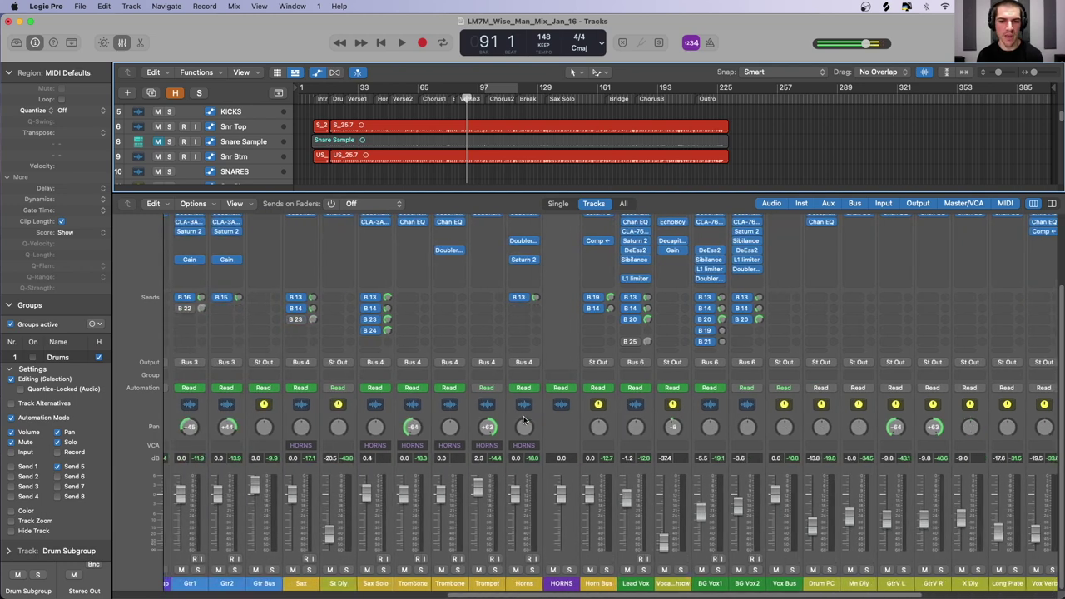
{"action": "scroll", "coordinate": [522, 421], "scroll_direction": "left", "scroll_amount": 1}
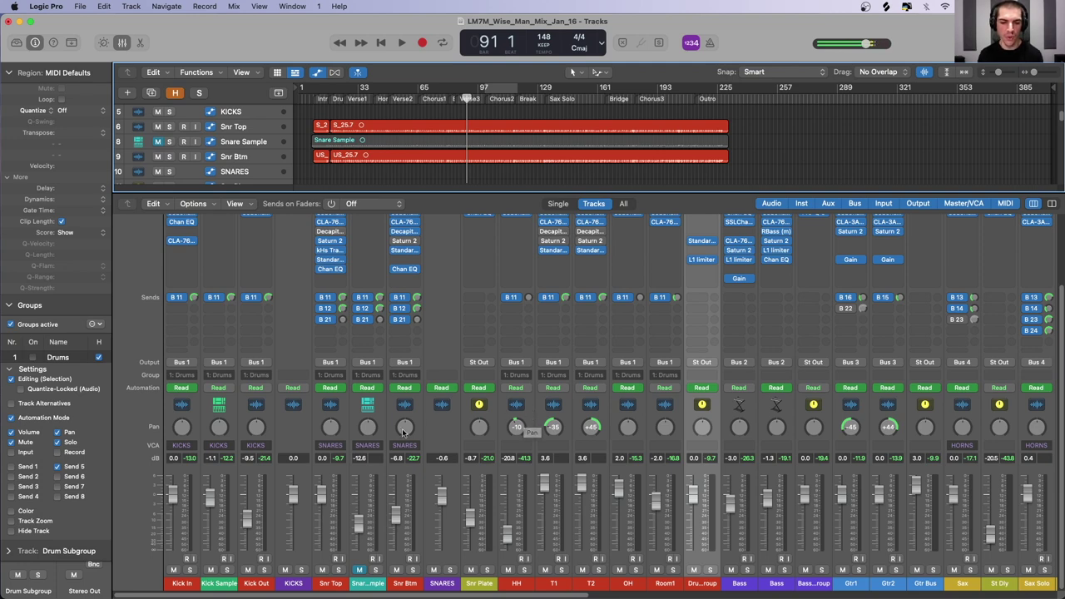
Step: Highlight the drum channels from Kick In to Room1, followed by the KICKS and SNARES channels individually
{"action": "left_click", "coordinate": [190, 420]}
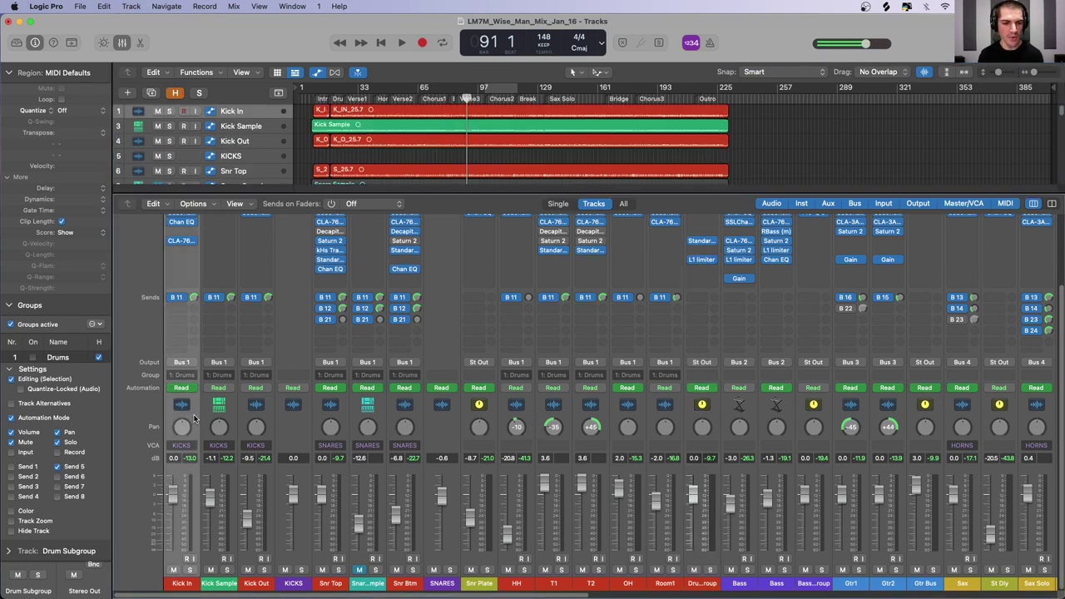
{"action": "left_click", "coordinate": [678, 414], "text": "shift"}
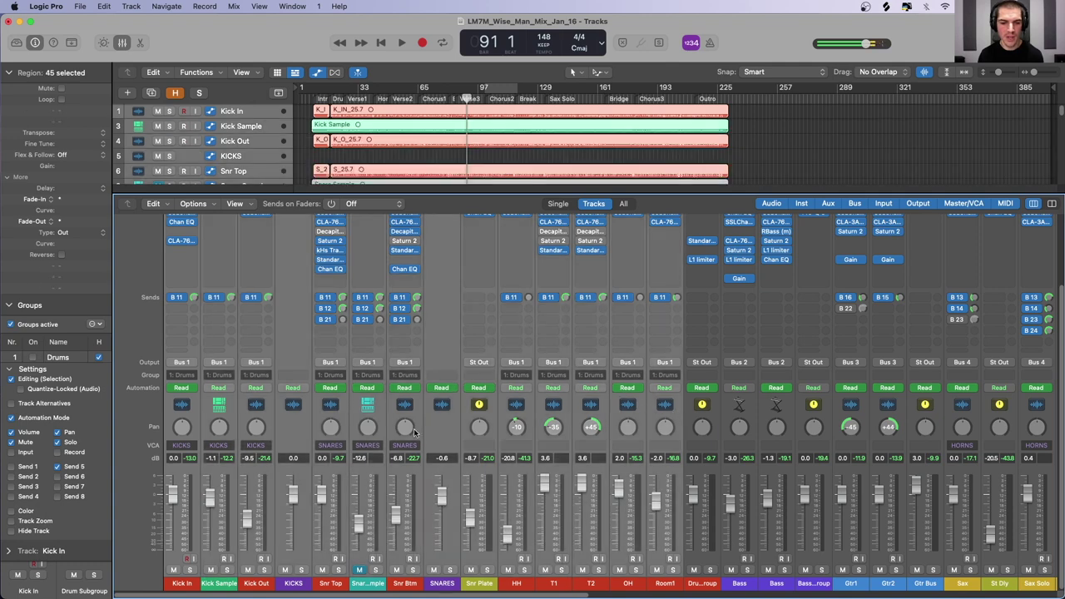
{"action": "left_click", "coordinate": [280, 432]}
{"action": "left_click", "coordinate": [444, 420]}
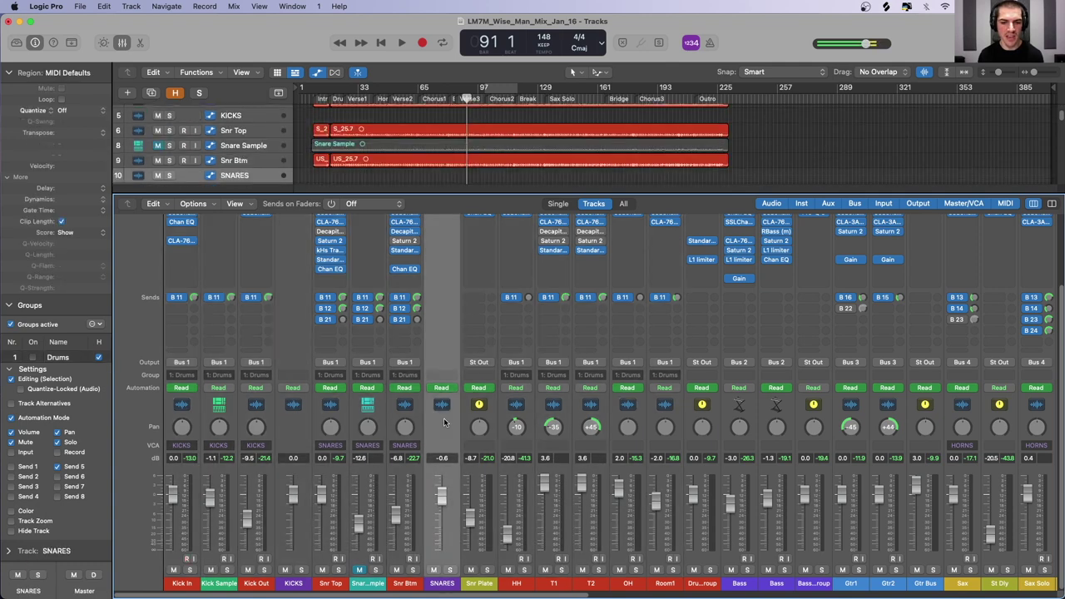
Step: Review the KICKS channel with its Kick Sample, and the SNARES channel with its Snare Sample
{"action": "left_click", "coordinate": [307, 429]}
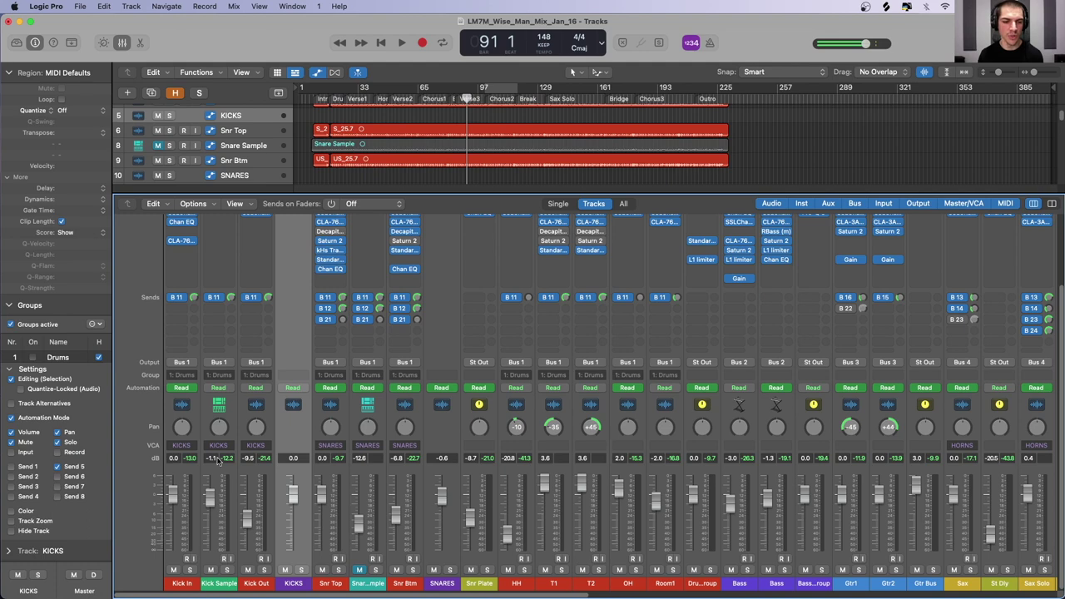
{"action": "left_click", "coordinate": [231, 414]}
{"action": "left_click", "coordinate": [452, 430]}
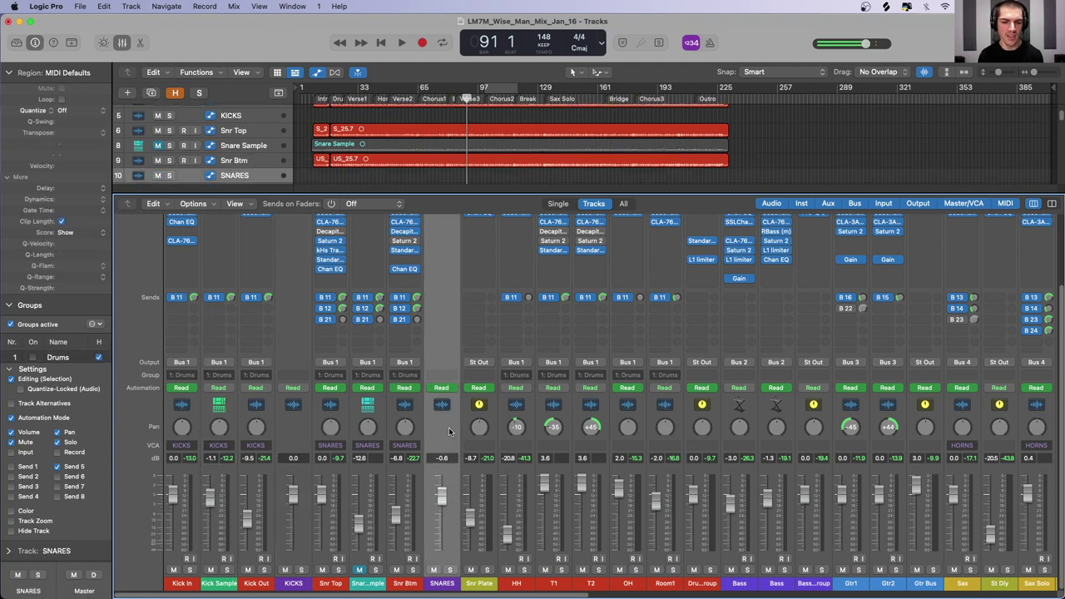
{"action": "left_click", "coordinate": [378, 413]}
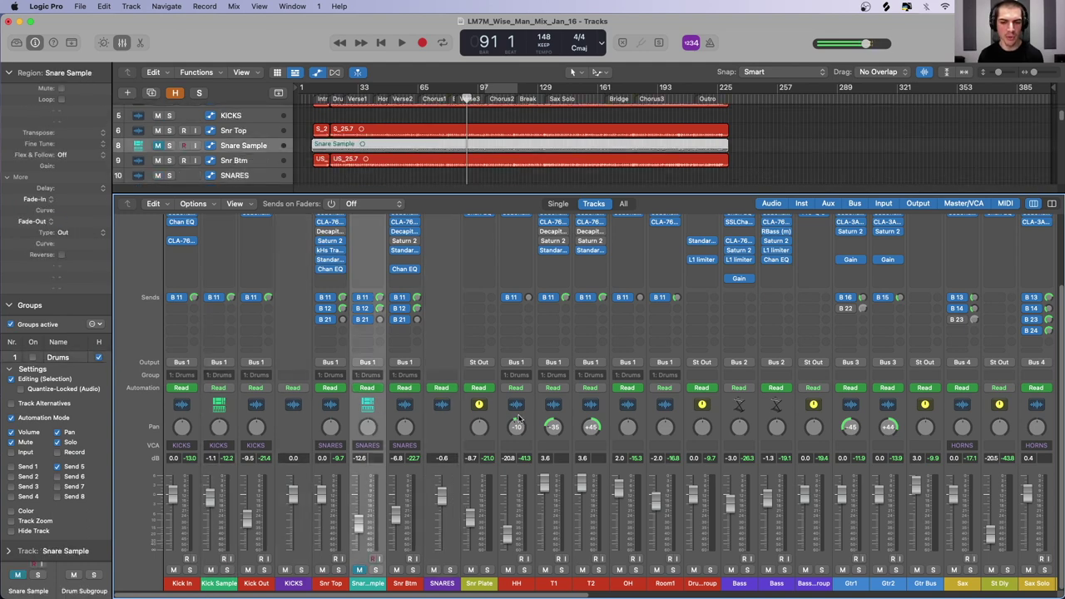
Step: Examine the inserts on the Snr Plate channel and select the HH channel
{"action": "left_click", "coordinate": [490, 416]}
{"action": "scroll", "coordinate": [485, 420], "scroll_direction": "up", "scroll_amount": 4}
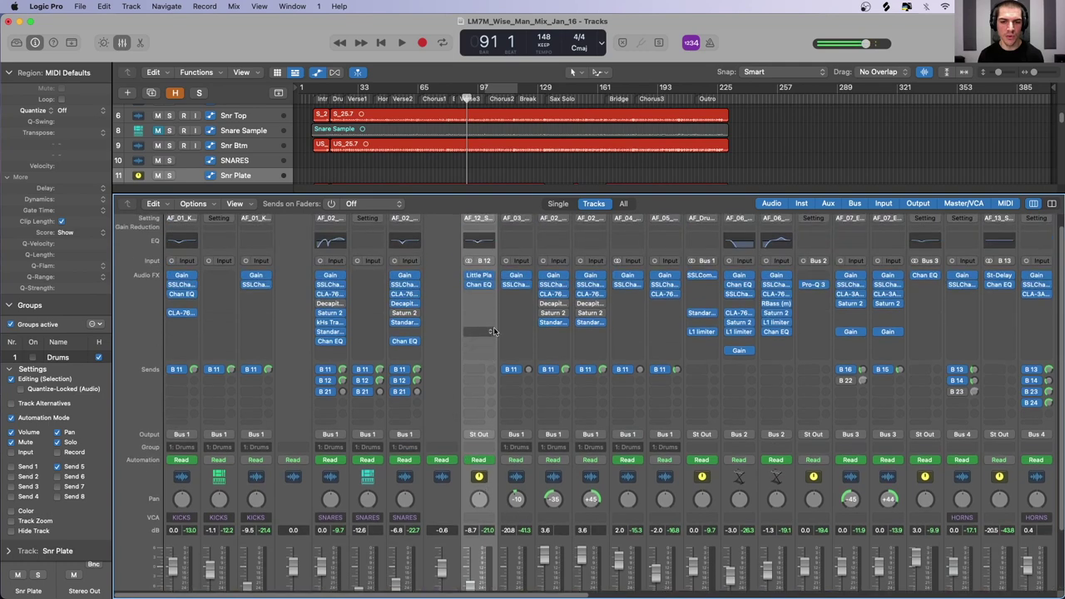
{"action": "scroll", "coordinate": [472, 483], "scroll_direction": "down", "scroll_amount": 3}
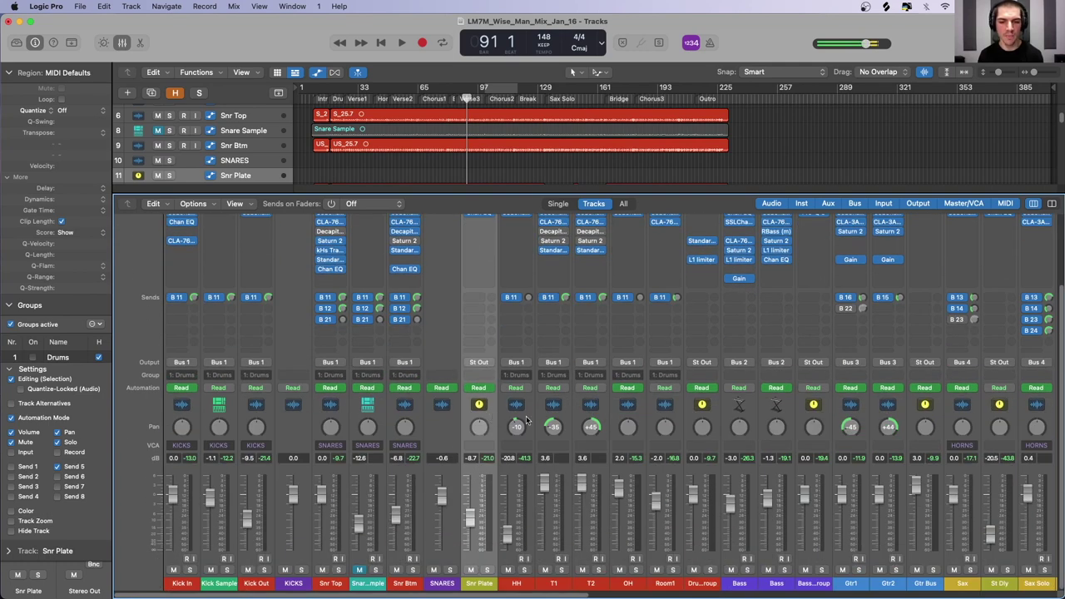
{"action": "left_click", "coordinate": [529, 420]}
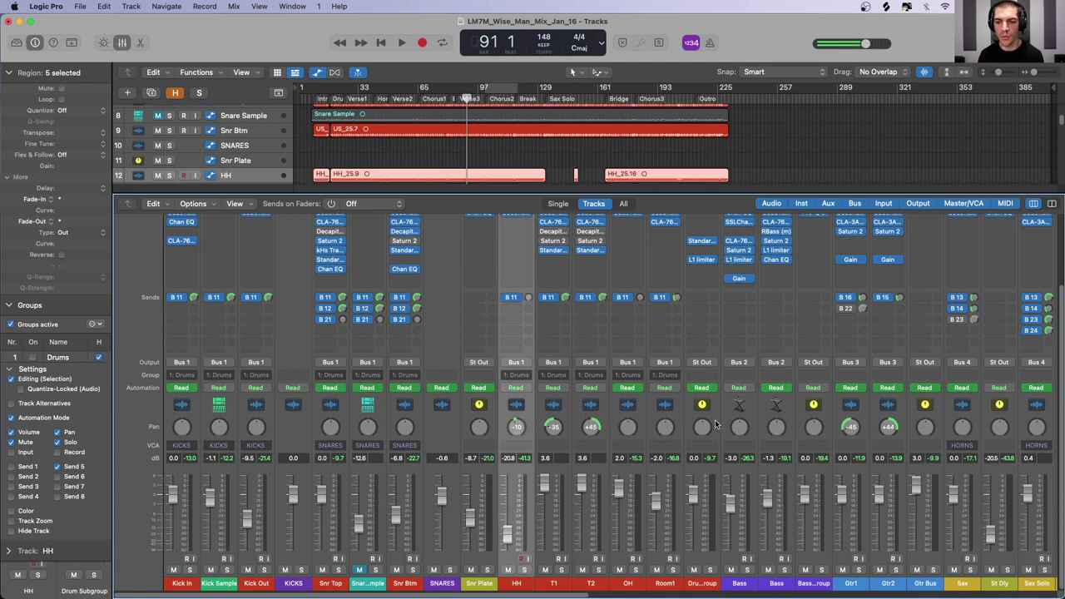
Step: Review both Bass channels together, the Bass Subgroup, and the Gtr1 and Gtr2 channels as a pair
{"action": "left_click", "coordinate": [749, 415]}
{"action": "left_click", "coordinate": [781, 413], "text": "shift"}
{"action": "scroll", "coordinate": [780, 414], "scroll_direction": "right", "scroll_amount": 5}
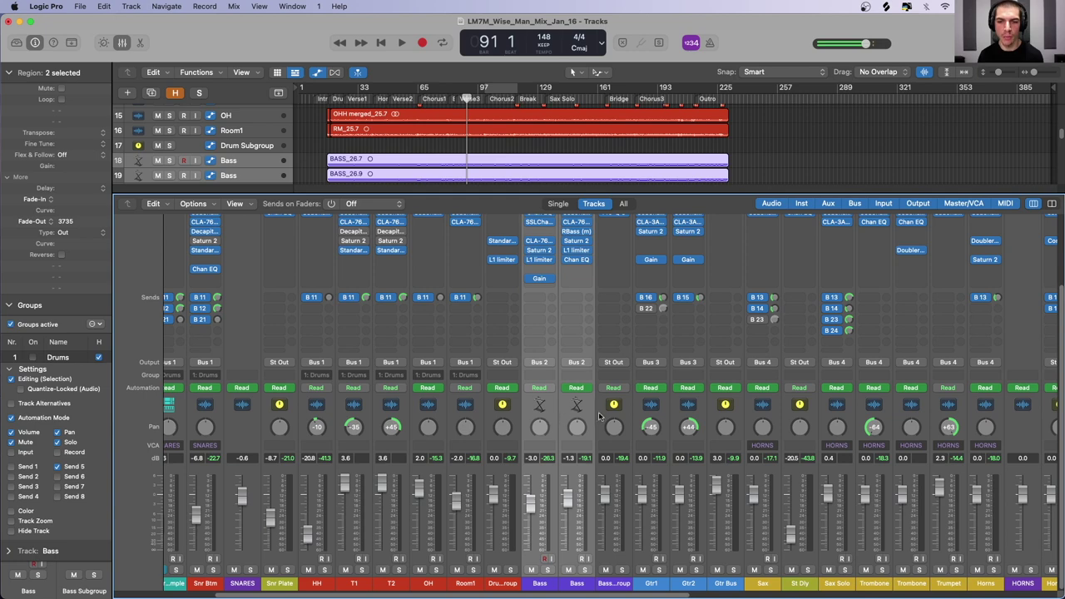
{"action": "left_click", "coordinate": [625, 429]}
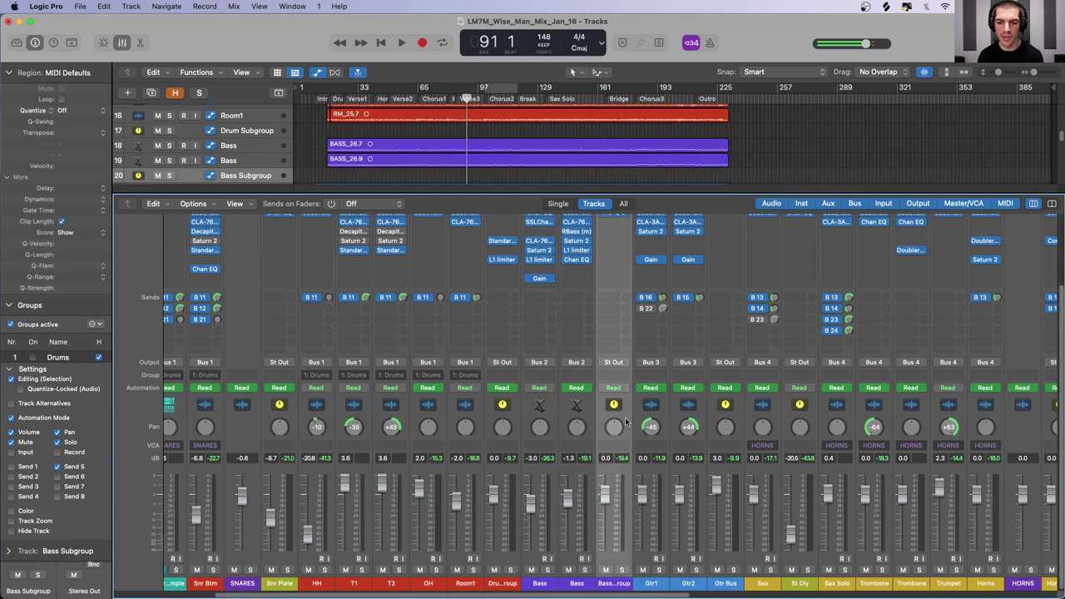
{"action": "left_click", "coordinate": [665, 424]}
{"action": "left_click", "coordinate": [701, 419], "text": "shift"}
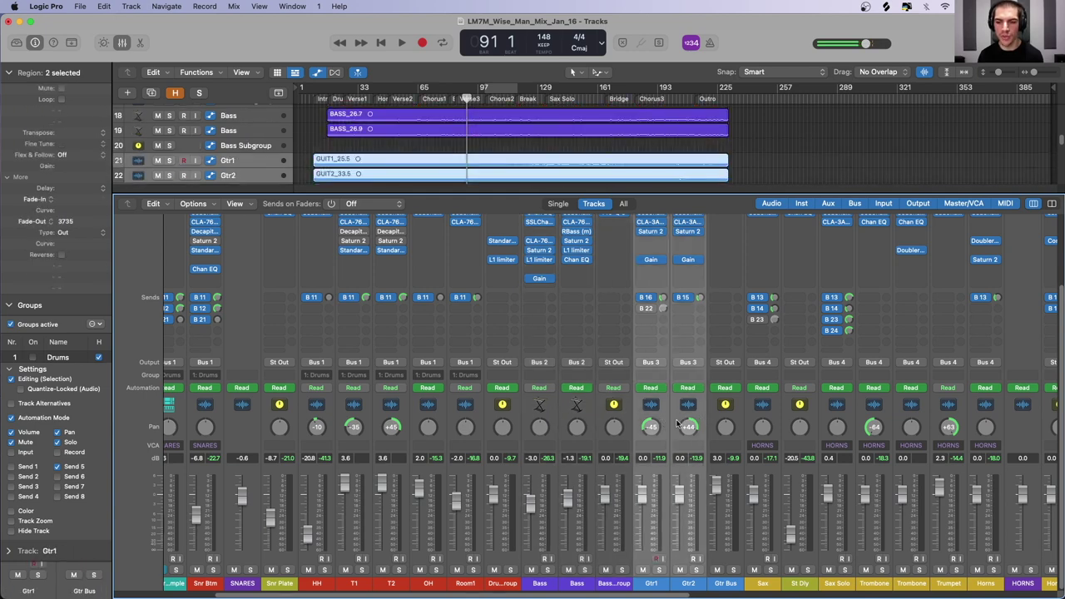
Step: Go through the Sax, Sax Solo and both Trombone channels one by one
{"action": "scroll", "coordinate": [576, 428], "scroll_direction": "right", "scroll_amount": 4}
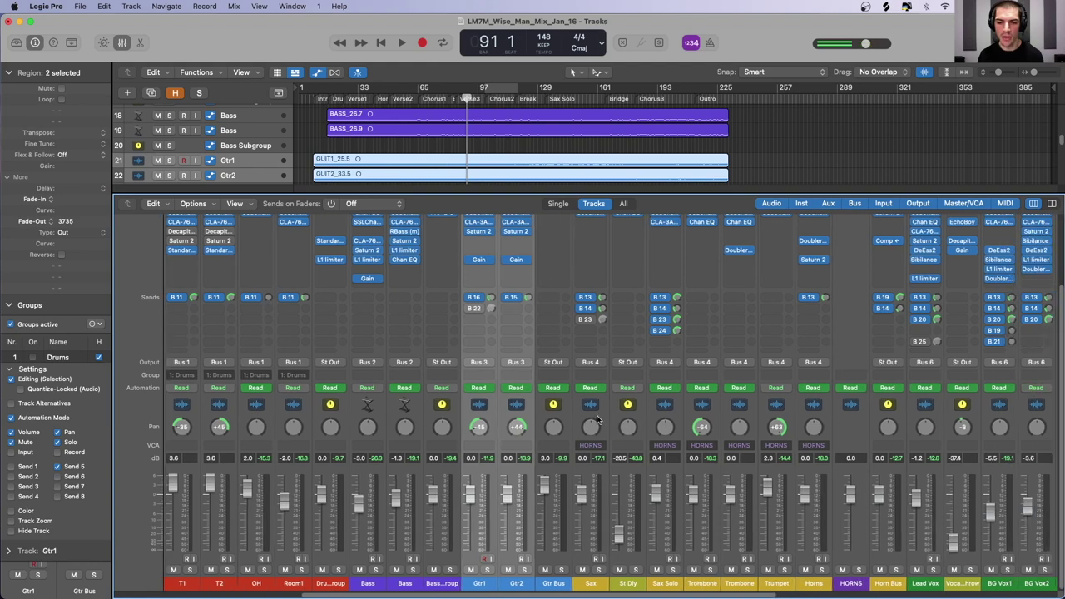
{"action": "left_click", "coordinate": [600, 420]}
{"action": "left_click", "coordinate": [684, 416]}
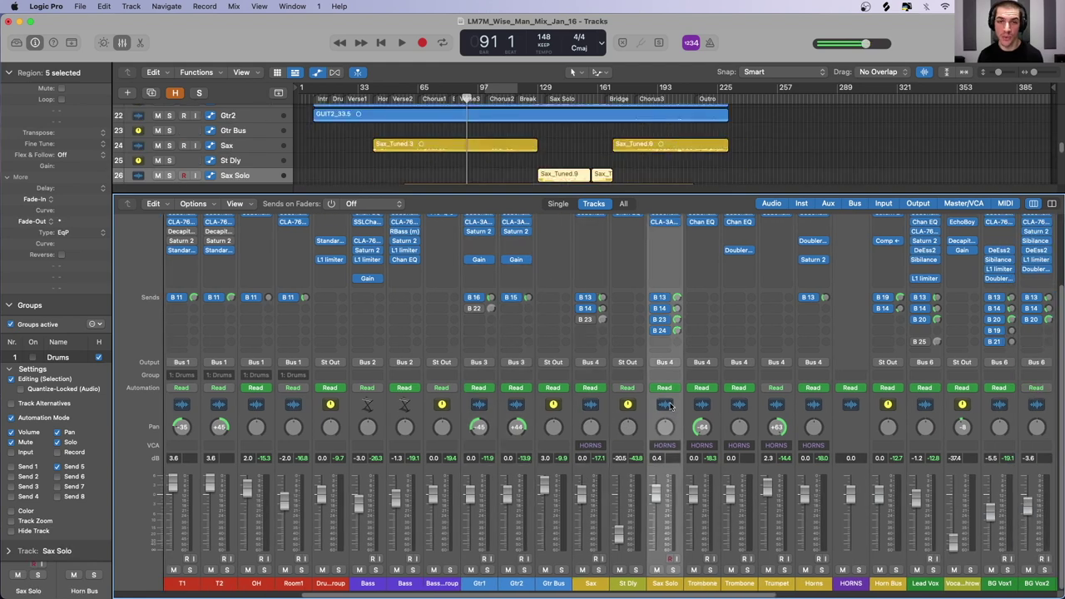
{"action": "left_click", "coordinate": [718, 413]}
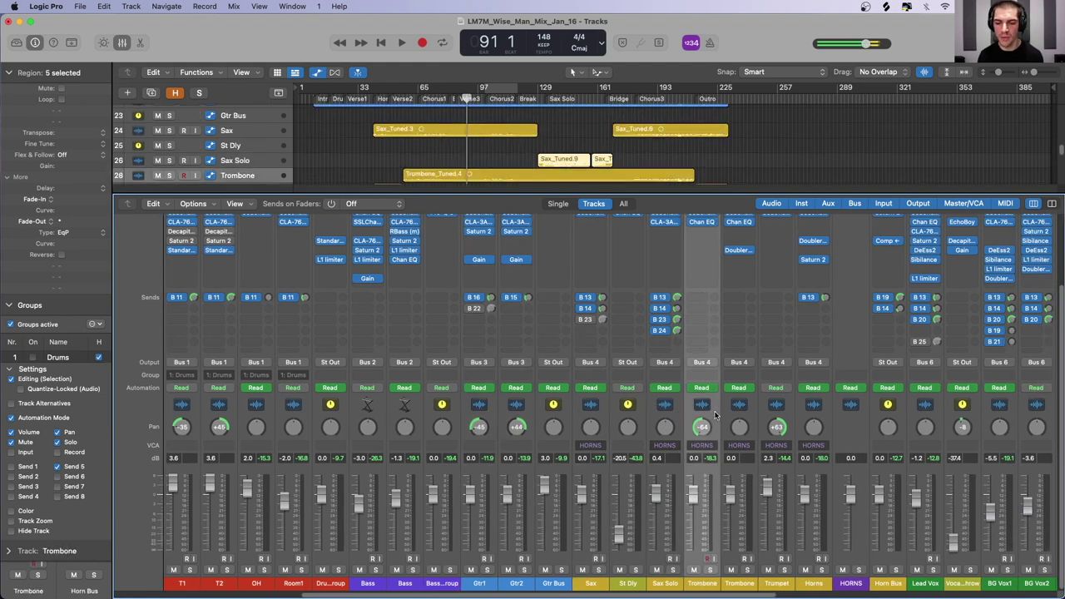
{"action": "scroll", "coordinate": [703, 428], "scroll_direction": "right", "scroll_amount": 2}
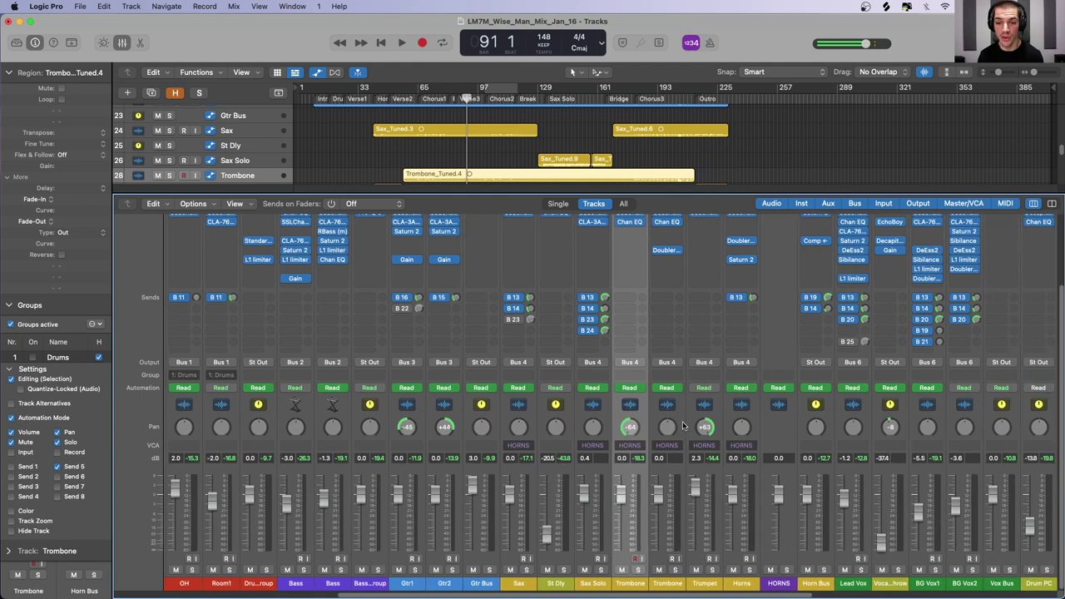
{"action": "left_click", "coordinate": [669, 420]}
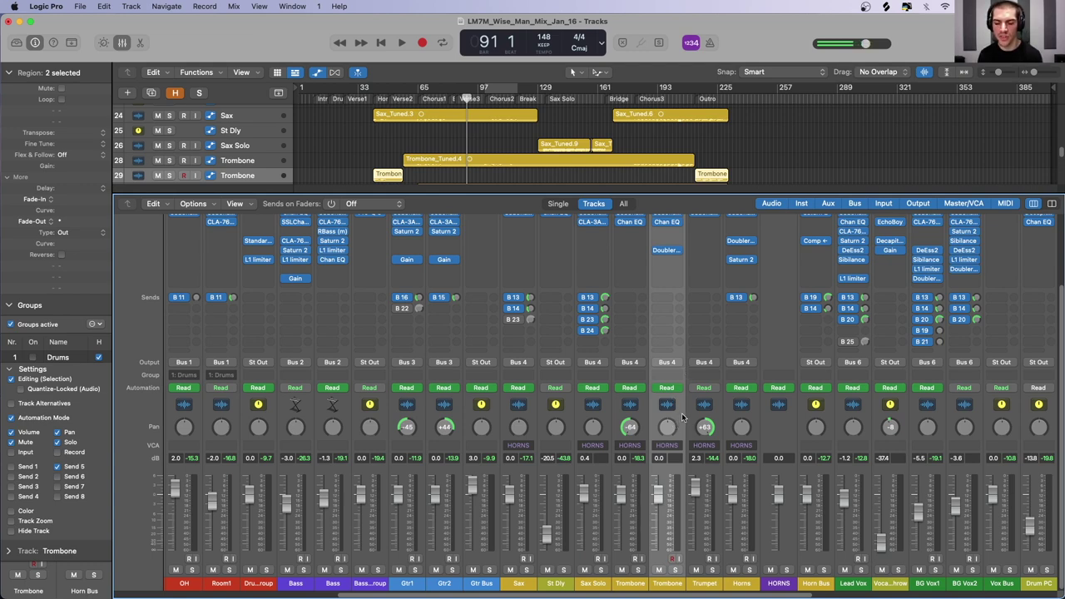
Step: Select the Trumpet channel and enlarge the track rows vertically to show the Trombone and Trumpet waveforms
{"action": "left_click", "coordinate": [715, 418]}
{"action": "key", "text": "super+Down"}
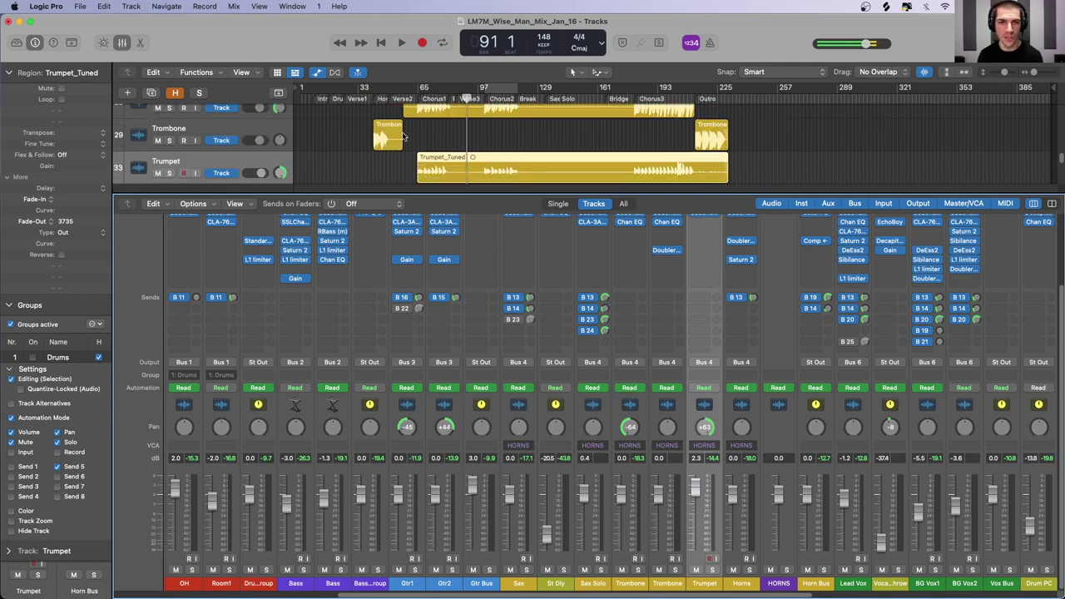
{"action": "left_click", "coordinate": [236, 134]}
Step: Review the Horns track, the HORNS VCA channel and the Horn Bus in turn
{"action": "left_click", "coordinate": [756, 417]}
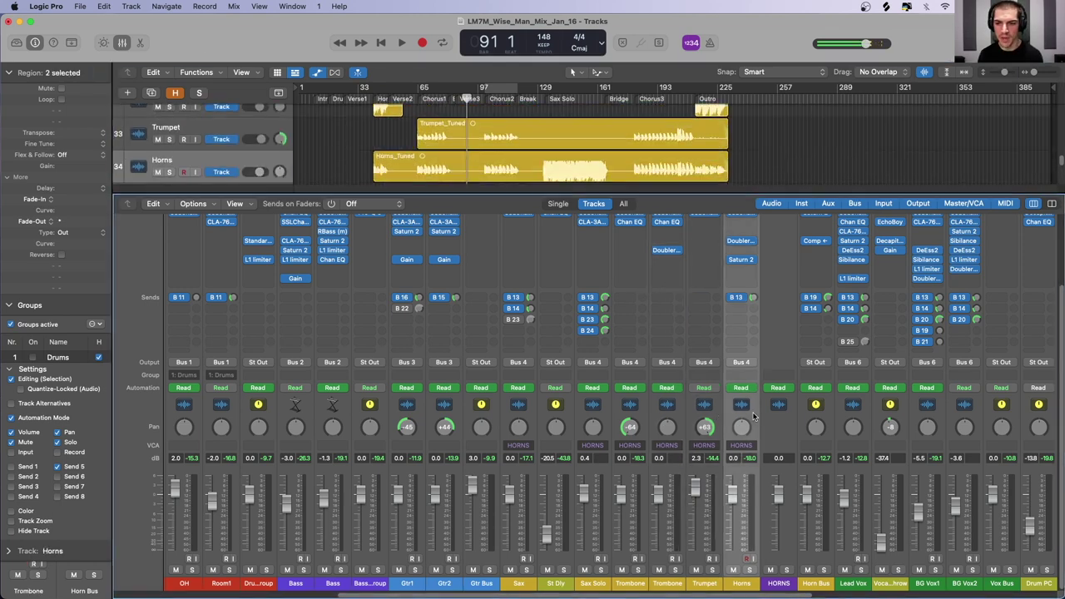
{"action": "left_click", "coordinate": [779, 426]}
{"action": "scroll", "coordinate": [777, 426], "scroll_direction": "right", "scroll_amount": 3}
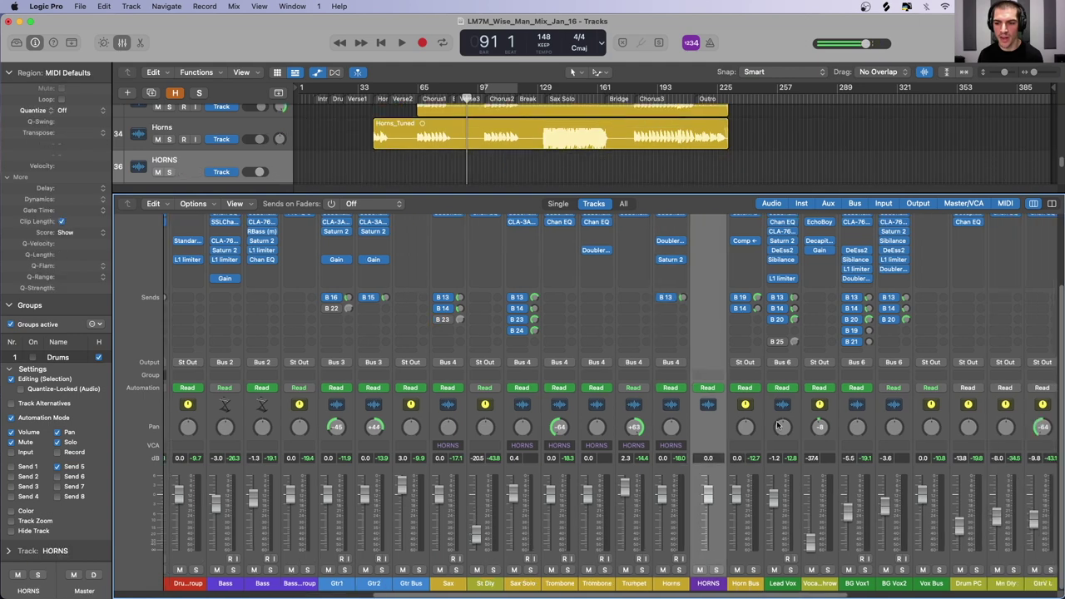
{"action": "left_click", "coordinate": [641, 438]}
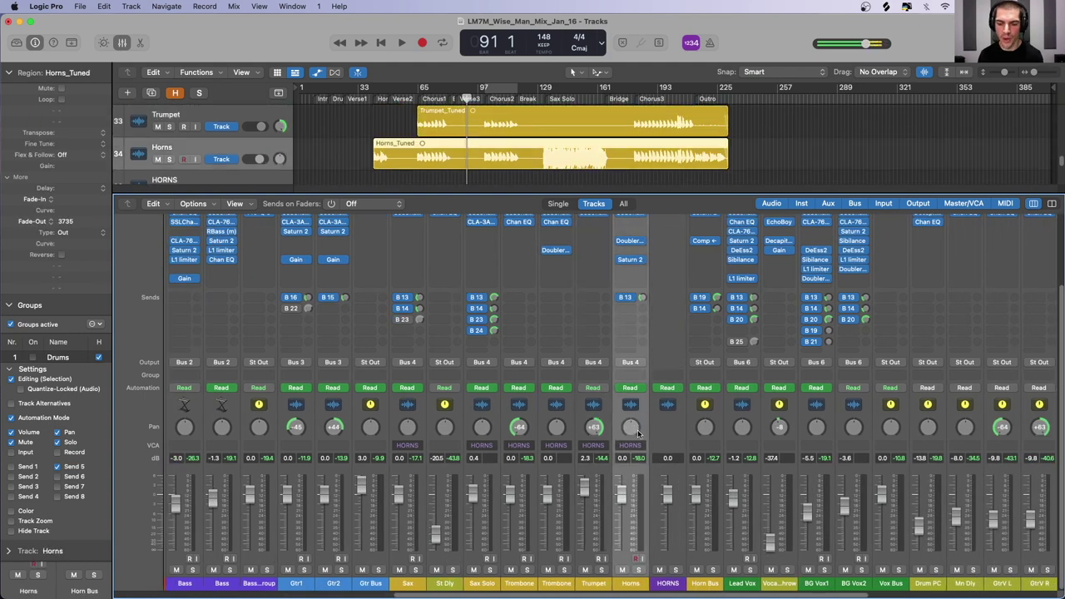
{"action": "left_click", "coordinate": [668, 426]}
{"action": "key", "text": "Down"}
{"action": "key", "text": "Down"}
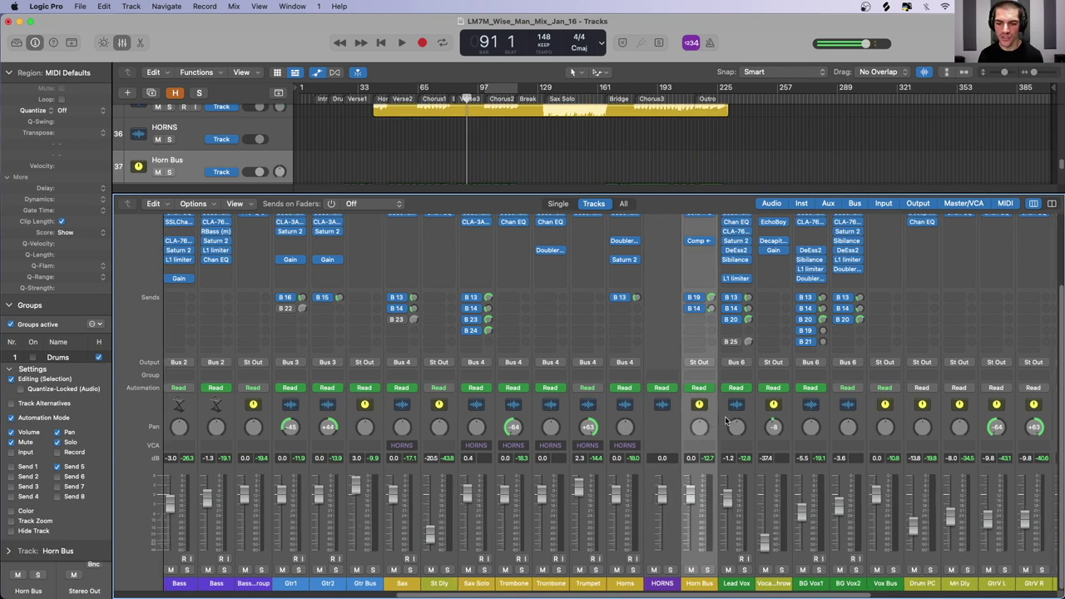
Step: Go through the vocal channels from Vocal Dly Throw and both BG Vox channels to the Vox Bus
{"action": "key", "text": "Down"}
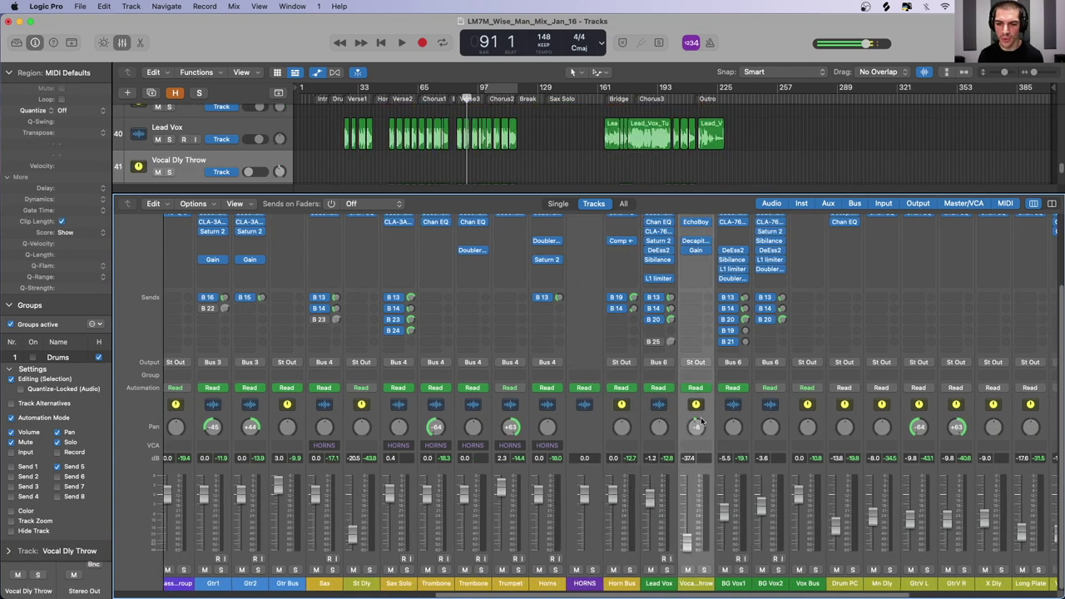
{"action": "left_click", "coordinate": [746, 414]}
{"action": "left_click", "coordinate": [775, 415]}
{"action": "left_click", "coordinate": [817, 407]}
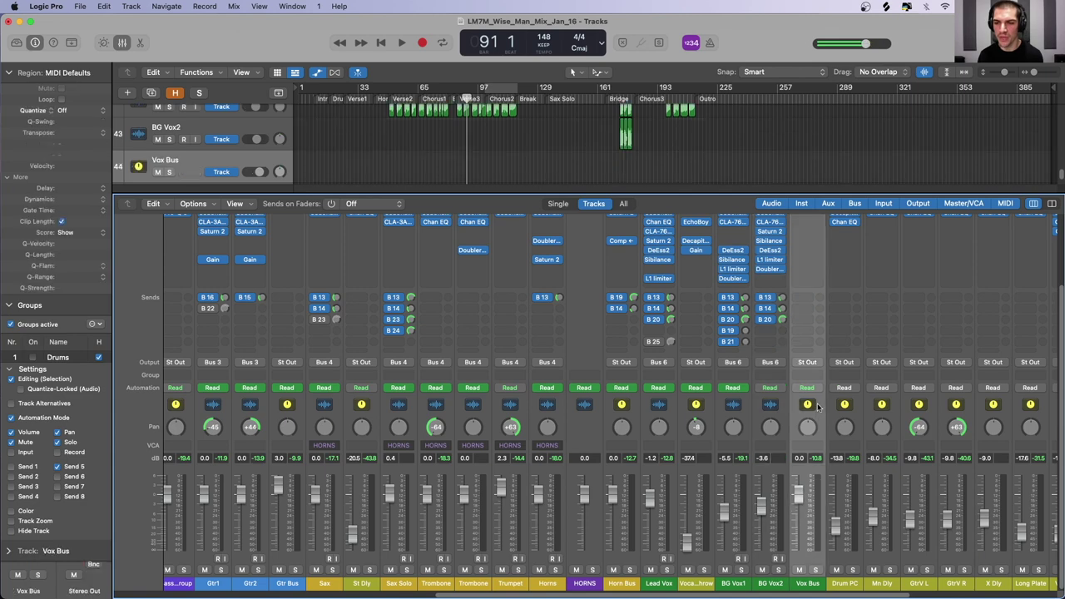
Step: Step through the effect return channels one at a time, from Drum PC to the channel just after Funk PC
{"action": "scroll", "coordinate": [813, 407], "scroll_direction": "right", "scroll_amount": 8}
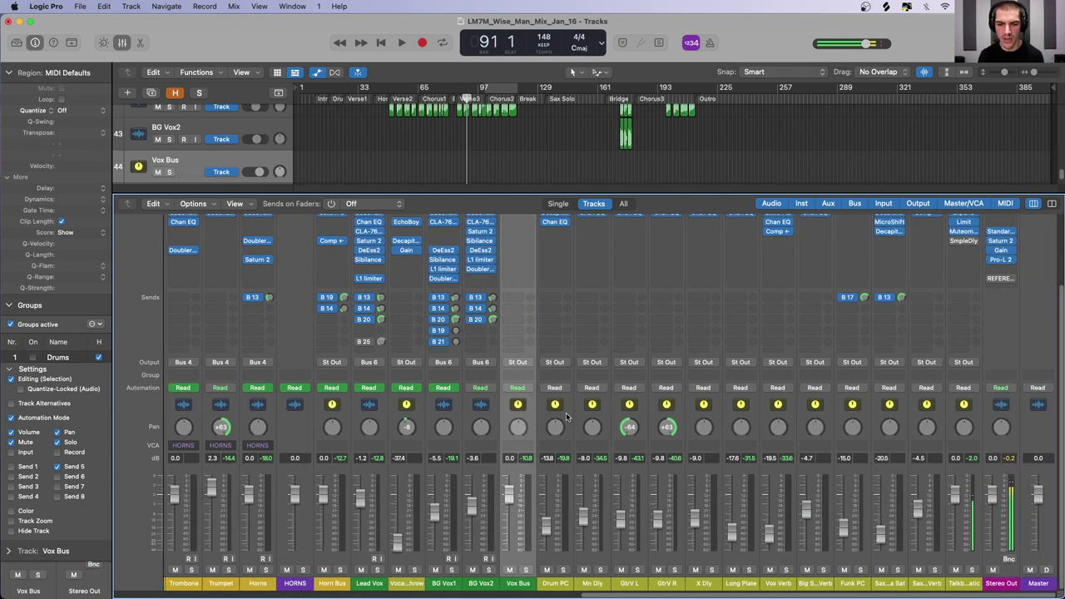
{"action": "left_click", "coordinate": [569, 418]}
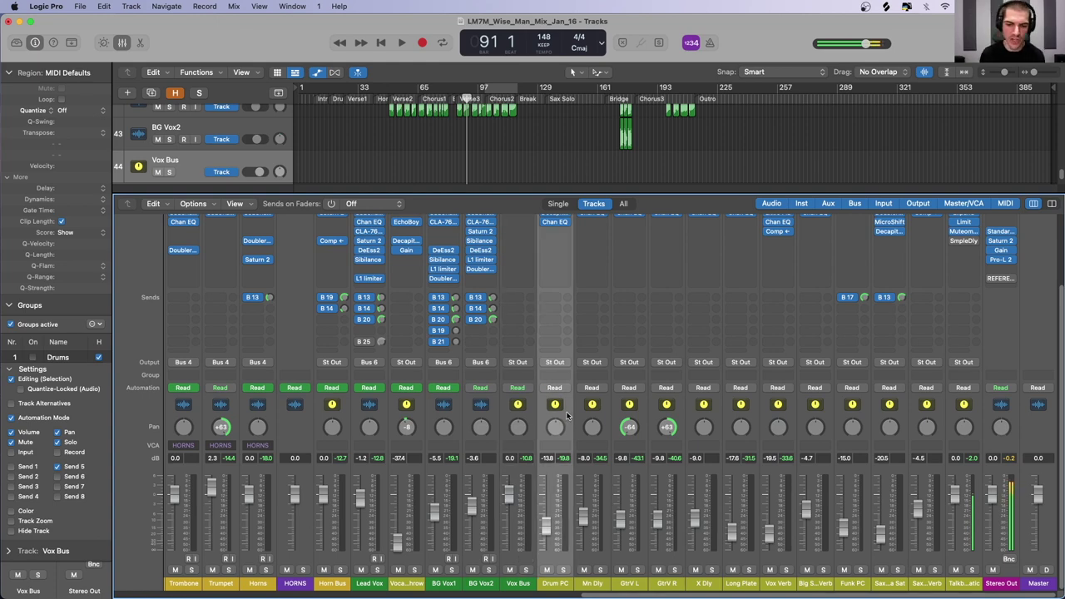
{"action": "key", "text": "Right"}
{"action": "key", "text": "Right"}
{"action": "key", "text": "Right"}
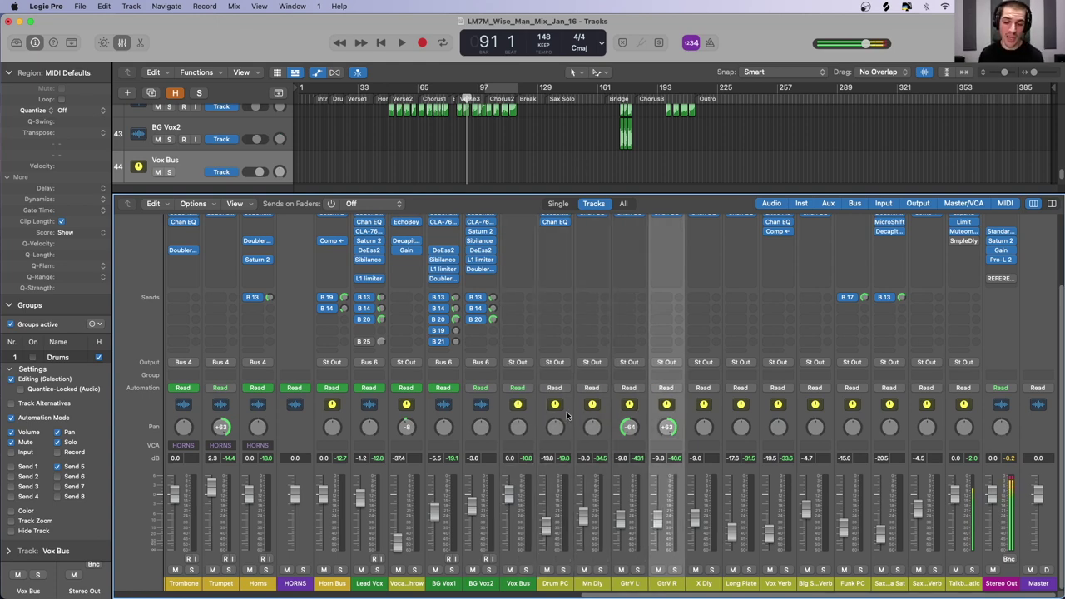
{"action": "key", "text": "Right"}
{"action": "key", "text": "Right"}
{"action": "key", "text": "Right"}
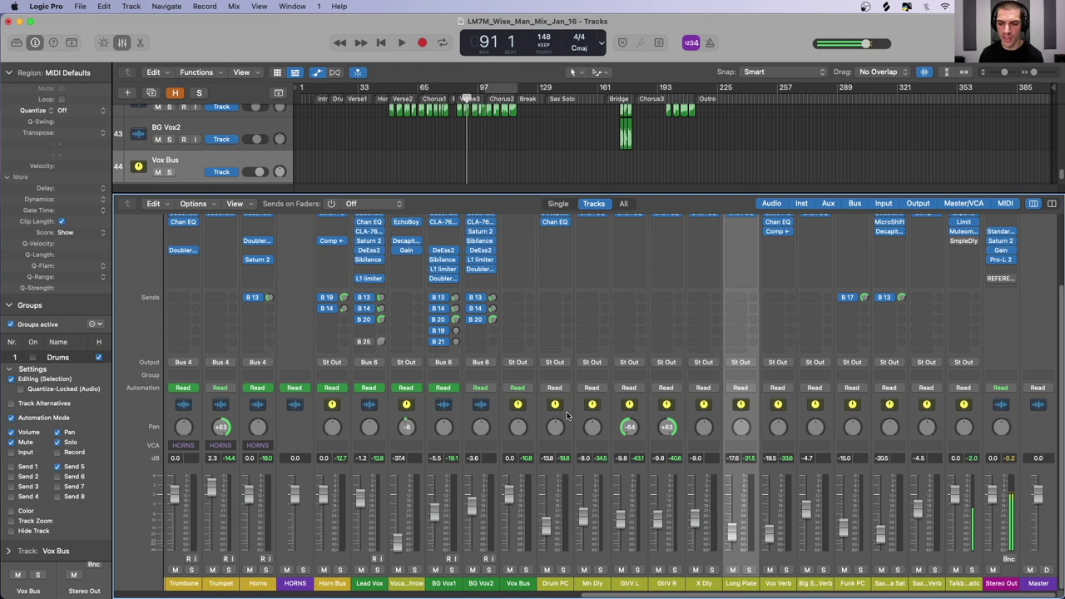
{"action": "key", "text": "Right"}
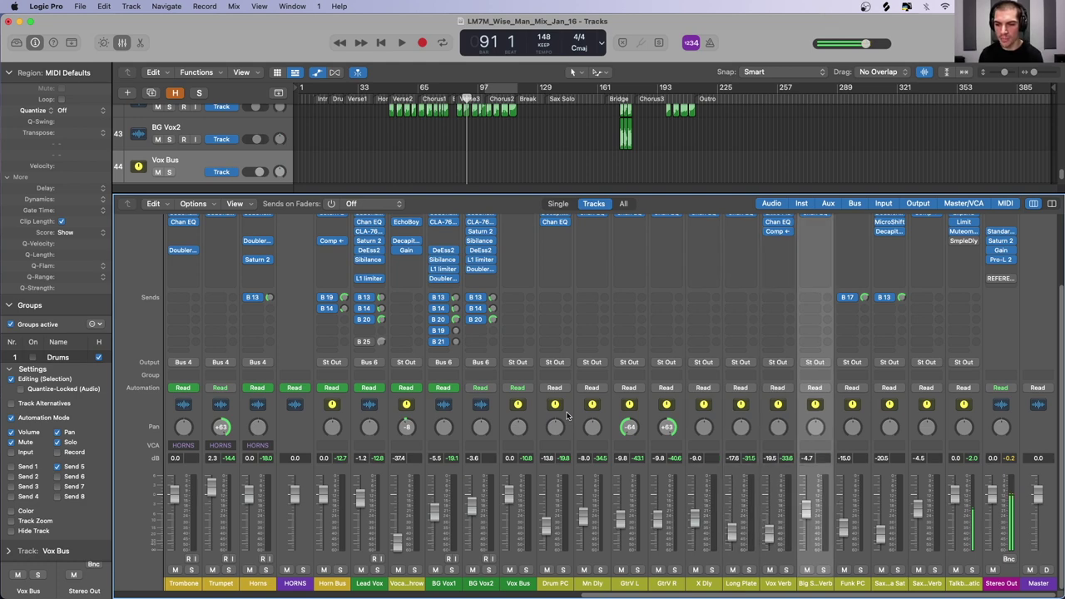
{"action": "key", "text": "Right"}
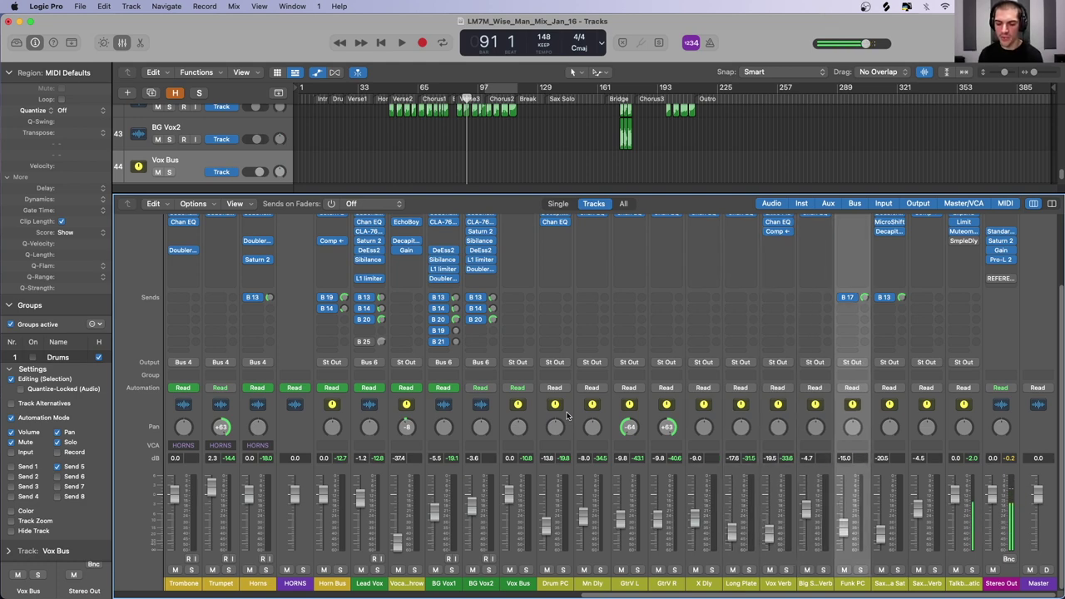
{"action": "key", "text": "Right"}
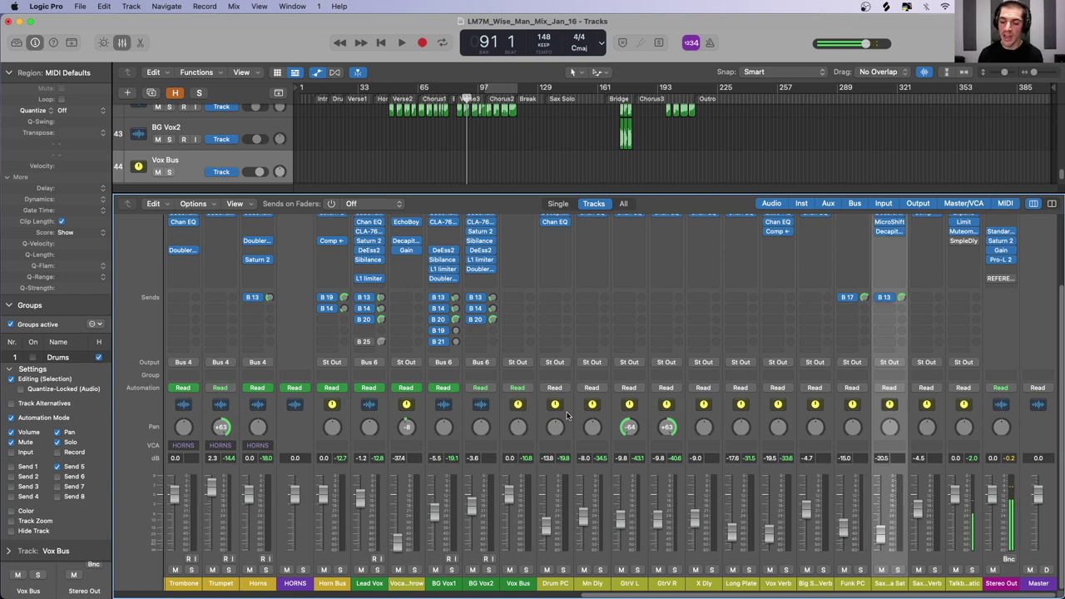
Step: Select the two sax effect return channels together, the saturation return and the verb return
{"action": "key", "text": "Right"}
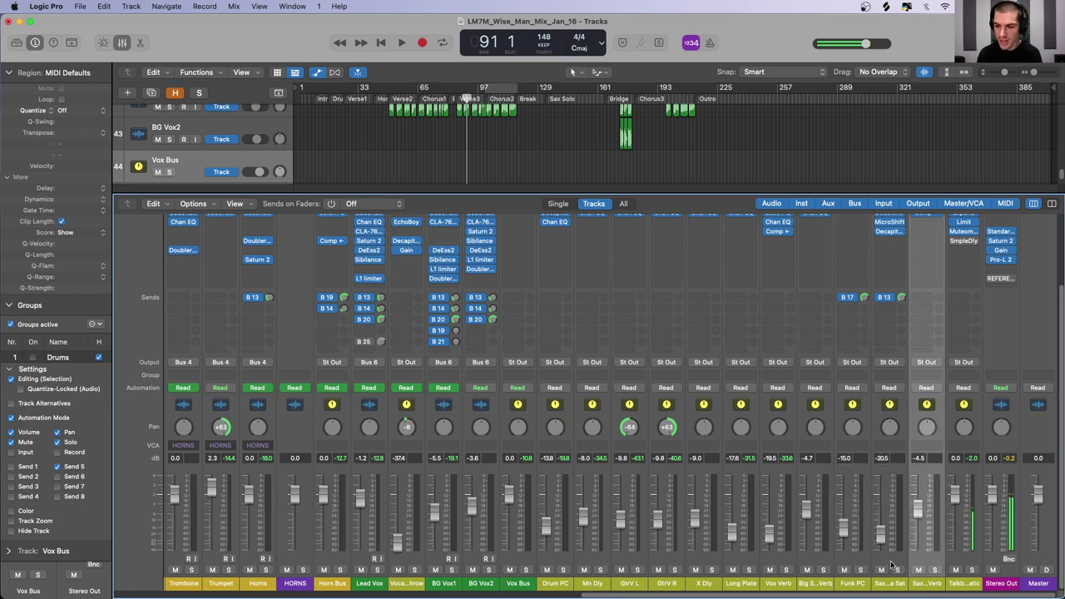
{"action": "key", "text": "shift+Left"}
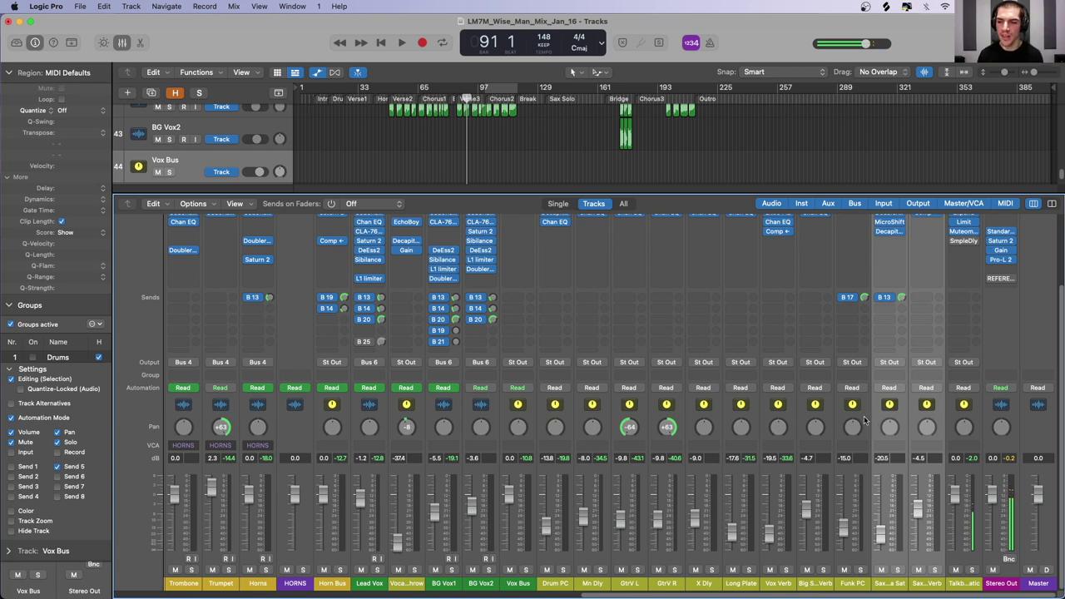
{"action": "key", "text": "shift+Left"}
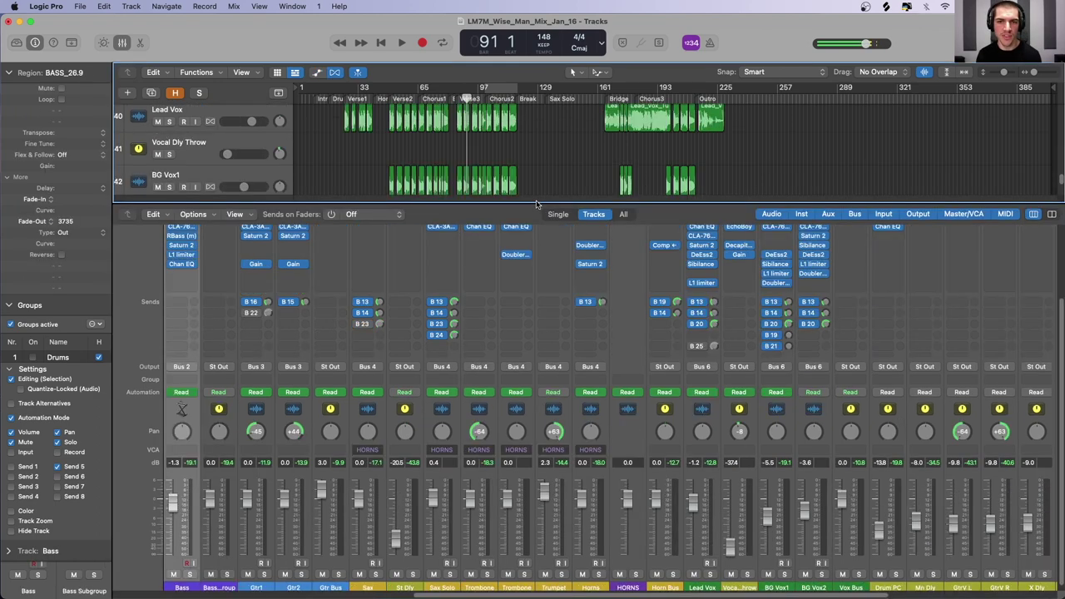
Step: Look across the mixer from the kick channels to the vocals and select the Lead Vox channel
{"action": "scroll", "coordinate": [351, 400], "scroll_direction": "left", "scroll_amount": 10}
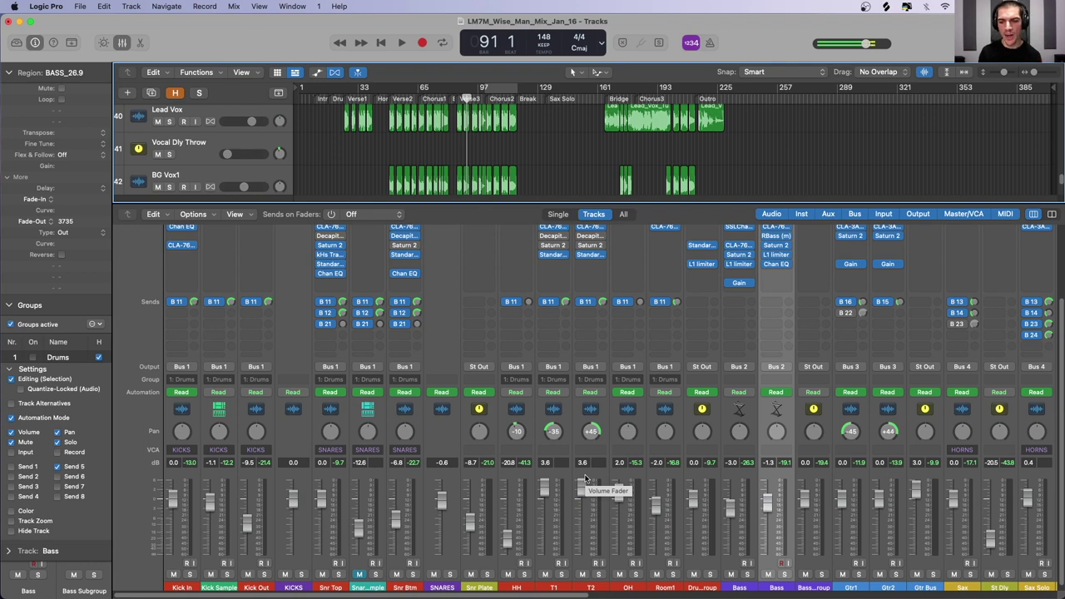
{"action": "scroll", "coordinate": [598, 487], "scroll_direction": "right", "scroll_amount": 10}
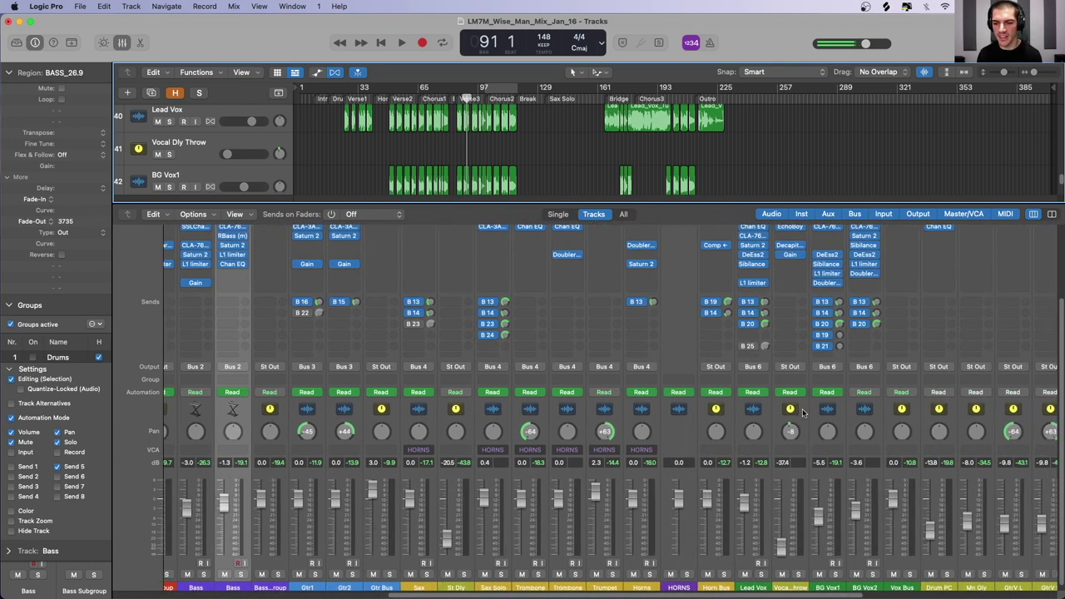
{"action": "scroll", "coordinate": [803, 412], "scroll_direction": "right", "scroll_amount": 2}
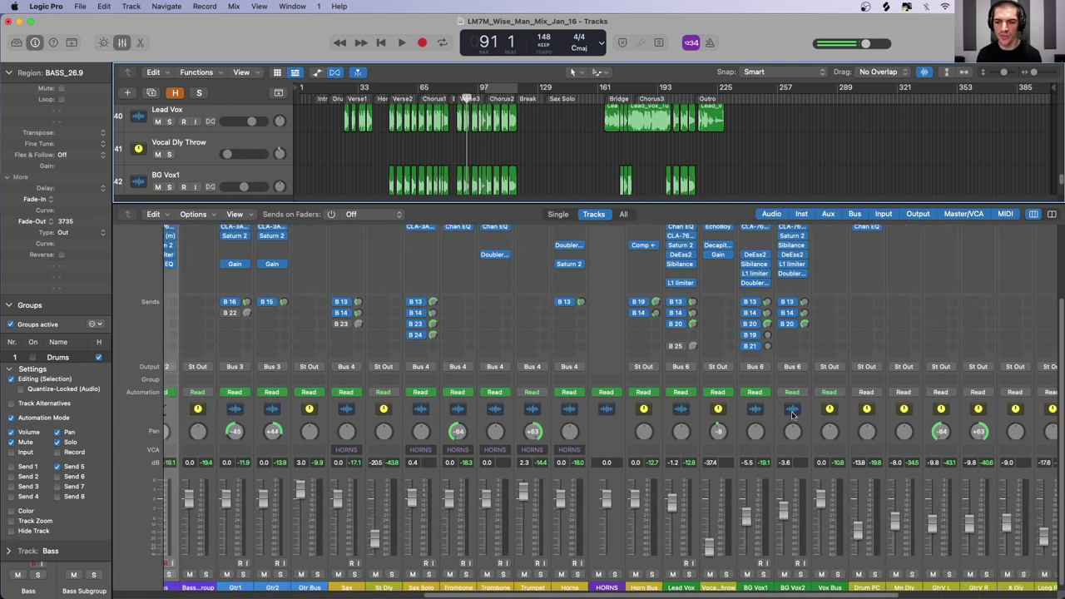
{"action": "left_click", "coordinate": [693, 421]}
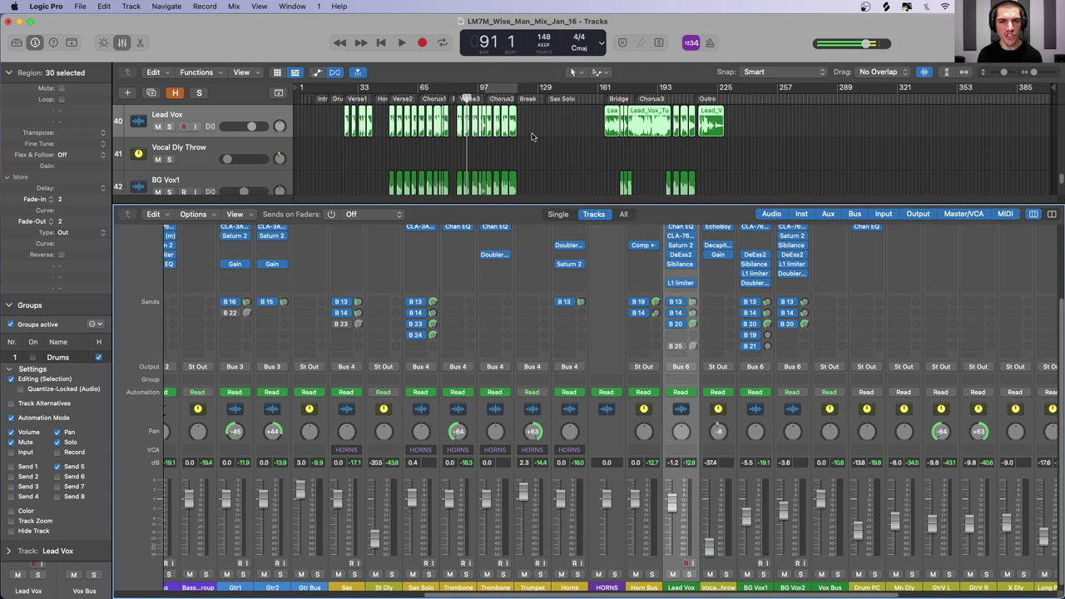
Step: Place the playhead at bar 80, zoom the timeline in horizontally and enlarge the tracks area
{"action": "scroll", "coordinate": [496, 154], "scroll_direction": "up", "scroll_amount": 10}
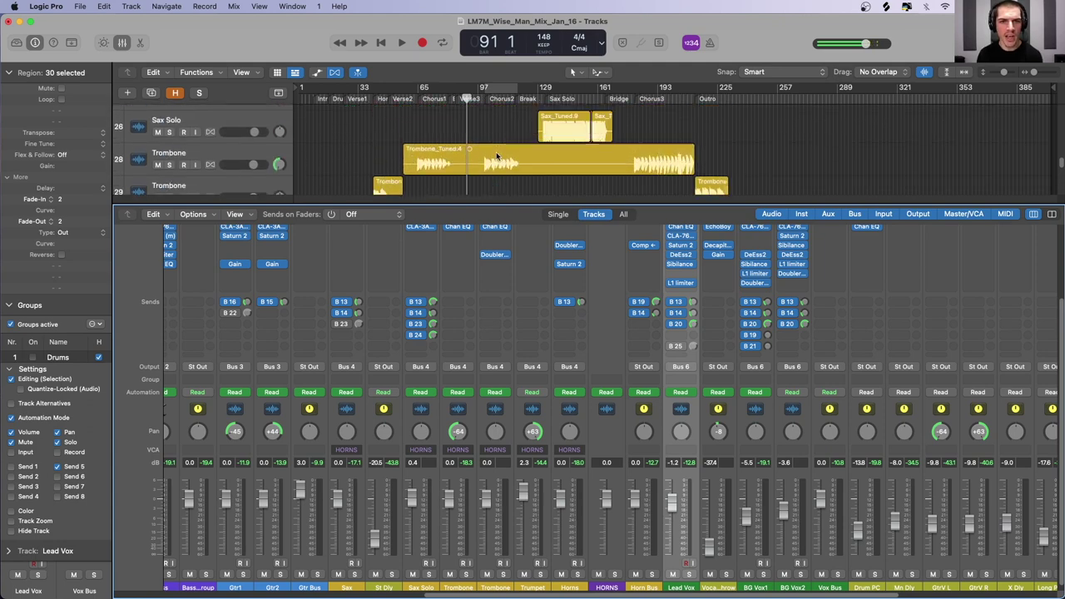
{"action": "scroll", "coordinate": [466, 137], "scroll_direction": "up", "scroll_amount": 4}
{"action": "left_click", "coordinate": [450, 93]}
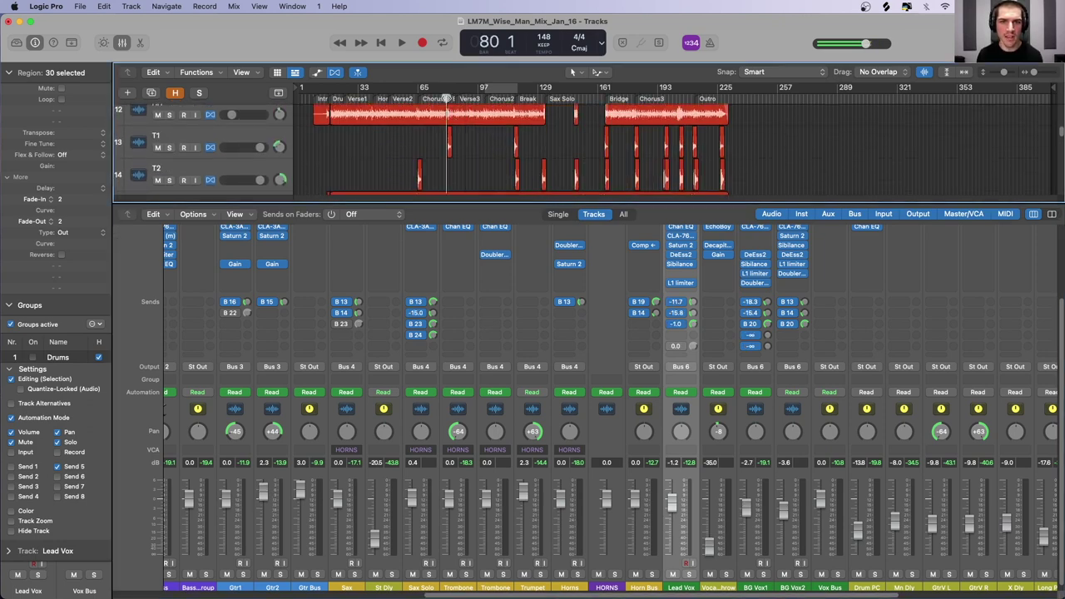
{"action": "key", "text": "super+Right"}
{"action": "key", "text": "super+Right"}
{"action": "scroll", "coordinate": [696, 167], "scroll_direction": "up", "scroll_amount": 3}
{"action": "left_click_drag", "start_coordinate": [663, 205], "coordinate": [653, 356]}
Step: Select the second Bass track (track 19) and display its Intensity automation lane
{"action": "scroll", "coordinate": [679, 210], "scroll_direction": "down", "scroll_amount": 5}
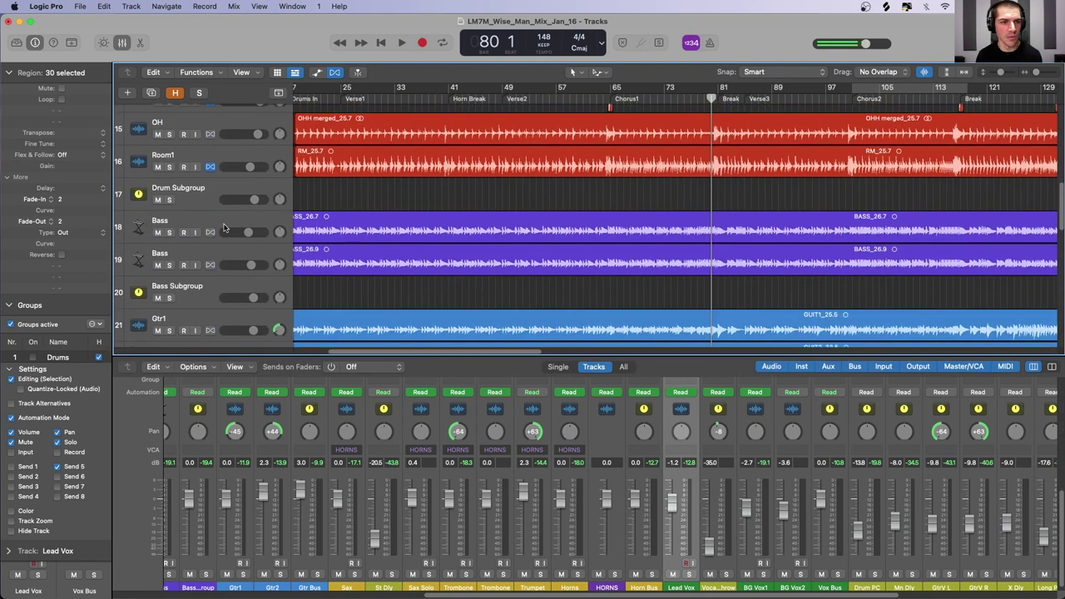
{"action": "left_click", "coordinate": [206, 260]}
{"action": "key", "text": "a"}
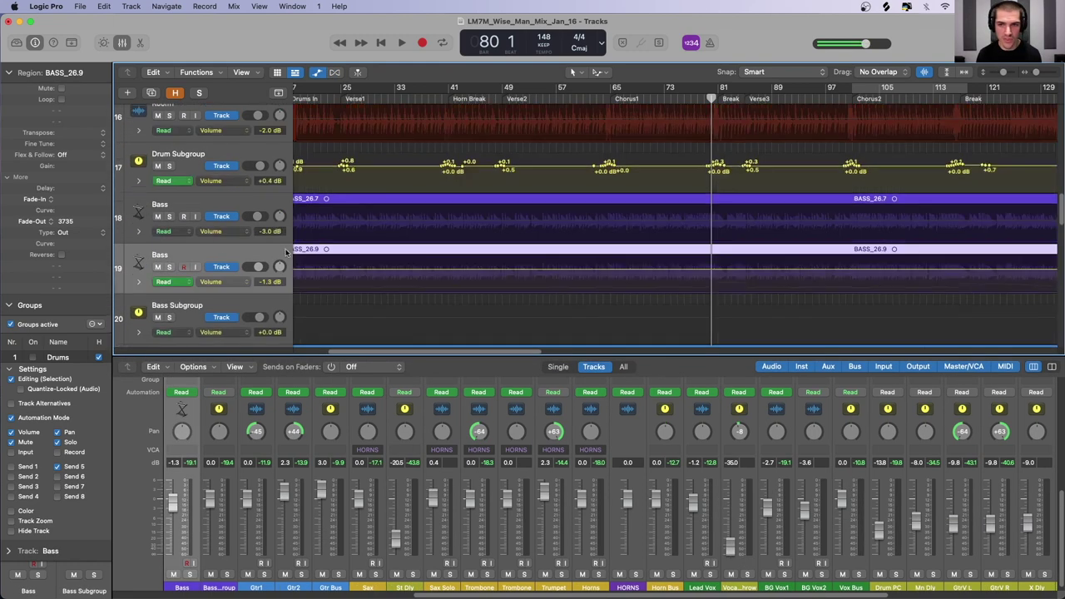
{"action": "left_click", "coordinate": [221, 282]}
{"action": "left_click", "coordinate": [237, 293]}
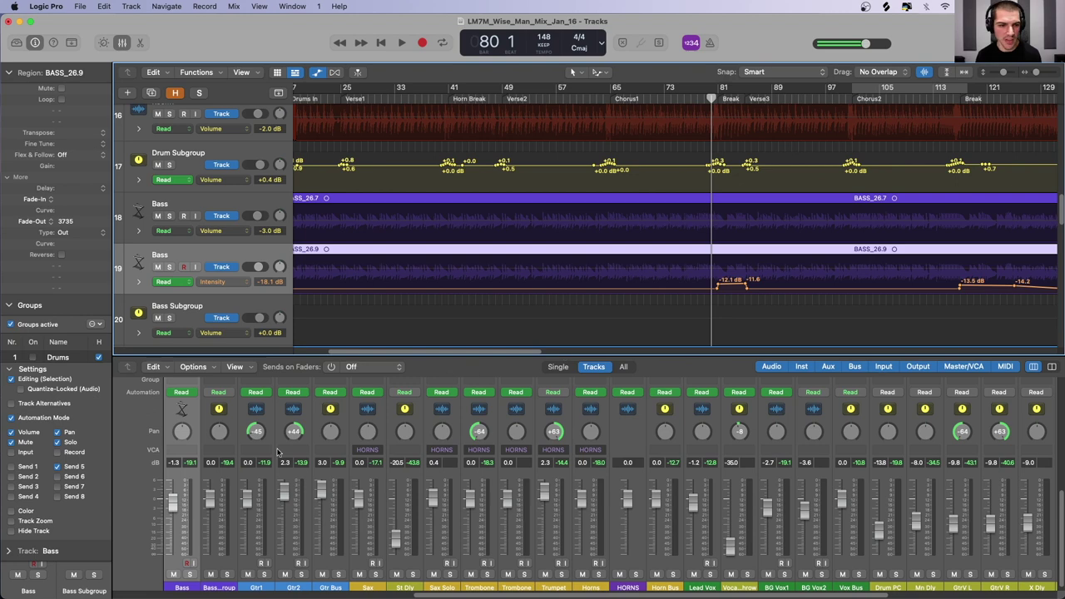
Step: Open the RBass plug-in from the selected Bass channel's effect inserts
{"action": "scroll", "coordinate": [173, 447], "scroll_direction": "up", "scroll_amount": 5}
{"action": "scroll", "coordinate": [173, 446], "scroll_direction": "up", "scroll_amount": 3}
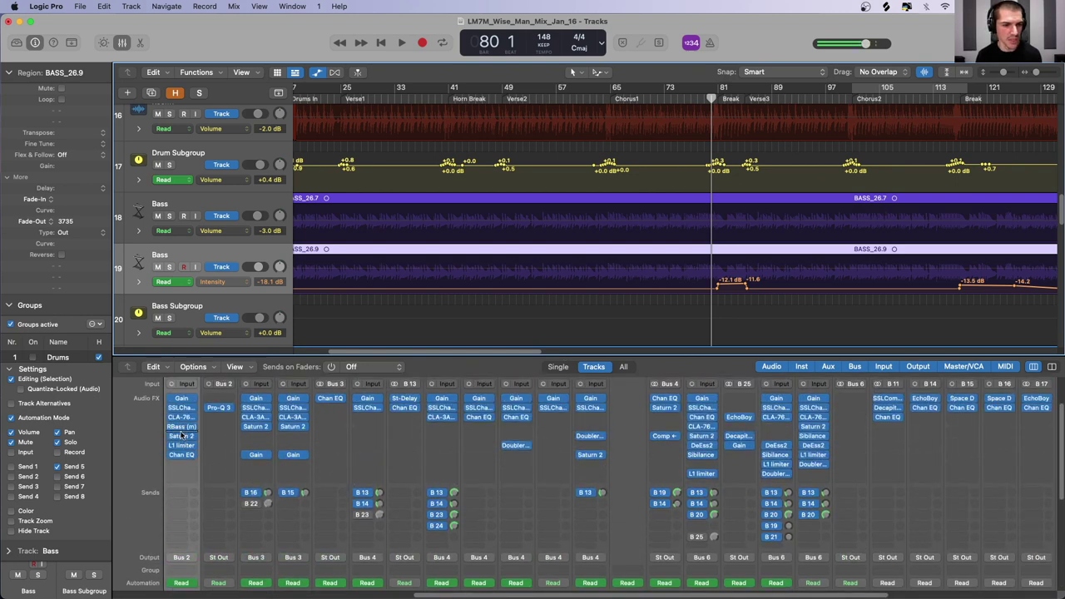
{"action": "left_click", "coordinate": [180, 427]}
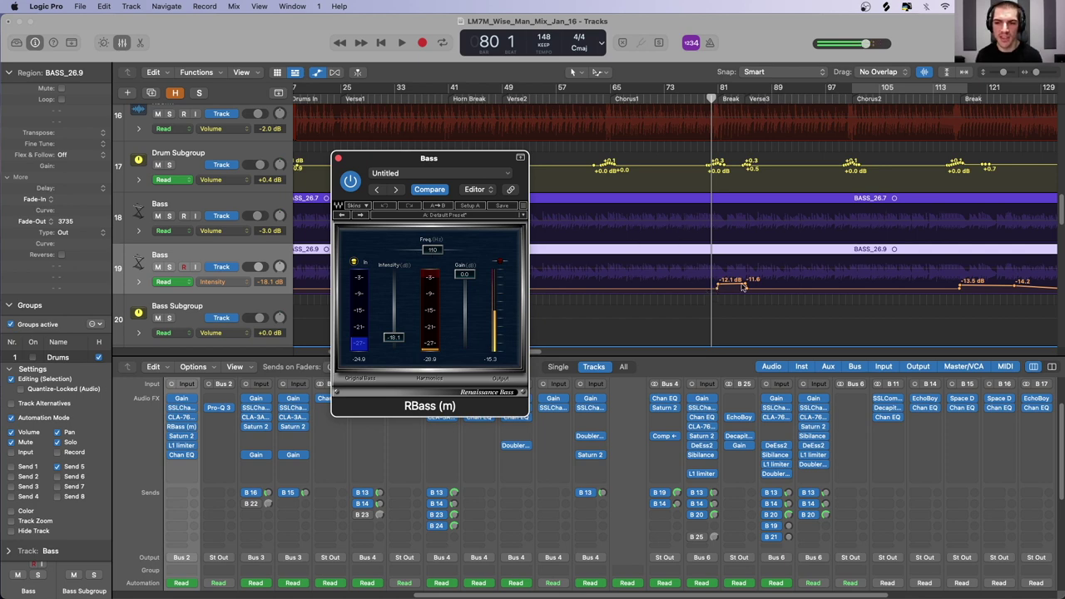
Step: Play from bar 78 through the first Break into Verse3 to hear the bass Intensity automation, stopping at bar 87
{"action": "left_click", "coordinate": [685, 99]}
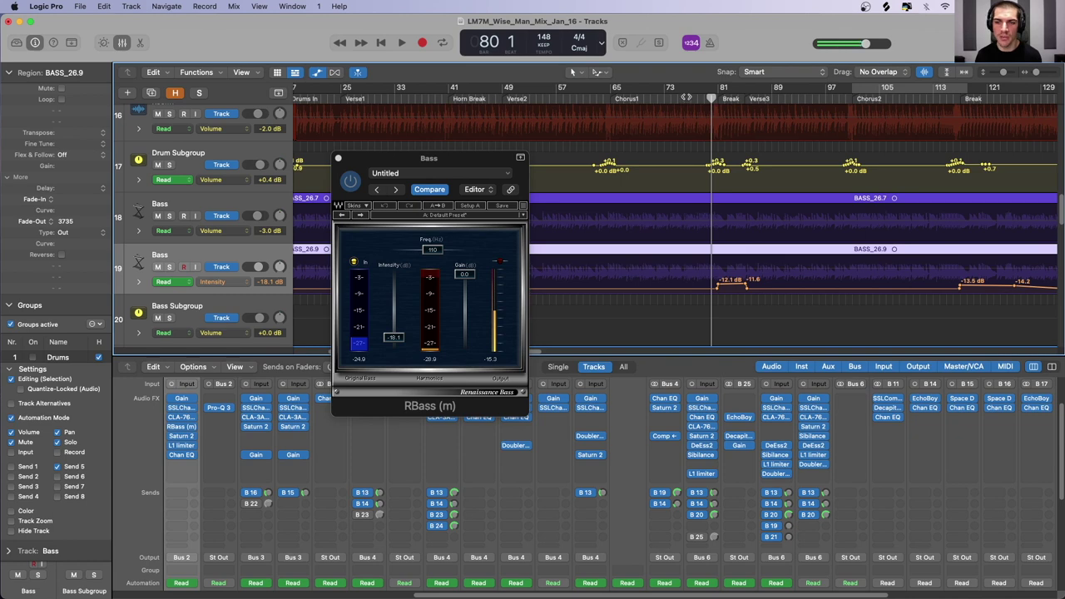
{"action": "left_click", "coordinate": [697, 97]}
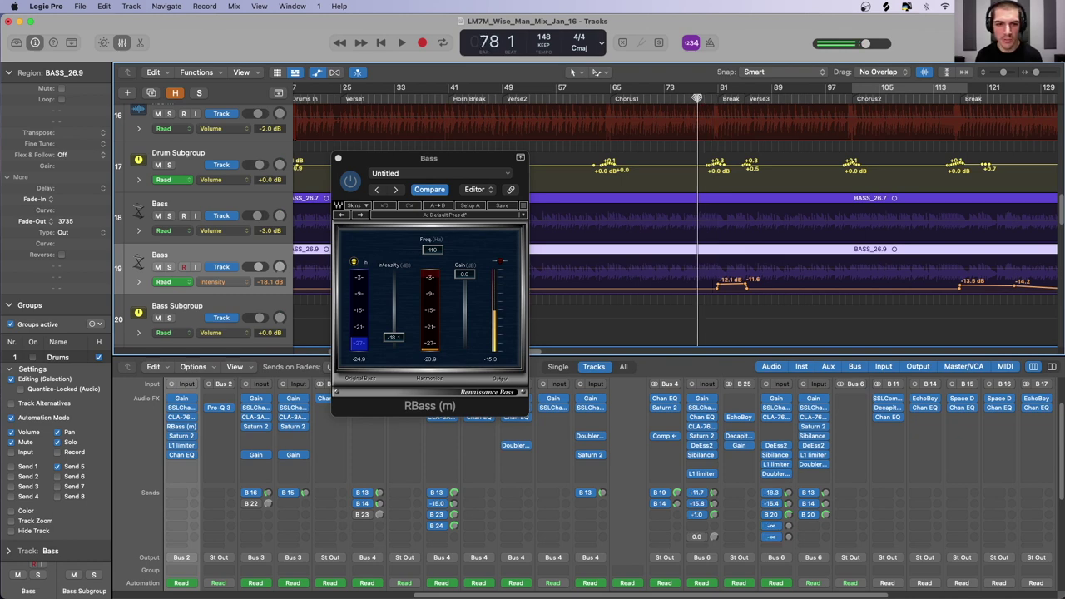
{"action": "key", "text": "space"}
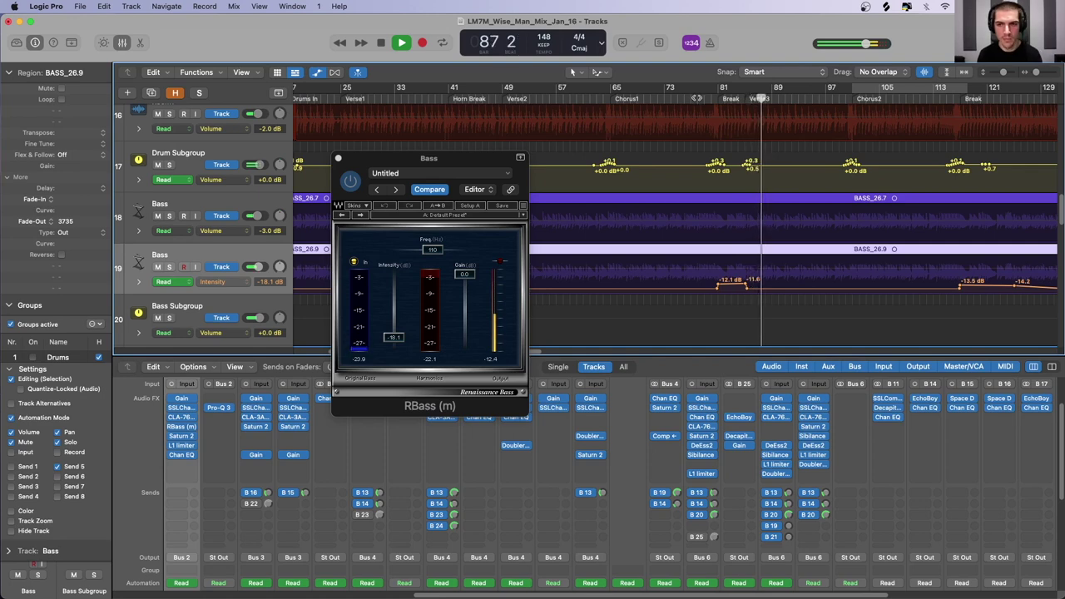
{"action": "key", "text": "space"}
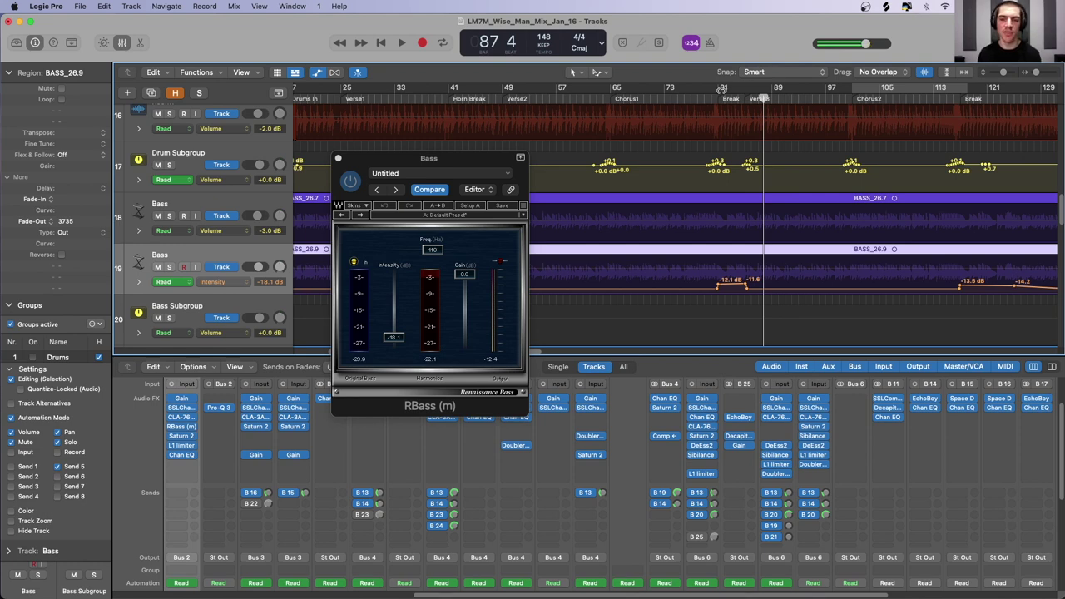
Step: Examine the bass Intensity automation in both Break sections, leaving the playhead at bar 117
{"action": "left_click", "coordinate": [726, 99]}
{"action": "mouse_move", "coordinate": [726, 98]}
{"action": "left_mouse_down"}
{"action": "mouse_move", "coordinate": [960, 93]}
{"action": "mouse_move", "coordinate": [683, 98]}
{"action": "mouse_move", "coordinate": [743, 97]}
{"action": "left_mouse_up"}
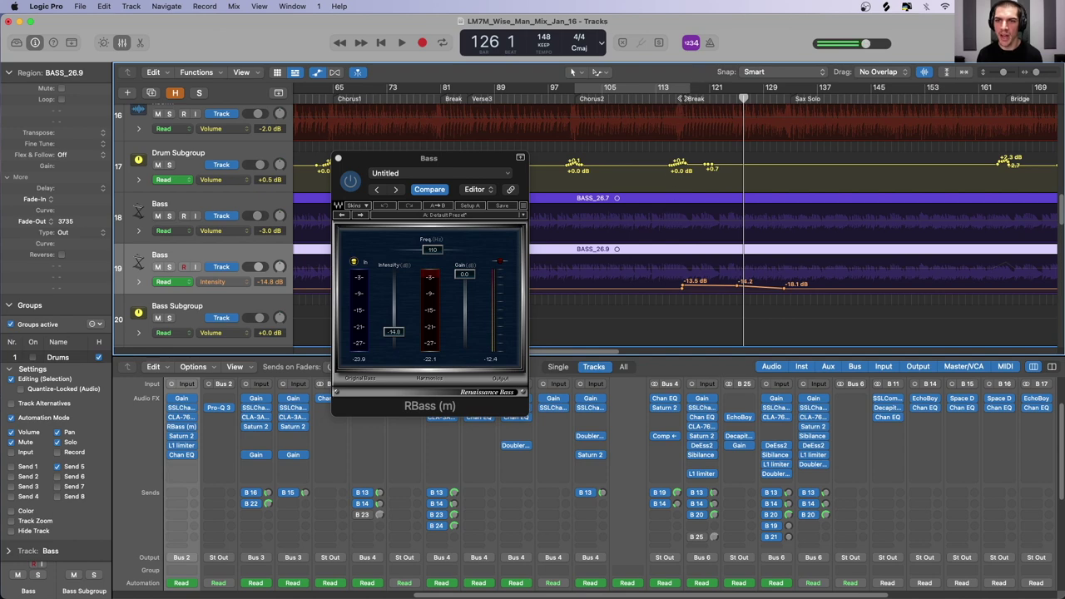
{"action": "left_click", "coordinate": [682, 98]}
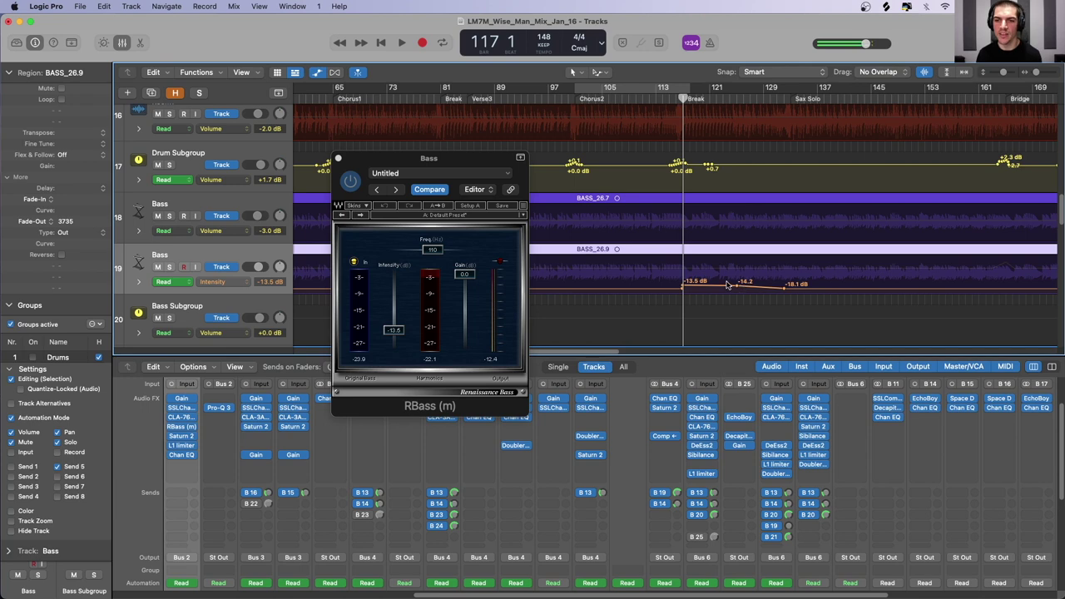
Step: Hide the RBass window and the automation lanes, and enlarge the mixer area to show its faders
{"action": "key", "text": "1"}
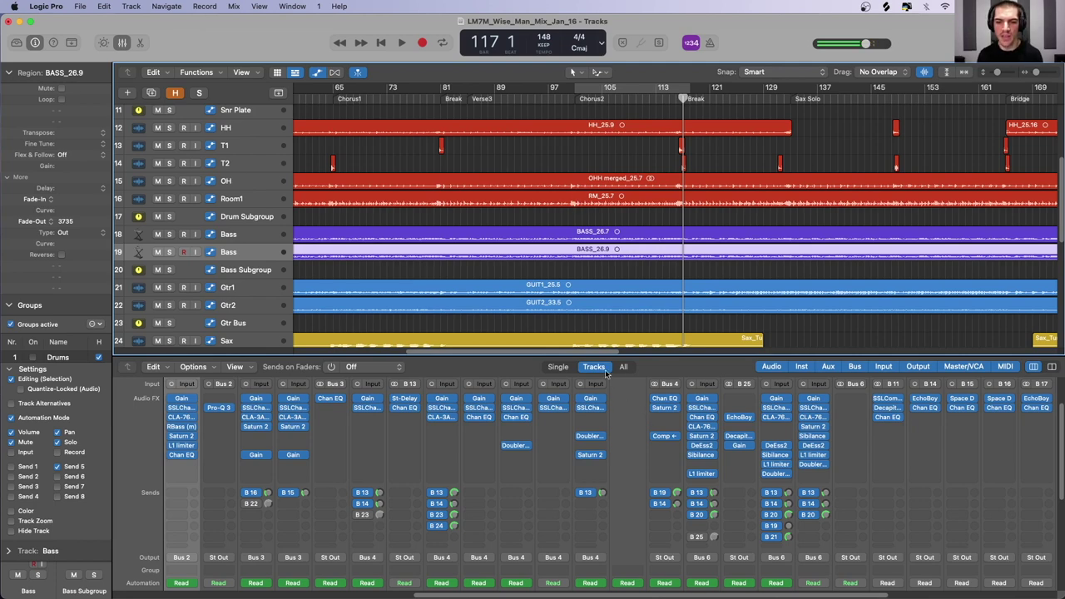
{"action": "left_click_drag", "start_coordinate": [599, 355], "coordinate": [599, 284]}
{"action": "scroll", "coordinate": [612, 404], "scroll_direction": "down", "scroll_amount": 4}
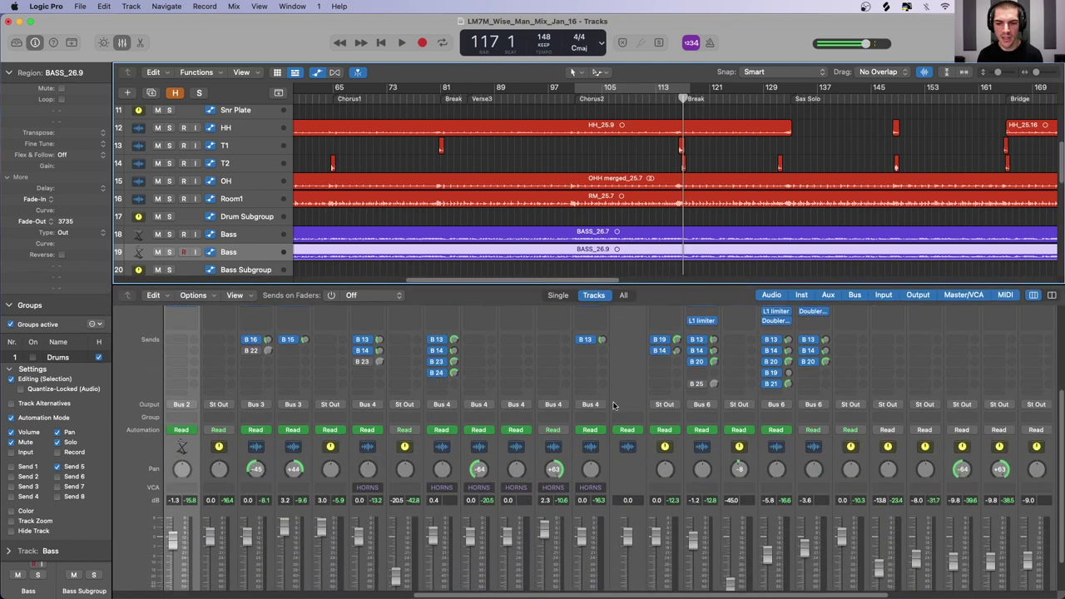
Step: Select the Gtr1 and Gtr2 channels together and zoom the timeline out to the whole song
{"action": "left_click", "coordinate": [564, 415]}
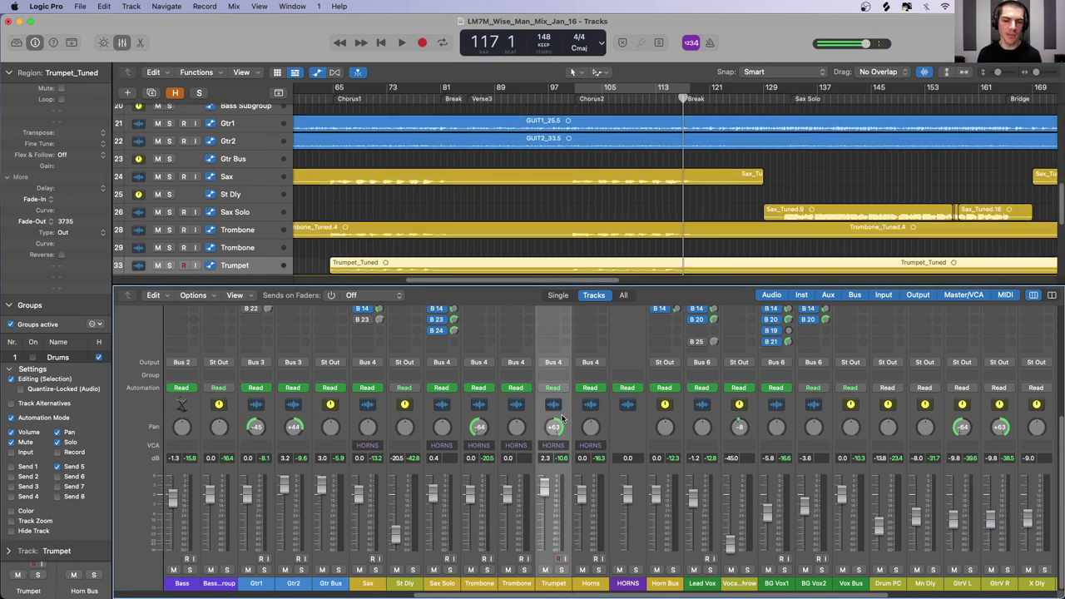
{"action": "left_click", "coordinate": [261, 408]}
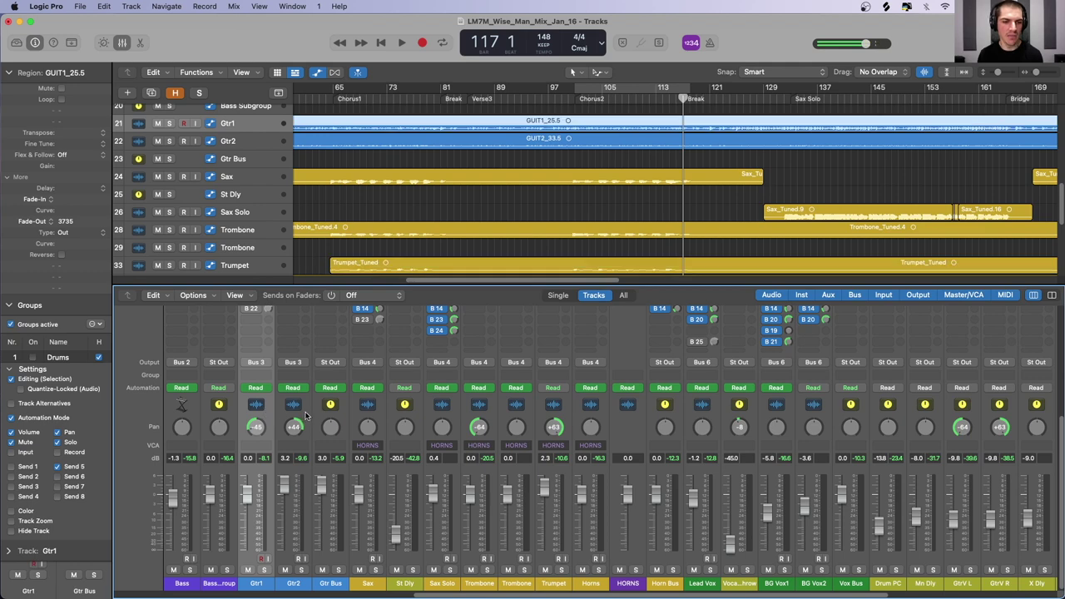
{"action": "left_click", "coordinate": [306, 414], "text": "shift"}
{"action": "key", "text": "cmd+Left"}
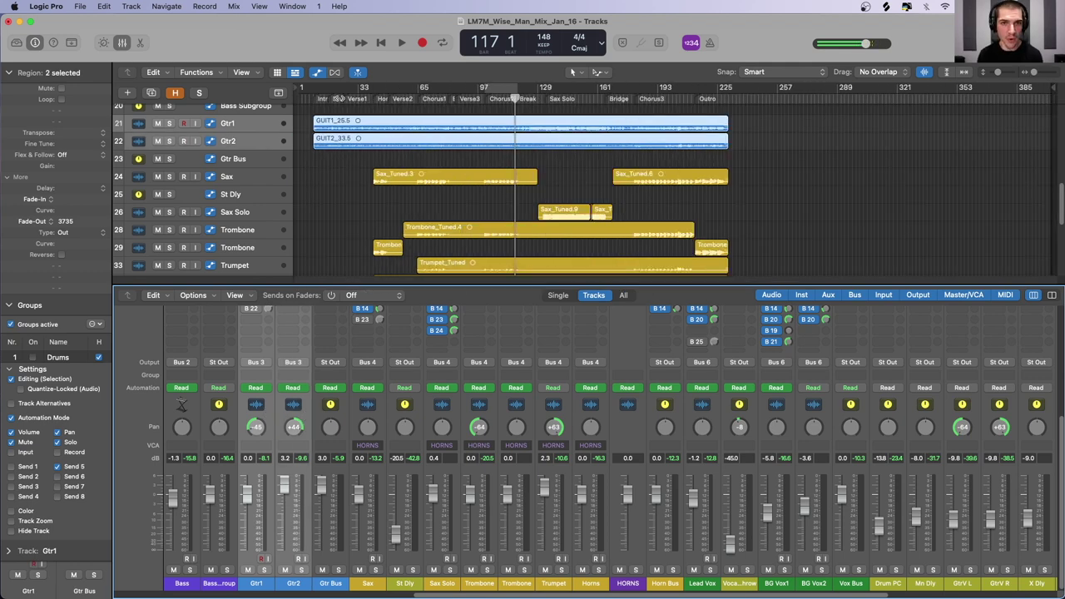
Step: Show the track automation and switch Gtr1's automation lane to Pan
{"action": "key", "text": "a"}
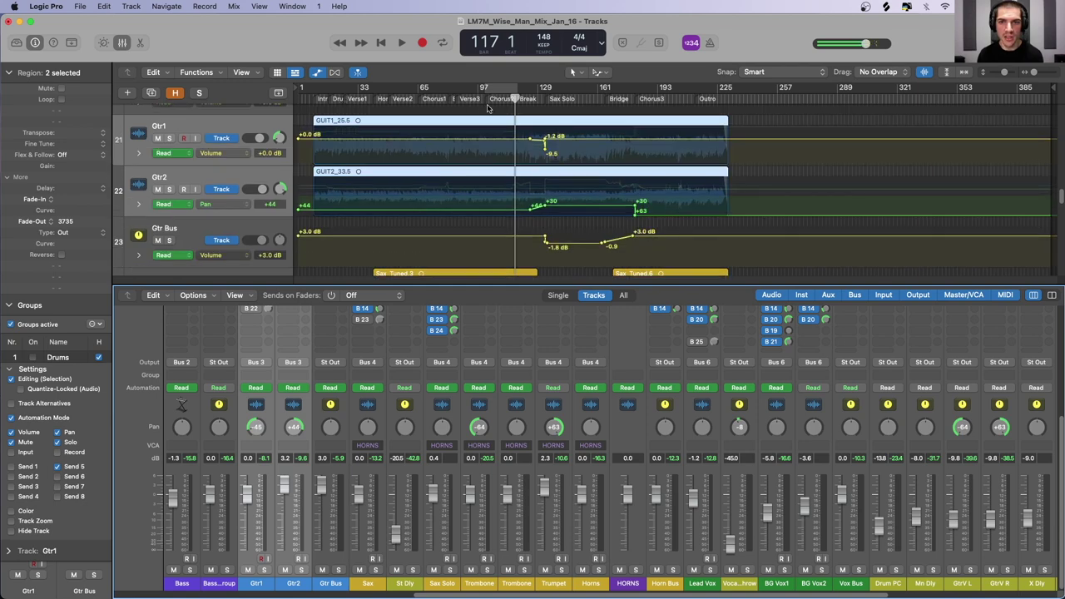
{"action": "left_click", "coordinate": [223, 153]}
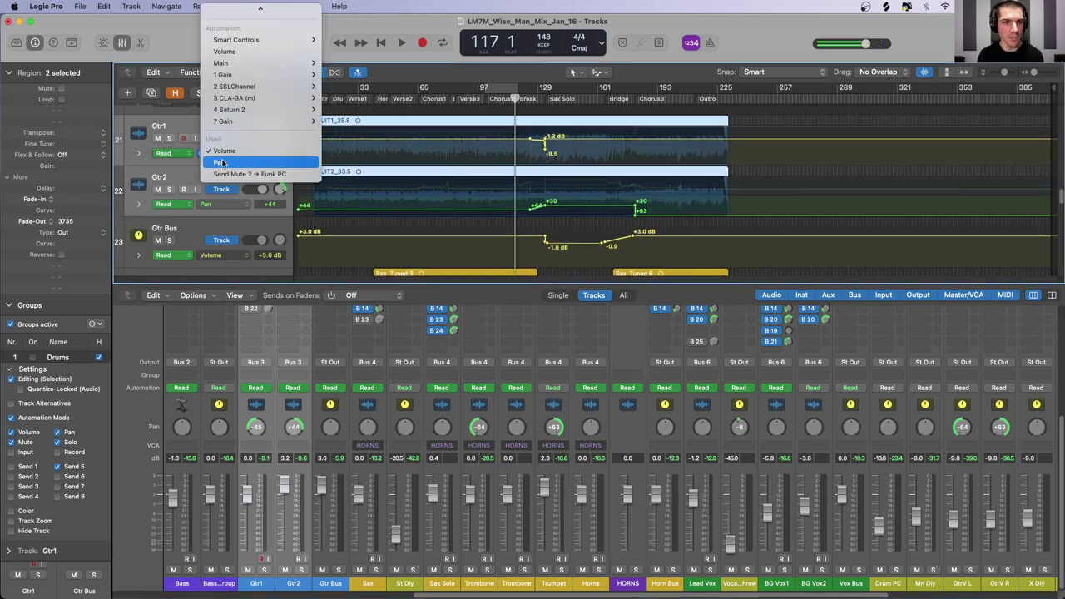
{"action": "left_click", "coordinate": [220, 162]}
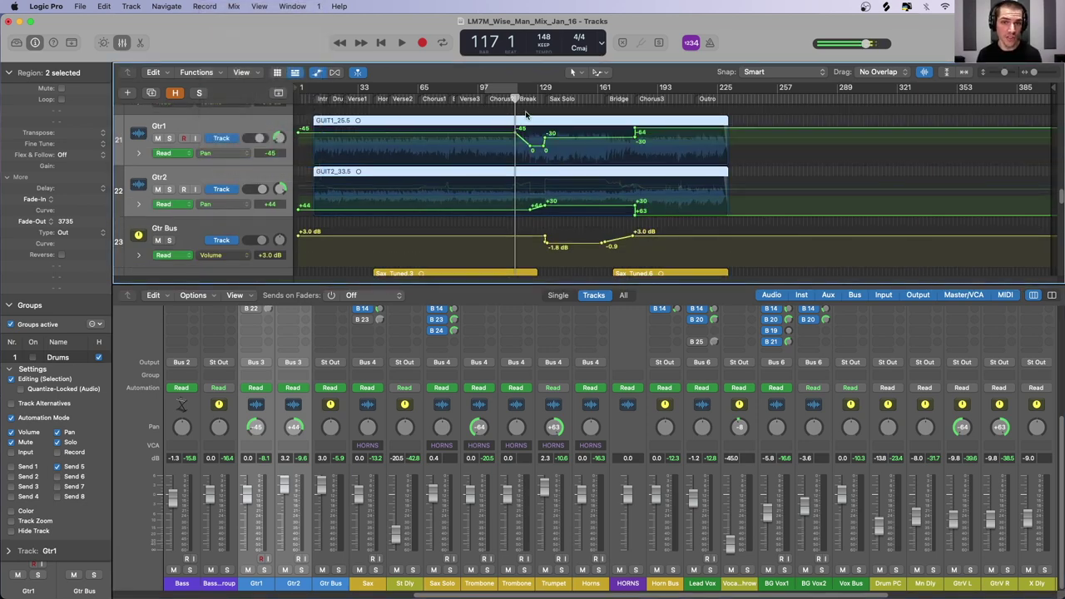
Step: Move the playhead through bars 126, 139 and 183 to compare the guitars' pan automation across Break, Sax Solo and Chorus3
{"action": "mouse_move", "coordinate": [516, 100]}
{"action": "left_mouse_down"}
{"action": "mouse_move", "coordinate": [468, 100]}
{"action": "mouse_move", "coordinate": [513, 98]}
{"action": "left_mouse_up"}
{"action": "left_click_drag", "start_coordinate": [516, 97], "coordinate": [533, 97]}
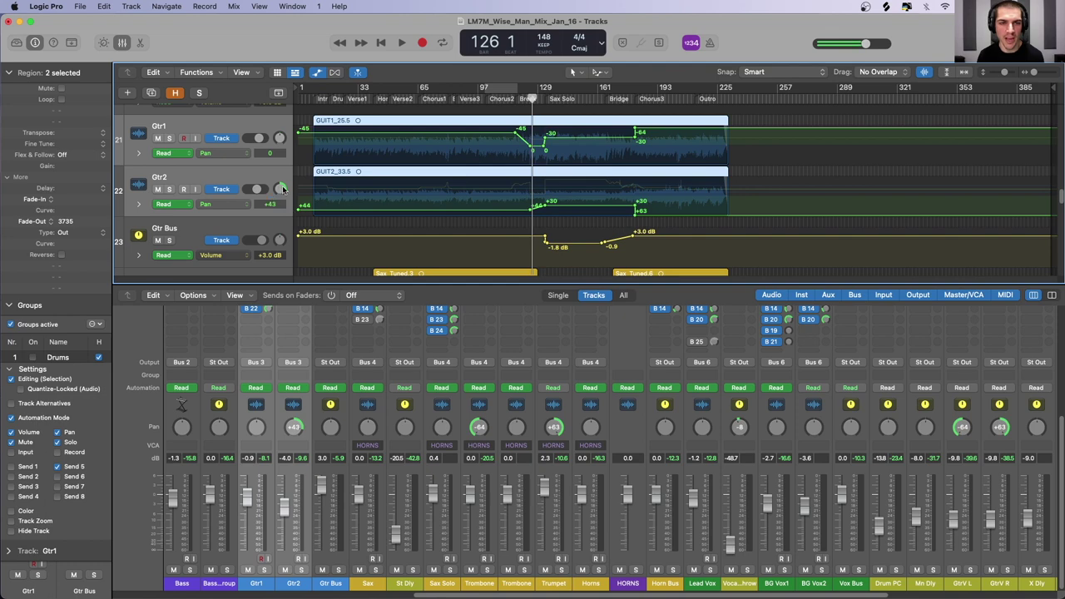
{"action": "left_click_drag", "start_coordinate": [532, 97], "coordinate": [556, 97]}
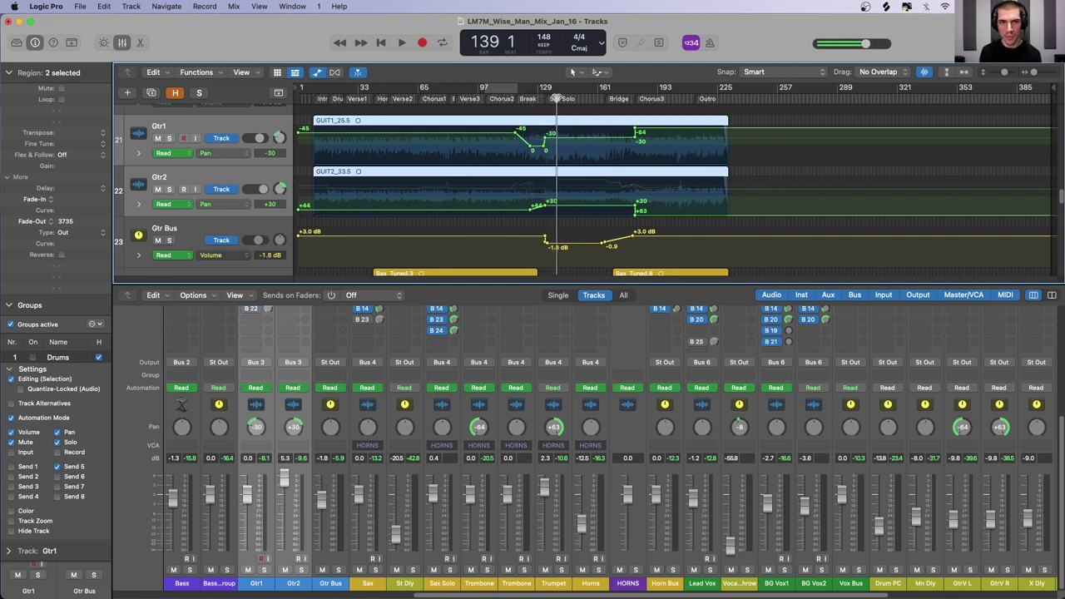
{"action": "left_click_drag", "start_coordinate": [618, 106], "coordinate": [639, 99]}
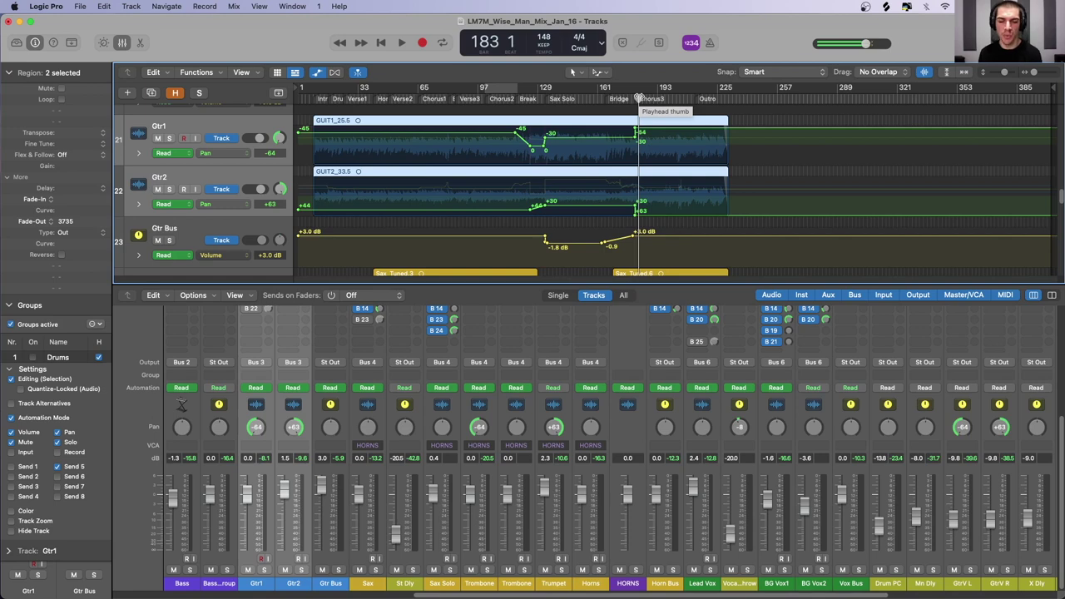
Step: Hide the track automation, select the Sax track and bring the remaining horn tracks into view
{"action": "scroll", "coordinate": [500, 125], "scroll_direction": "down", "scroll_amount": 4}
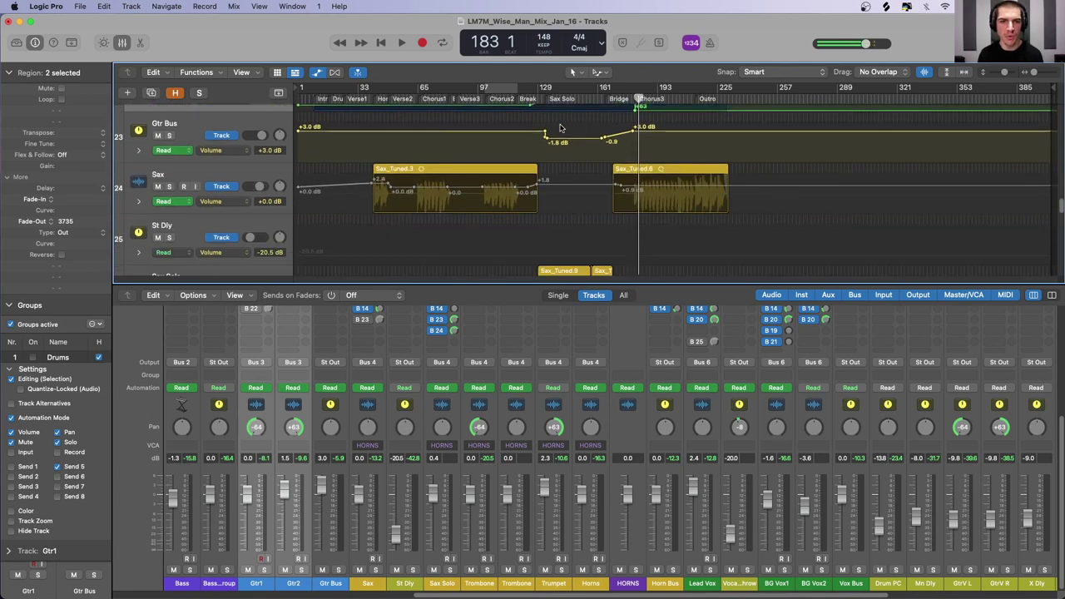
{"action": "scroll", "coordinate": [435, 117], "scroll_direction": "up", "scroll_amount": 1}
{"action": "key", "text": "a"}
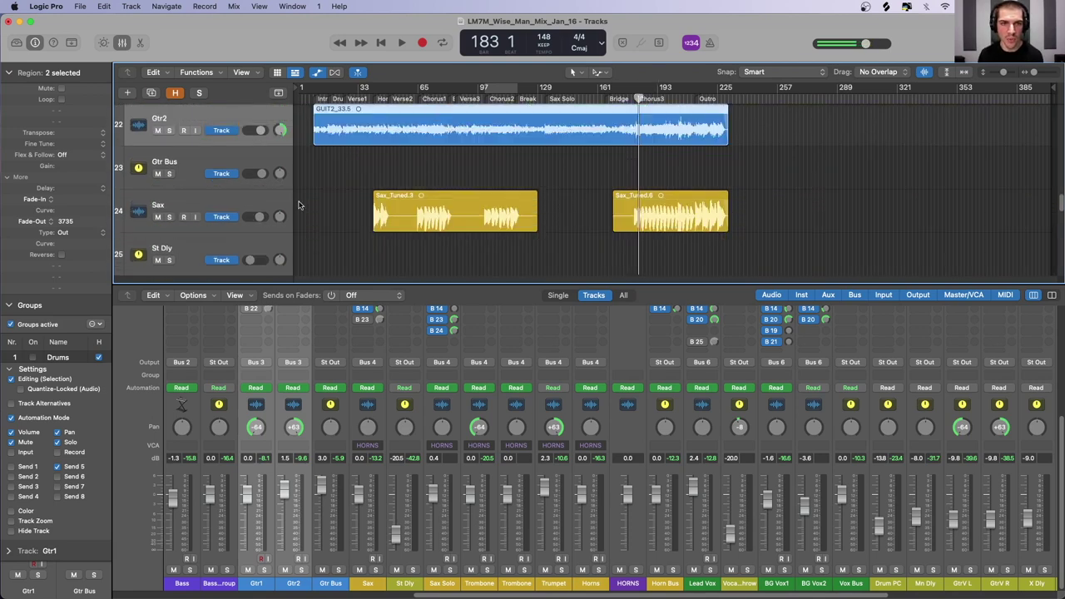
{"action": "left_click", "coordinate": [235, 208]}
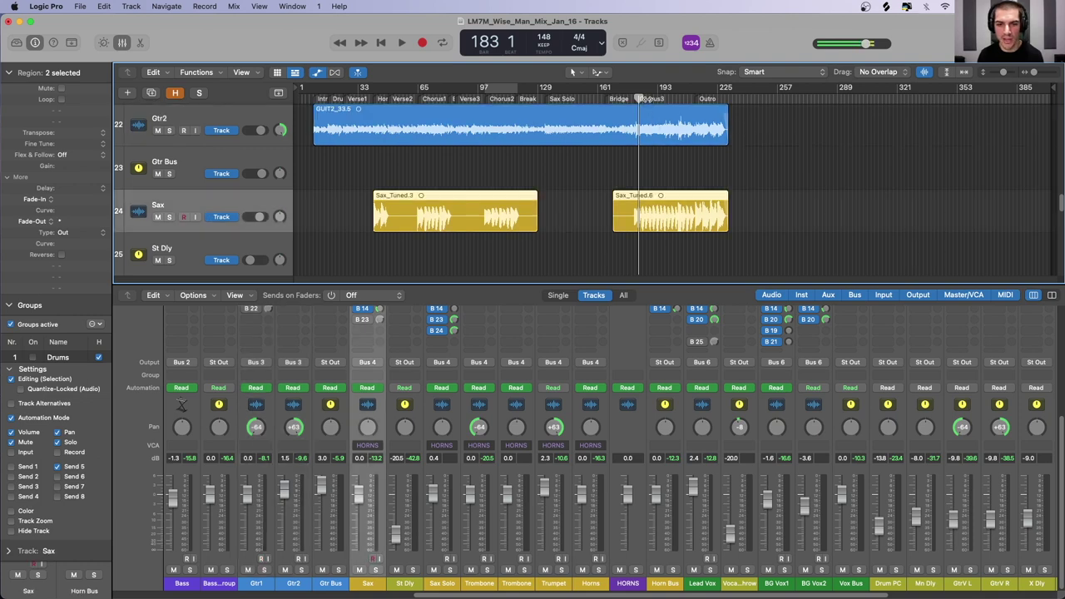
{"action": "scroll", "coordinate": [533, 178], "scroll_direction": "down", "scroll_amount": 5}
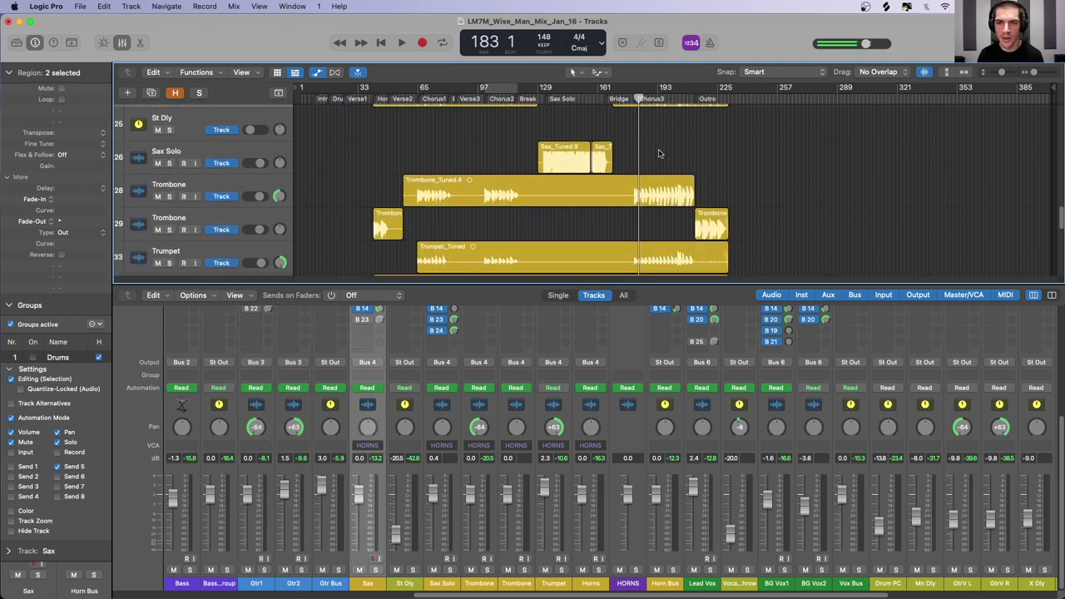
Step: Select the first Trombone track and the Trumpet track in turn to inspect their regions across the song
{"action": "left_click", "coordinate": [247, 180]}
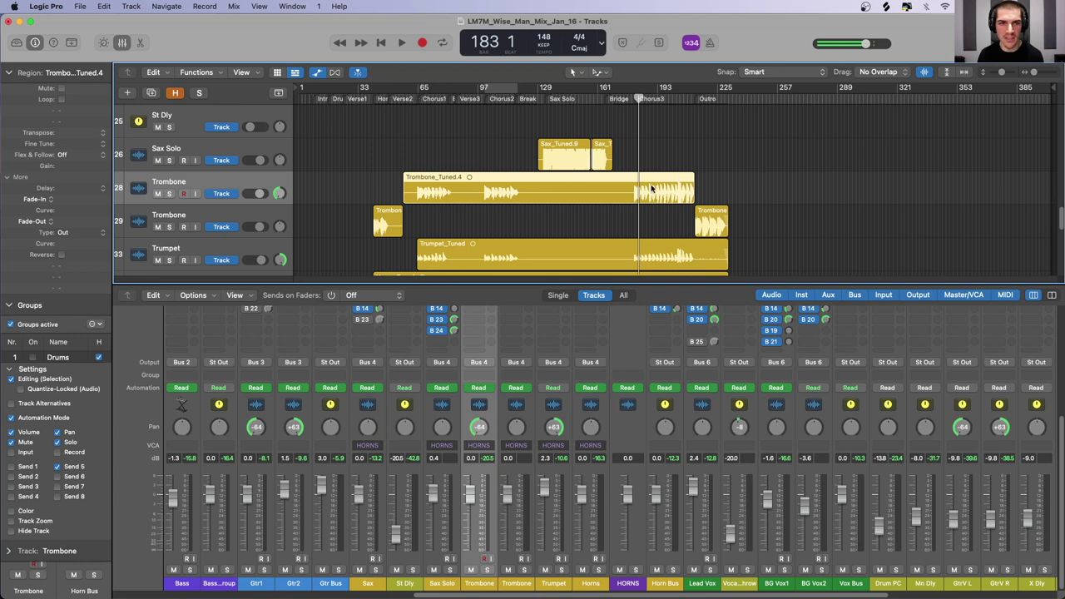
{"action": "scroll", "coordinate": [354, 219], "scroll_direction": "down", "scroll_amount": 1}
{"action": "left_click", "coordinate": [230, 218]}
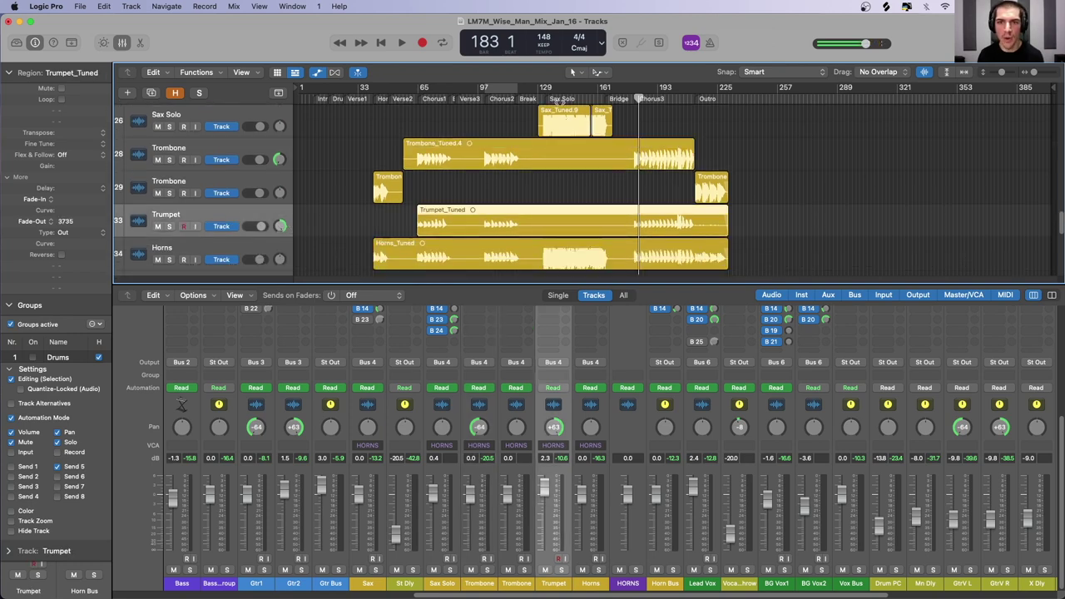
Step: Move the playhead to bar 45 in the Horn Break and zoom the timeline in on that section
{"action": "left_click", "coordinate": [379, 98]}
{"action": "key", "text": "super+Right"}
{"action": "key", "text": "super+Right"}
{"action": "key", "text": "super+Right"}
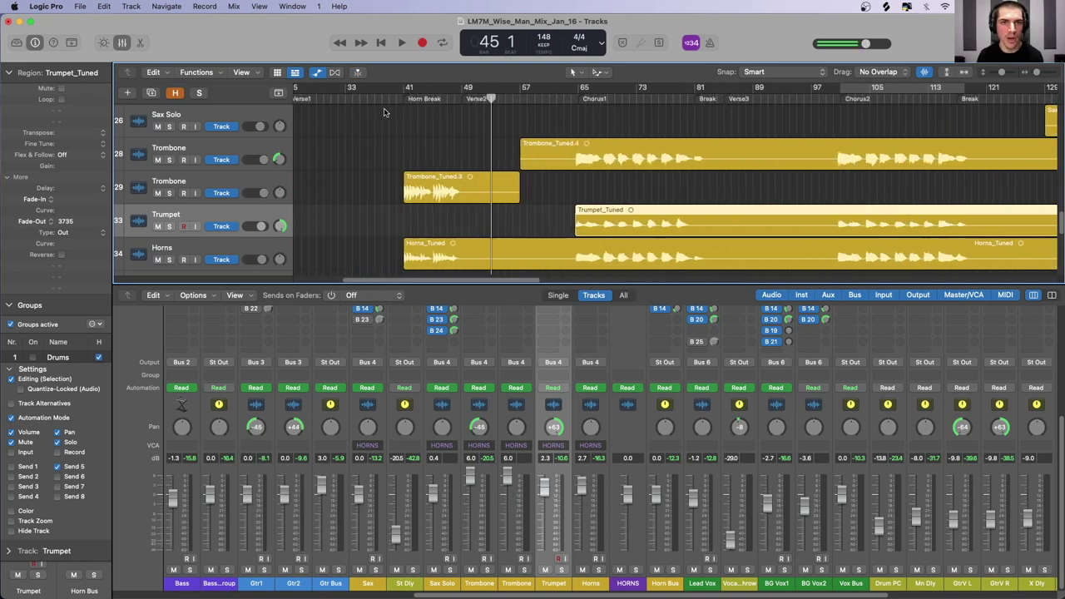
{"action": "scroll", "coordinate": [499, 141], "scroll_direction": "left", "scroll_amount": 4}
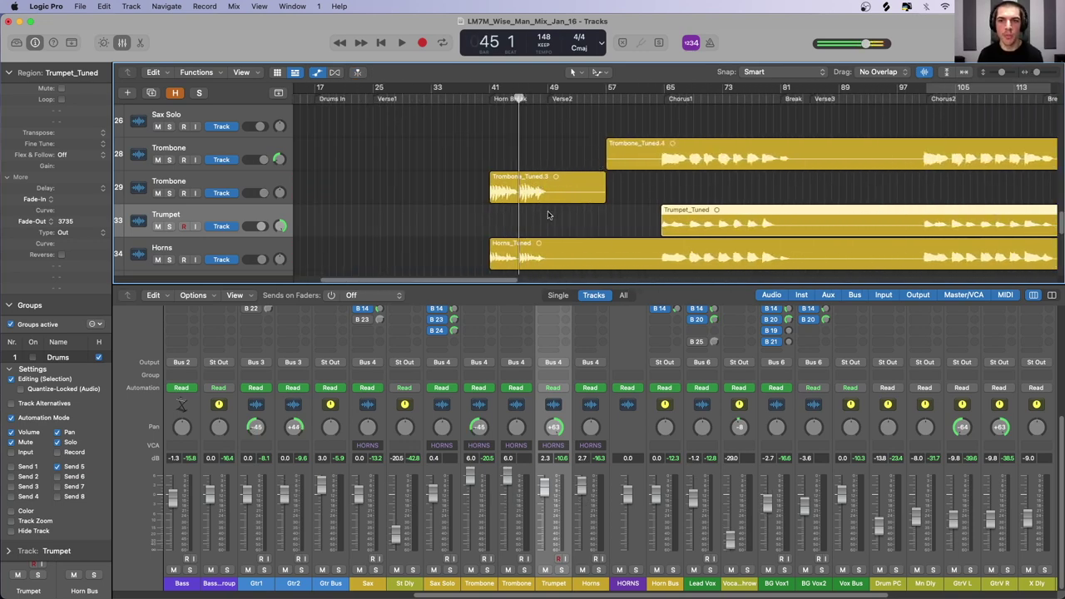
Step: Open the Doubler2 plug-in on the second Trombone channel and switch on its direct signal
{"action": "left_click", "coordinate": [180, 185]}
{"action": "scroll", "coordinate": [533, 418], "scroll_direction": "up", "scroll_amount": 5}
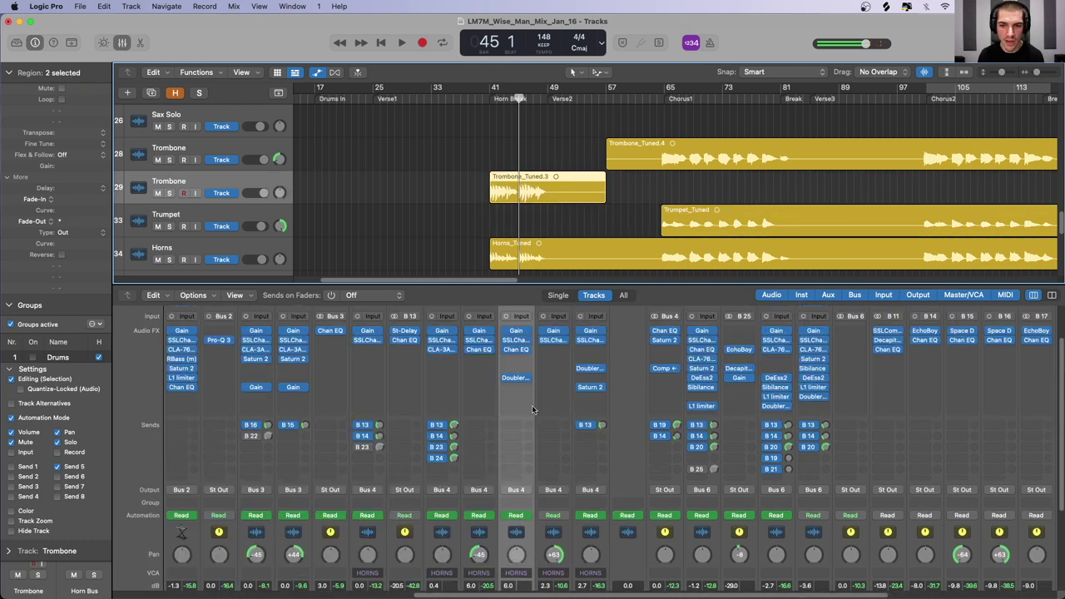
{"action": "left_click", "coordinate": [516, 380]}
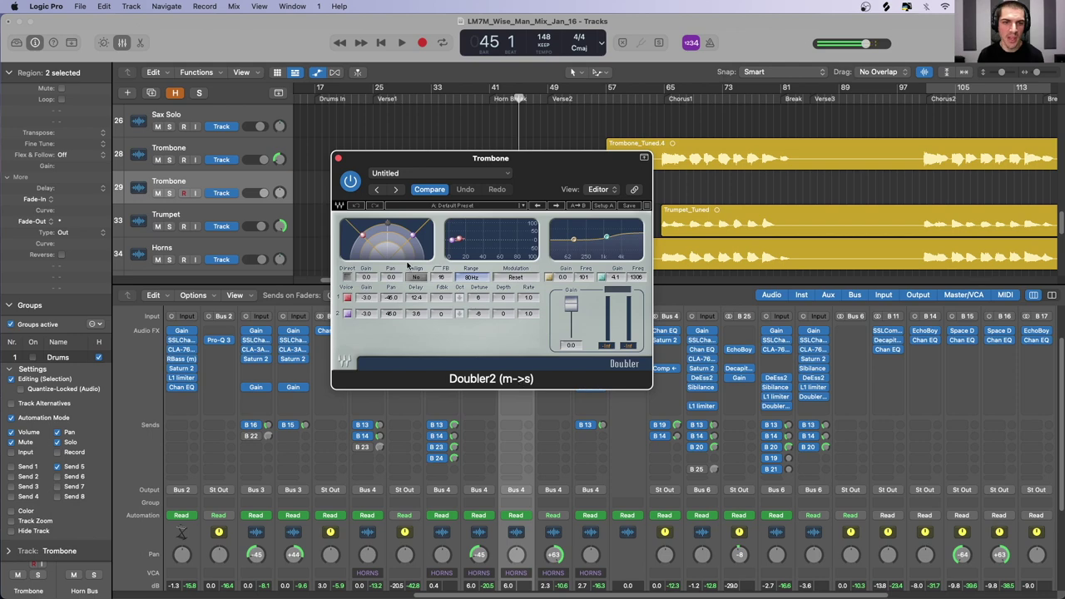
{"action": "left_click_drag", "start_coordinate": [395, 174], "coordinate": [700, 326]}
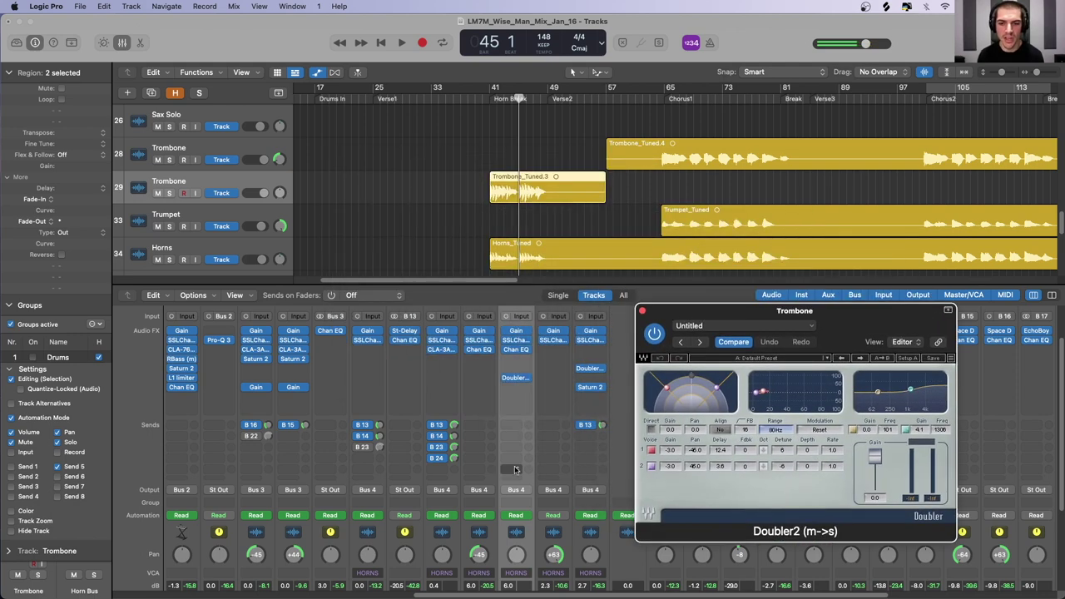
{"action": "left_click", "coordinate": [692, 379]}
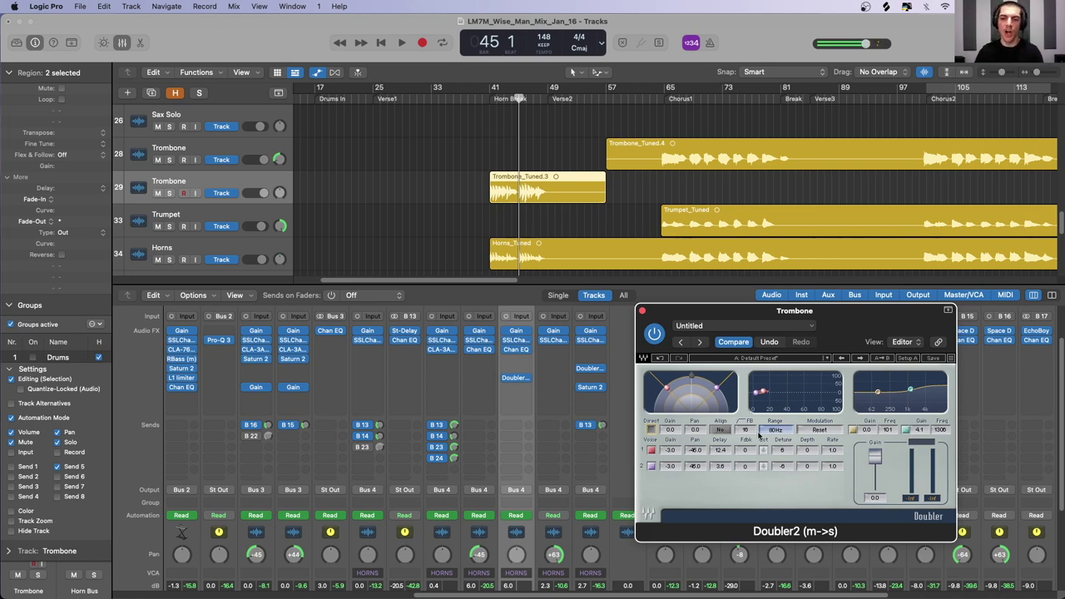
Step: Move the playhead to bar 43, select the Sax track and reduce the track heights to fit the horn tracks
{"action": "scroll", "coordinate": [494, 158], "scroll_direction": "up", "scroll_amount": 3}
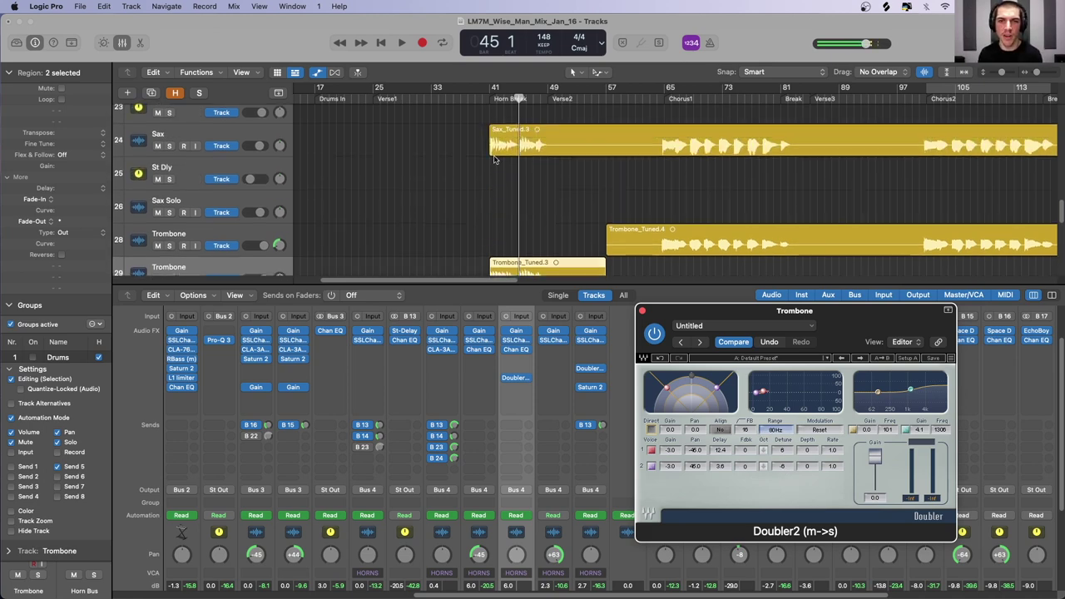
{"action": "left_click", "coordinate": [505, 101]}
{"action": "left_click", "coordinate": [239, 138]}
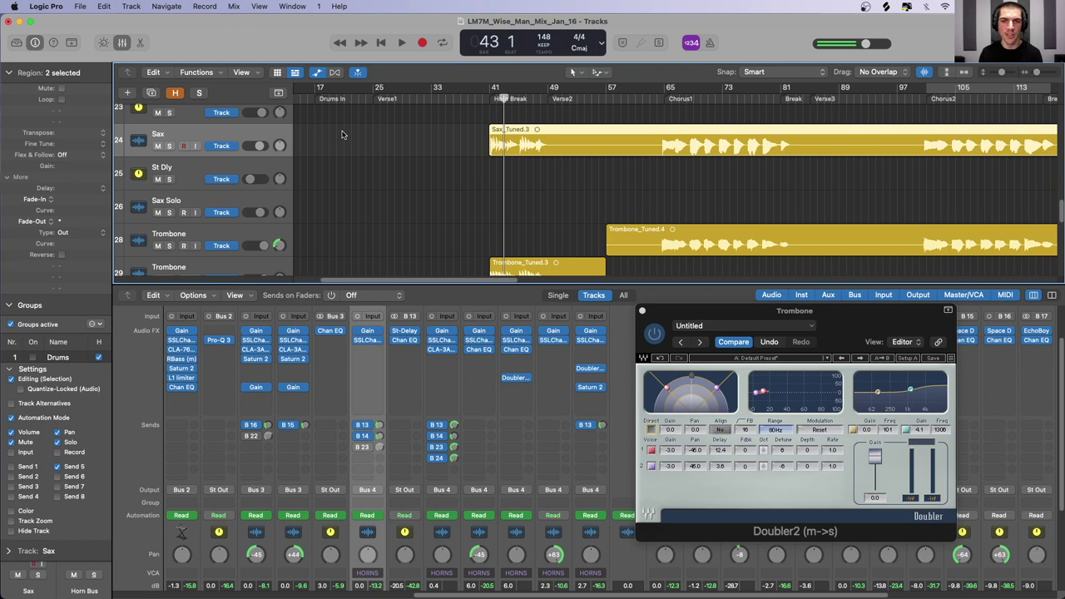
{"action": "key", "text": "super+Up"}
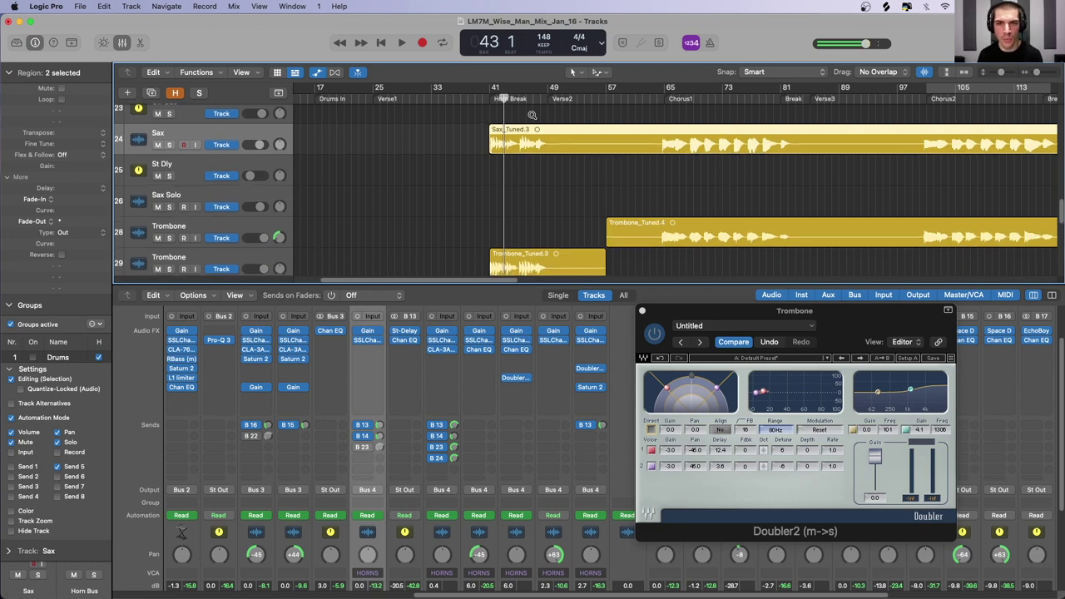
{"action": "left_click_drag", "start_coordinate": [651, 313], "coordinate": [675, 247]}
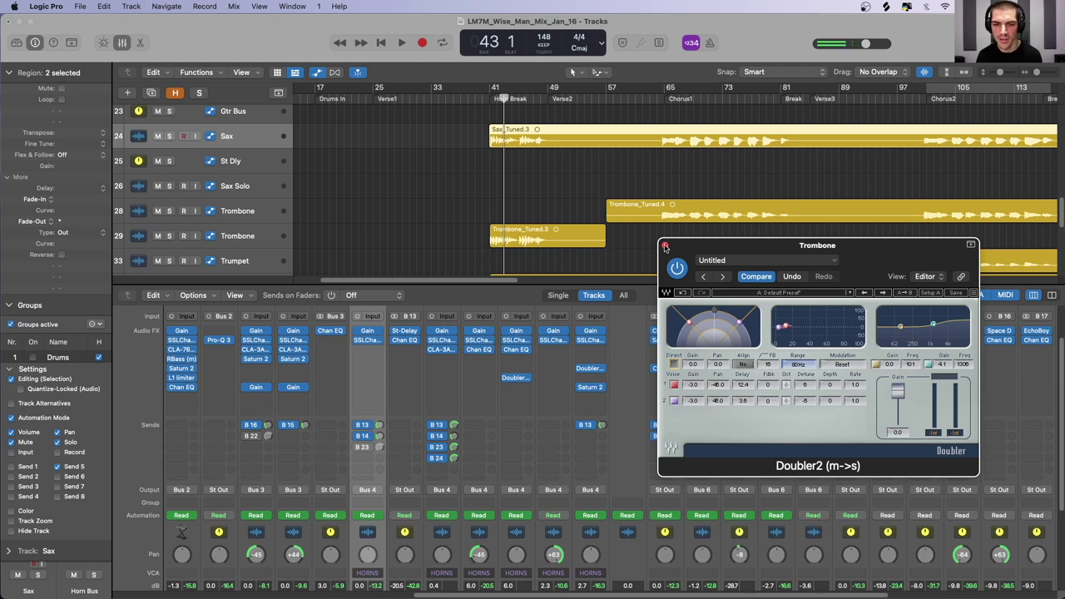
Step: Solo the Horn Bus and play the Horn Break from bar 43, bypassing and re-enabling the Trombone's Doubler2 to compare
{"action": "scroll", "coordinate": [481, 425], "scroll_direction": "down", "scroll_amount": 3}
{"action": "key", "text": "space"}
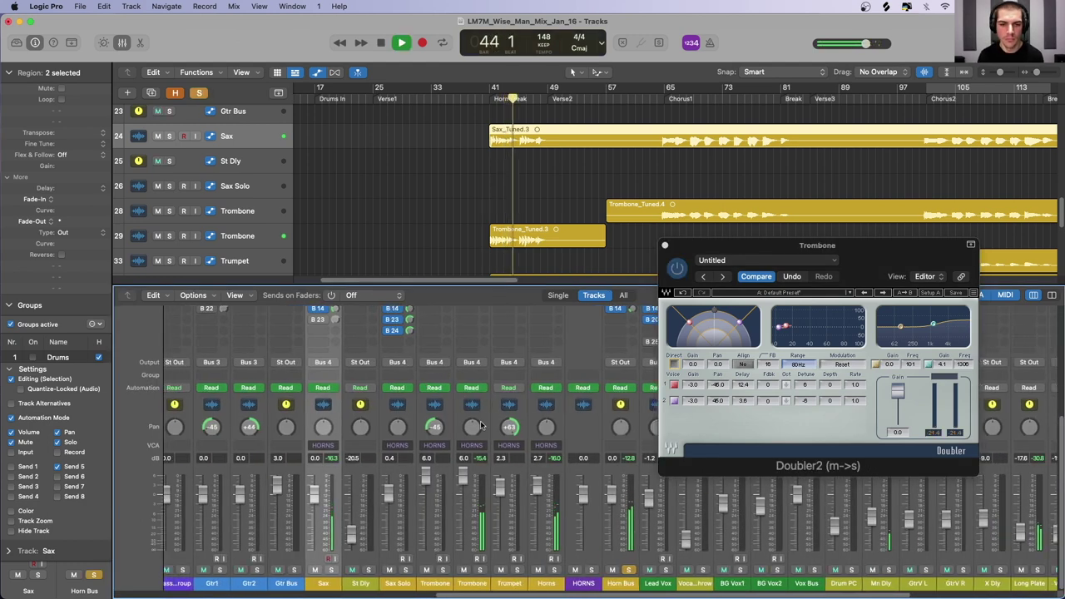
{"action": "scroll", "coordinate": [480, 426], "scroll_direction": "up", "scroll_amount": 3}
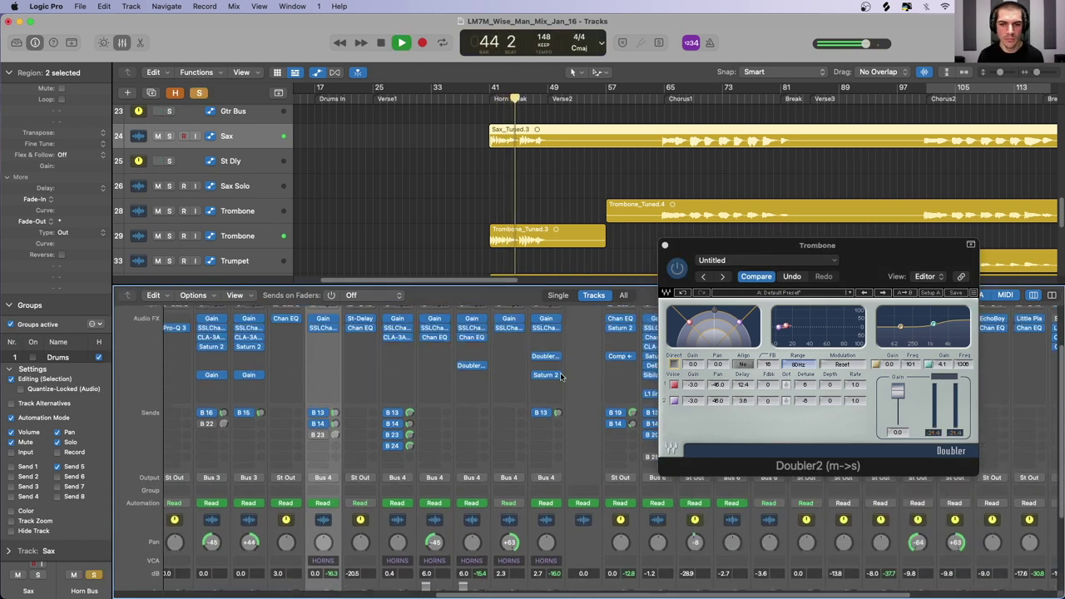
{"action": "left_click", "coordinate": [677, 269]}
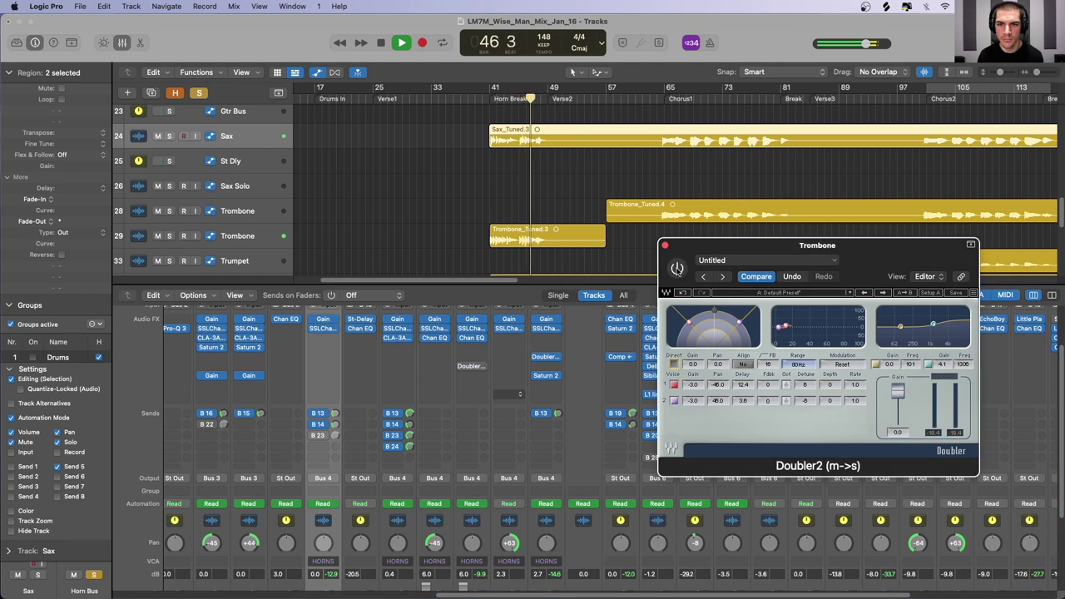
{"action": "left_click", "coordinate": [677, 269]}
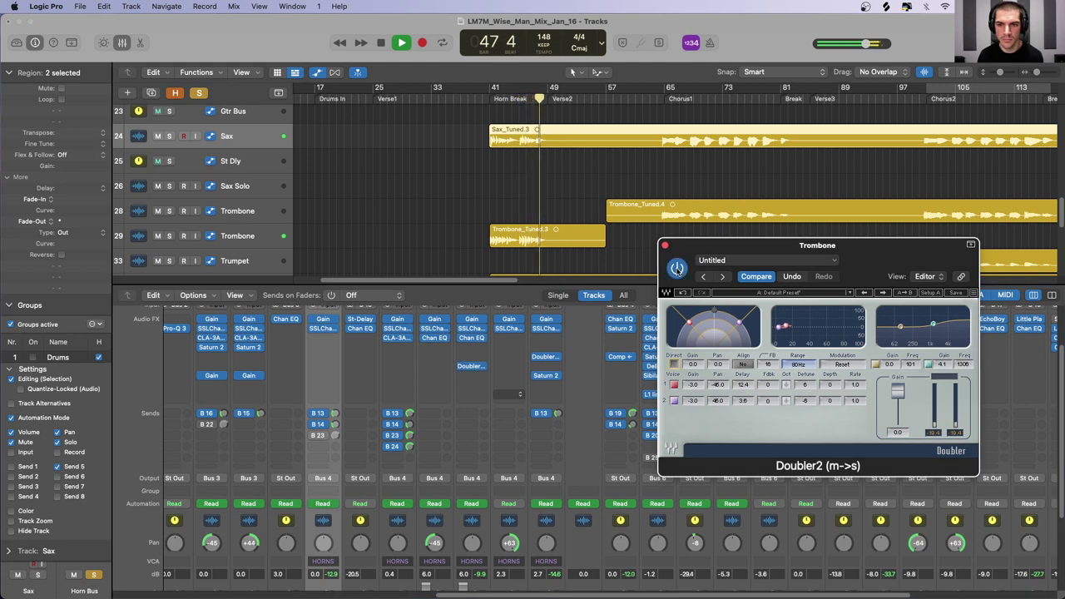
{"action": "key", "text": "space"}
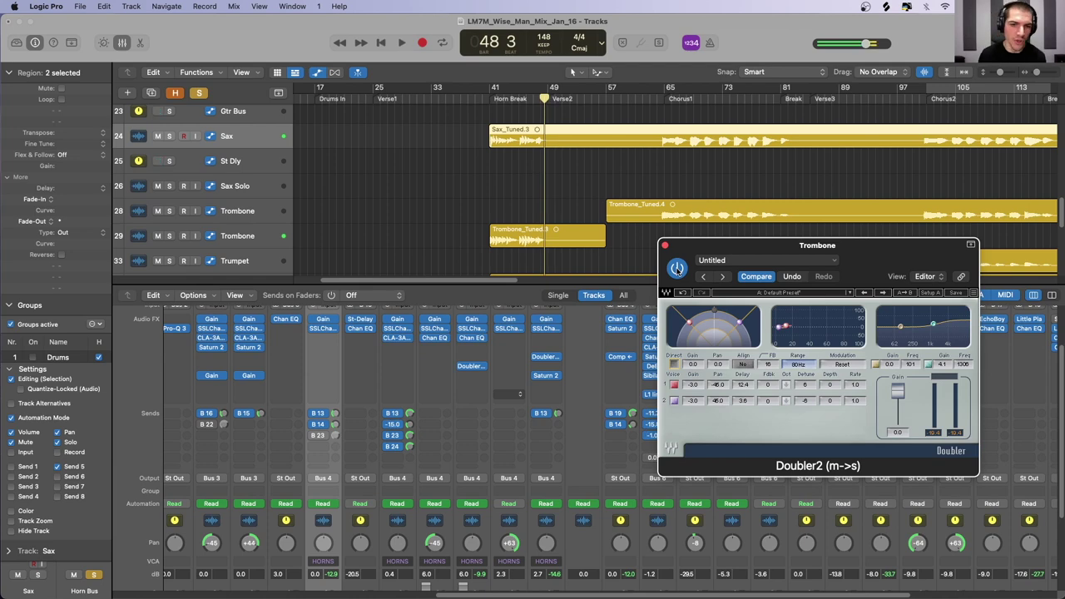
Step: Select the Horn Bus channel and examine its plug-ins and sends, keeping the Doubler2 window clear of them
{"action": "left_click_drag", "start_coordinate": [686, 251], "coordinate": [689, 254]}
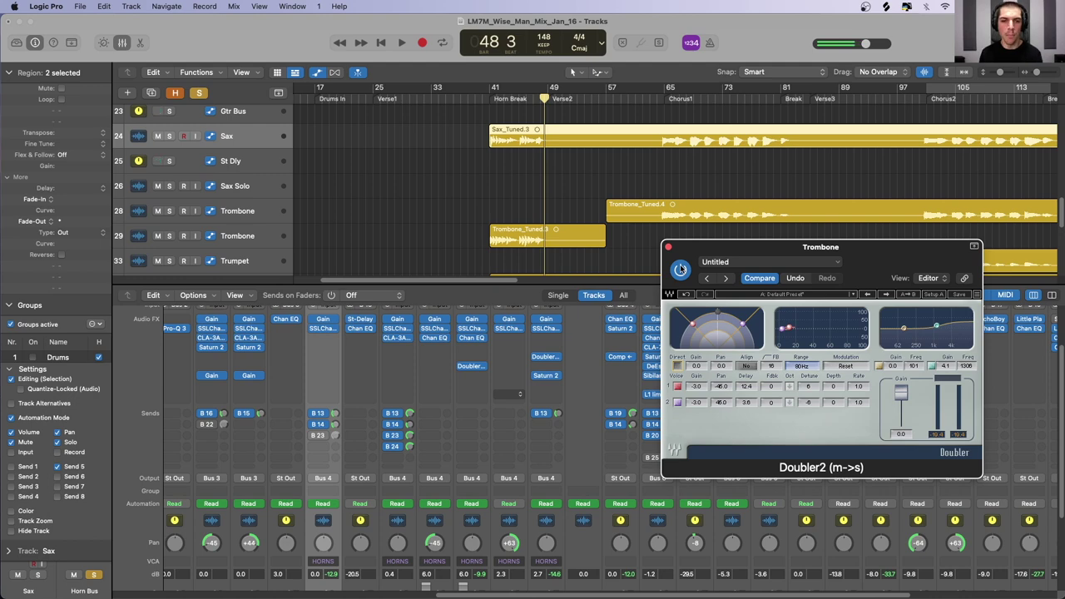
{"action": "scroll", "coordinate": [642, 514], "scroll_direction": "down", "scroll_amount": 3}
{"action": "left_click", "coordinate": [640, 514]}
{"action": "scroll", "coordinate": [628, 466], "scroll_direction": "up", "scroll_amount": 3}
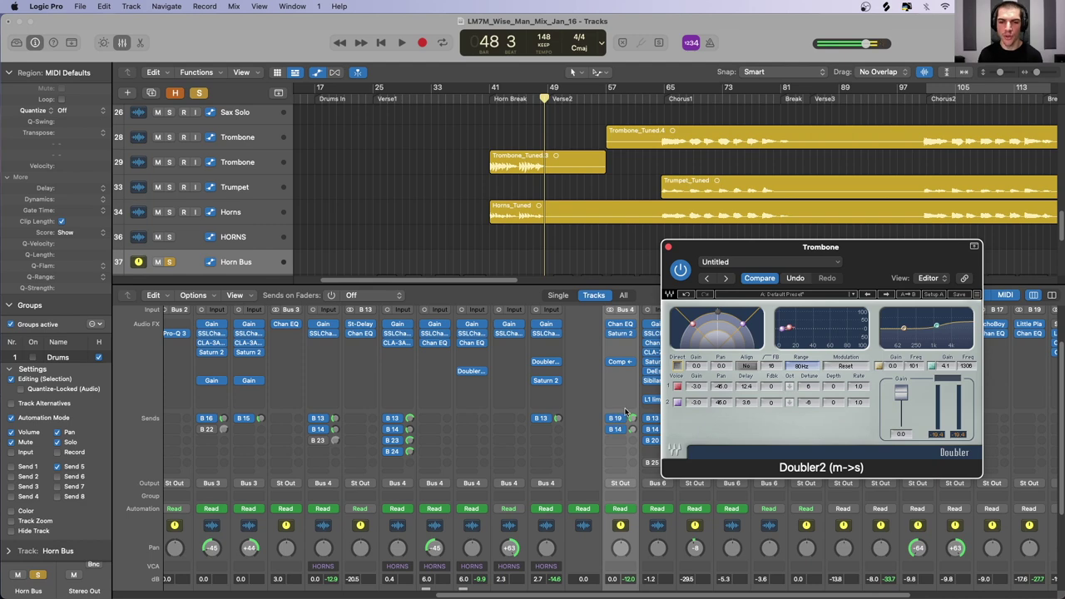
{"action": "mouse_move", "coordinate": [690, 245]}
{"action": "left_mouse_down"}
{"action": "mouse_move", "coordinate": [689, 231]}
{"action": "mouse_move", "coordinate": [681, 247]}
{"action": "left_mouse_up"}
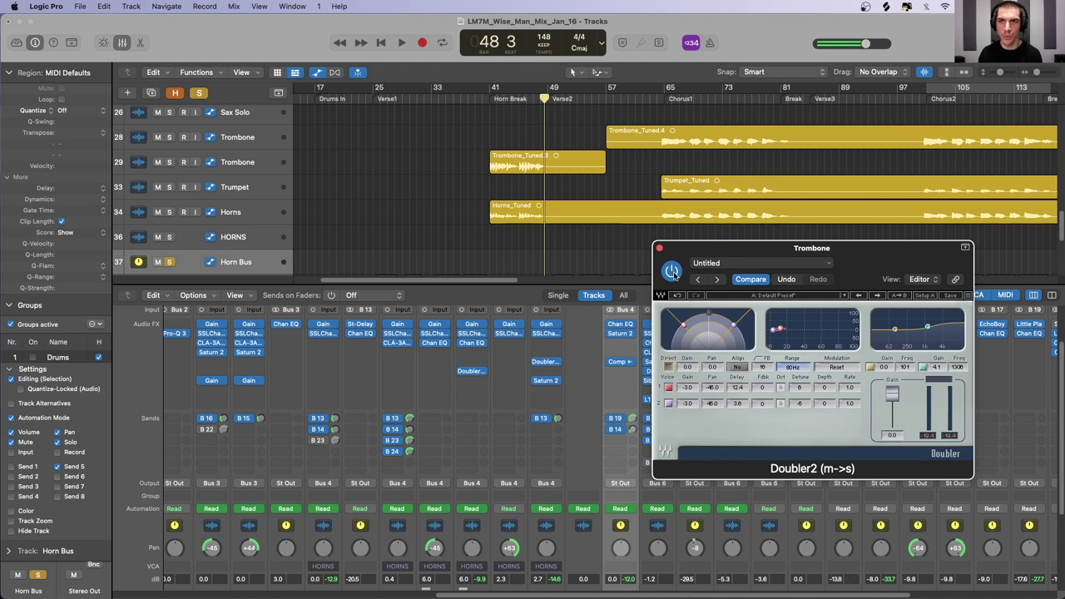
Step: Play the soloed horns in Chorus1 from bar 66 and close the Doubler2 window
{"action": "left_click", "coordinate": [673, 99]}
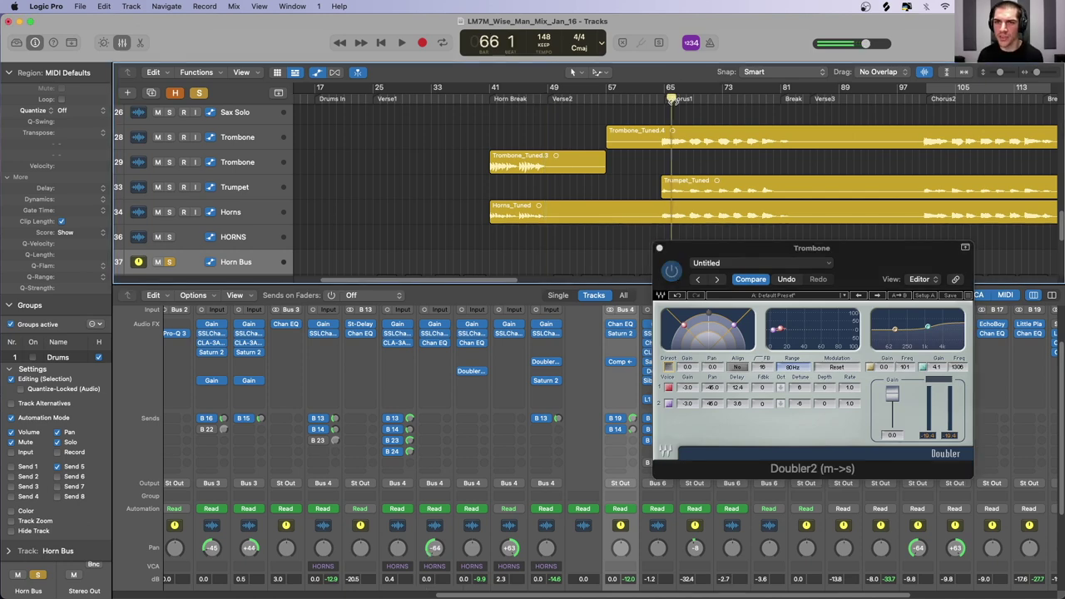
{"action": "key", "text": "space"}
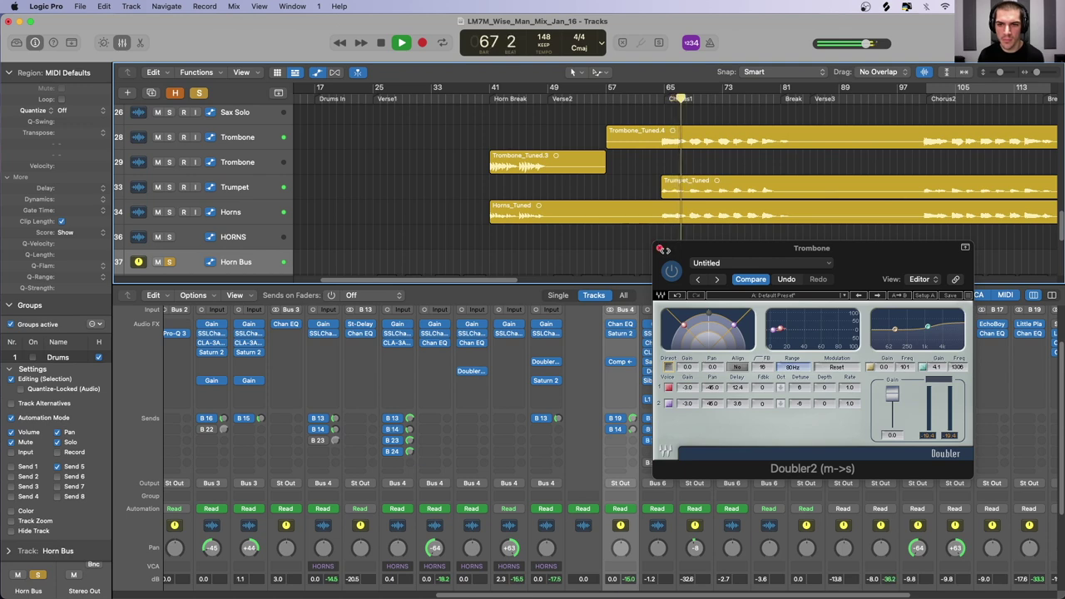
{"action": "left_click", "coordinate": [659, 248]}
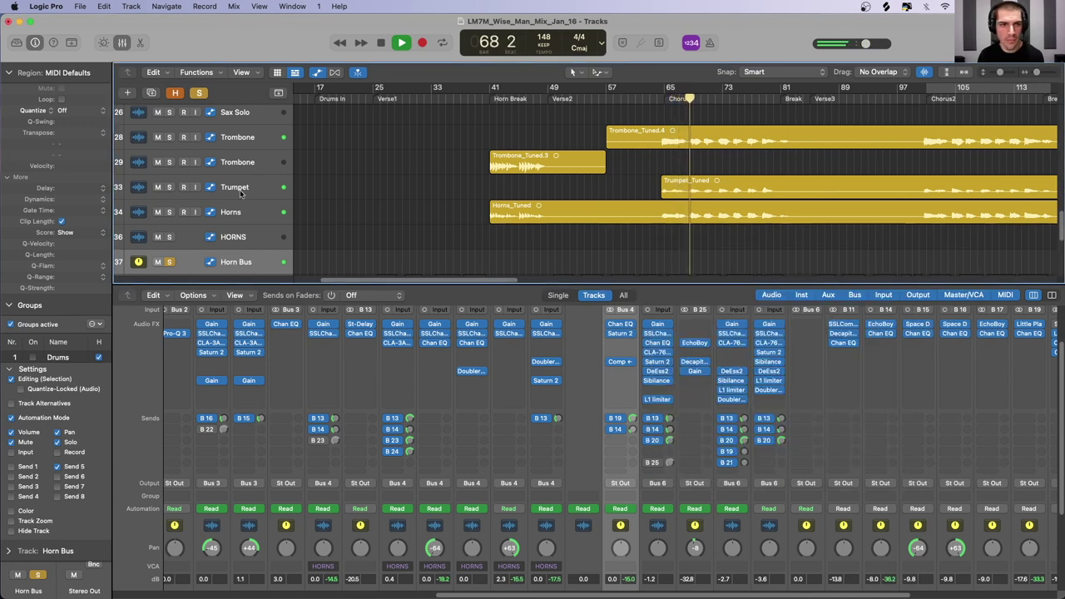
Step: Select the Trumpet track, check its fader and pan in the mixer during playback, and stop the song
{"action": "left_click", "coordinate": [676, 190]}
{"action": "scroll", "coordinate": [386, 250], "scroll_direction": "down", "scroll_amount": 2}
{"action": "scroll", "coordinate": [490, 398], "scroll_direction": "down", "scroll_amount": 5}
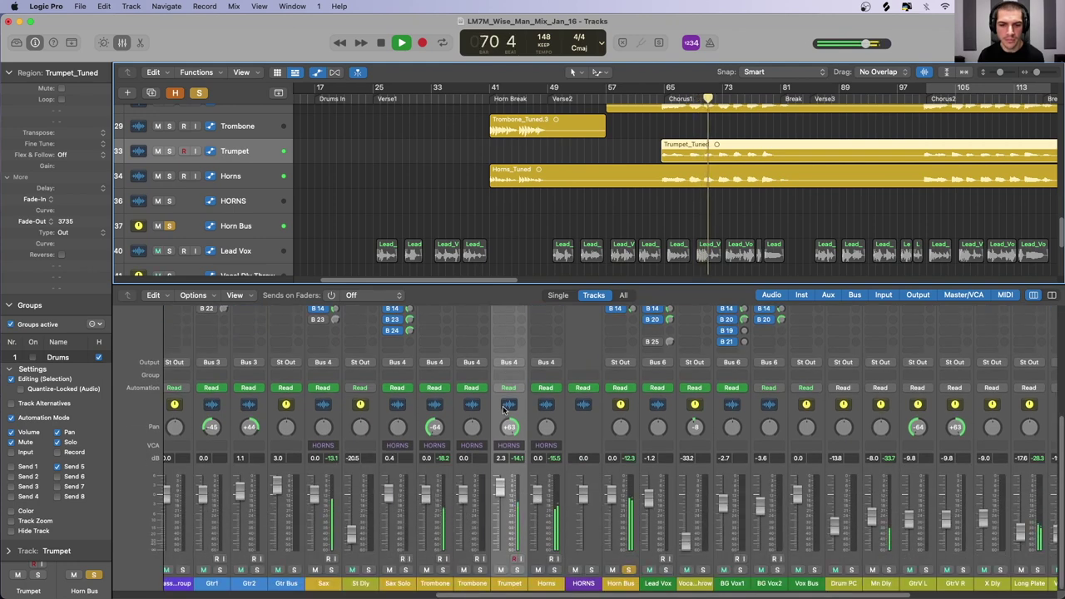
{"action": "key", "text": "space"}
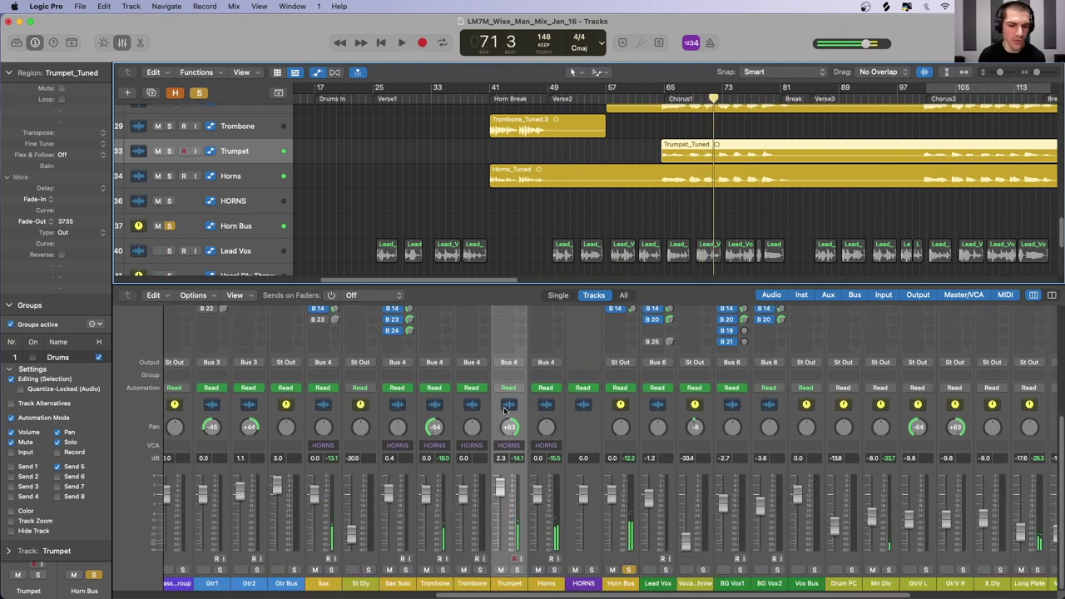
Step: Select the first Trombone channel and the Trumpet channel in turn to compare their panning
{"action": "left_click", "coordinate": [443, 420]}
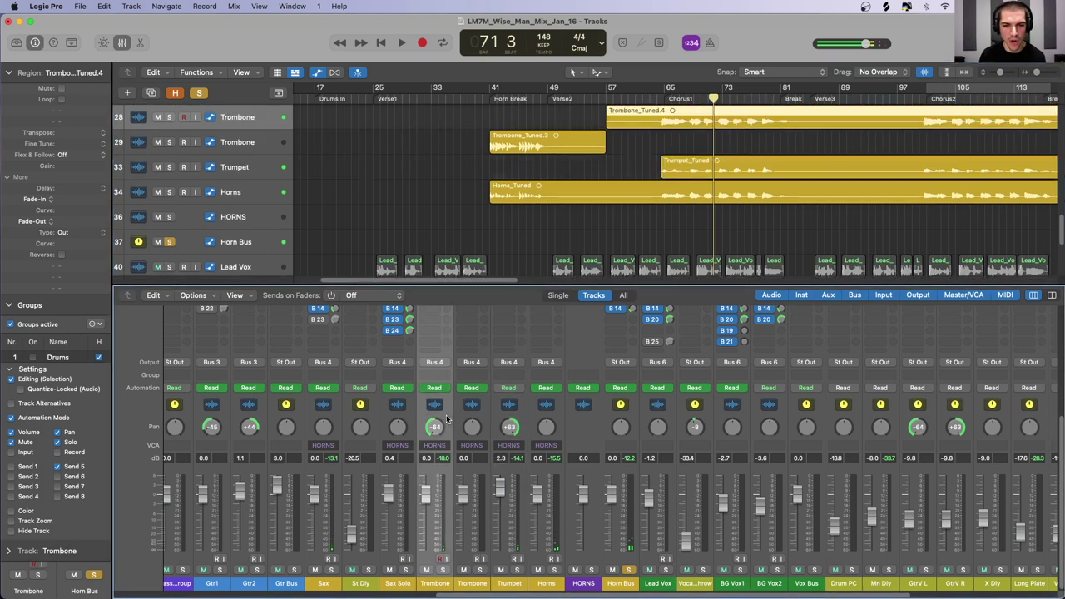
{"action": "left_click", "coordinate": [516, 416]}
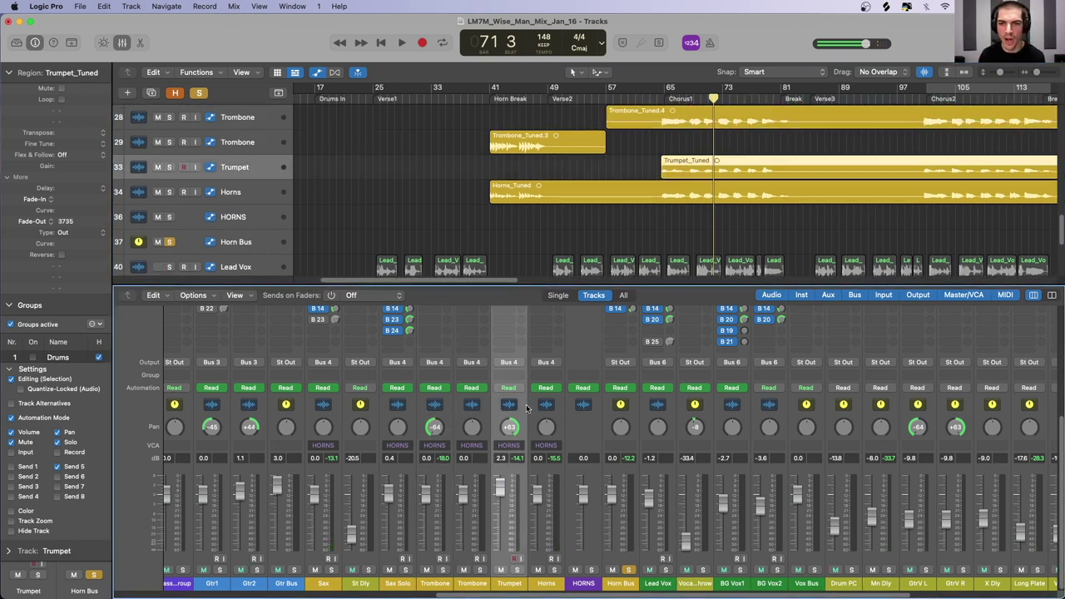
{"action": "scroll", "coordinate": [732, 232], "scroll_direction": "up", "scroll_amount": 3}
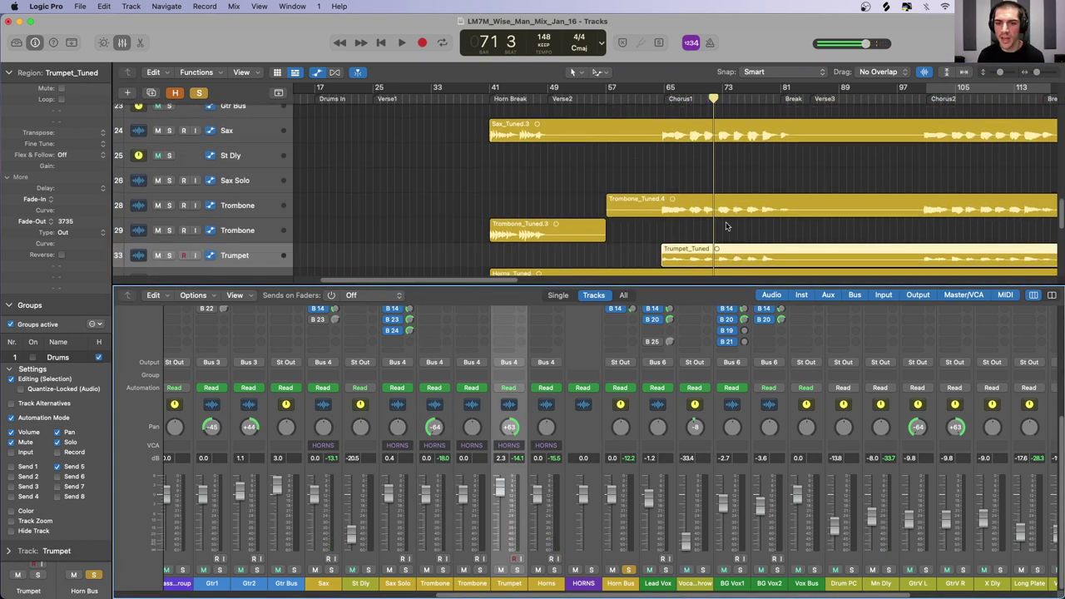
Step: Solo the Gtr Bus alongside the Horn Bus and play Chorus1 from bar 71 through bar 76
{"action": "left_click", "coordinate": [293, 570]}
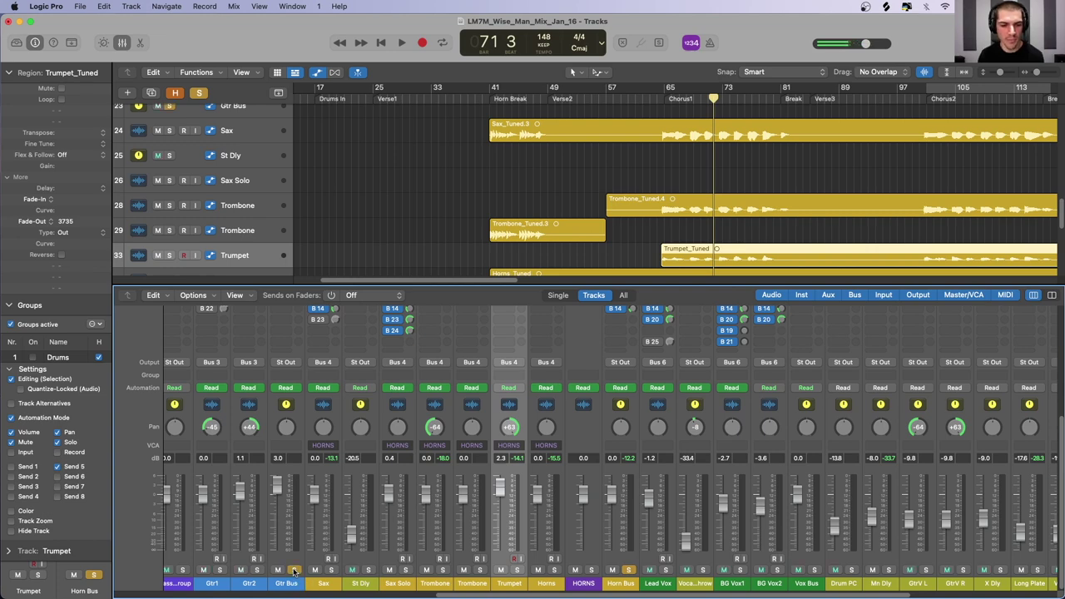
{"action": "key", "text": "space"}
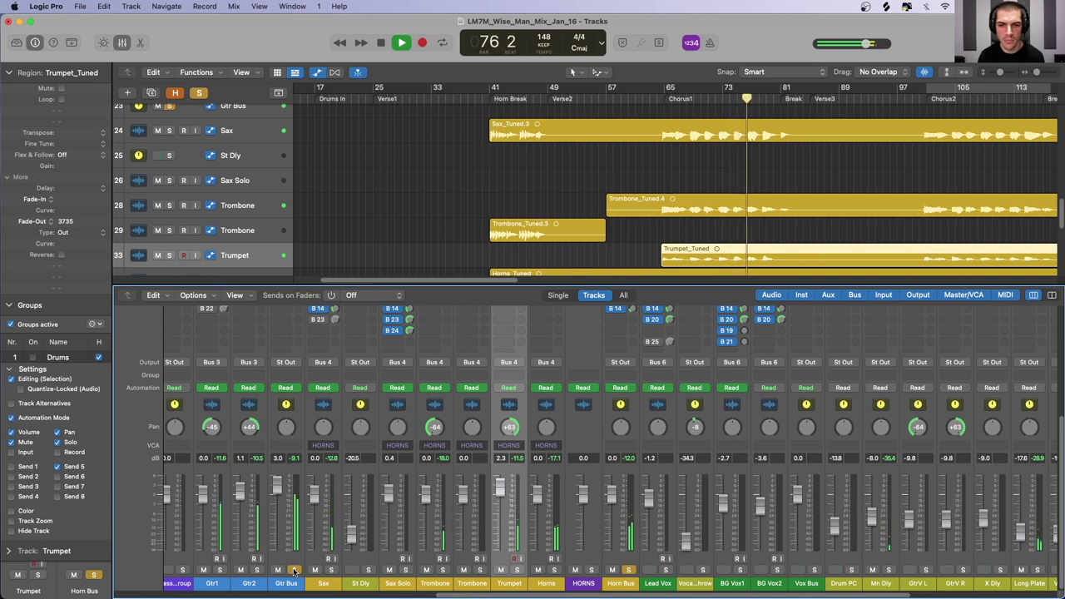
{"action": "key", "text": "space"}
Step: Clear the solos on the Gtr Bus, Horn Bus and Talkback channels
{"action": "left_click", "coordinate": [293, 571]}
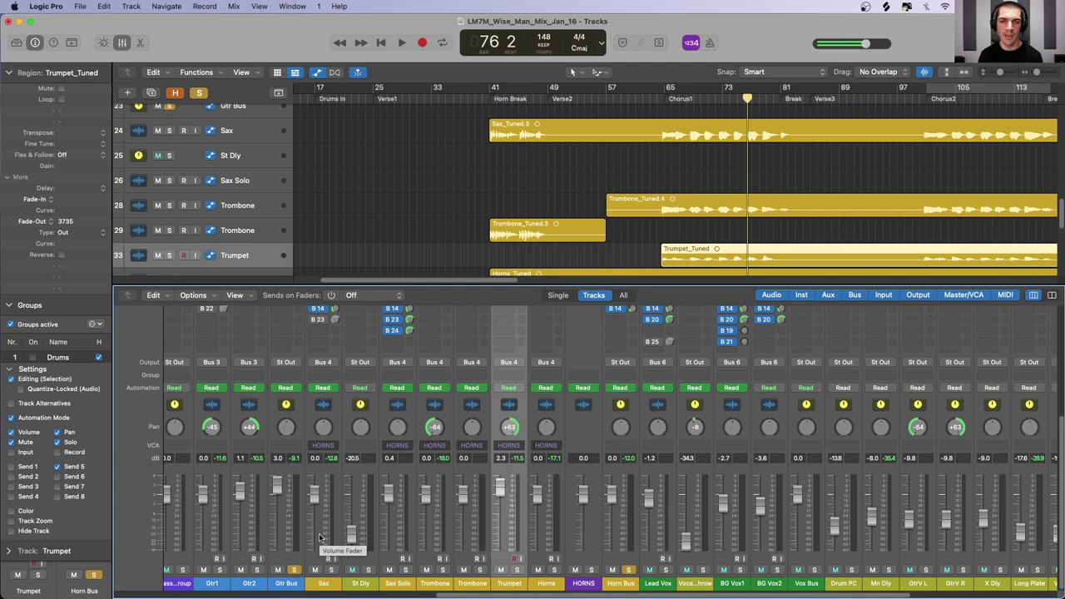
{"action": "scroll", "coordinate": [963, 564], "scroll_direction": "right", "scroll_amount": 5}
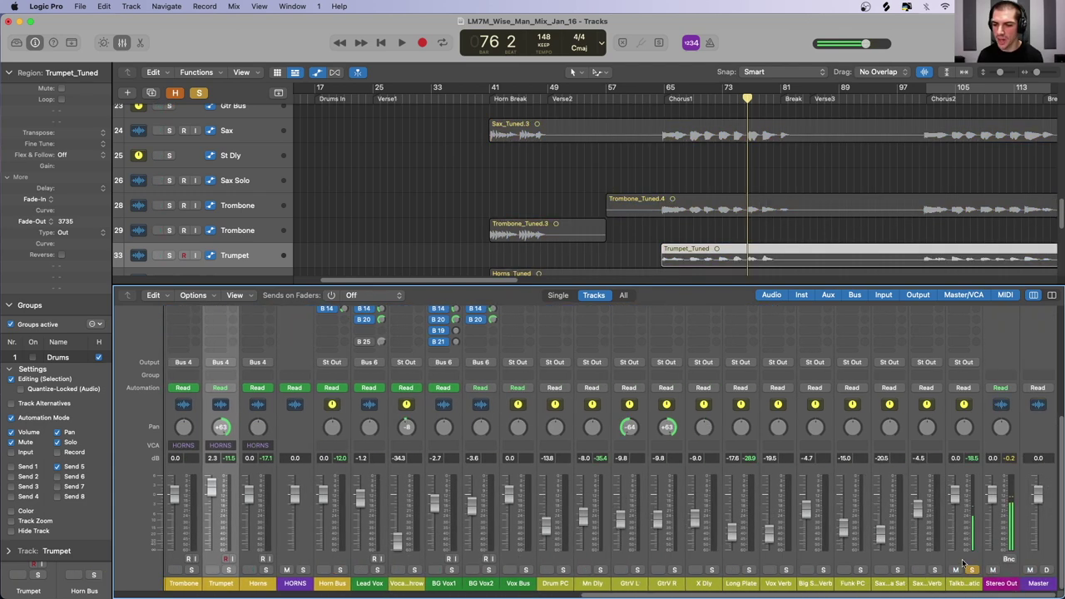
{"action": "left_click", "coordinate": [971, 569]}
{"action": "scroll", "coordinate": [719, 401], "scroll_direction": "left", "scroll_amount": 5}
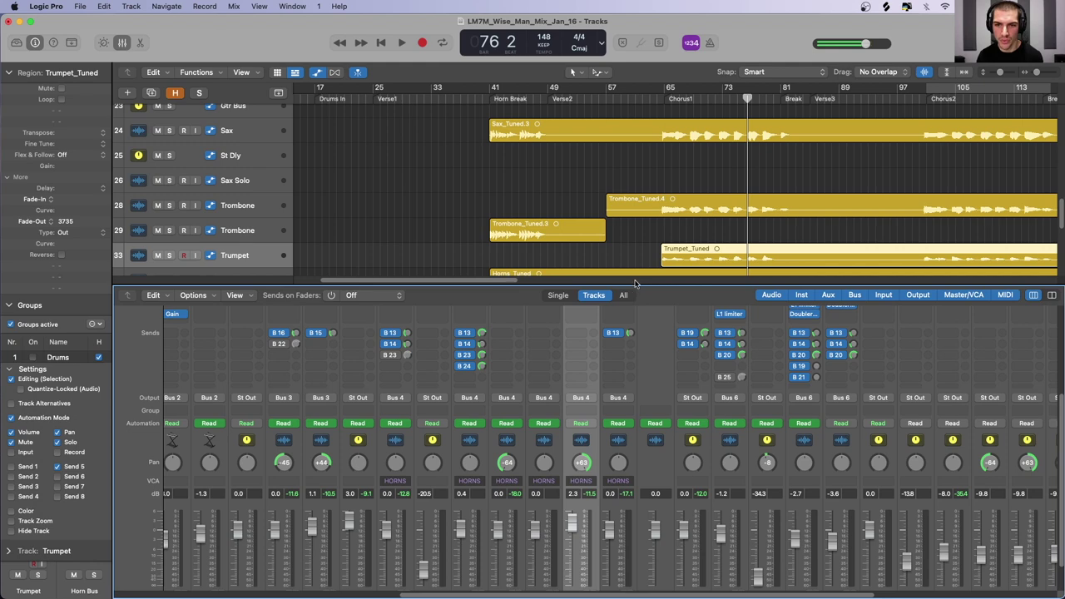
Step: Enlarge the mixer over the tracks area and bring the kick and snare channels into view
{"action": "left_click_drag", "start_coordinate": [635, 284], "coordinate": [635, 154]}
{"action": "scroll", "coordinate": [609, 495], "scroll_direction": "left", "scroll_amount": 3}
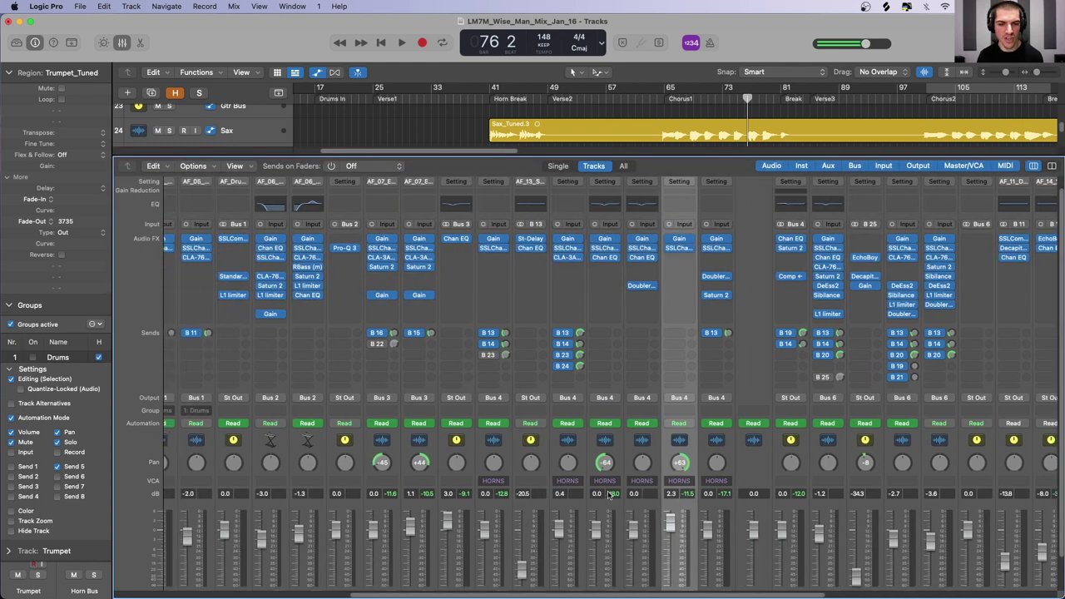
{"action": "scroll", "coordinate": [608, 495], "scroll_direction": "down", "scroll_amount": 2}
{"action": "scroll", "coordinate": [608, 495], "scroll_direction": "left", "scroll_amount": 10}
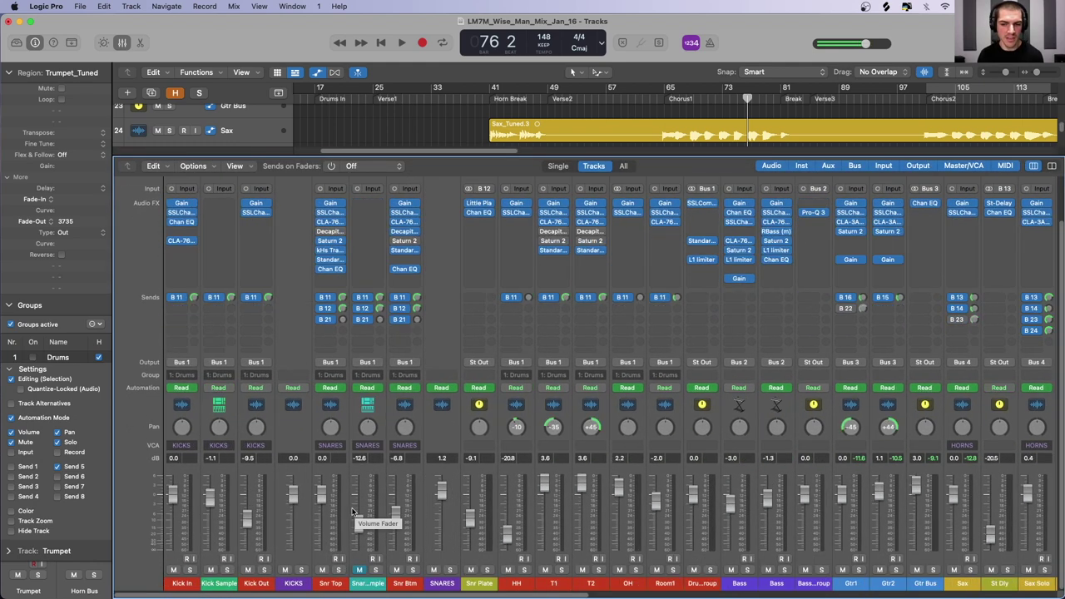
Step: Select the BG Vox1 and BG Vox2 channels together in the mixer
{"action": "scroll", "coordinate": [350, 509], "scroll_direction": "right", "scroll_amount": 10}
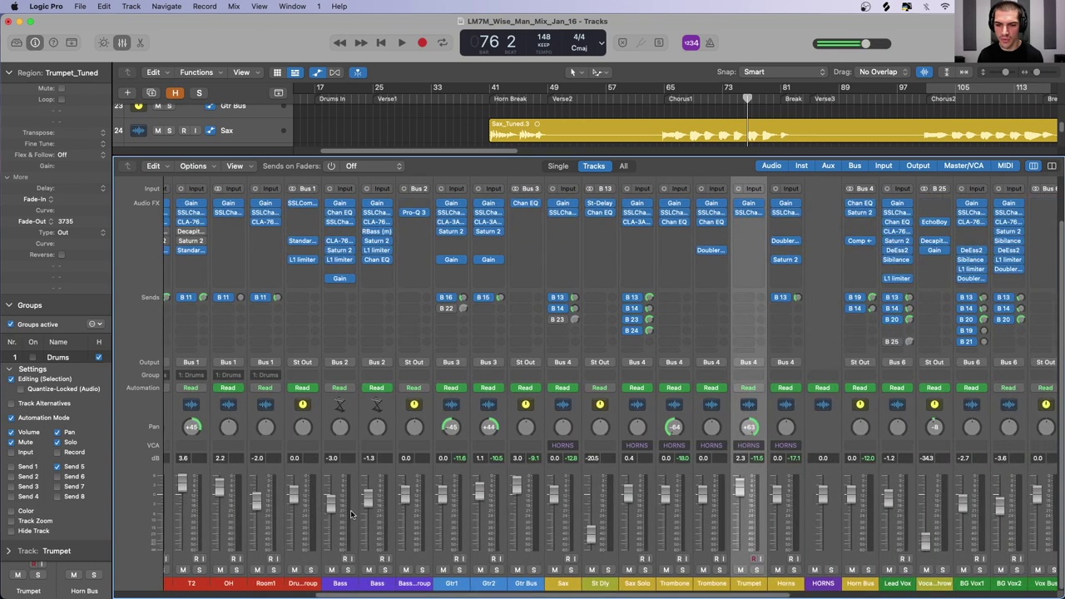
{"action": "scroll", "coordinate": [350, 510], "scroll_direction": "right", "scroll_amount": 10}
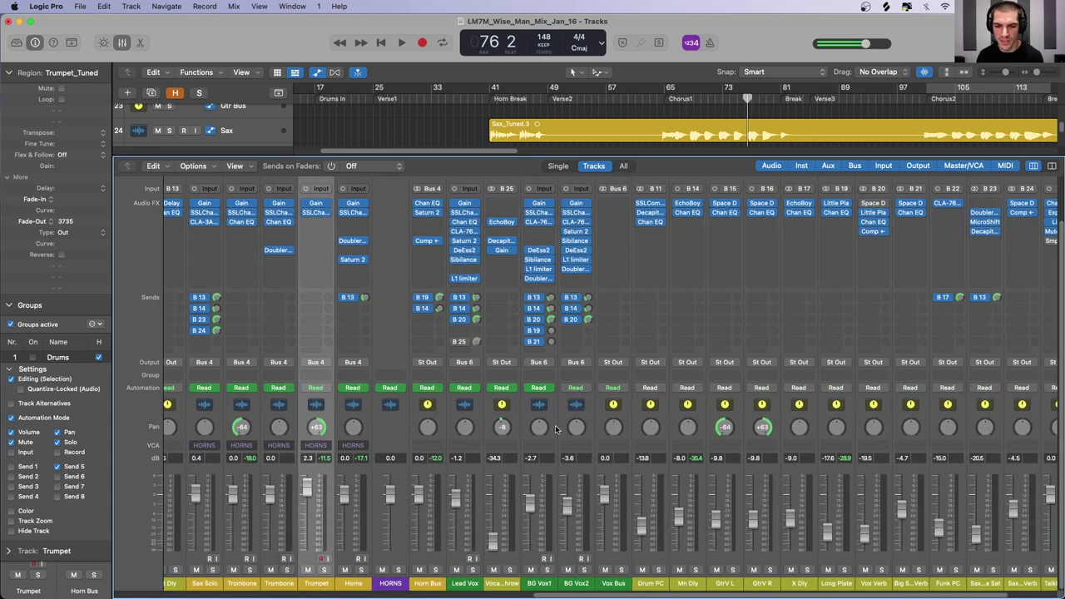
{"action": "left_click", "coordinate": [557, 428]}
{"action": "left_click", "coordinate": [592, 416], "text": "shift"}
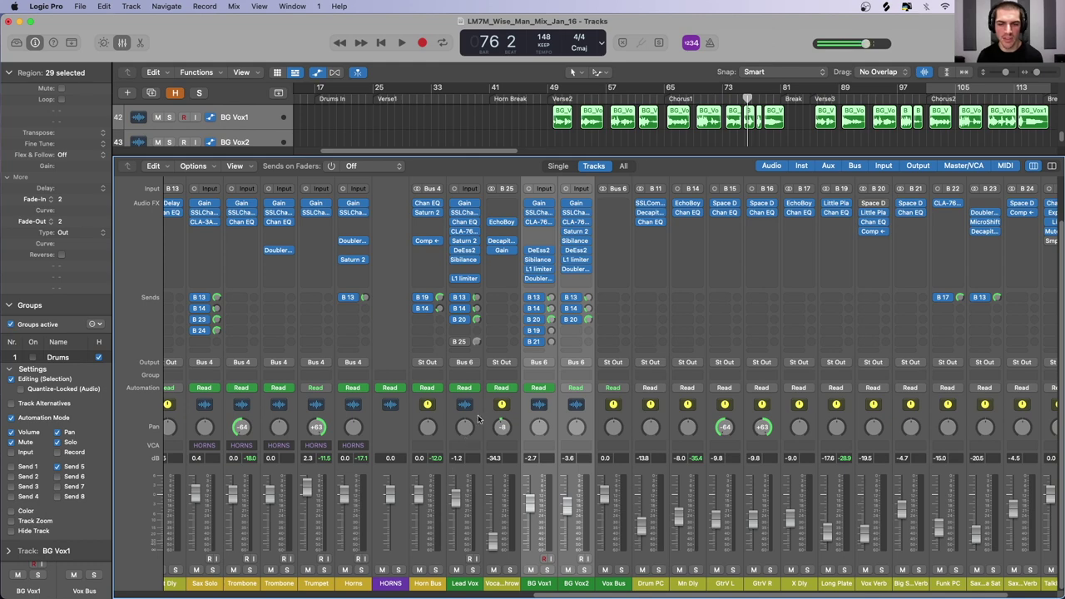
Step: Play the mix from bar 76, solo the Vox Bus partway through, and clear the solo and stop near bar 81
{"action": "key", "text": "space"}
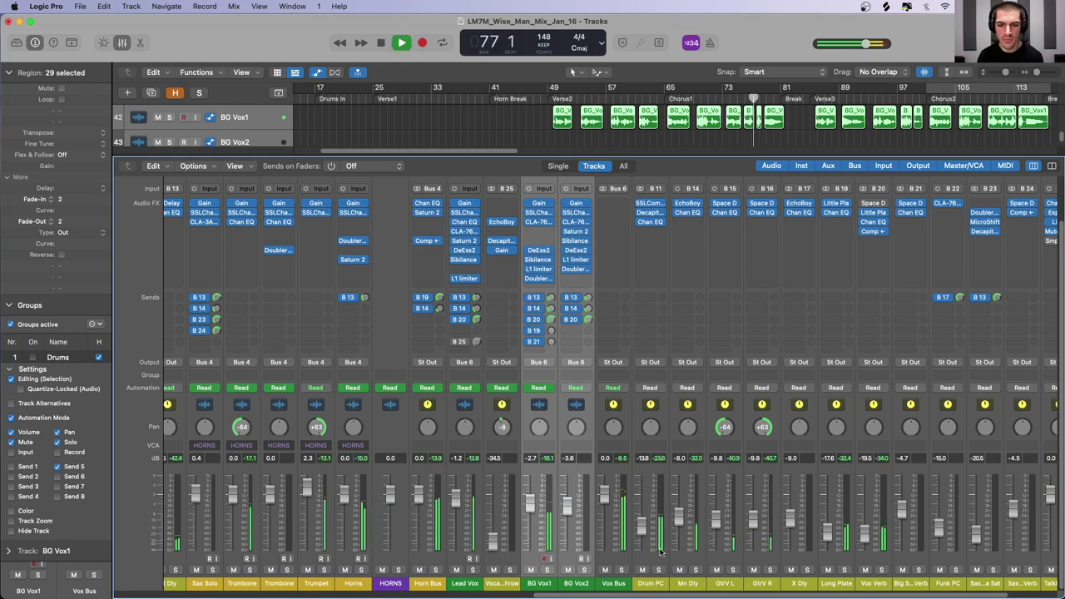
{"action": "left_click", "coordinate": [621, 570]}
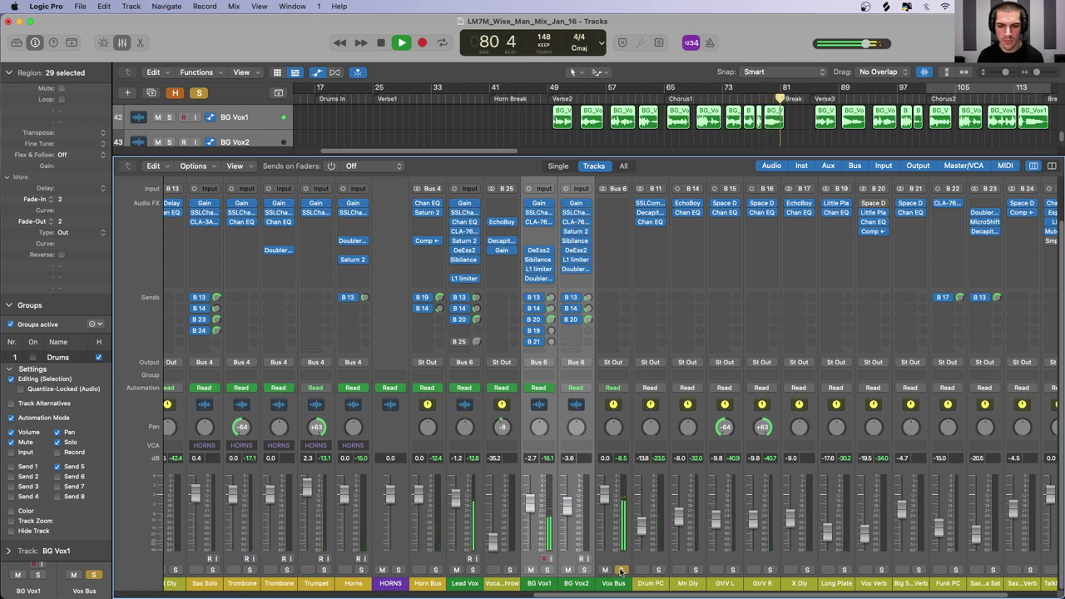
{"action": "left_click", "coordinate": [622, 570]}
{"action": "key", "text": "space"}
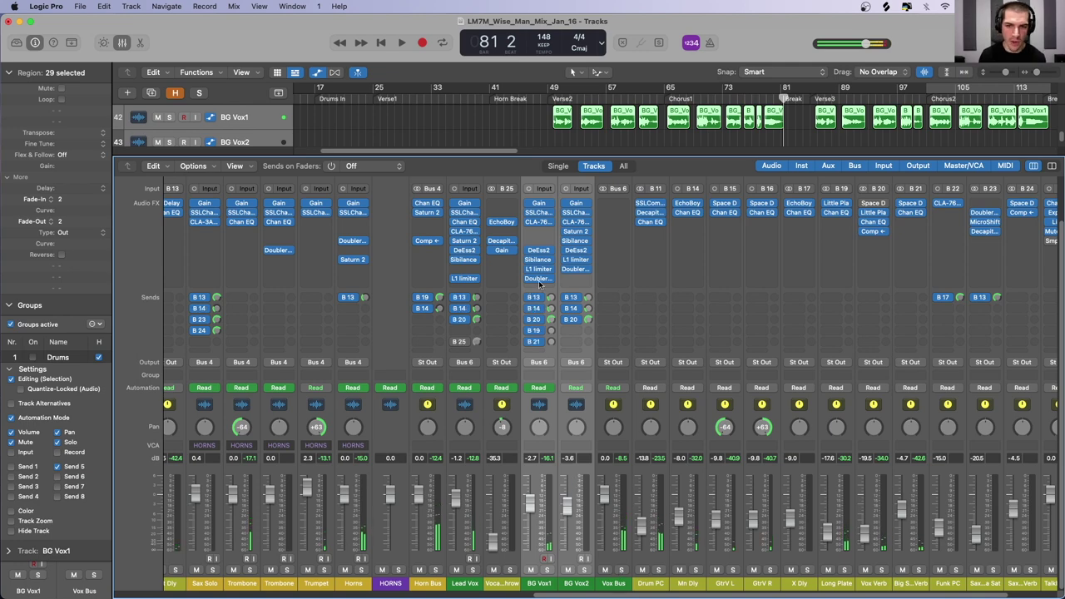
Step: Inspect the Doubler2 plug-in settings on BG Vox1 and close its window
{"action": "left_click", "coordinate": [538, 278]}
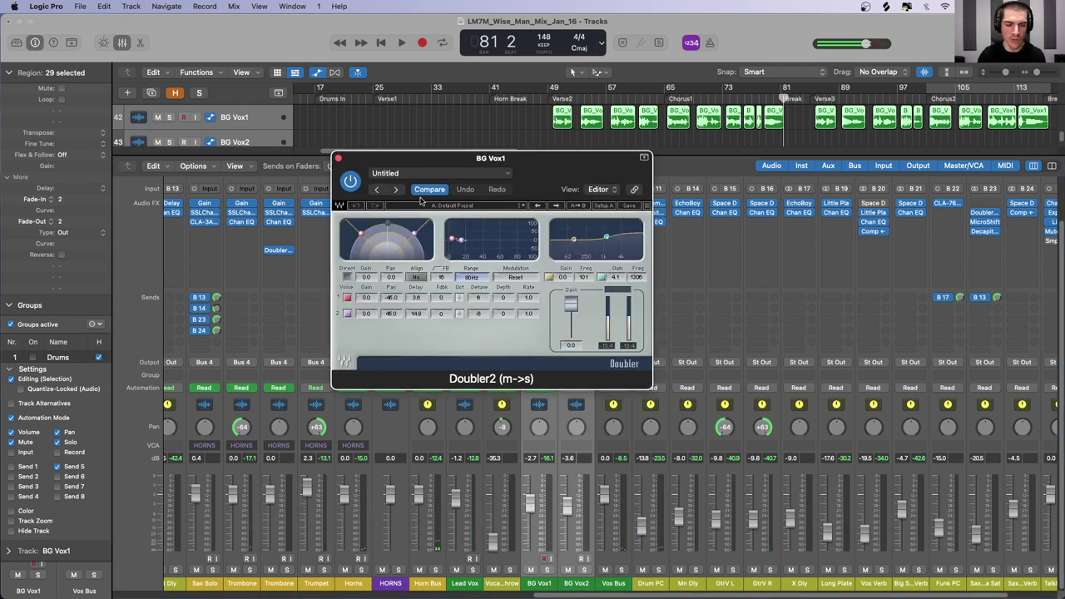
{"action": "left_click", "coordinate": [338, 158]}
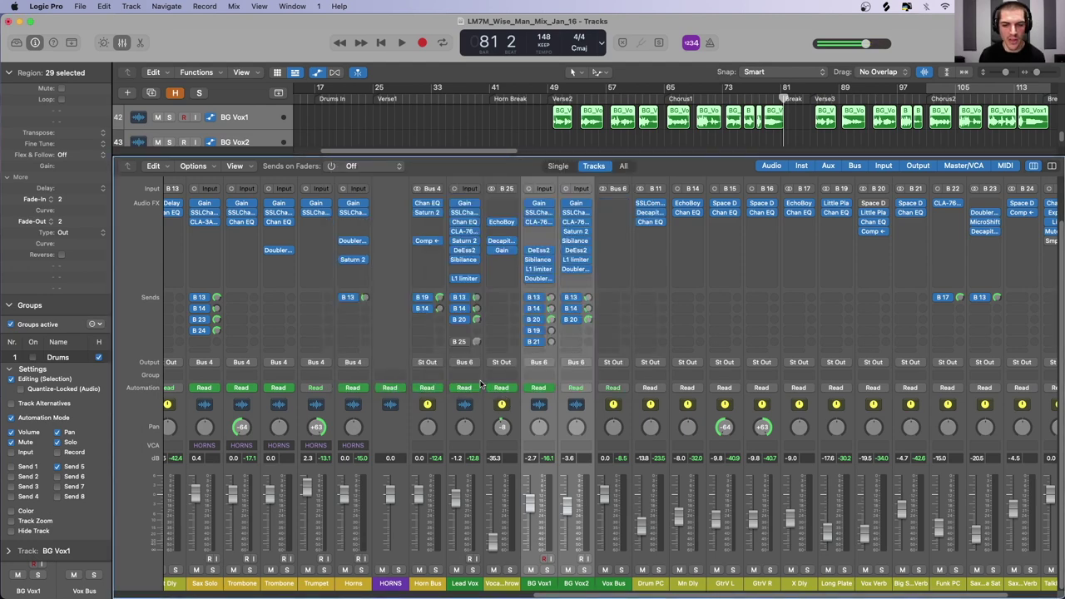
Step: Open the SSLChannel plug-ins of Lead Vox and BG Vox1 and place their windows side by side
{"action": "left_click", "coordinate": [481, 423]}
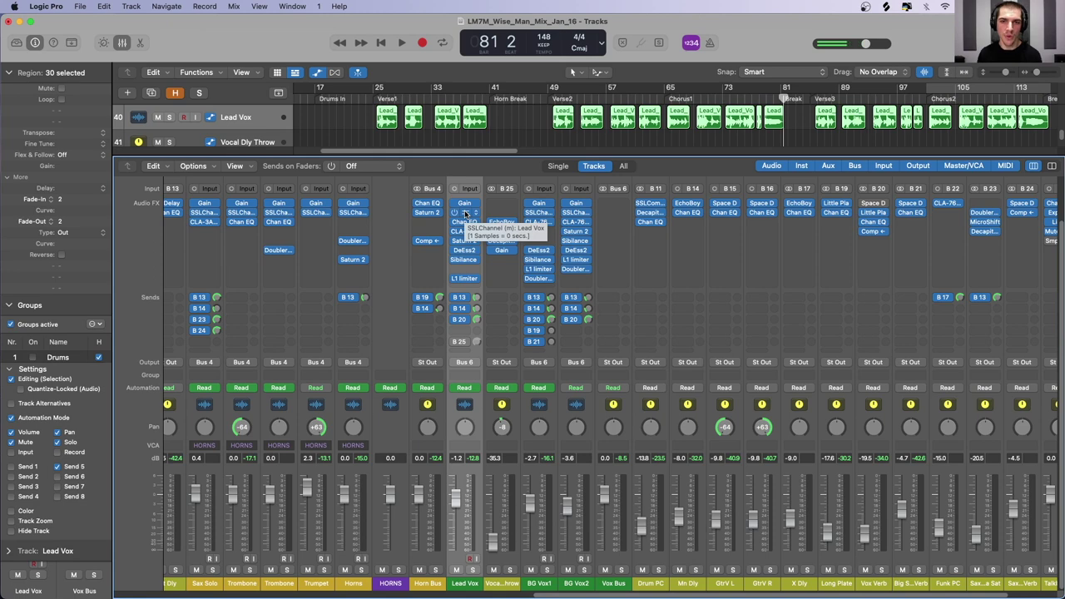
{"action": "left_click", "coordinate": [465, 214]}
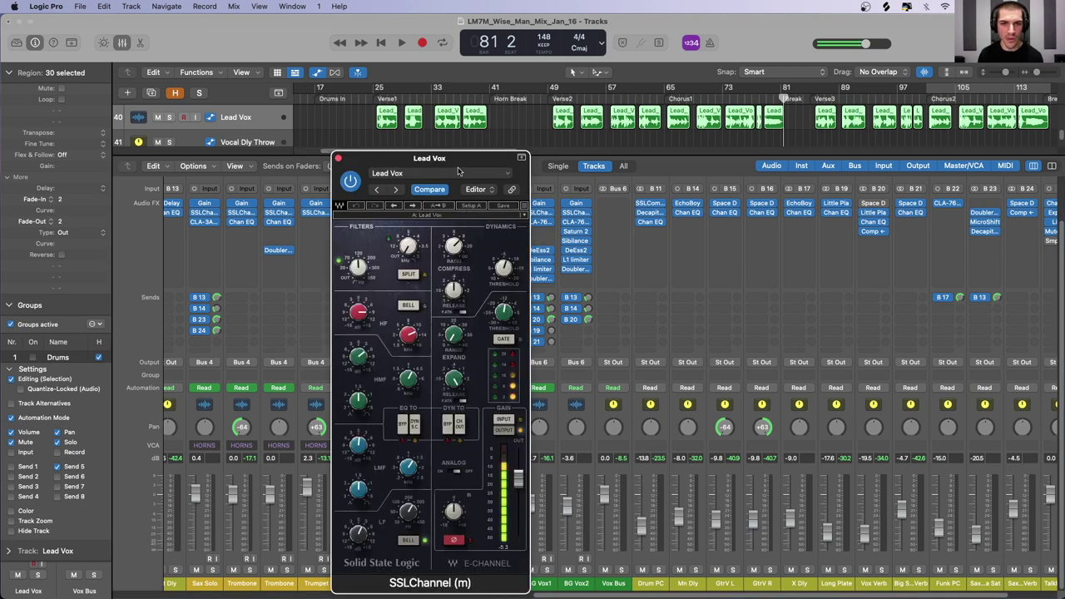
{"action": "left_click_drag", "start_coordinate": [458, 163], "coordinate": [424, 149]}
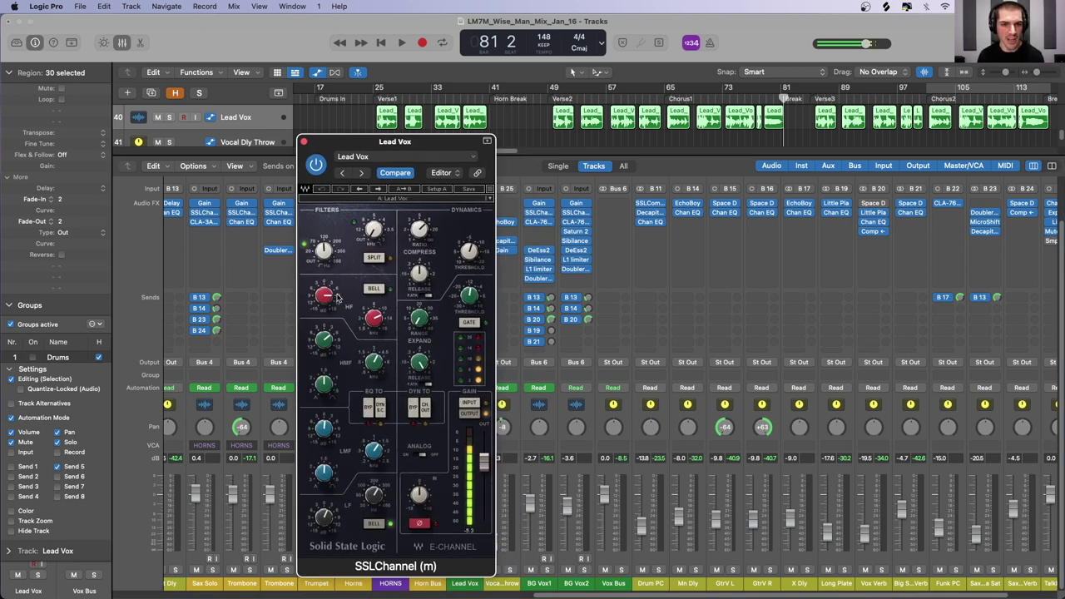
{"action": "left_click", "coordinate": [538, 212]}
{"action": "left_click_drag", "start_coordinate": [409, 145], "coordinate": [680, 146]}
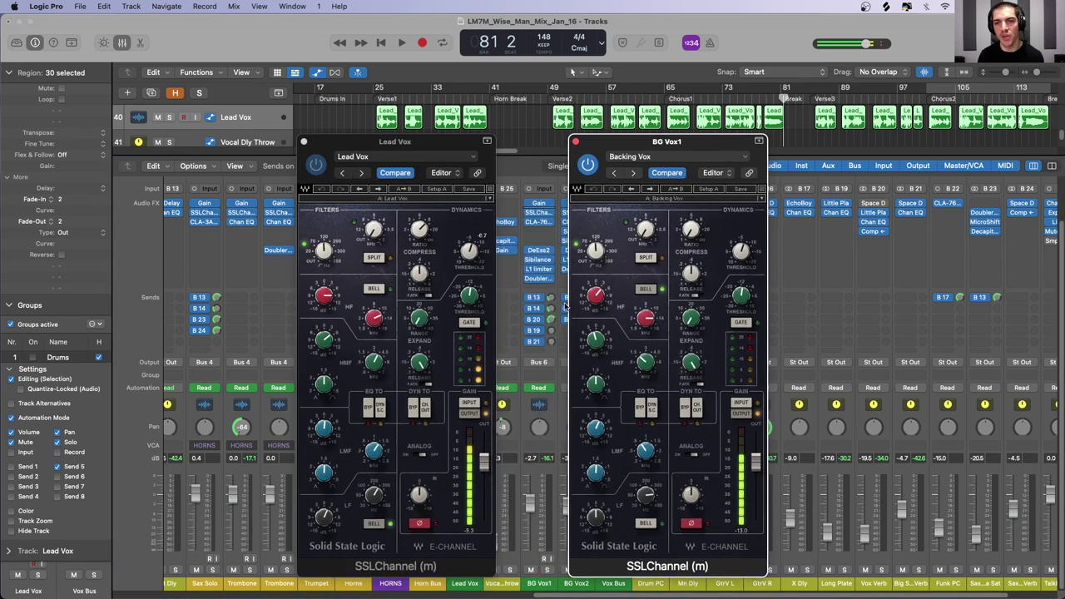
Step: Compare the HF and HMF equaliser settings between the Lead Vox and BG Vox1 SSLChannel windows, uncovering the Vox Bus controls
{"action": "left_click_drag", "start_coordinate": [600, 301], "coordinate": [599, 296]}
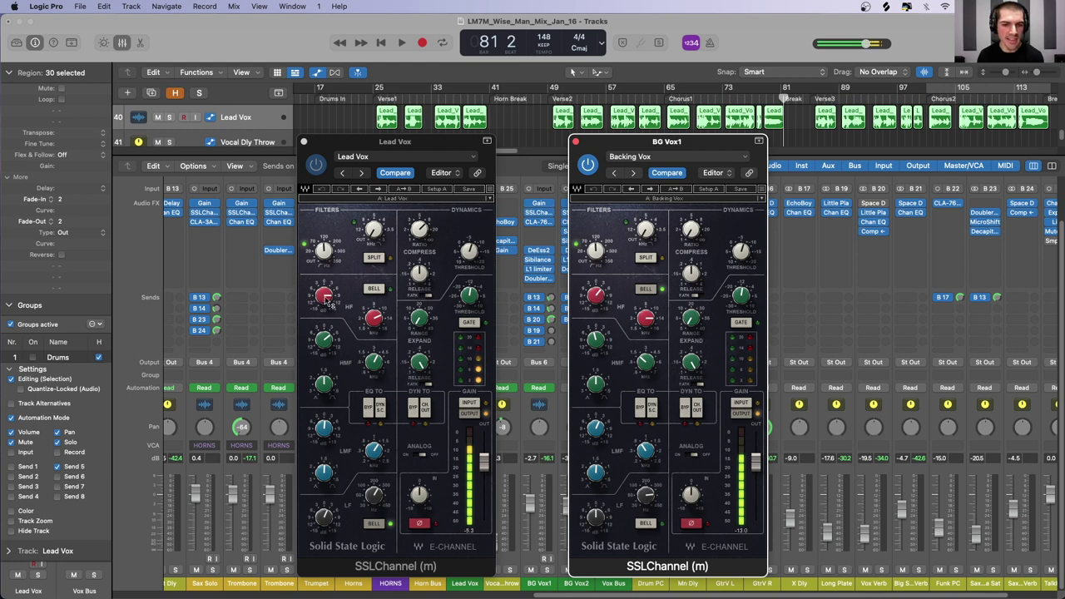
{"action": "left_click", "coordinate": [324, 339]}
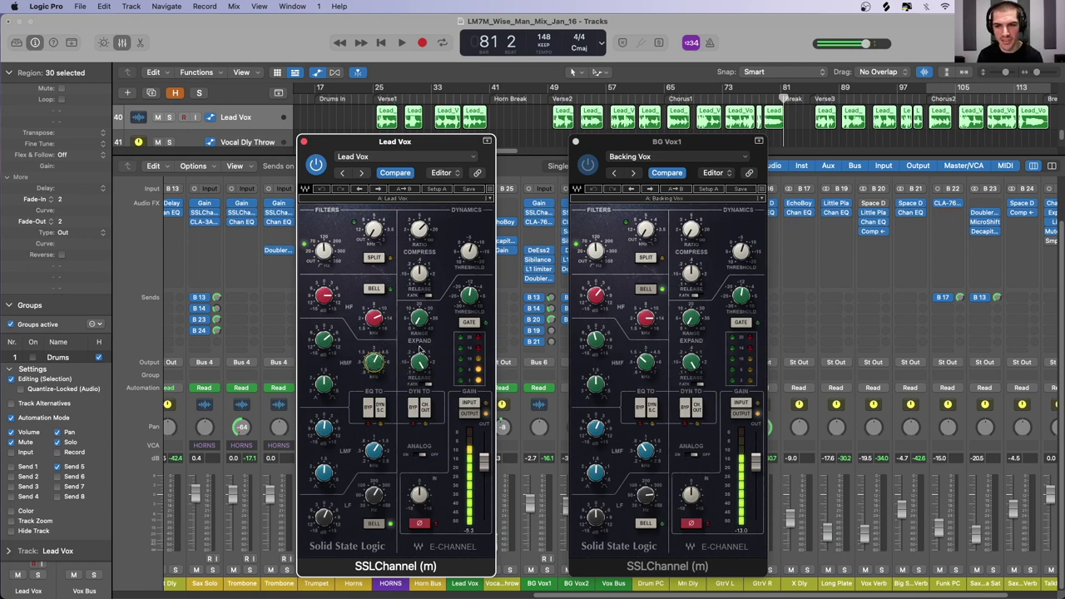
{"action": "left_click", "coordinate": [570, 303]}
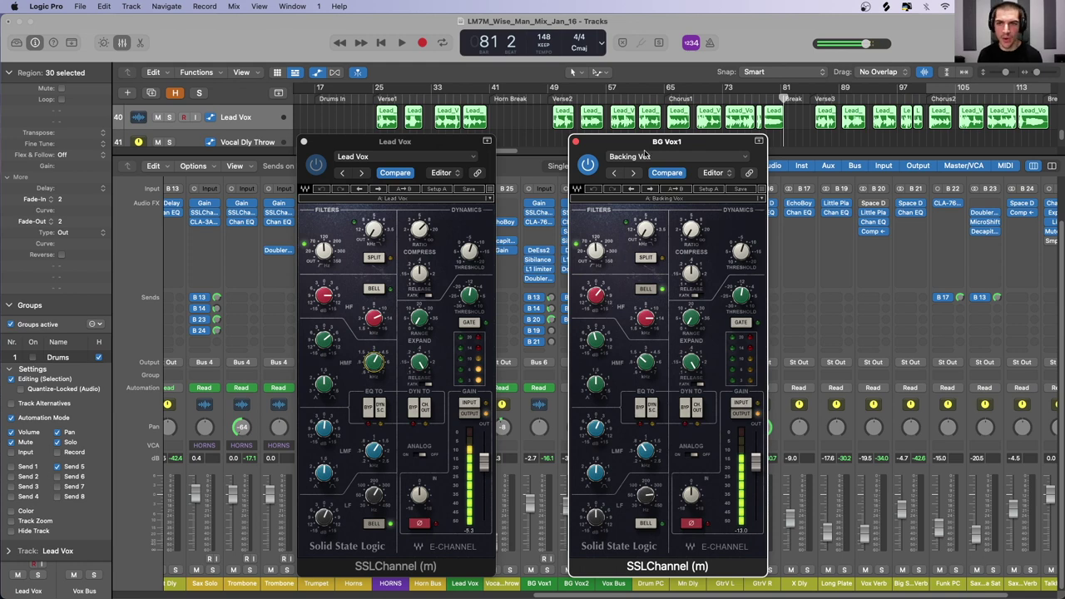
{"action": "left_click_drag", "start_coordinate": [642, 145], "coordinate": [650, 118]}
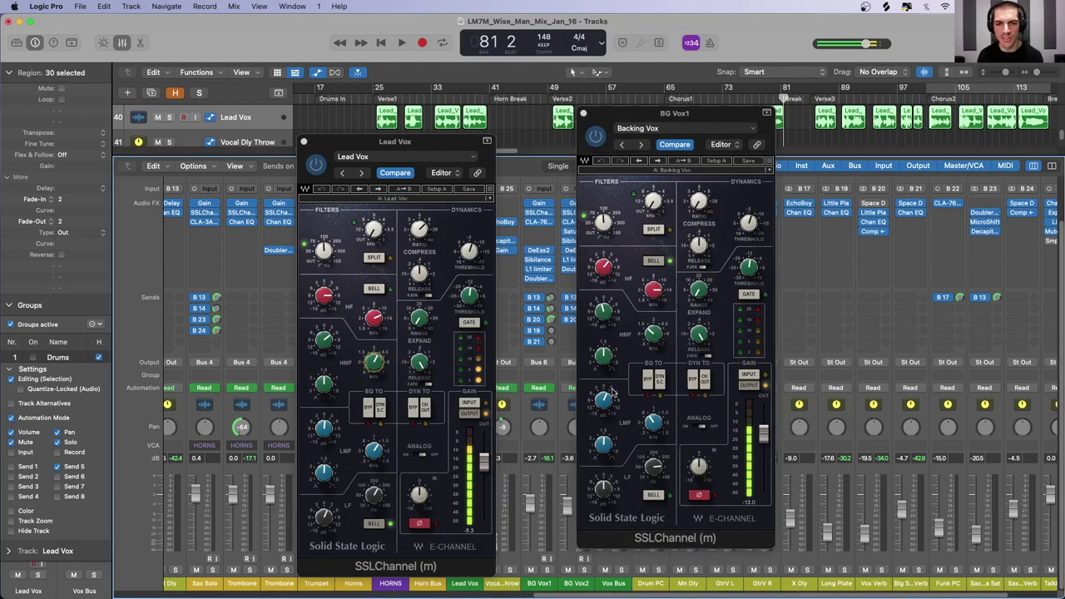
Step: Solo the Vox Bus, play Verse2, reduce Lead Vox's SSLChannel HF gain and set BG Vox1's HF gain to 10.2
{"action": "left_click", "coordinate": [621, 571]}
{"action": "key", "text": "space"}
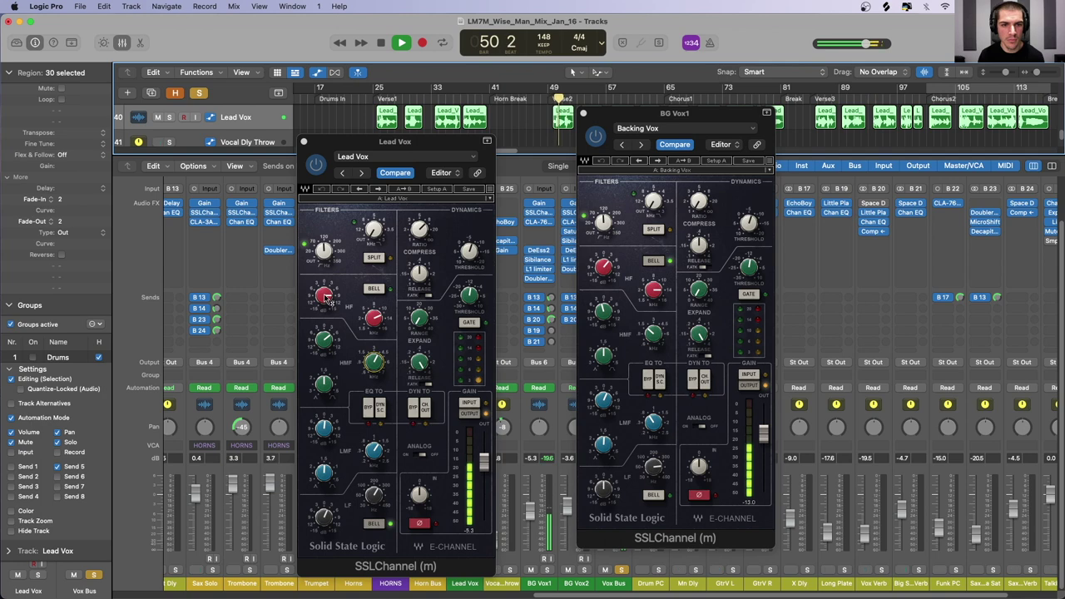
{"action": "left_click_drag", "start_coordinate": [327, 300], "coordinate": [325, 303]}
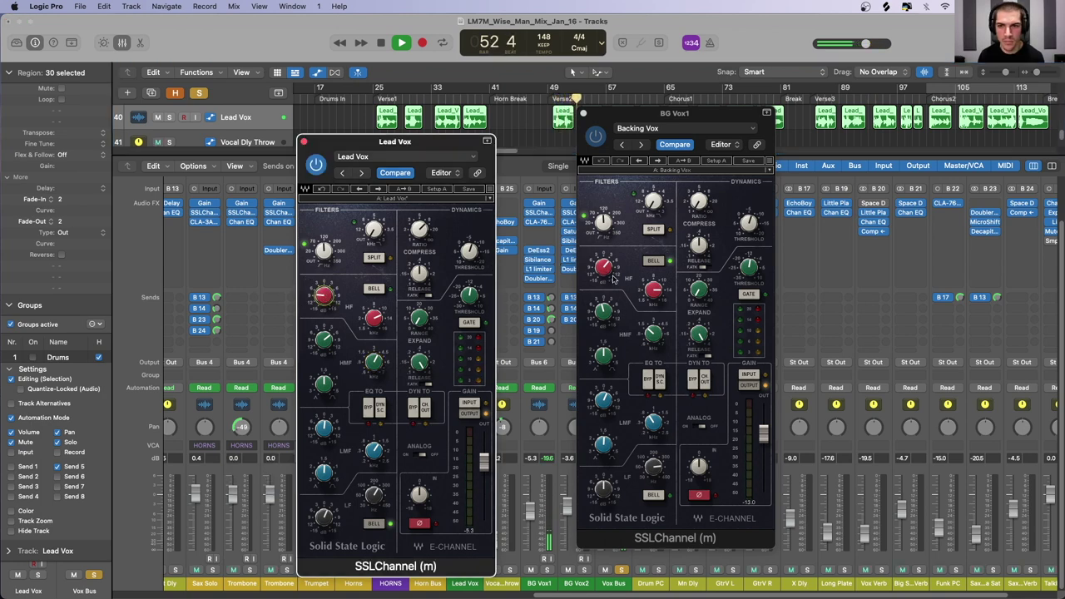
{"action": "left_click_drag", "start_coordinate": [604, 267], "coordinate": [605, 262]}
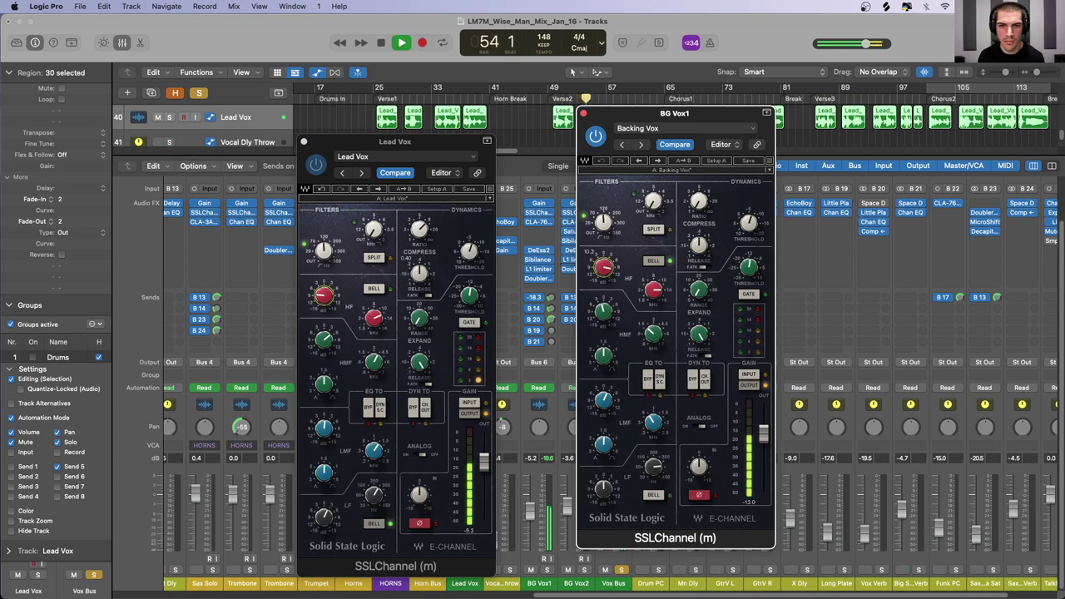
Step: Lower Lead Vox's SSLChannel HF gain to about -11.4 during playback, and stop with the Vox Bus solo cleared
{"action": "left_click", "coordinate": [324, 296]}
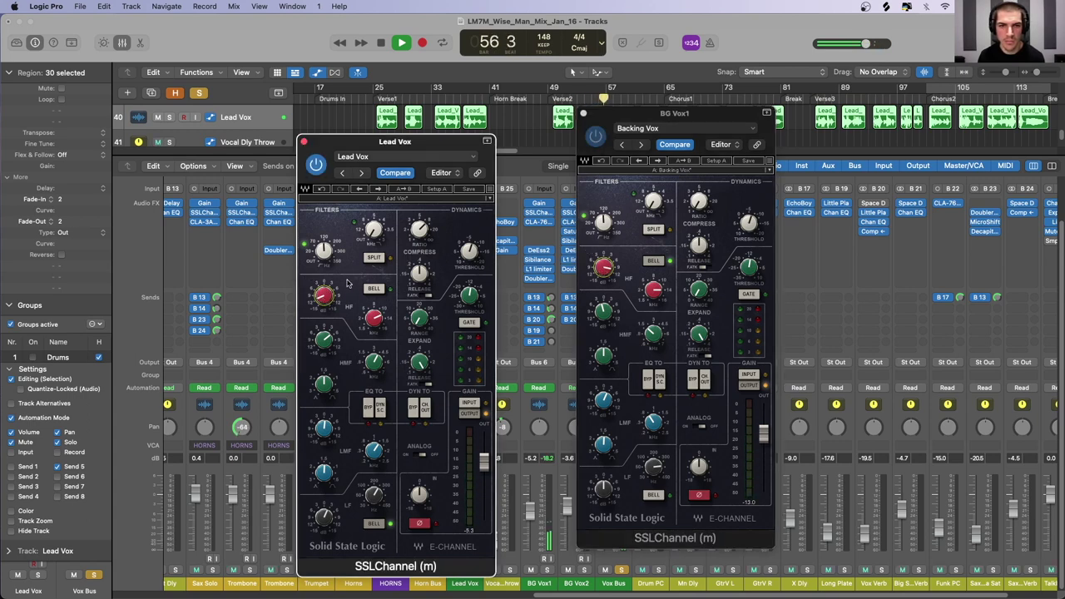
{"action": "left_click_drag", "start_coordinate": [326, 297], "coordinate": [326, 301]}
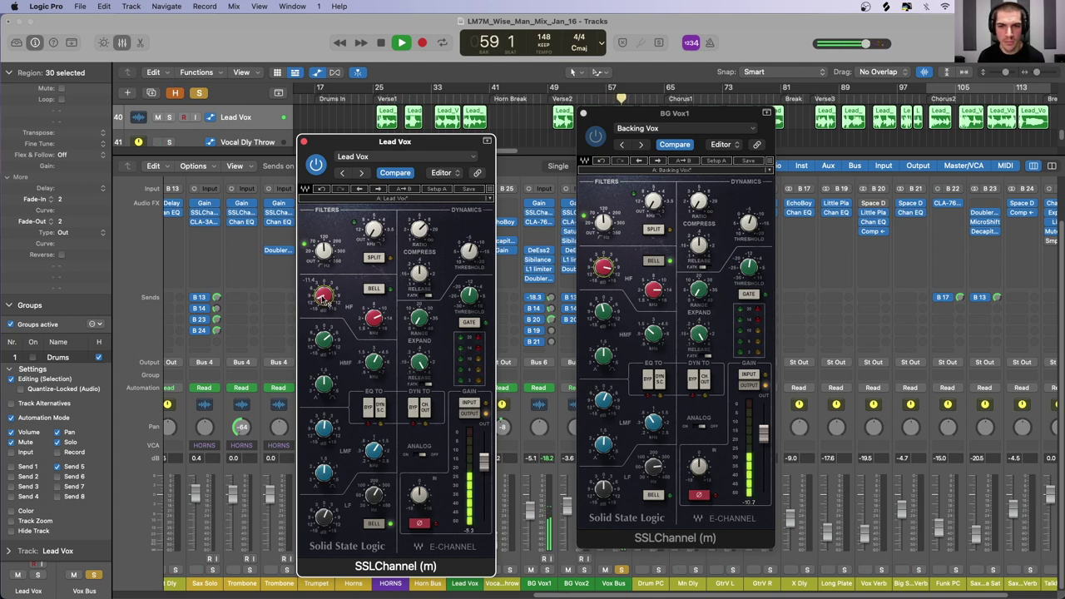
{"action": "left_click", "coordinate": [550, 447]}
{"action": "key", "text": "space"}
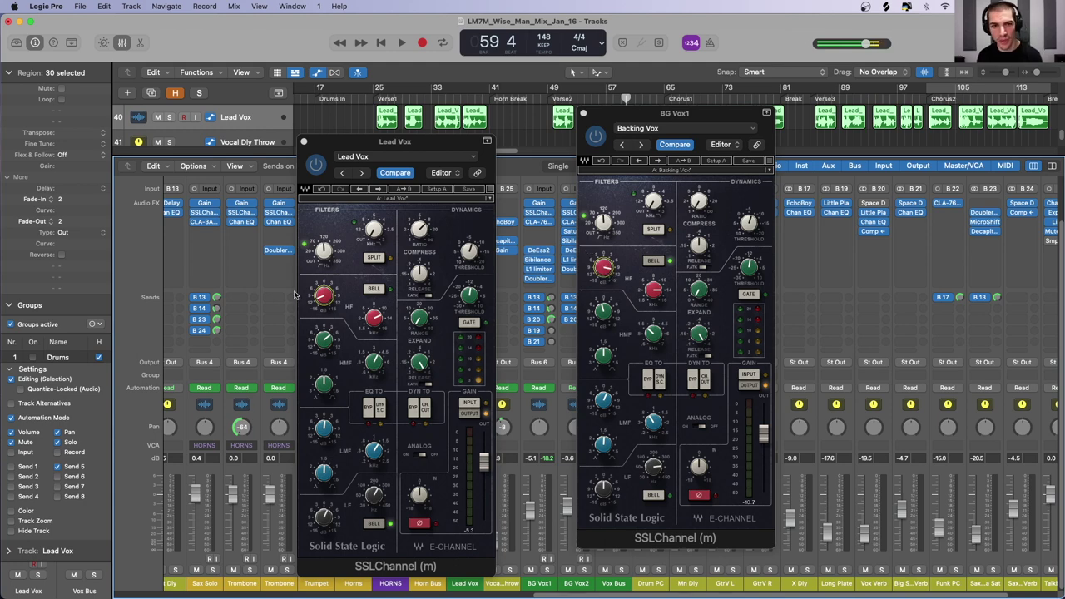
Step: Hide the open SSLChannel plug-in windows and select the GtrV L effects channel
{"action": "left_click", "coordinate": [324, 297]}
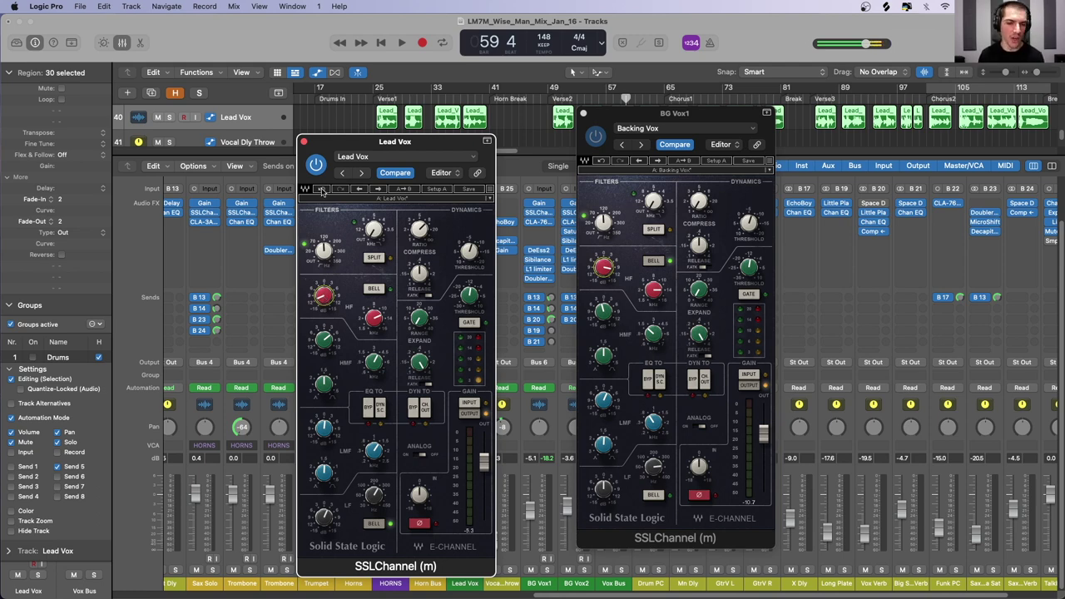
{"action": "key", "text": "v"}
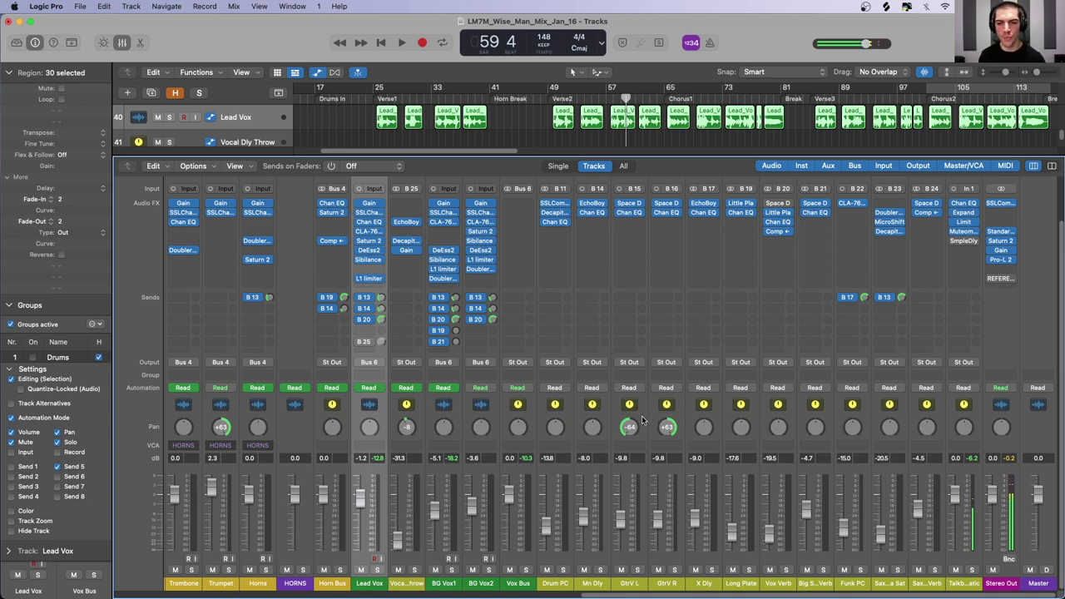
{"action": "left_click", "coordinate": [641, 420]}
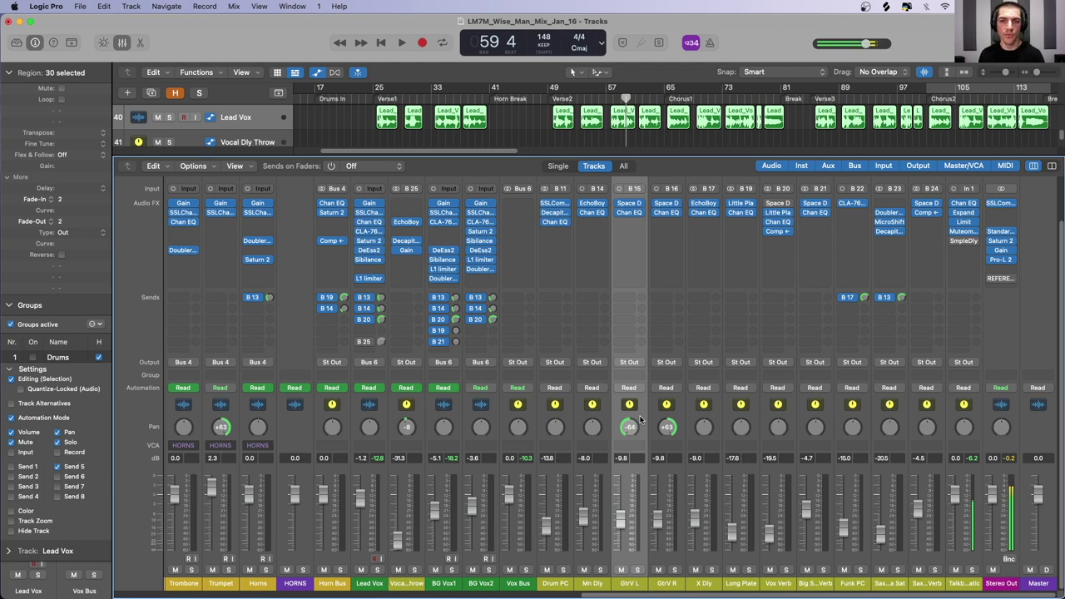
Step: Solo Snr Top and Snr Btm, play them from bar 59 into Chorus1, and stop with the solos cleared
{"action": "scroll", "coordinate": [537, 441], "scroll_direction": "left", "scroll_amount": 5}
{"action": "scroll", "coordinate": [532, 439], "scroll_direction": "left", "scroll_amount": 15}
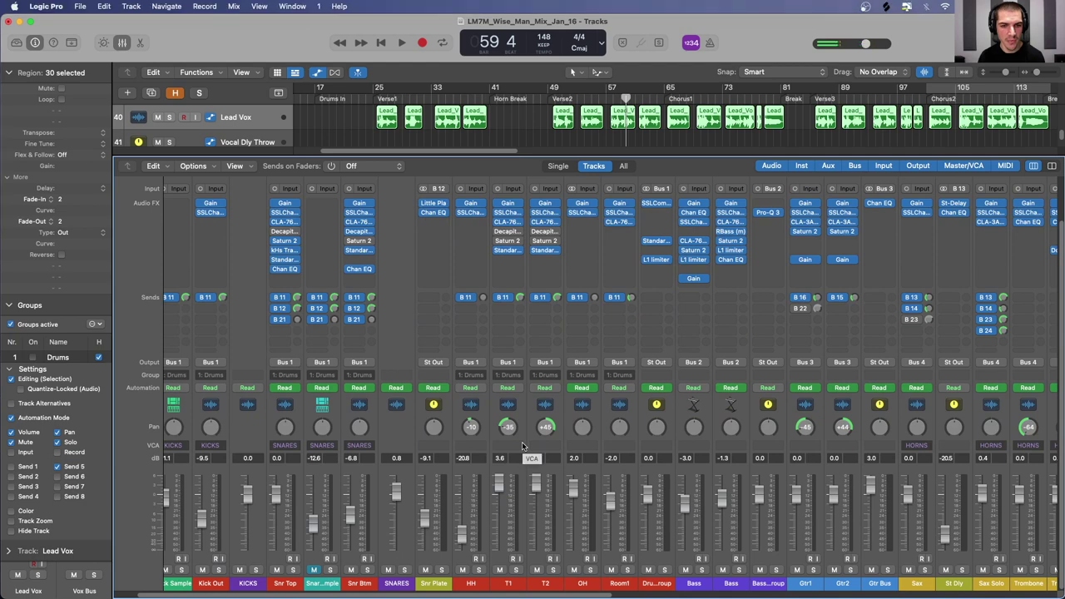
{"action": "left_click", "coordinate": [292, 570]}
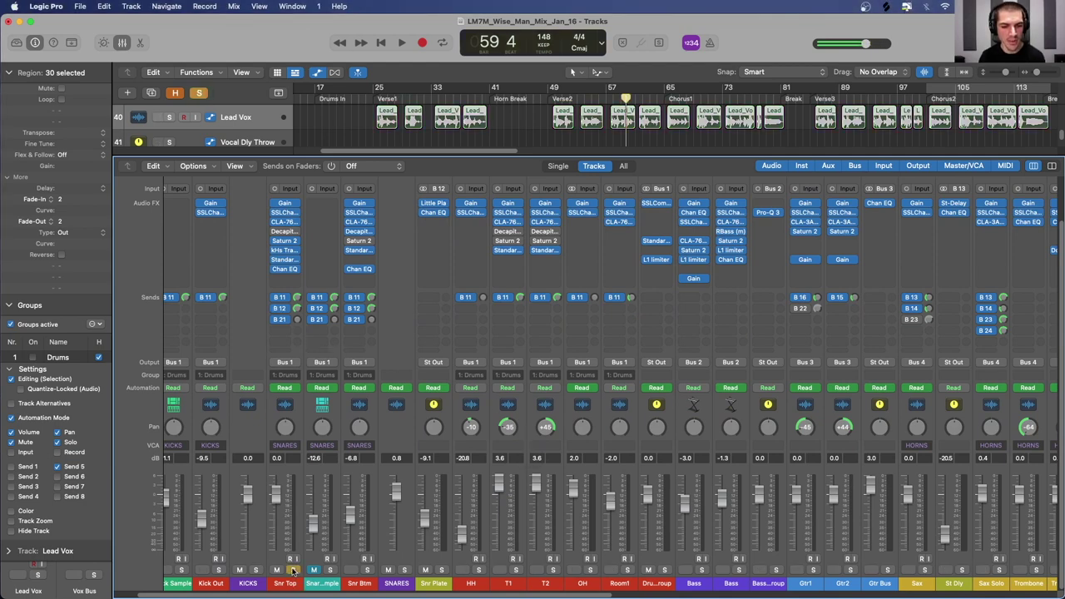
{"action": "left_click", "coordinate": [368, 570]}
{"action": "key", "text": "space"}
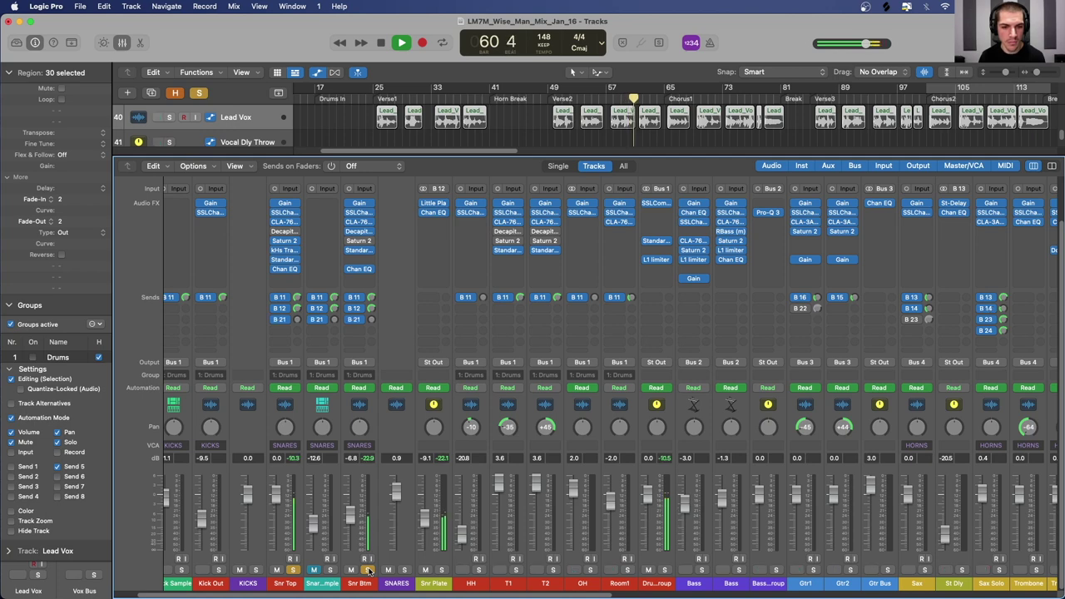
{"action": "scroll", "coordinate": [416, 568], "scroll_direction": "right", "scroll_amount": 2}
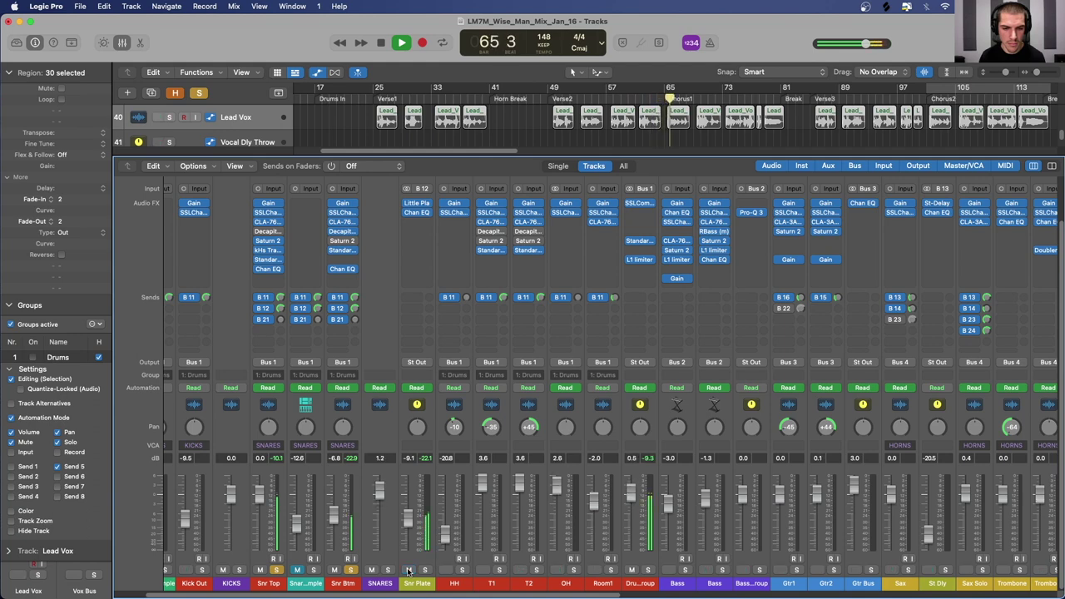
{"action": "key", "text": "space"}
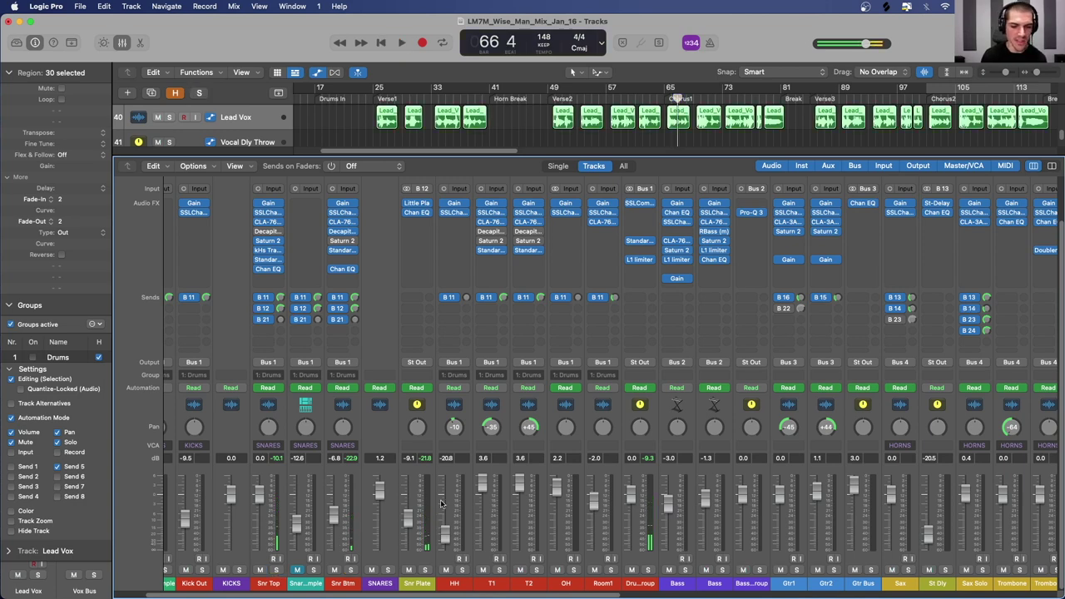
Step: Select Snr Plate and then Snr Top, and open Snr Top's CLA-76 compressor to examine its attack and release settings
{"action": "left_click", "coordinate": [430, 427]}
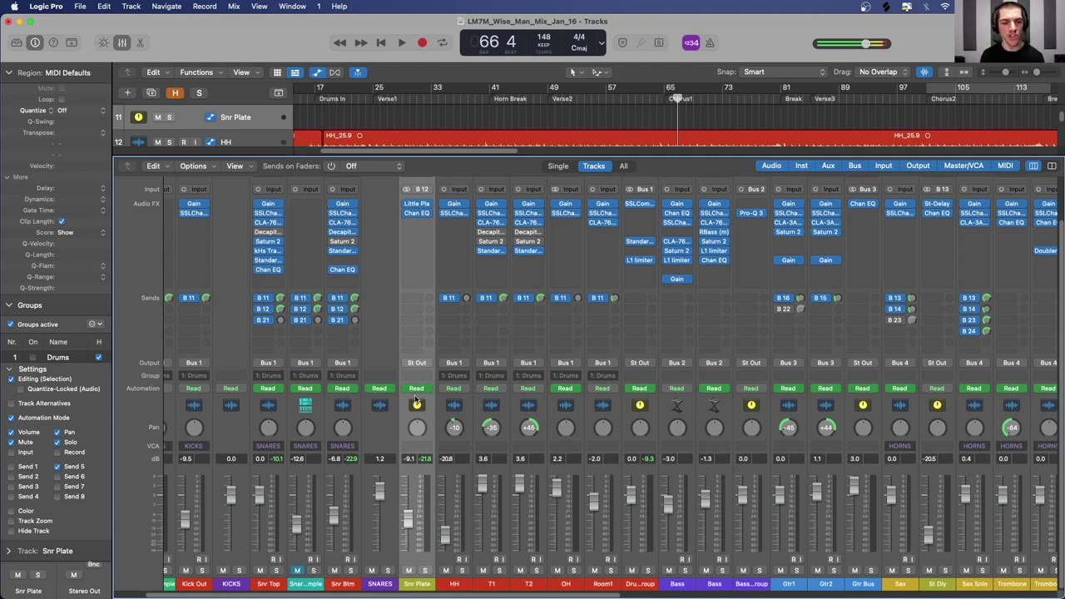
{"action": "left_click", "coordinate": [280, 414]}
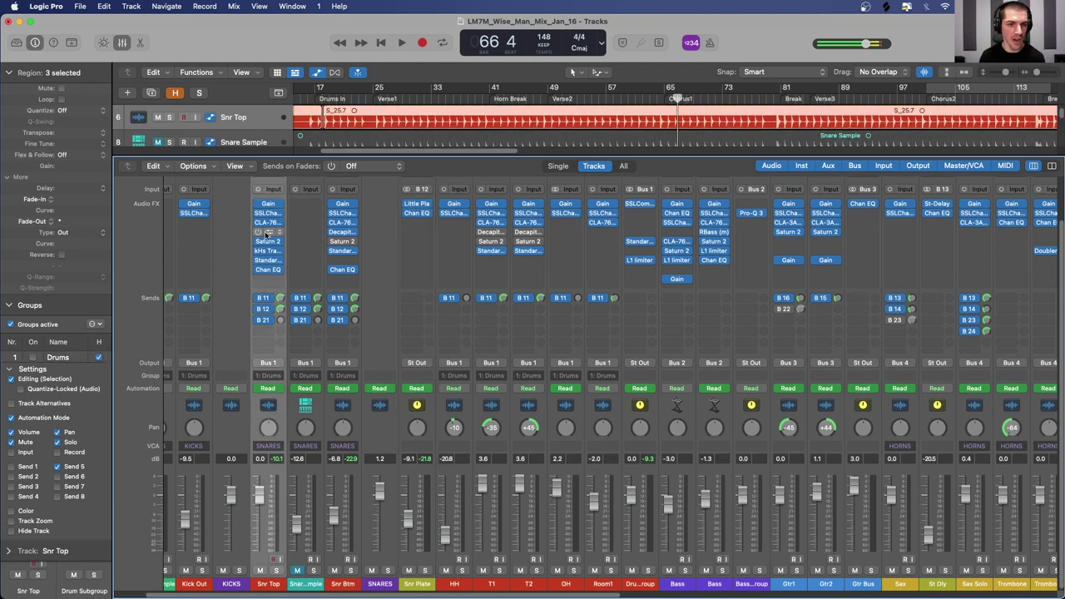
{"action": "left_click", "coordinate": [268, 223]}
{"action": "left_click_drag", "start_coordinate": [546, 163], "coordinate": [585, 160]}
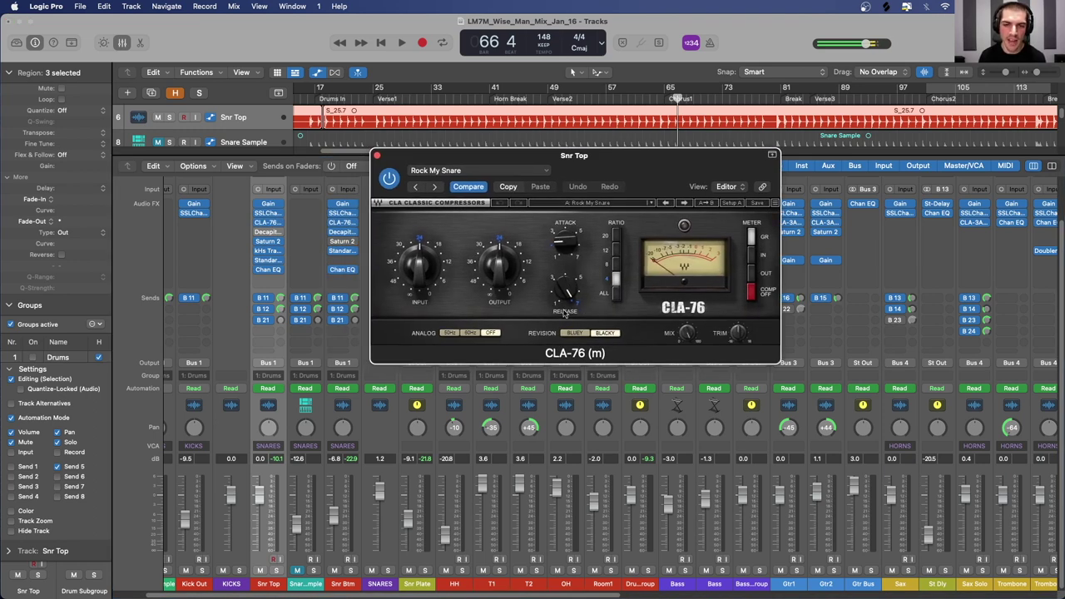
{"action": "left_click_drag", "start_coordinate": [571, 298], "coordinate": [569, 295]}
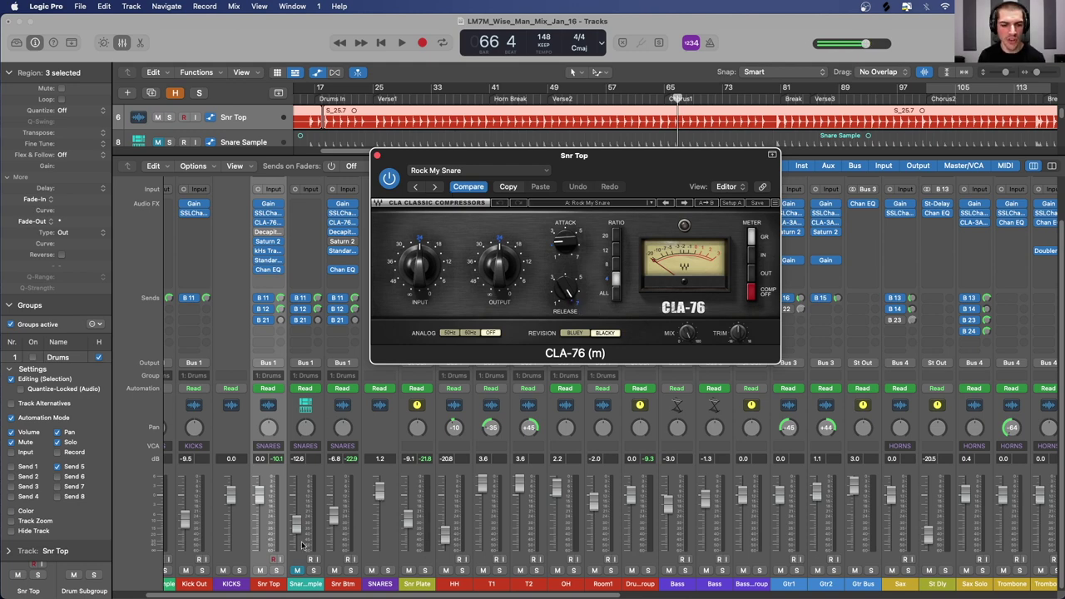
Step: Solo Snr Top, compare its playback with the CLA-76 bypassed and engaged, and close the compressor with the solo cleared
{"action": "left_click", "coordinate": [276, 570]}
{"action": "key", "text": "space"}
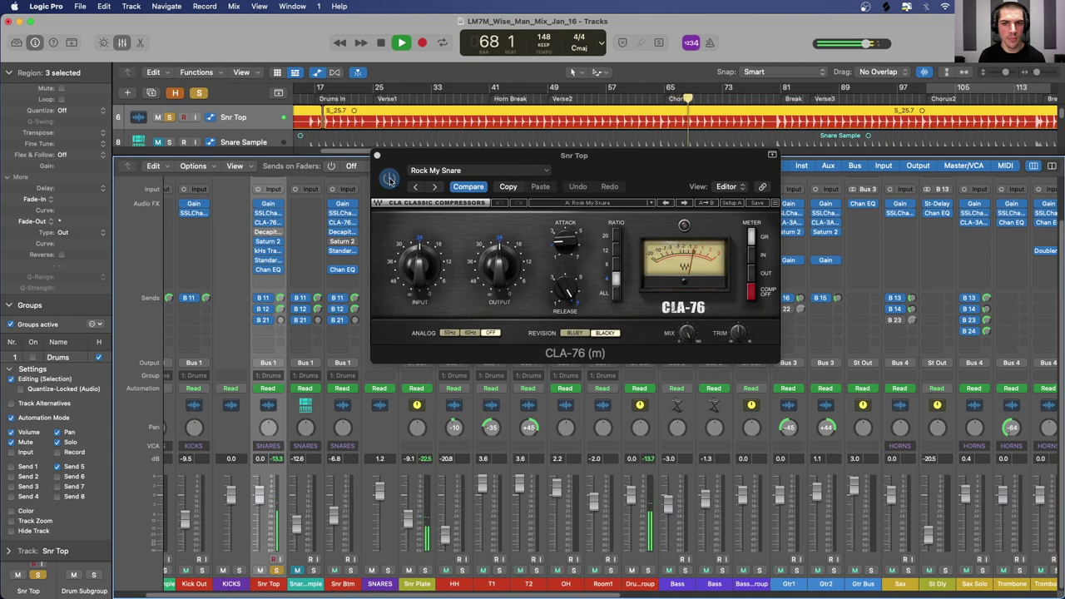
{"action": "left_click", "coordinate": [389, 180]}
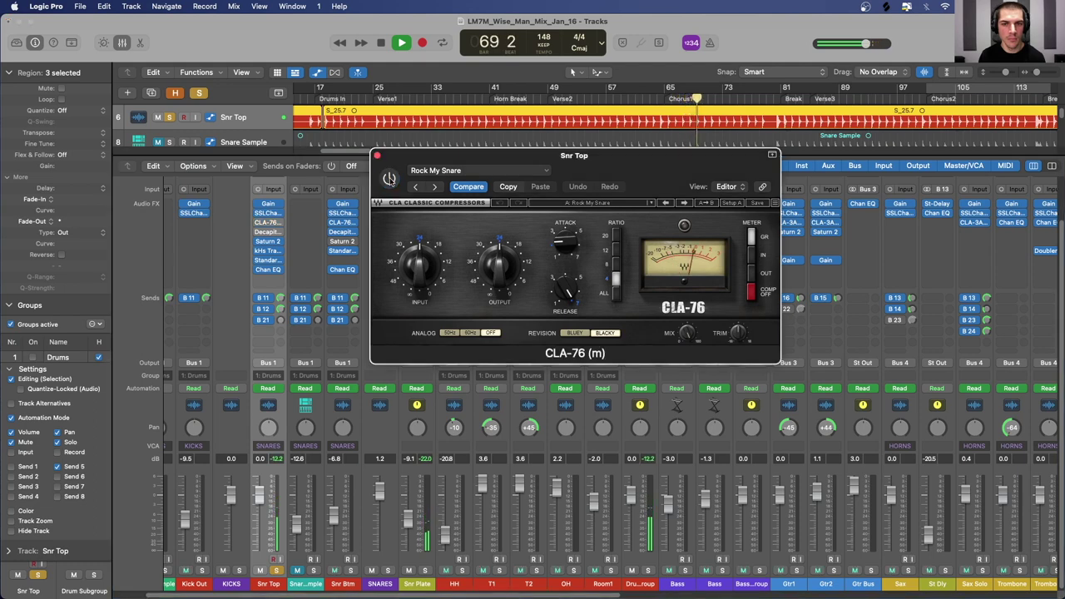
{"action": "left_click", "coordinate": [390, 179]}
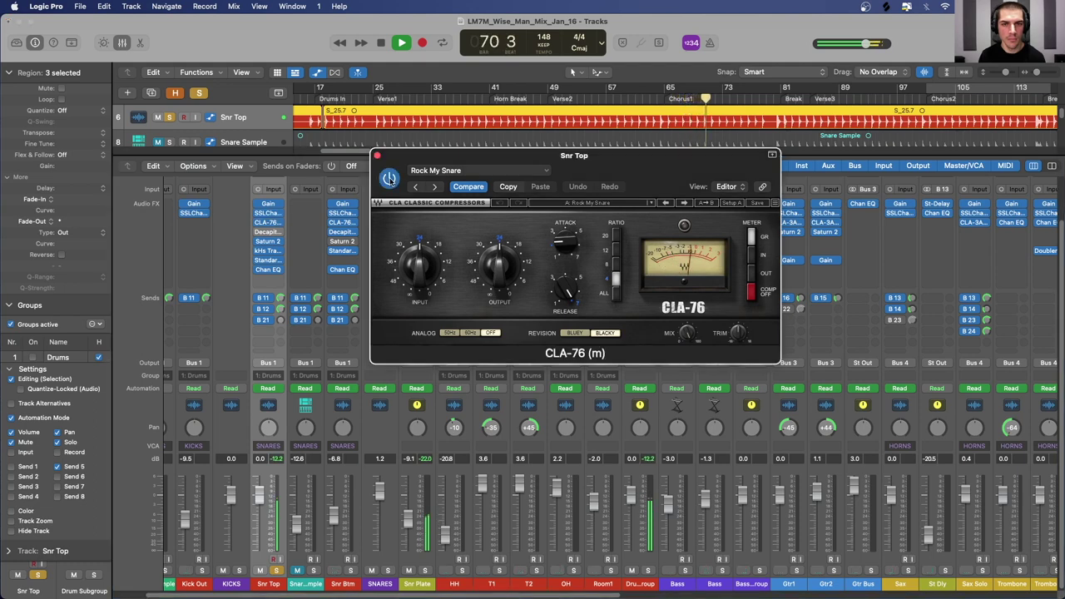
{"action": "key", "text": "space"}
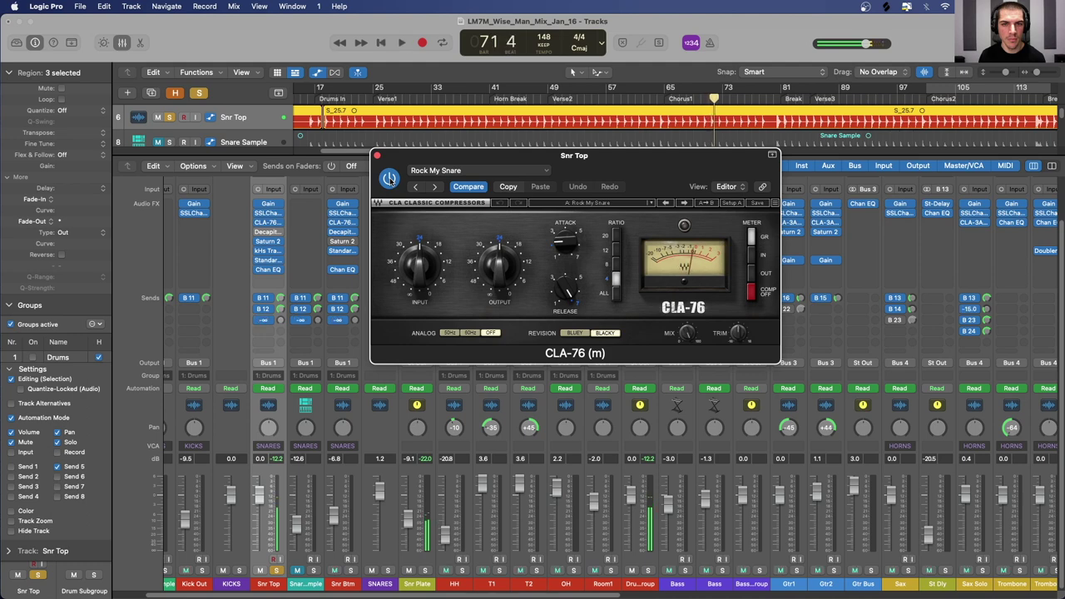
{"action": "left_click", "coordinate": [389, 179]}
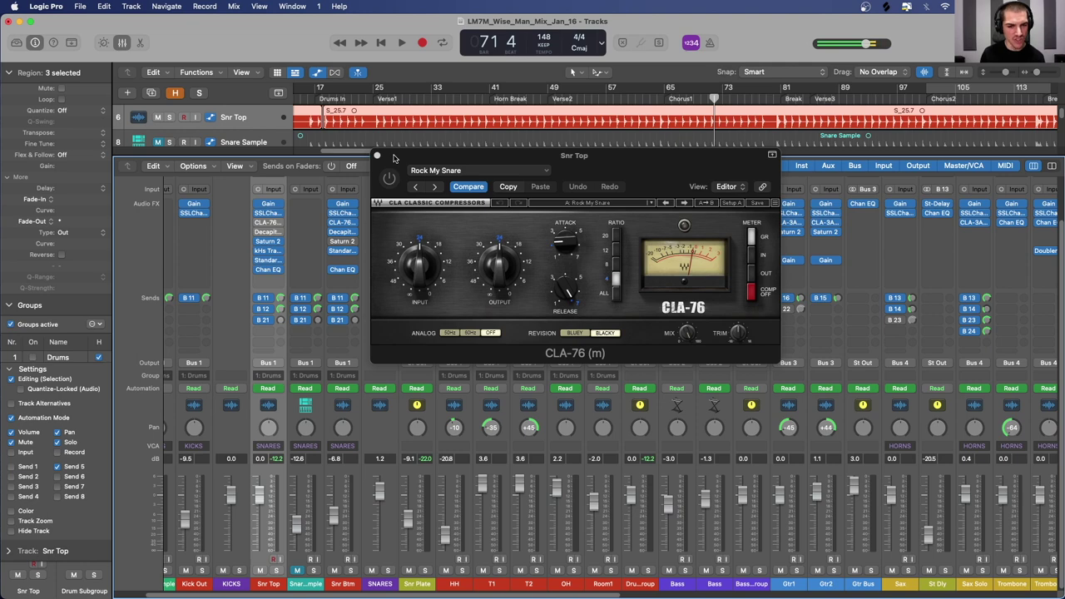
{"action": "left_click", "coordinate": [389, 187]}
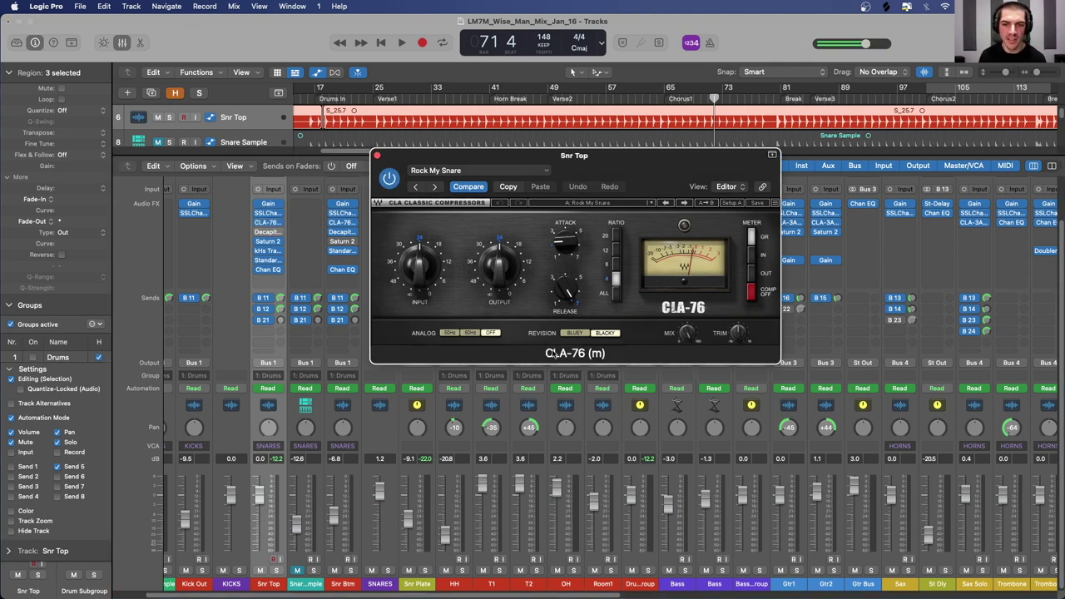
{"action": "left_click", "coordinate": [377, 157]}
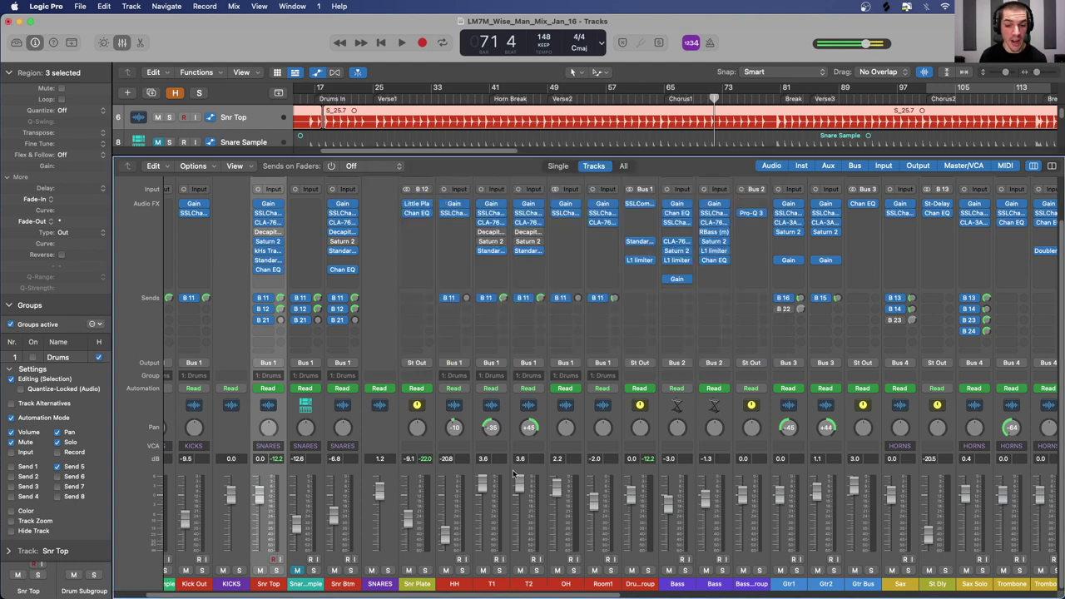
Step: Select Room1 and open its CLA-76 compressor to examine the attack, release and ratio settings
{"action": "left_click", "coordinate": [617, 454]}
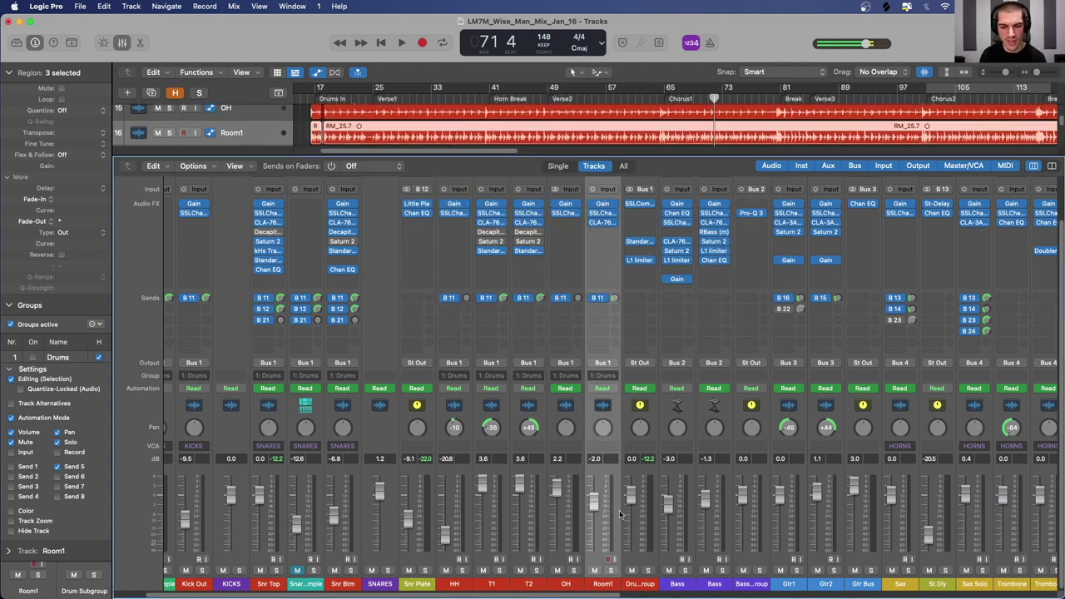
{"action": "left_click", "coordinate": [603, 222]}
{"action": "left_click_drag", "start_coordinate": [725, 164], "coordinate": [742, 137]}
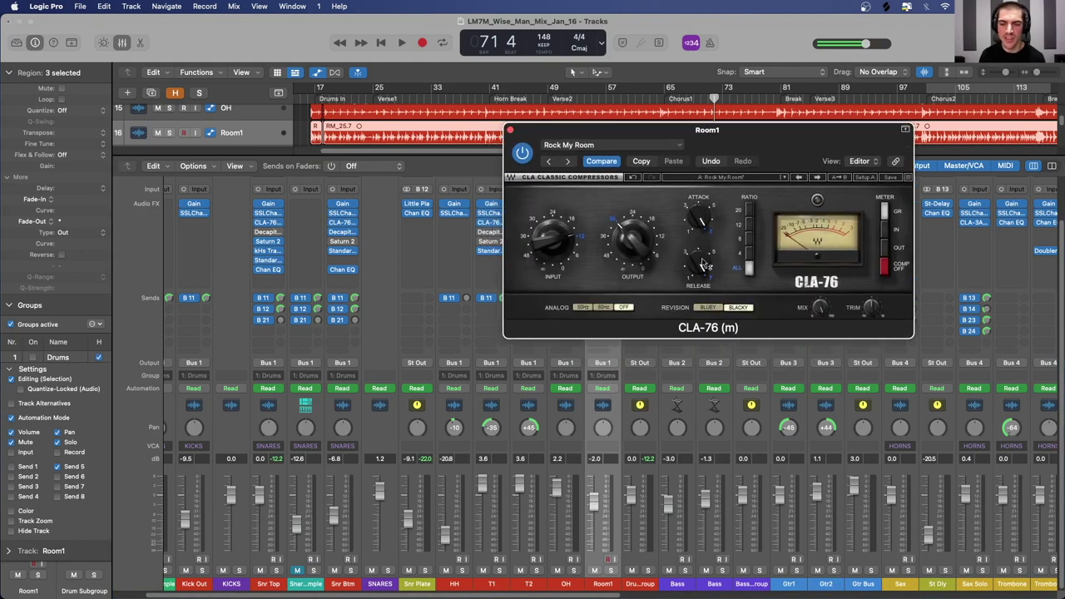
{"action": "mouse_move", "coordinate": [703, 265]}
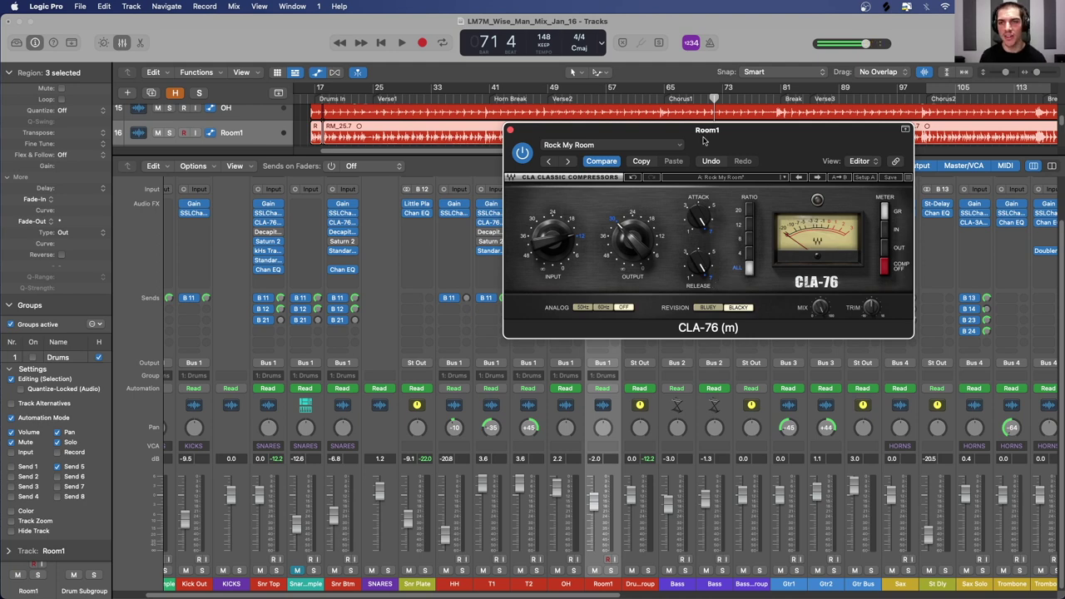
{"action": "left_click_drag", "start_coordinate": [699, 141], "coordinate": [700, 143]}
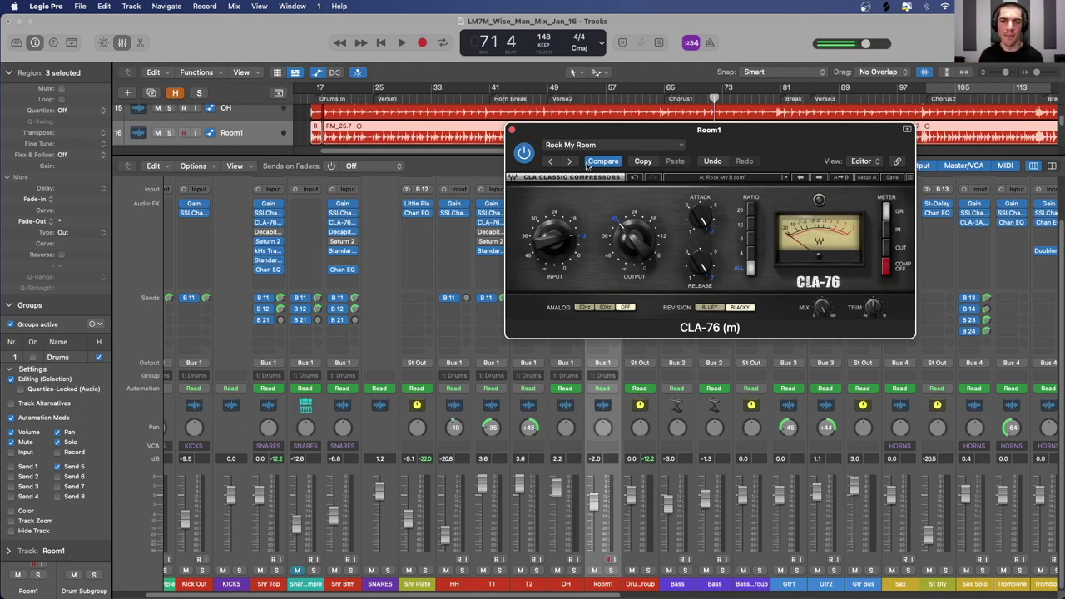
Step: Open Room1's SSLChannel and arrange it beside the CLA-76 so both plug-ins are fully visible
{"action": "left_click_drag", "start_coordinate": [548, 135], "coordinate": [682, 155]}
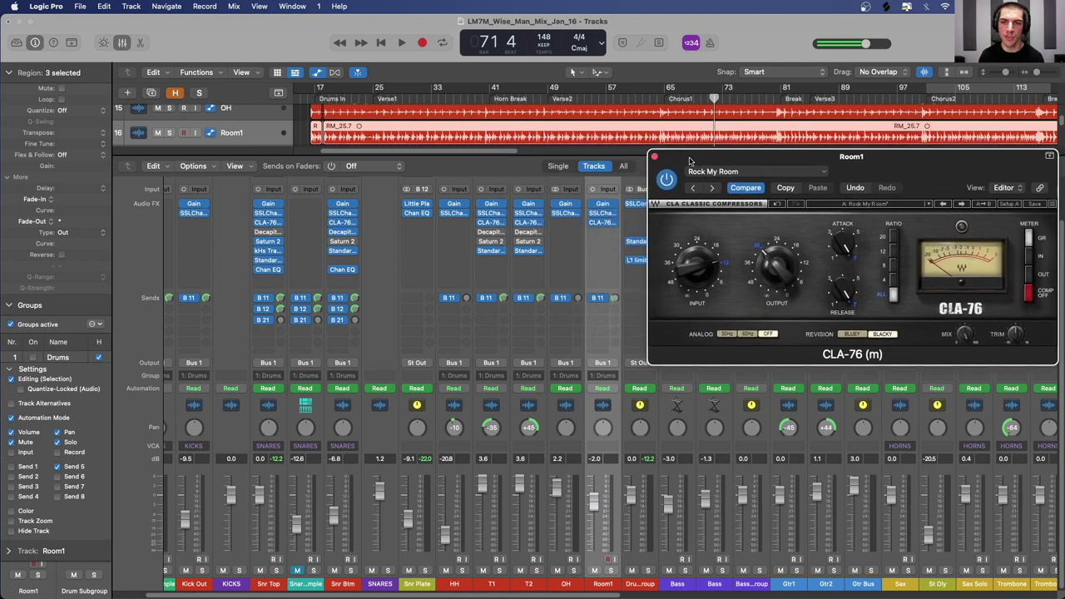
{"action": "left_click", "coordinate": [602, 213]}
{"action": "left_click_drag", "start_coordinate": [434, 154], "coordinate": [401, 123]}
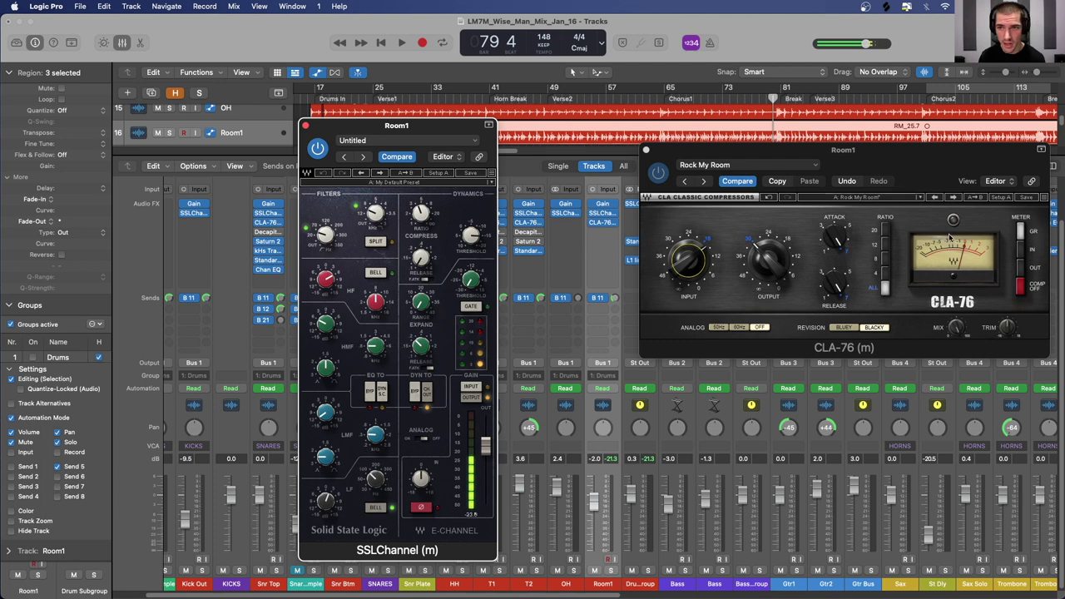
{"action": "left_click_drag", "start_coordinate": [847, 158], "coordinate": [841, 160]}
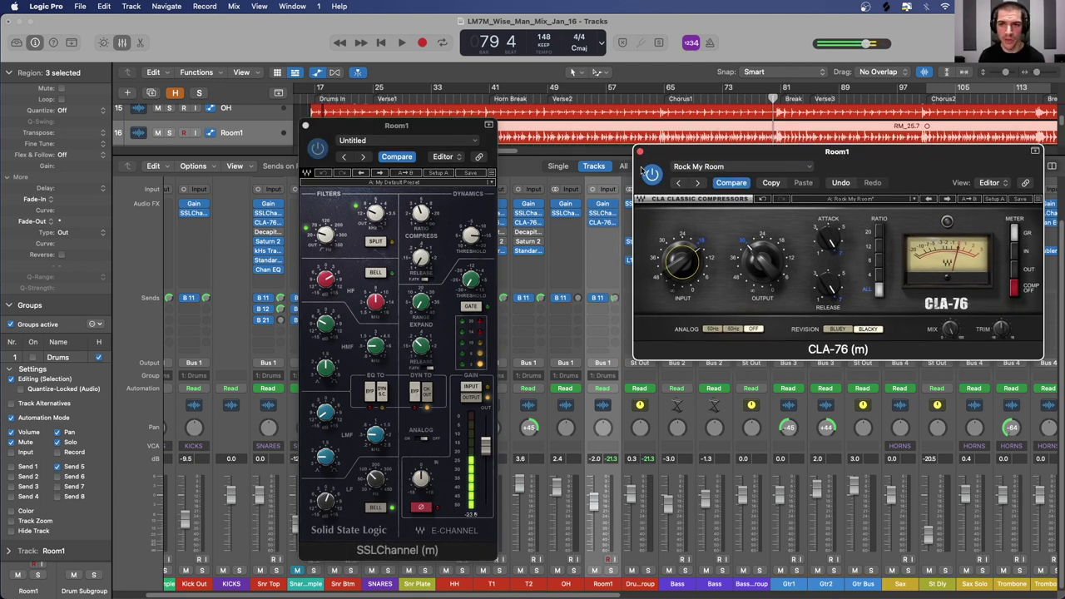
Step: Solo Room1, compare playback with its CLA-76 and SSLChannel bypassed and engaged, and close both plug-ins with playback stopped and the solo cleared
{"action": "key", "text": "s"}
{"action": "key", "text": "space"}
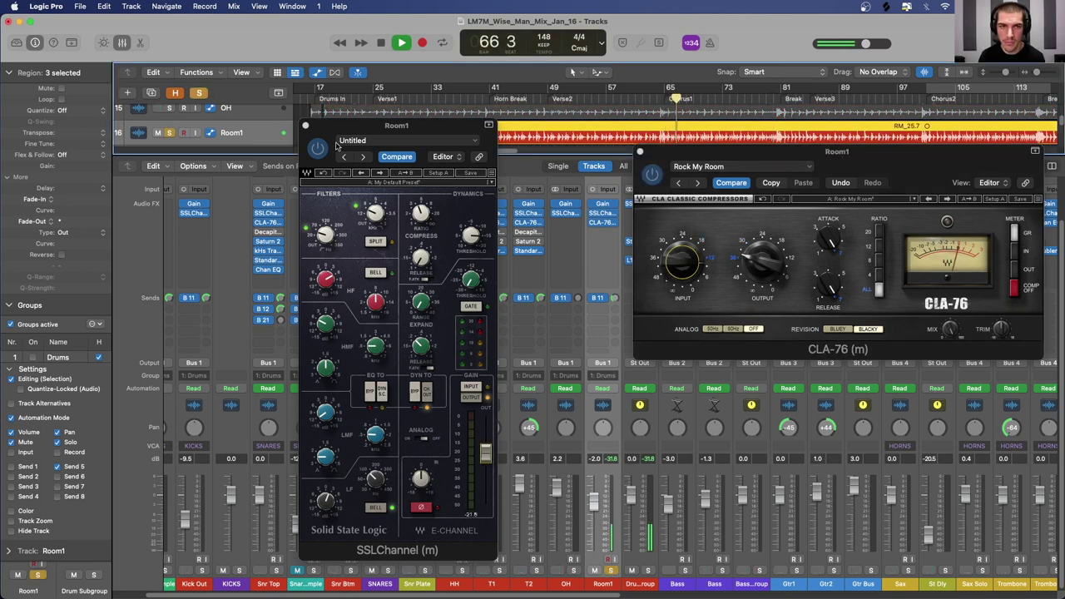
{"action": "left_click", "coordinate": [643, 175]}
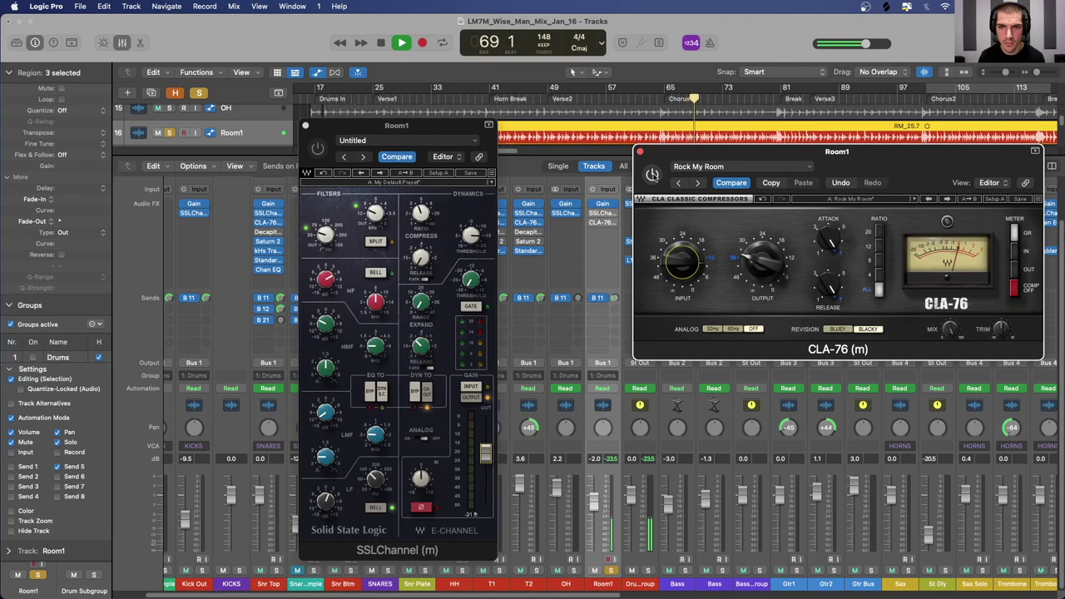
{"action": "left_click", "coordinate": [653, 175]}
{"action": "left_click", "coordinate": [319, 151]}
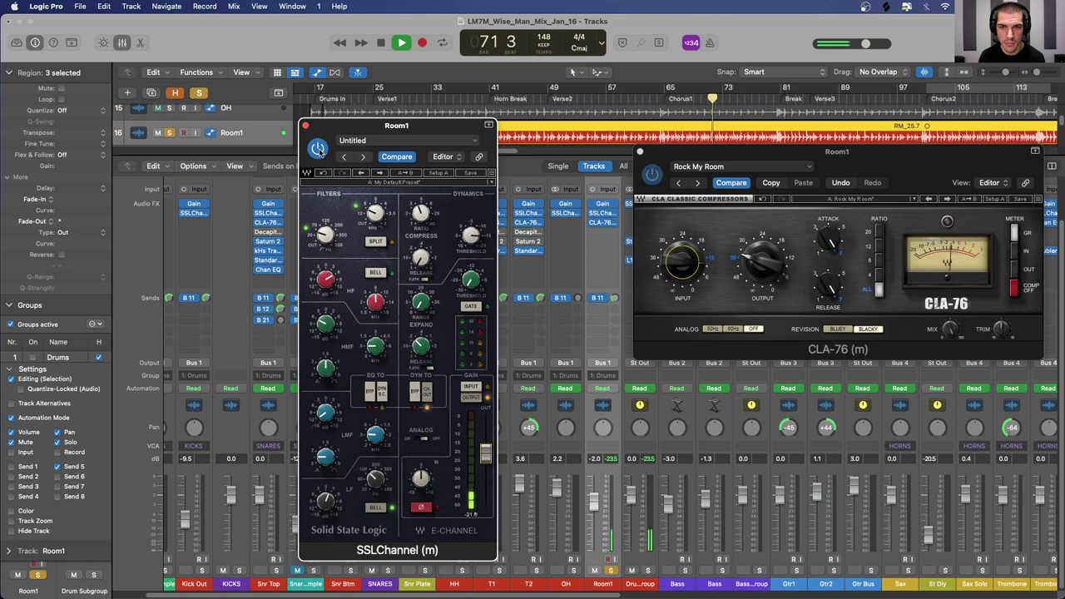
{"action": "key", "text": "space"}
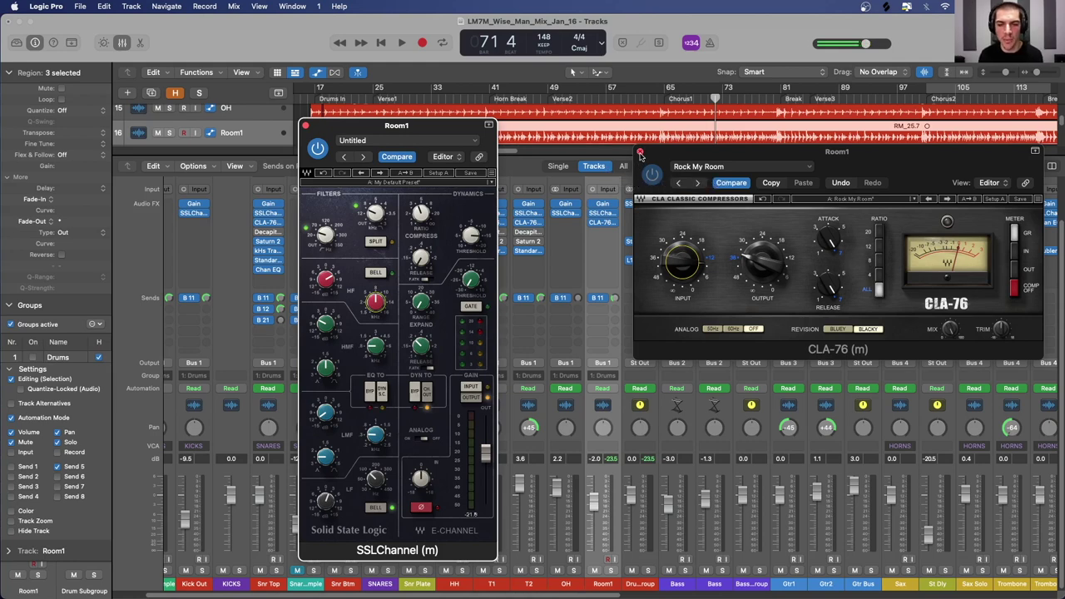
{"action": "left_click", "coordinate": [639, 154]}
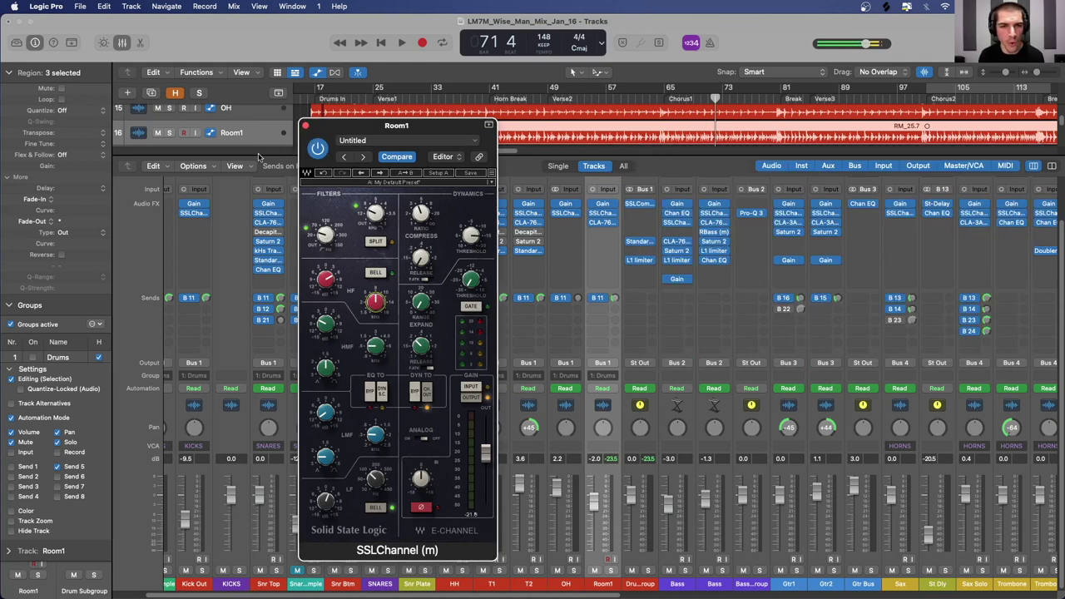
{"action": "left_click", "coordinate": [306, 125]}
Step: Review the delay and reverb returns by selecting Mn Dly, the bus 21 and bus 24 returns, Long Plate and GtrV L
{"action": "scroll", "coordinate": [481, 264], "scroll_direction": "right", "scroll_amount": 10}
{"action": "scroll", "coordinate": [481, 264], "scroll_direction": "right", "scroll_amount": 5}
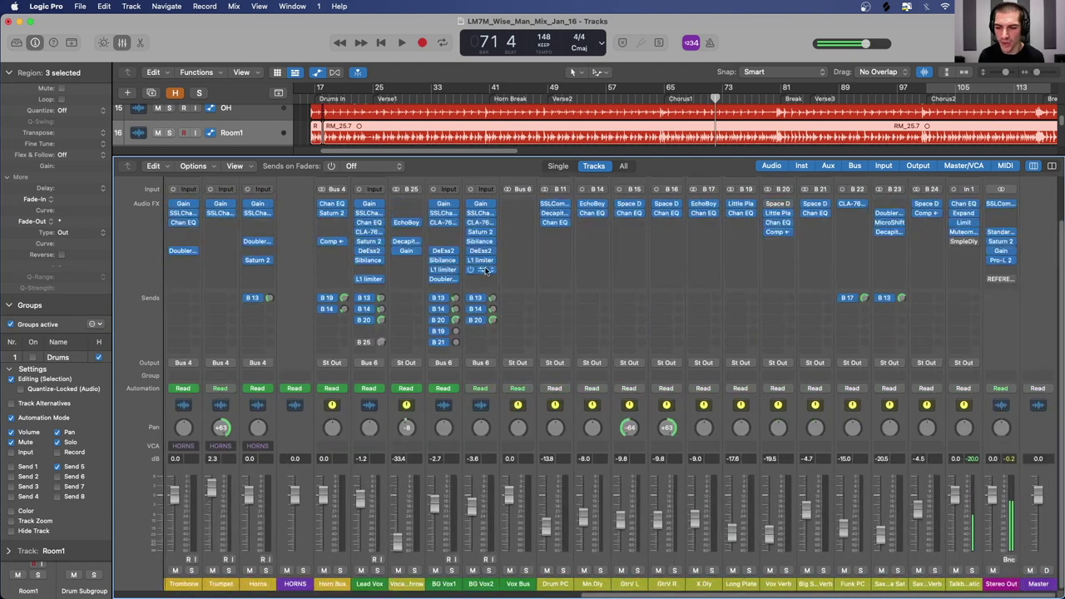
{"action": "left_click", "coordinate": [605, 425]}
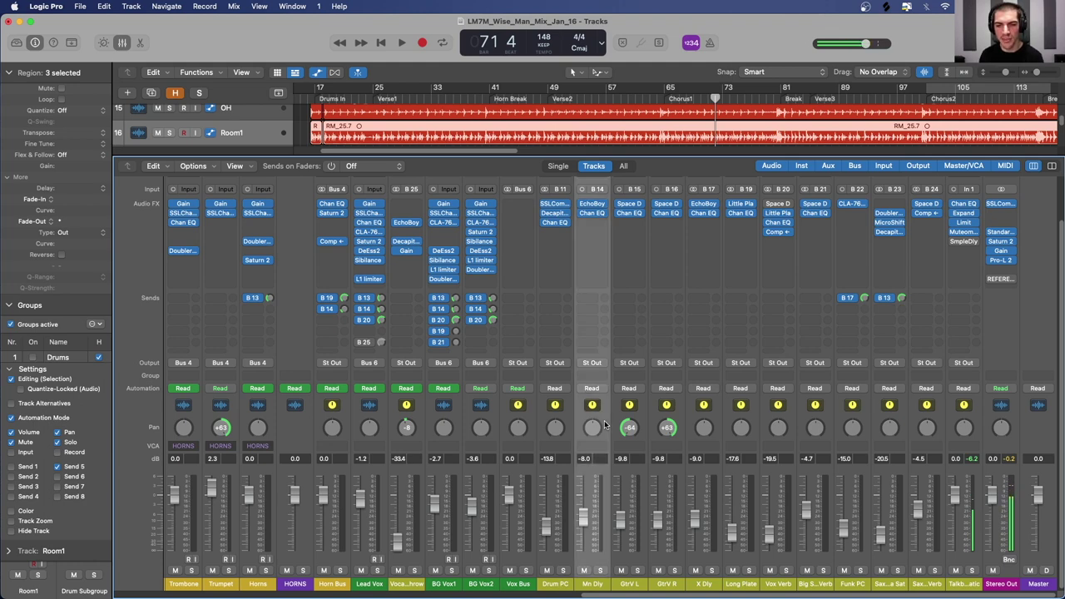
{"action": "left_click", "coordinate": [826, 418]}
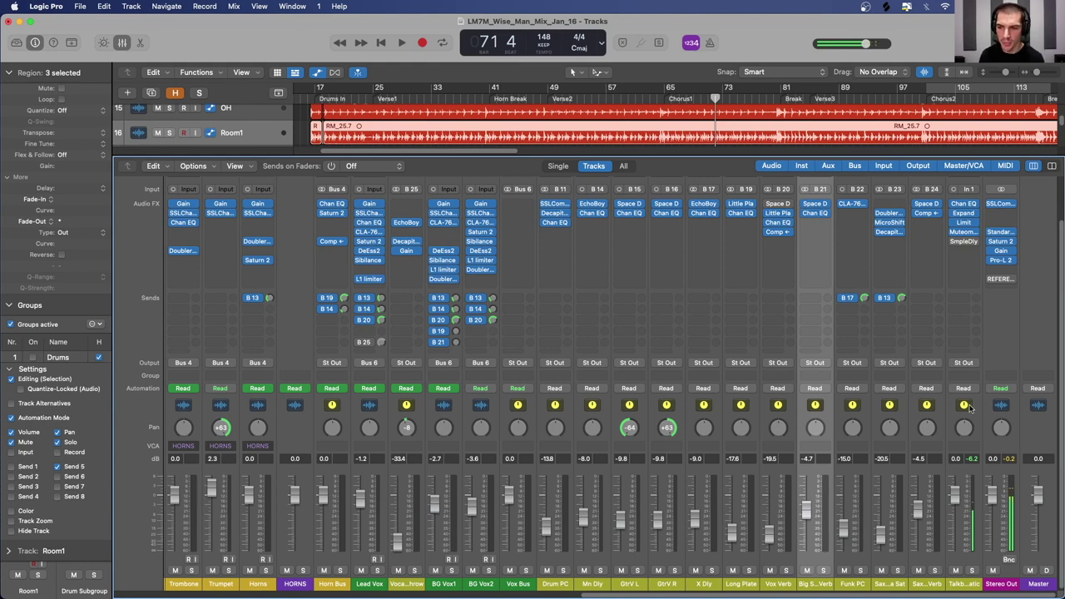
{"action": "left_click", "coordinate": [939, 423]}
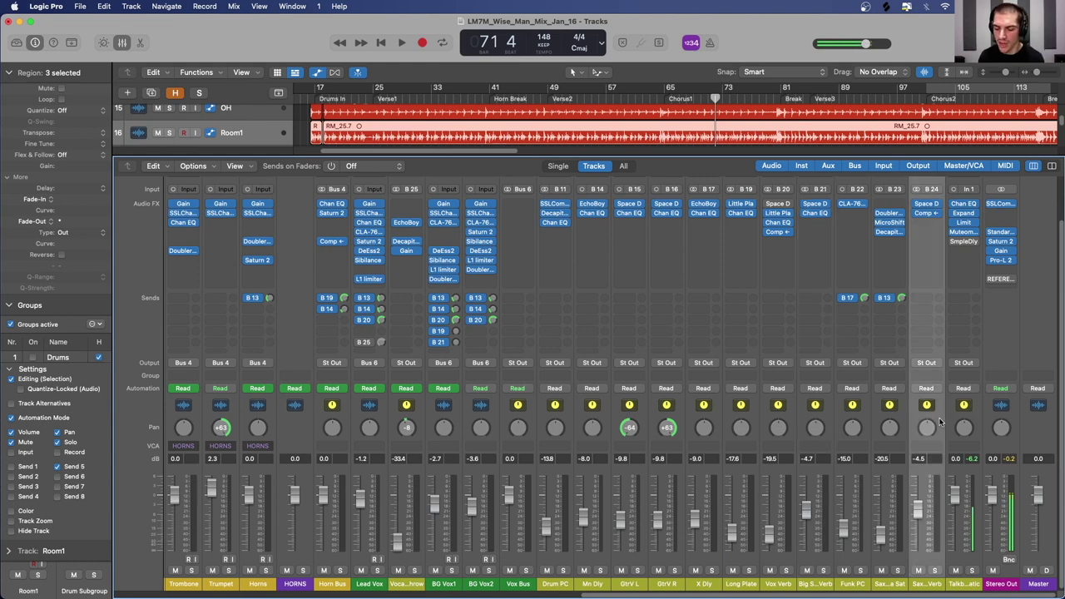
{"action": "key", "text": "super+z"}
{"action": "key", "text": "super+shift+z"}
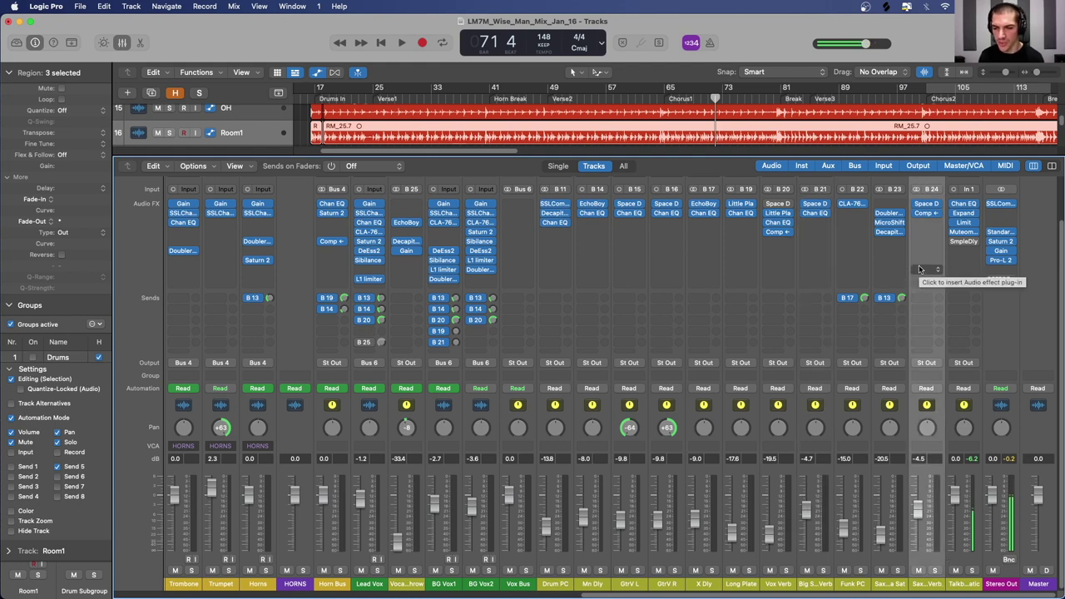
{"action": "left_click", "coordinate": [755, 420]}
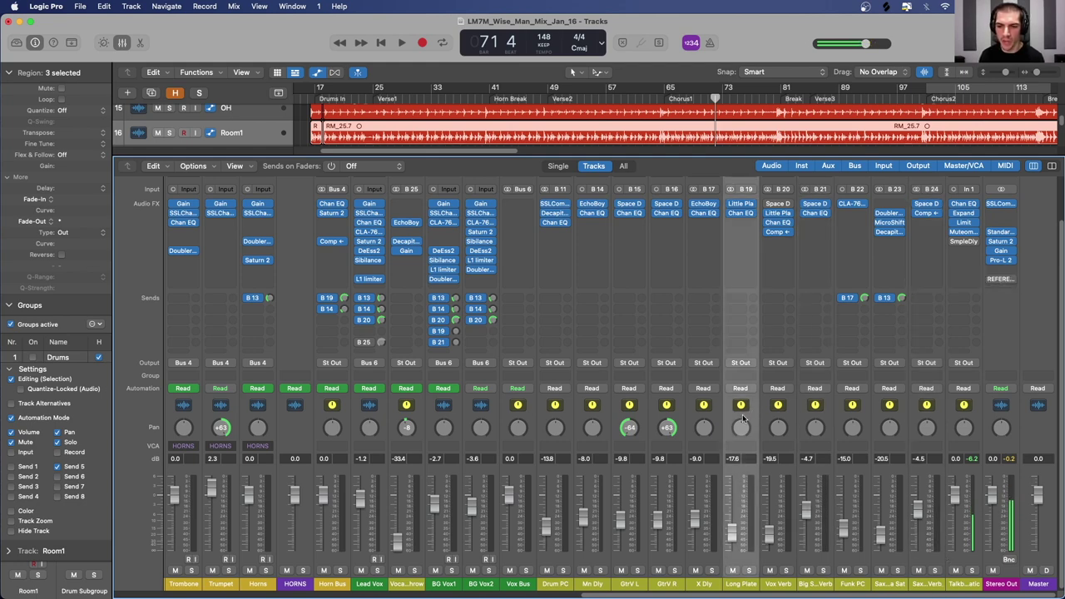
{"action": "left_click", "coordinate": [643, 421]}
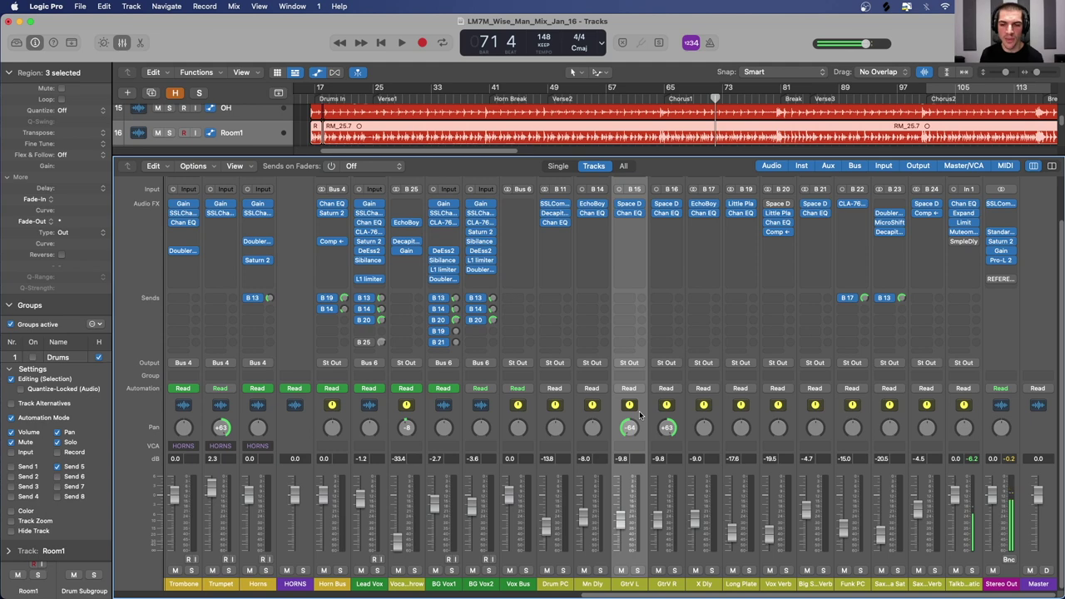
Step: Return to the horn channels in the mixer and select the St Dly delay channel
{"action": "scroll", "coordinate": [511, 414], "scroll_direction": "left", "scroll_amount": 4}
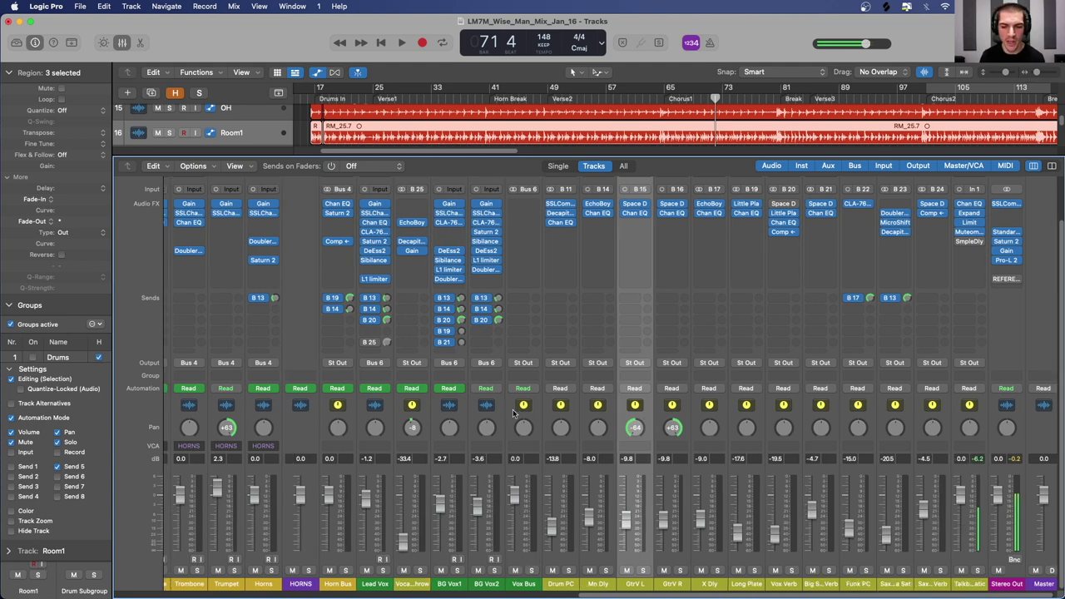
{"action": "scroll", "coordinate": [478, 415], "scroll_direction": "left", "scroll_amount": 3}
{"action": "scroll", "coordinate": [495, 423], "scroll_direction": "left", "scroll_amount": 3}
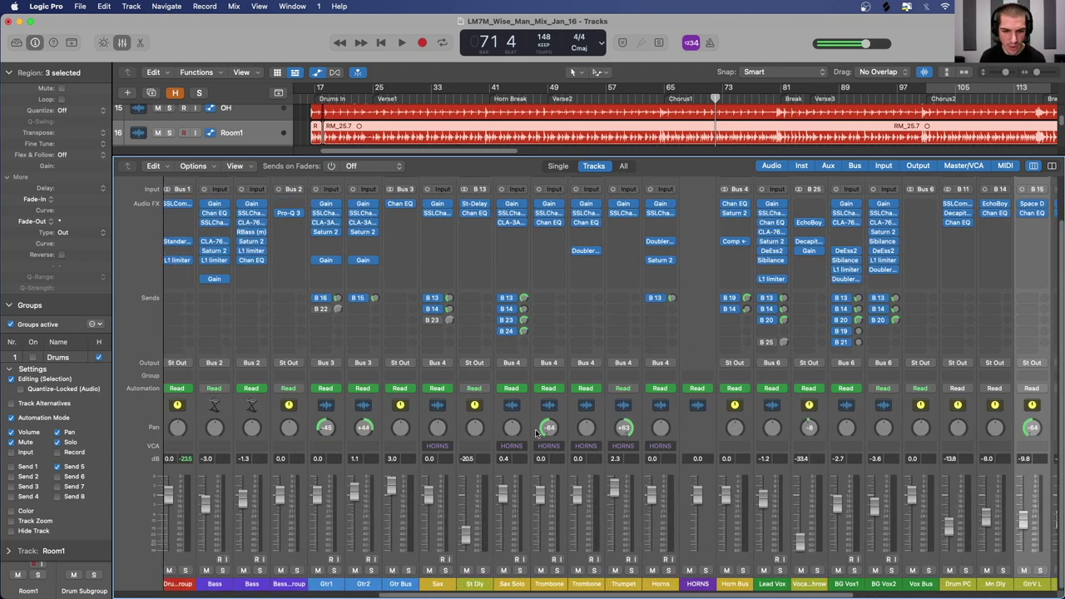
{"action": "left_click", "coordinate": [496, 423]}
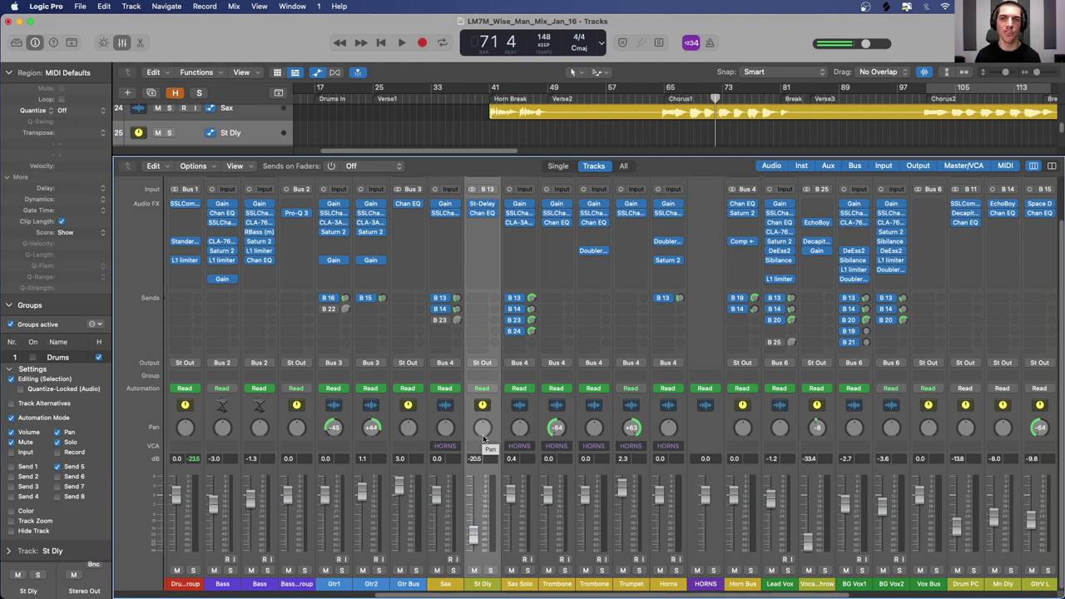
Step: Select Lead Vox and open its SSLChannel to examine the HF gain setting
{"action": "scroll", "coordinate": [482, 438], "scroll_direction": "right", "scroll_amount": 5}
{"action": "left_click", "coordinate": [551, 219]}
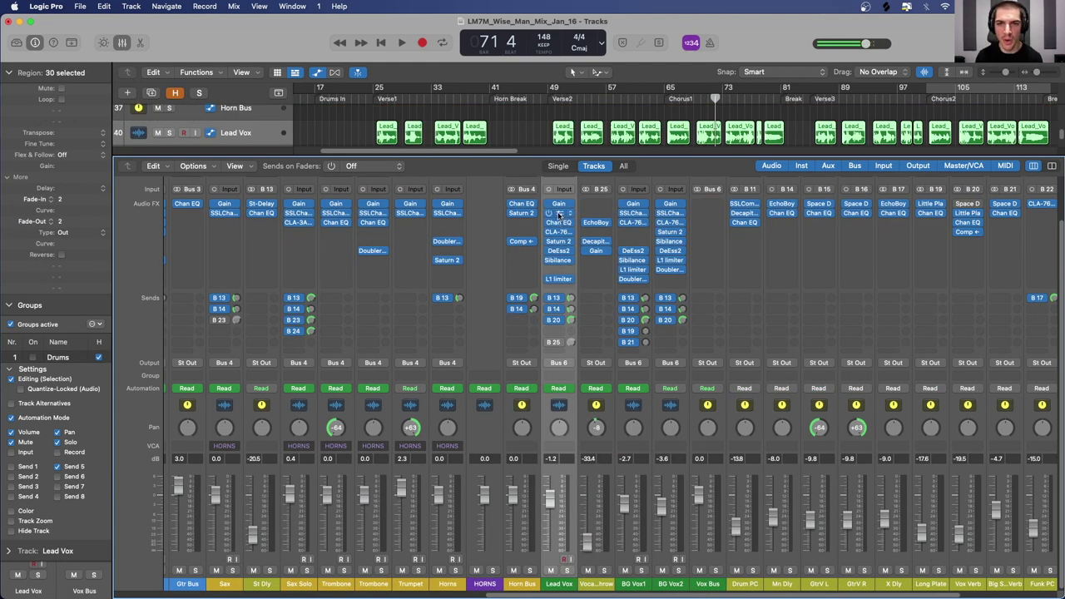
{"action": "left_click", "coordinate": [559, 213]}
{"action": "left_click_drag", "start_coordinate": [403, 143], "coordinate": [364, 122]}
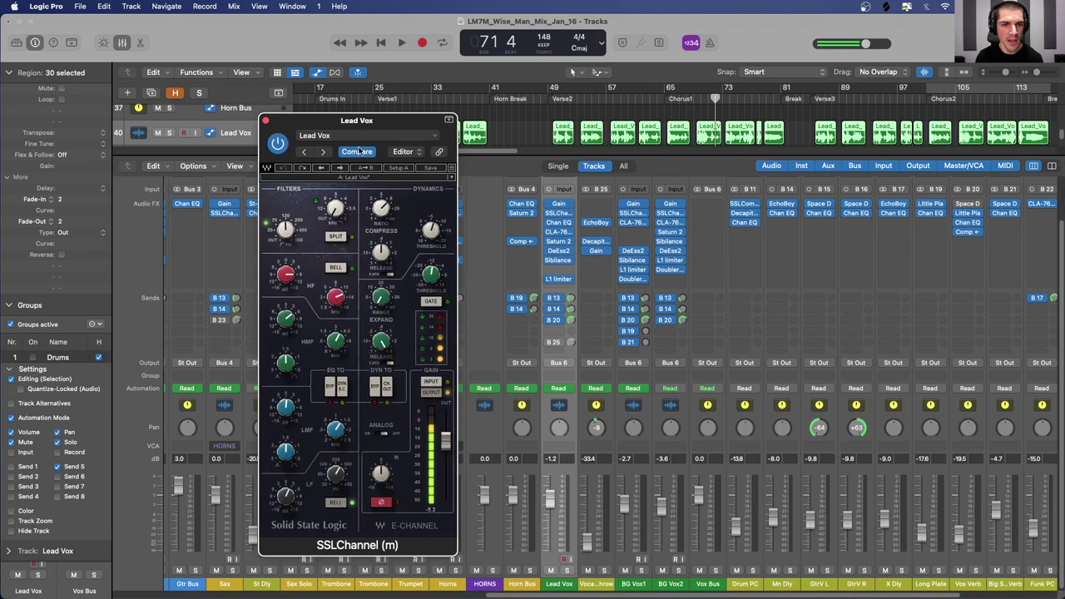
{"action": "mouse_move", "coordinate": [339, 290]}
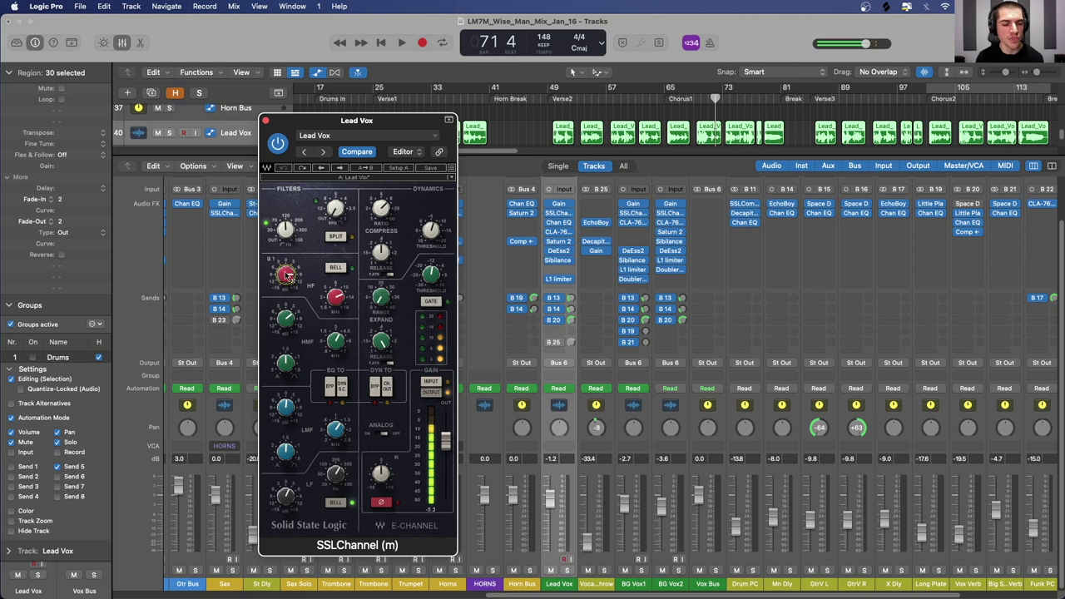
{"action": "left_click_drag", "start_coordinate": [286, 275], "coordinate": [287, 269]}
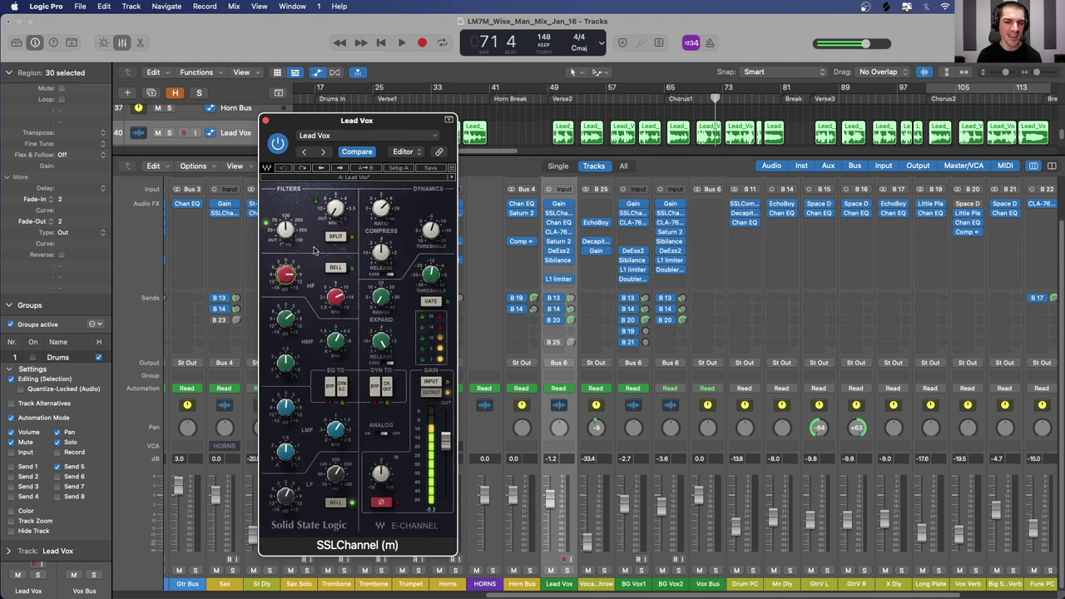
Step: Move Lead Vox's SSLChannel window aside and open the channel's CLA-76 compressor
{"action": "left_click_drag", "start_coordinate": [290, 127], "coordinate": [285, 106]}
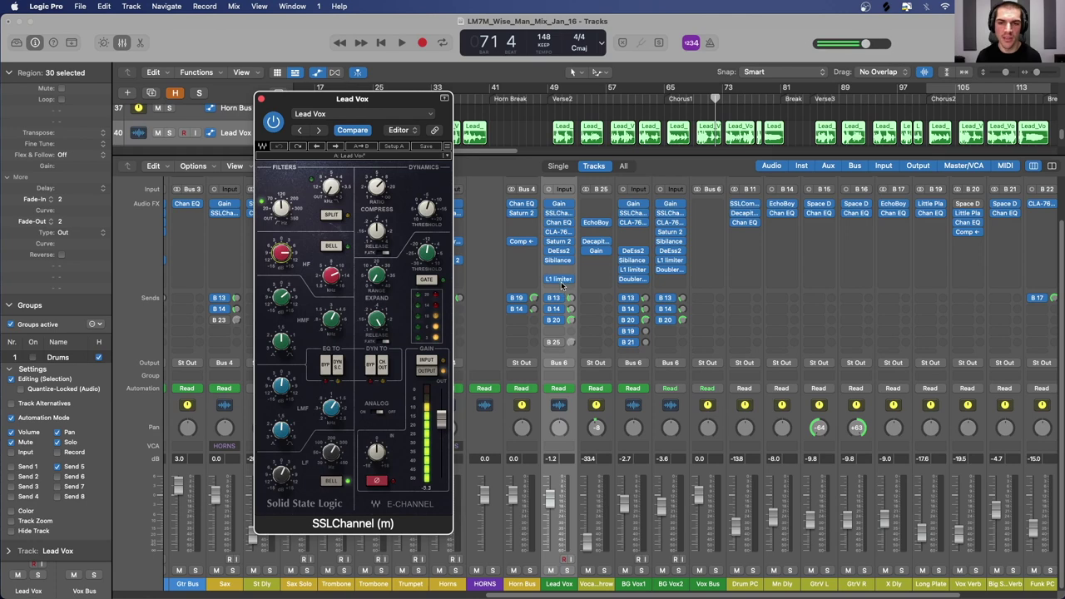
{"action": "left_click", "coordinate": [558, 235]}
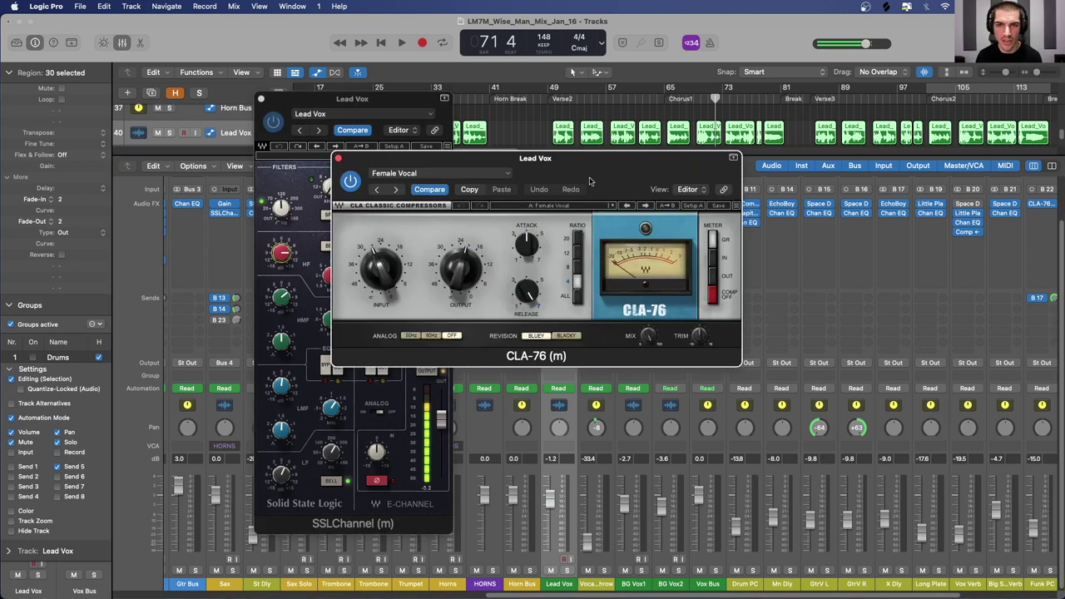
Step: Set Lead Vox's CLA-76 beside SSLChannel and play from bar 65 at Chorus1 to watch both compressors' gain reduction
{"action": "left_click_drag", "start_coordinate": [593, 180], "coordinate": [801, 279]}
{"action": "left_click", "coordinate": [671, 101]}
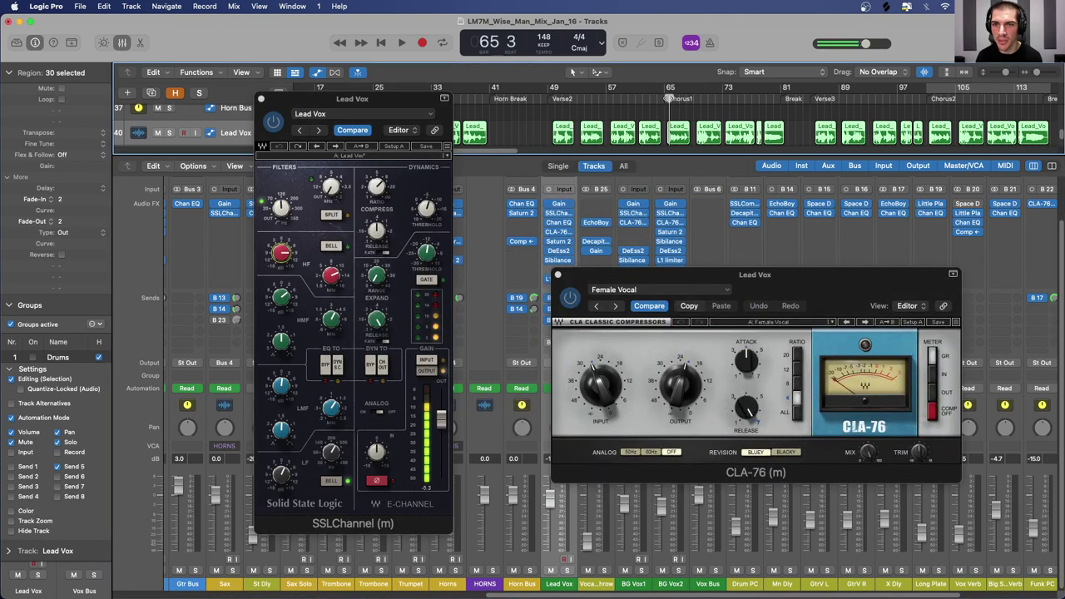
{"action": "key", "text": "space"}
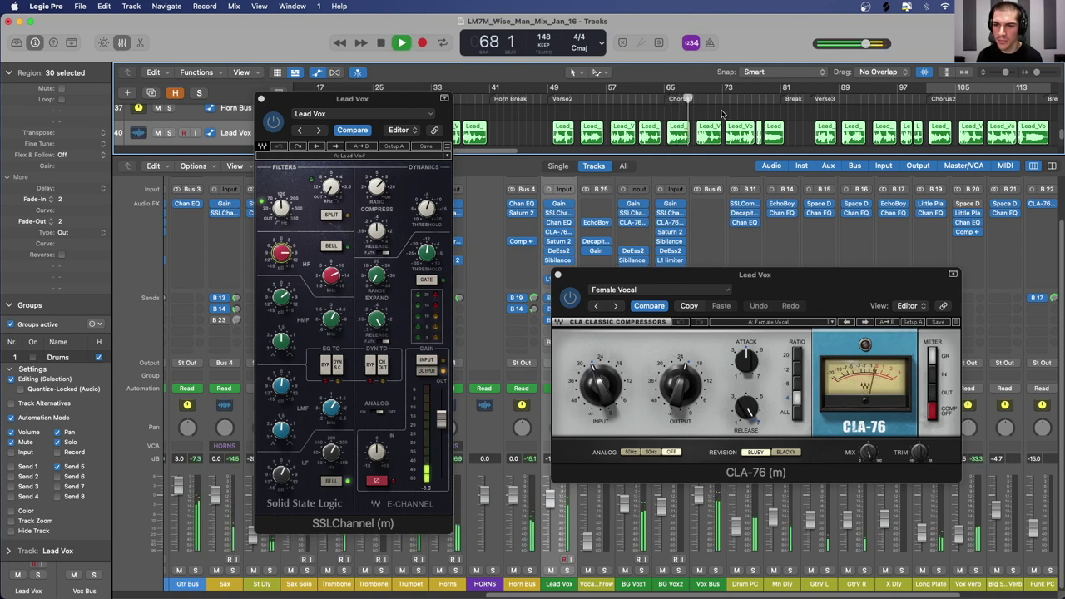
{"action": "key", "text": "space"}
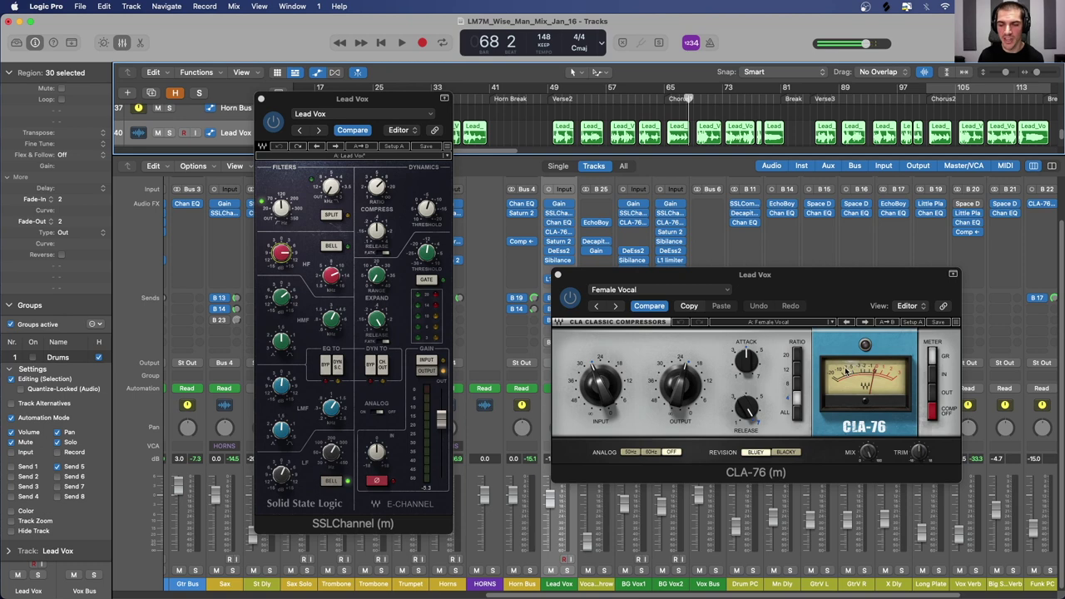
{"action": "key", "text": "space"}
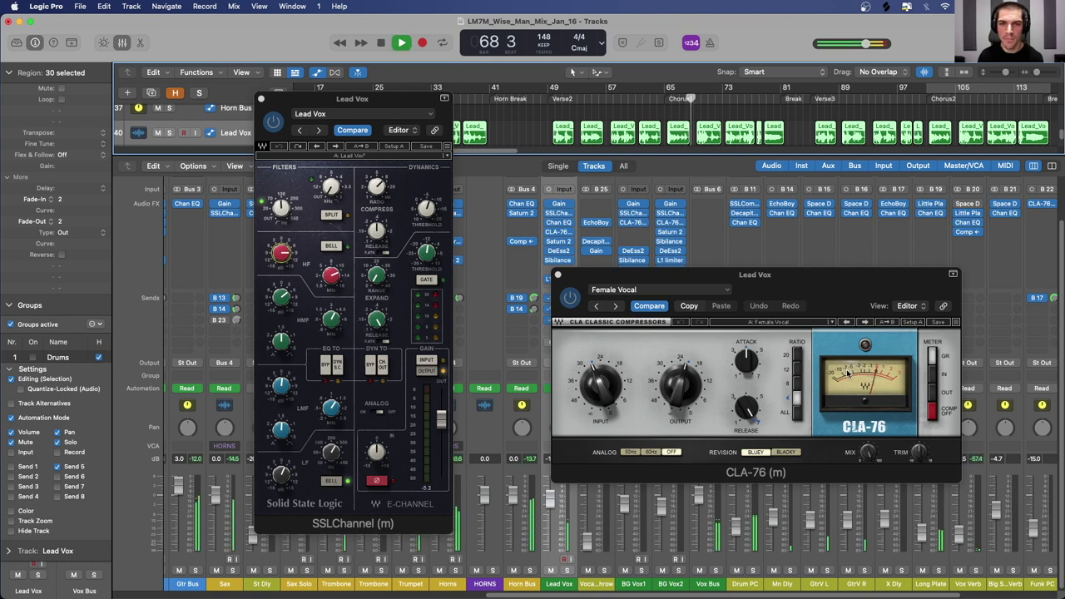
{"action": "key", "text": "space"}
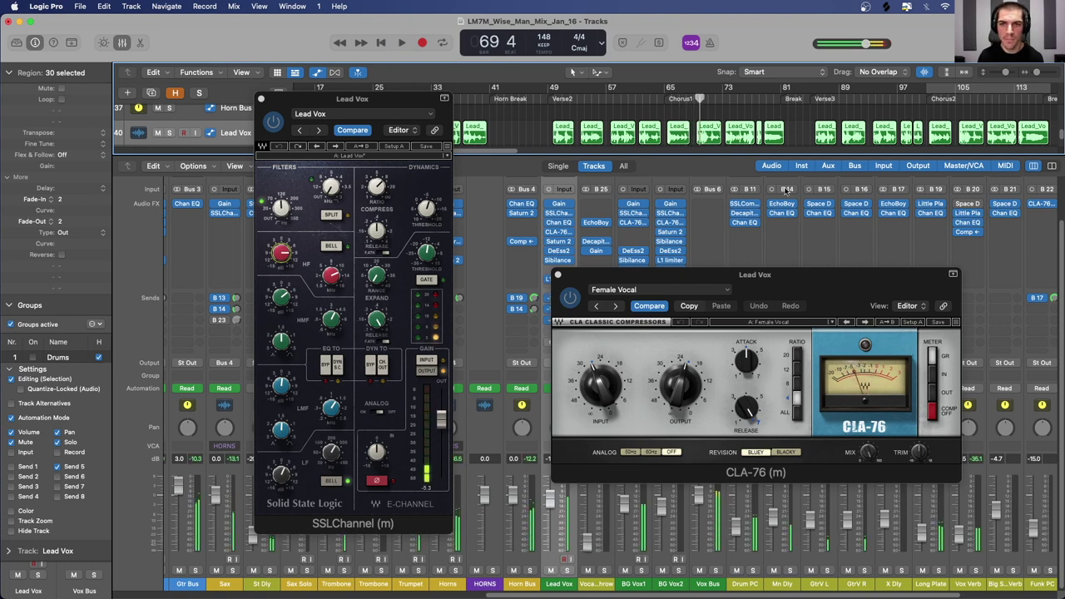
{"action": "key", "text": "comma"}
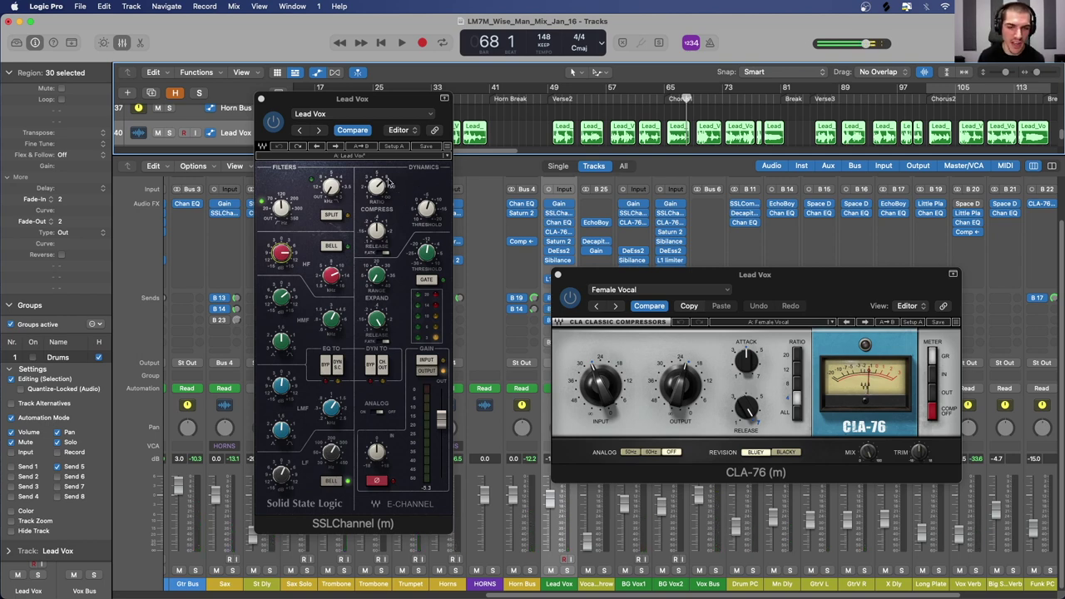
Step: Open Lead Vox's DeEsser 2 to examine its threshold and frequency settings, then close the channel's plugin windows
{"action": "left_click_drag", "start_coordinate": [370, 98], "coordinate": [360, 100]}
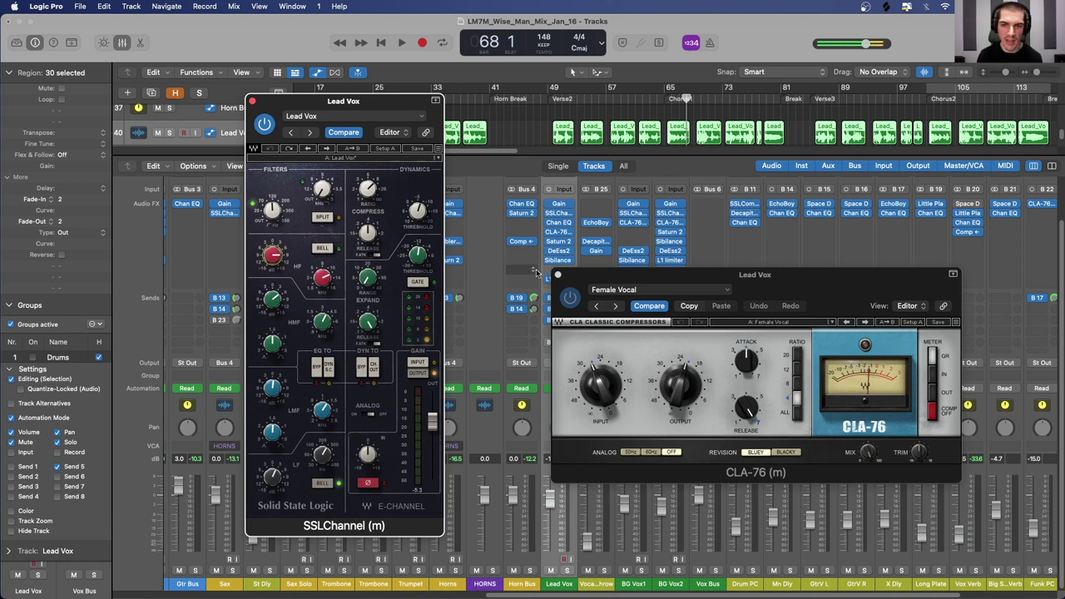
{"action": "left_click", "coordinate": [560, 251]}
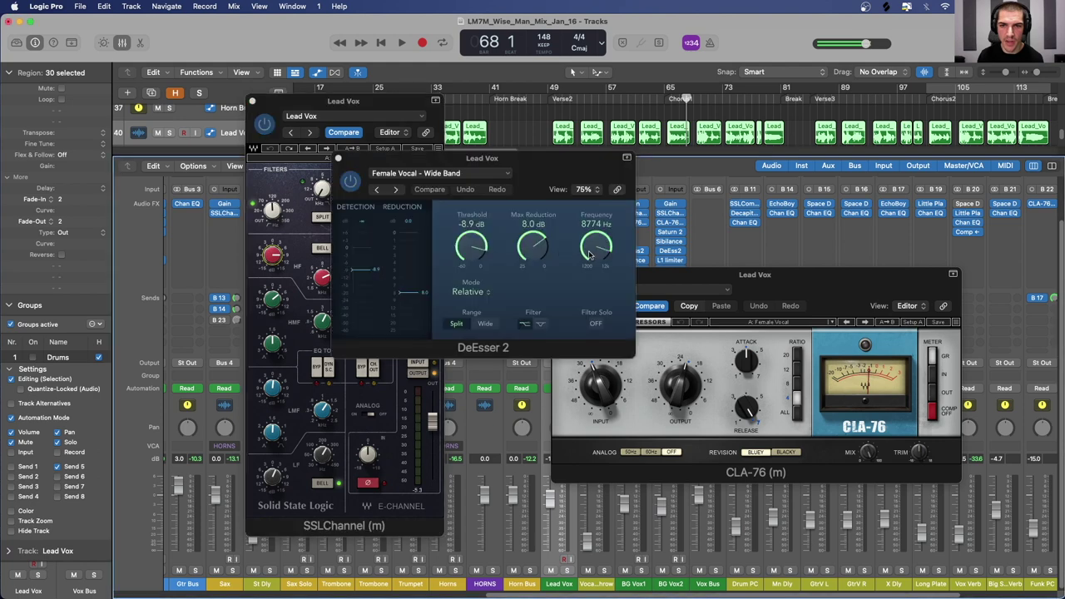
{"action": "left_click_drag", "start_coordinate": [503, 161], "coordinate": [713, 201]}
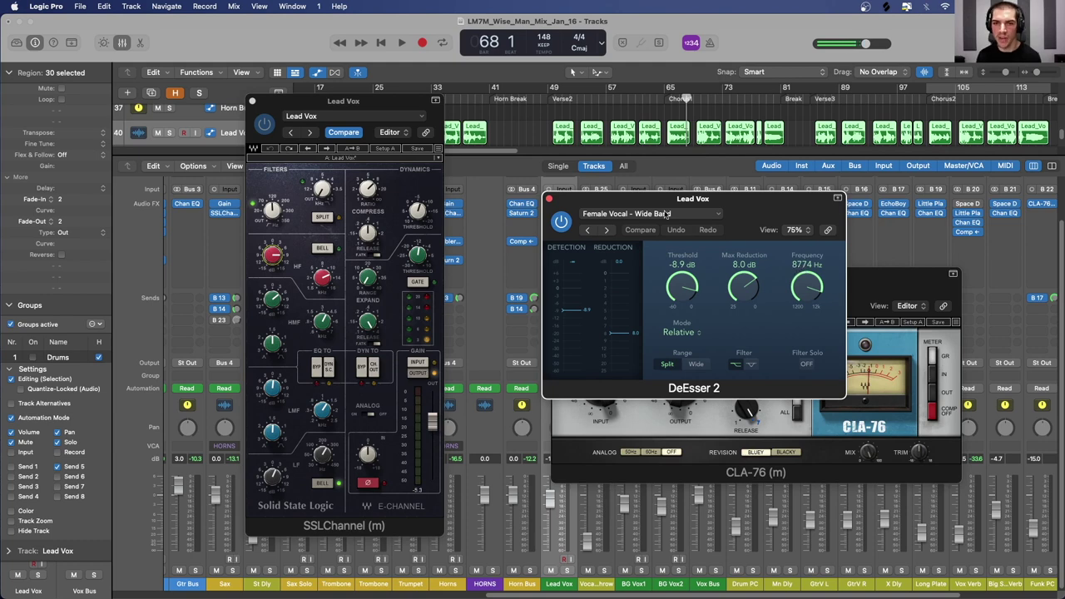
{"action": "left_click", "coordinate": [549, 199]}
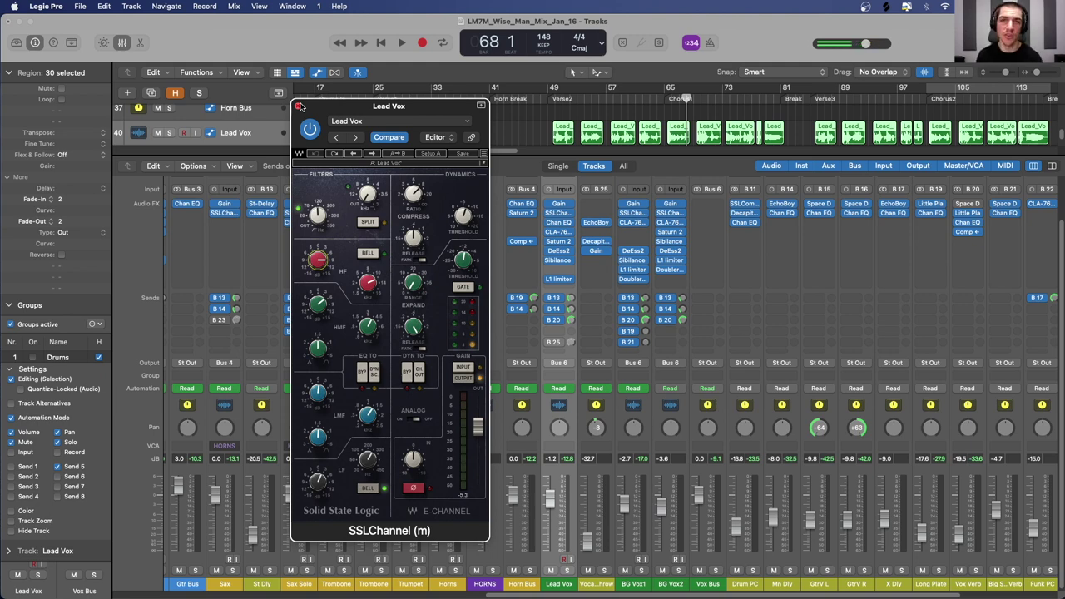
{"action": "left_click", "coordinate": [298, 108]}
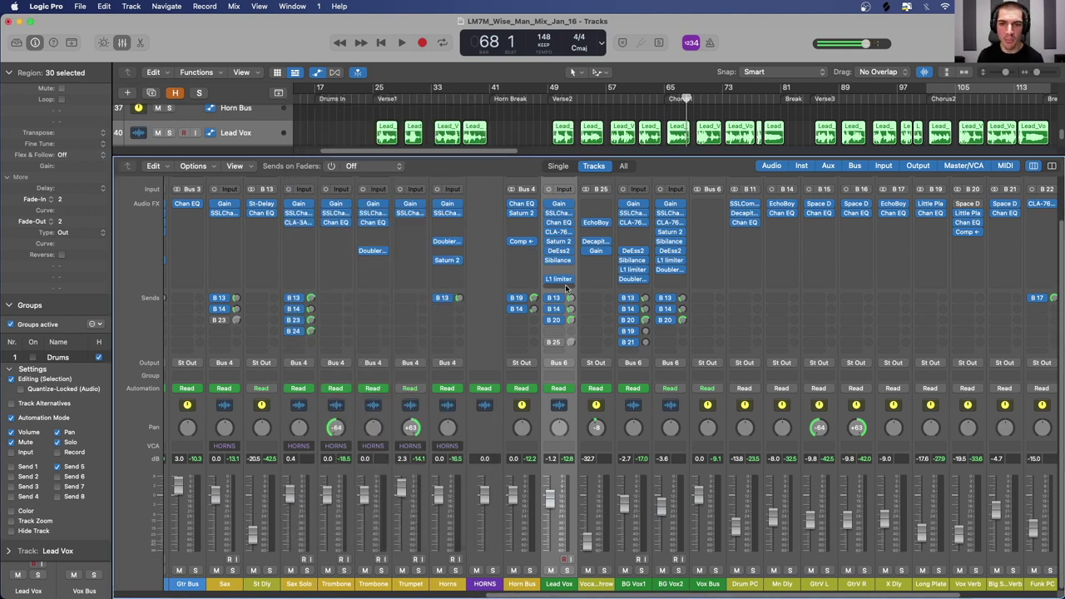
Step: Open Lead Vox's L1 limiter and play the Chorus1 section to watch its attenuation
{"action": "left_click", "coordinate": [558, 279]}
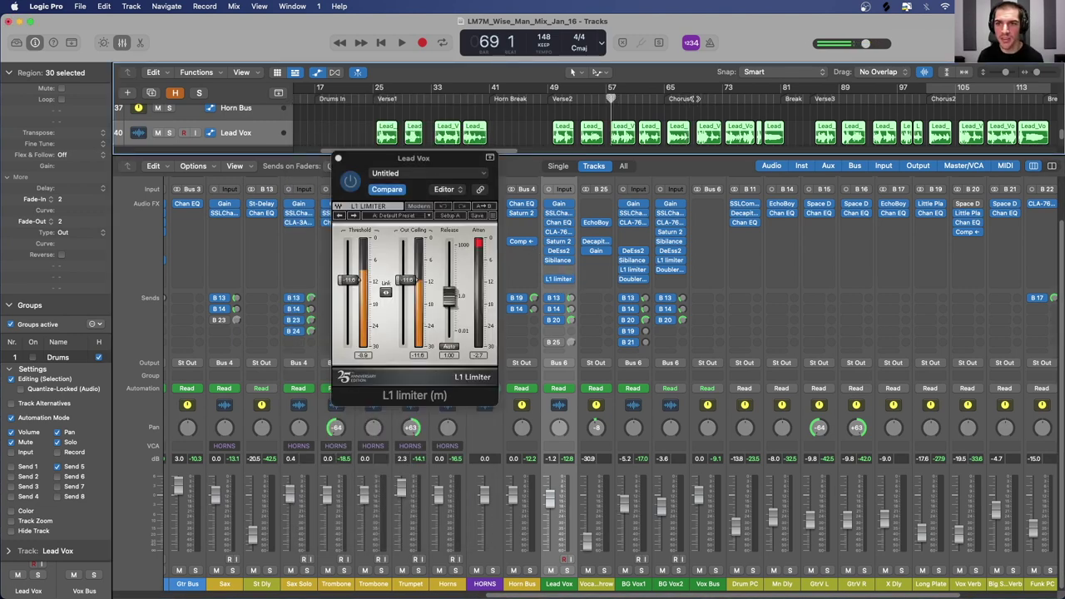
{"action": "key", "text": "space"}
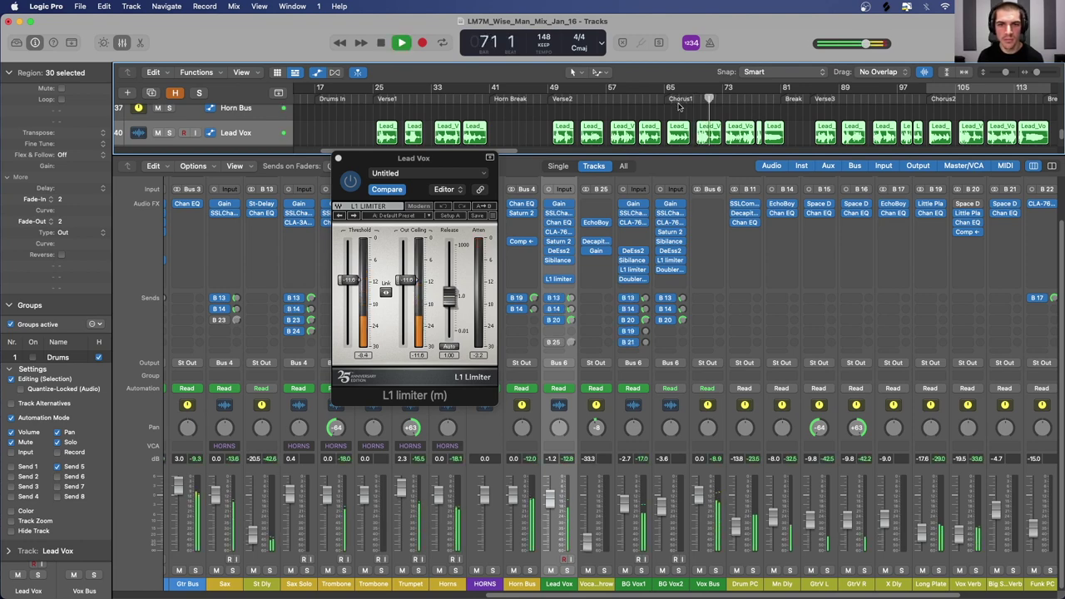
{"action": "key", "text": "space"}
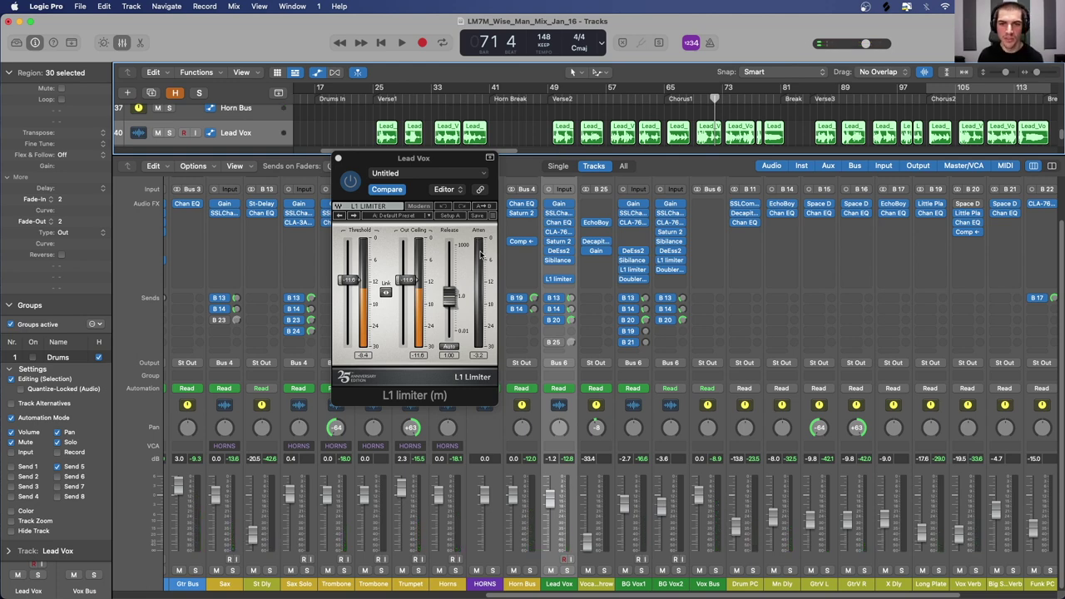
Step: Arrange Lead Vox's CLA-76 and SSLChannel beside the L1 limiter to compare the compression stages, then close all three
{"action": "left_click", "coordinate": [562, 232]}
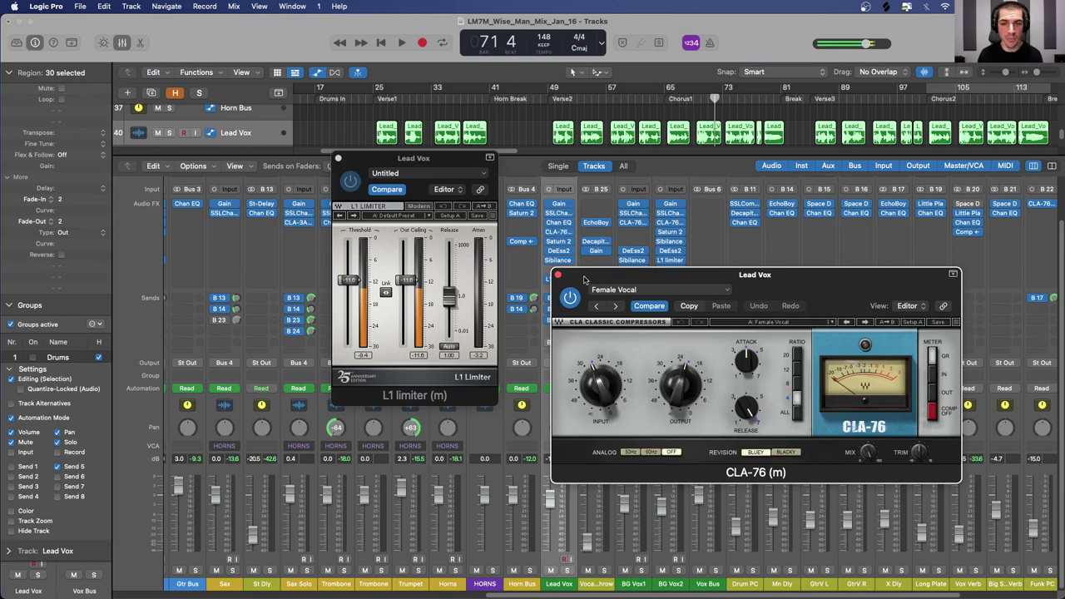
{"action": "left_click", "coordinate": [557, 214]}
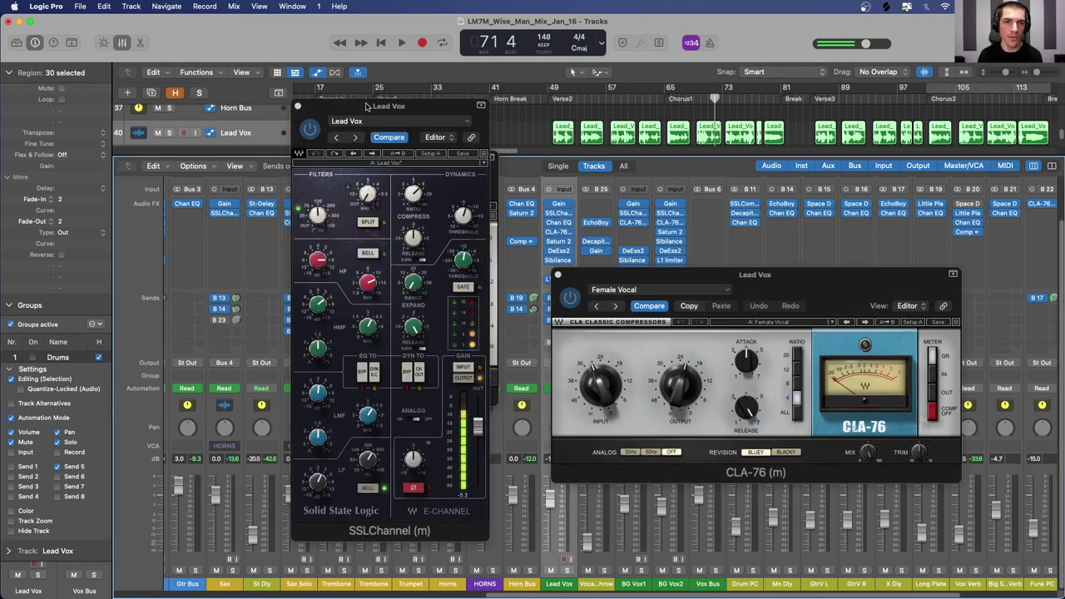
{"action": "left_click_drag", "start_coordinate": [366, 106], "coordinate": [186, 105]}
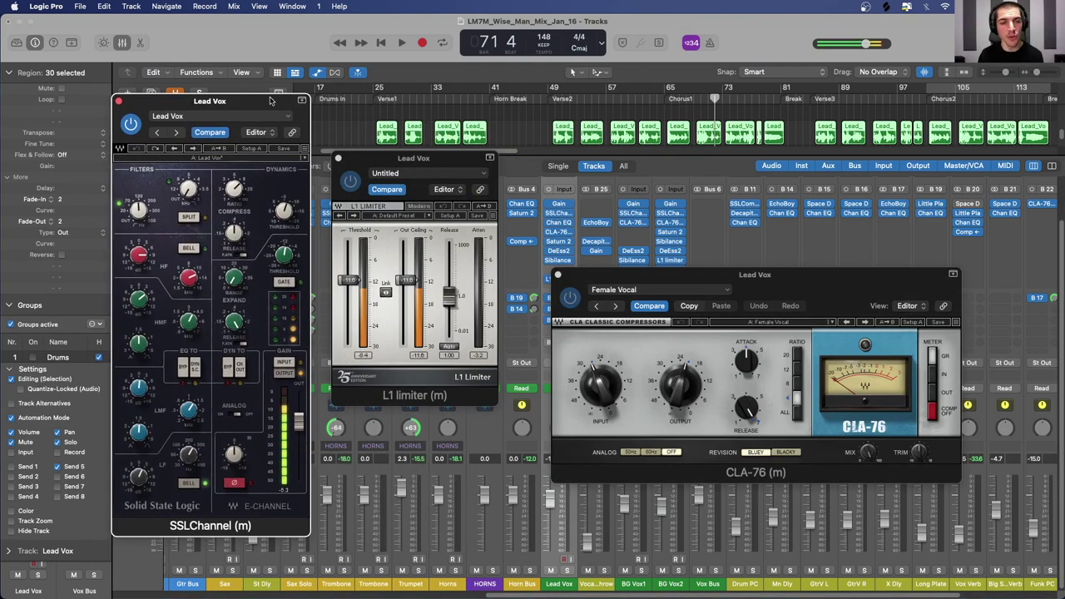
{"action": "left_click", "coordinate": [557, 275]}
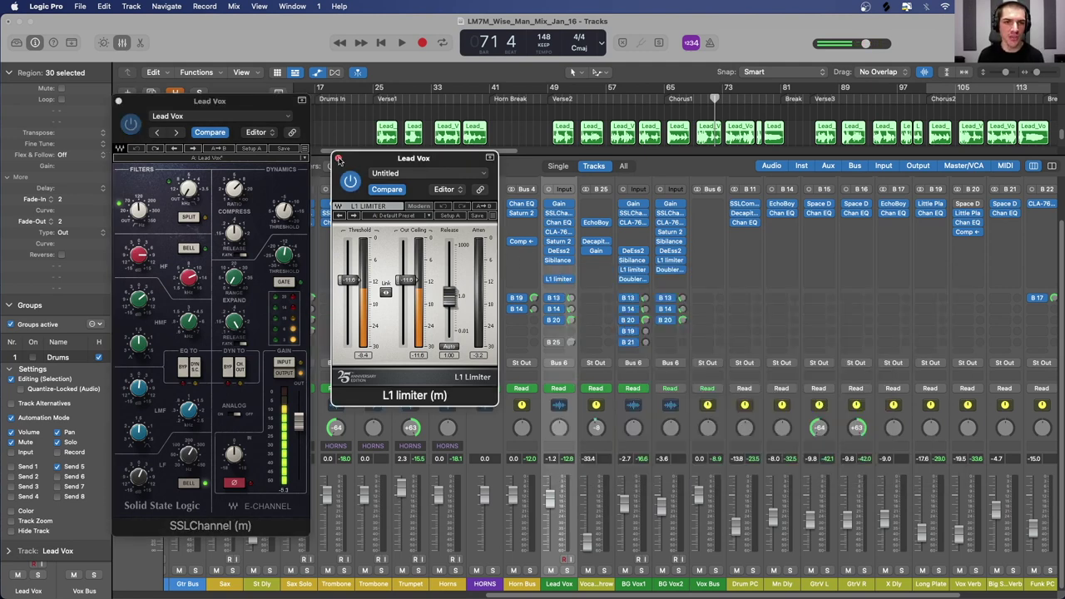
{"action": "left_click", "coordinate": [339, 158]}
{"action": "left_click", "coordinate": [118, 101]}
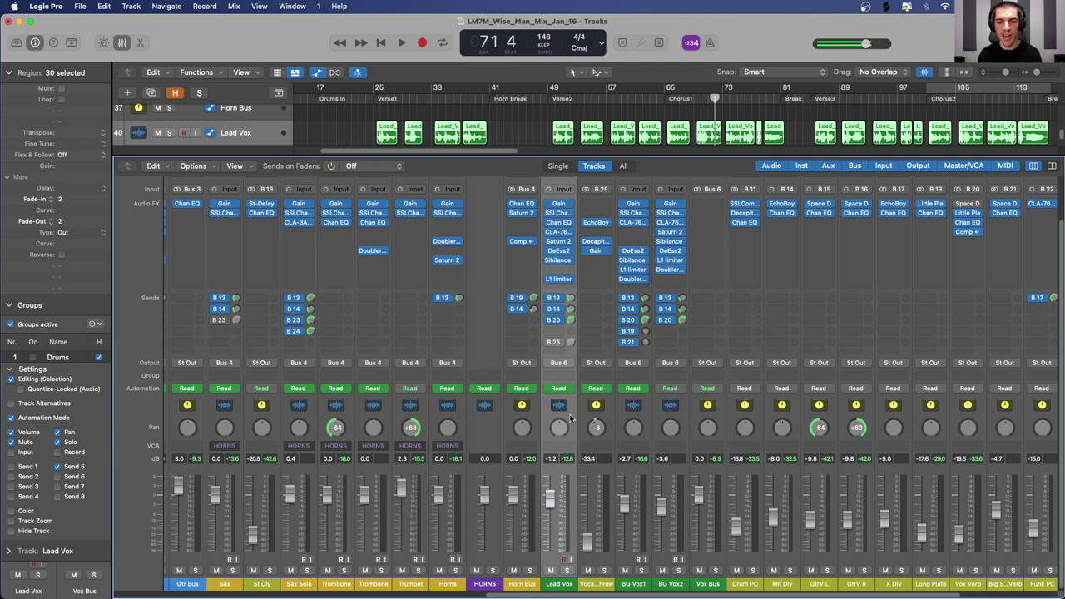
Step: Enlarge the track area, select Drum PC and open its SSLComp and Decapitator windows side by side
{"action": "left_click_drag", "start_coordinate": [524, 155], "coordinate": [524, 214]}
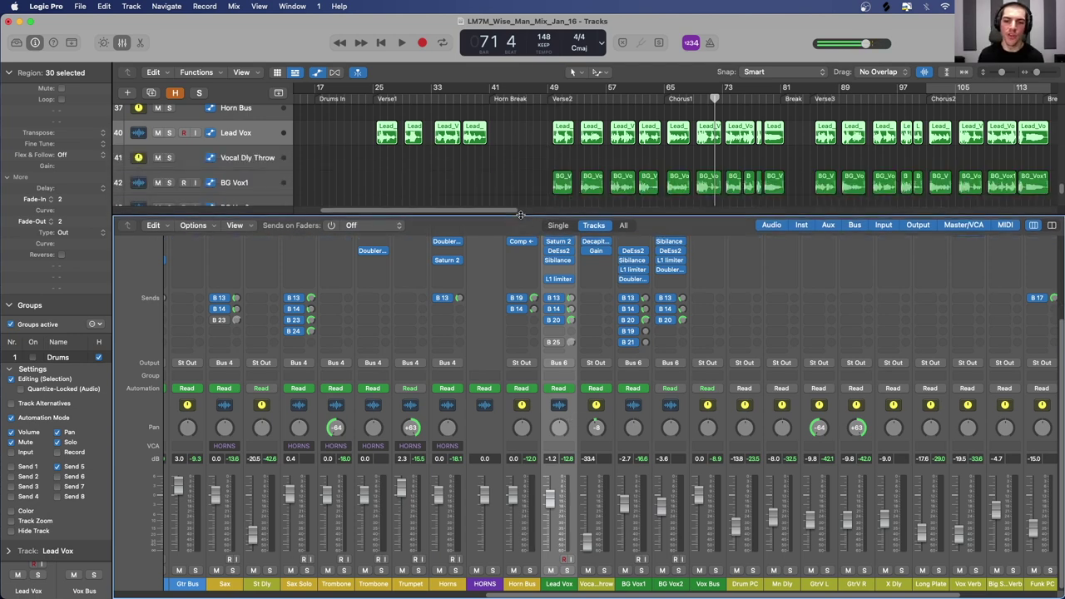
{"action": "scroll", "coordinate": [605, 385], "scroll_direction": "right", "scroll_amount": 5}
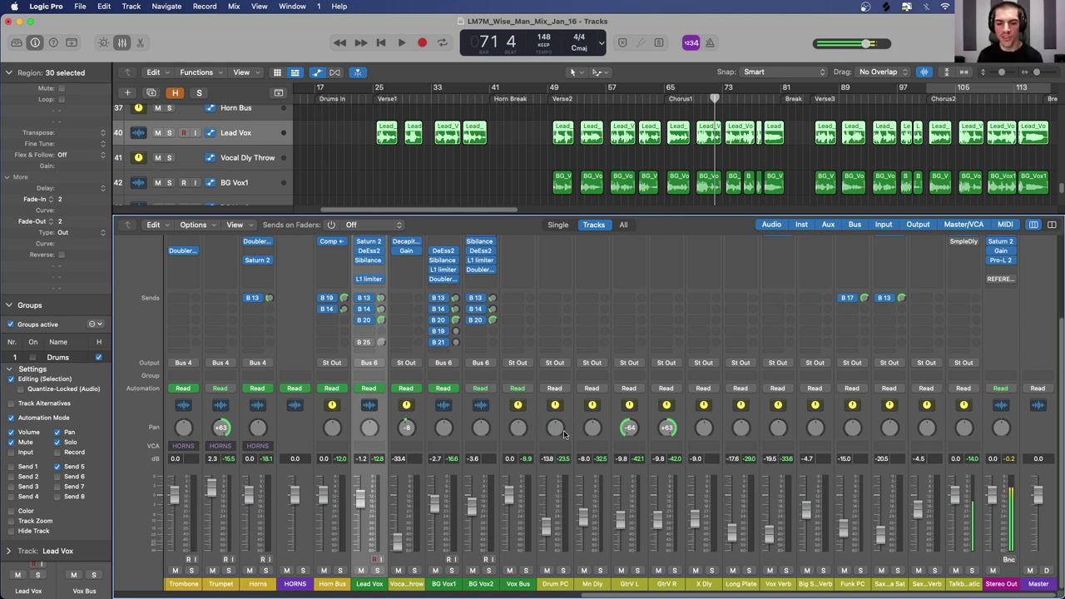
{"action": "left_click", "coordinate": [551, 498]}
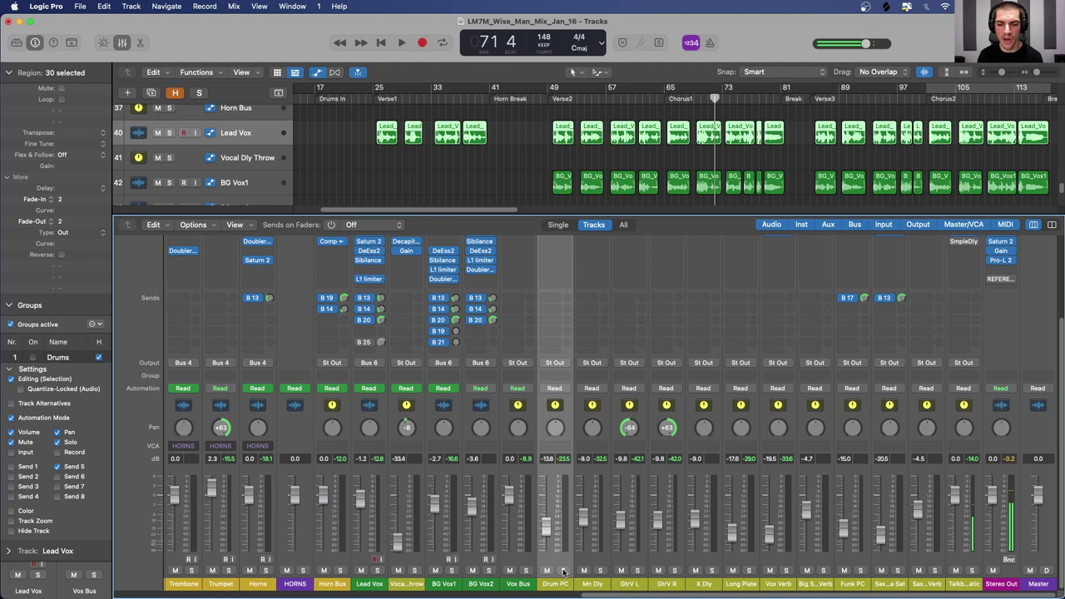
{"action": "scroll", "coordinate": [556, 507], "scroll_direction": "up", "scroll_amount": 3}
{"action": "left_click", "coordinate": [553, 270]}
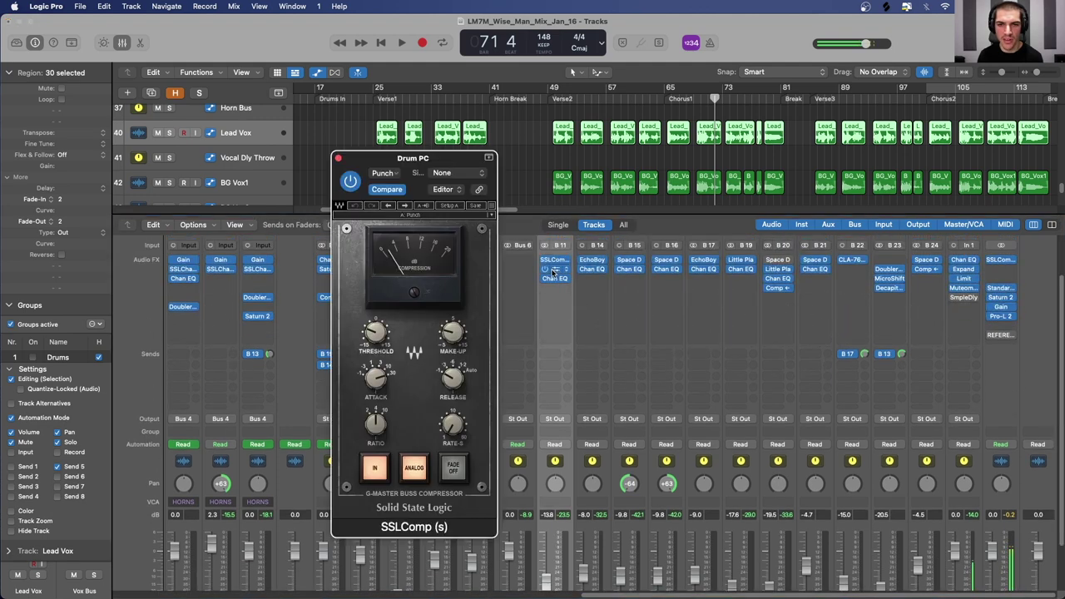
{"action": "left_click", "coordinate": [552, 272]}
{"action": "left_click_drag", "start_coordinate": [428, 171], "coordinate": [385, 162]}
{"action": "left_click_drag", "start_coordinate": [708, 194], "coordinate": [662, 169]}
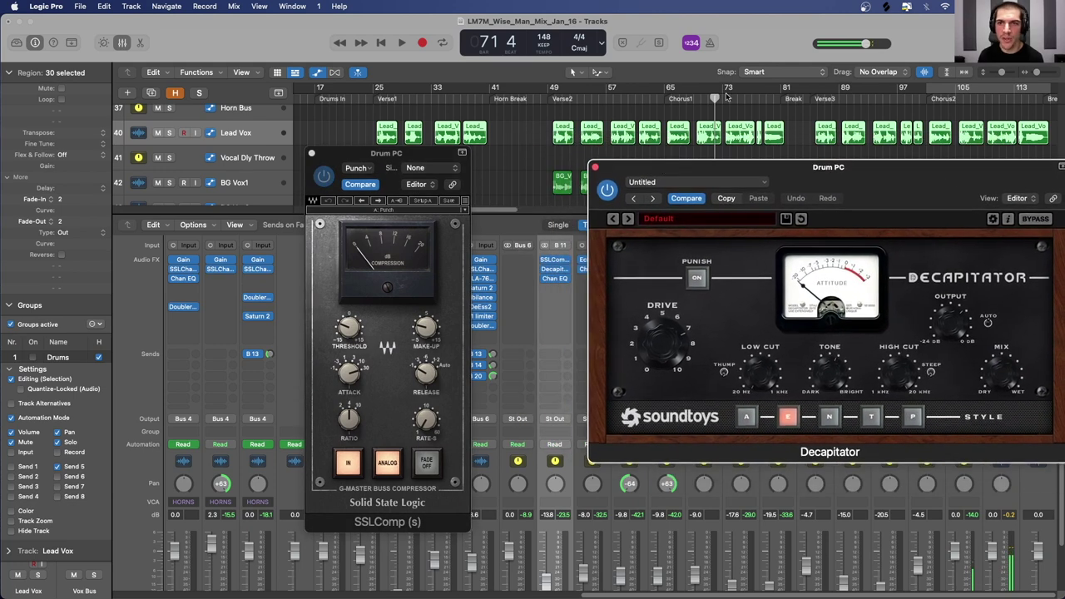
Step: Solo the talkback and drum channels and play from bar 65 to audition the drums with Drum PC's processing
{"action": "left_click", "coordinate": [665, 99]}
{"action": "scroll", "coordinate": [521, 555], "scroll_direction": "down", "scroll_amount": 3}
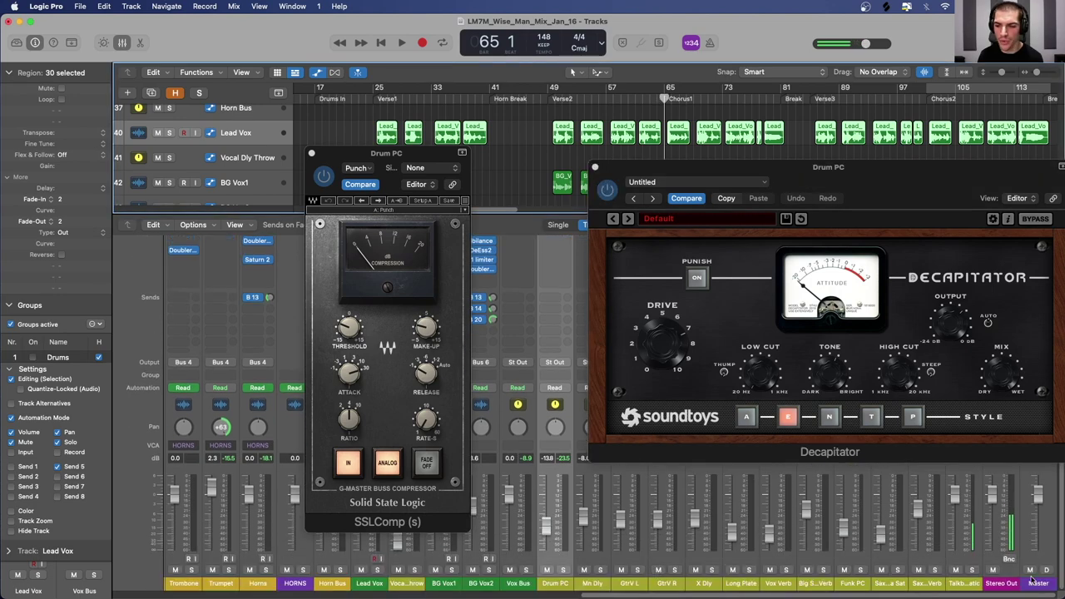
{"action": "left_click", "coordinate": [972, 573]}
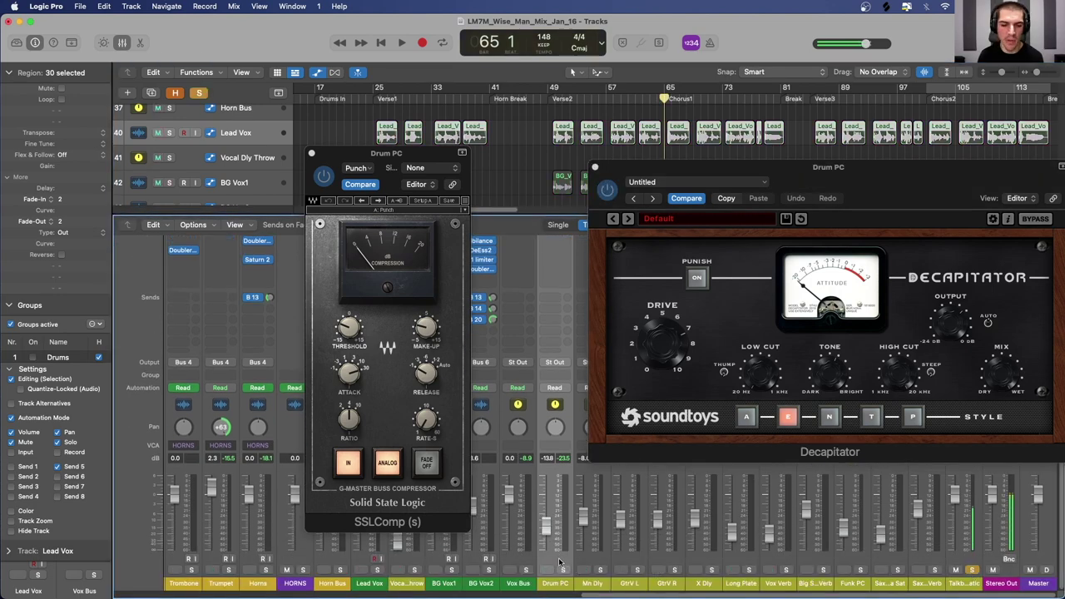
{"action": "scroll", "coordinate": [560, 563], "scroll_direction": "left", "scroll_amount": 5}
{"action": "scroll", "coordinate": [560, 563], "scroll_direction": "left", "scroll_amount": 6}
{"action": "key", "text": "space"}
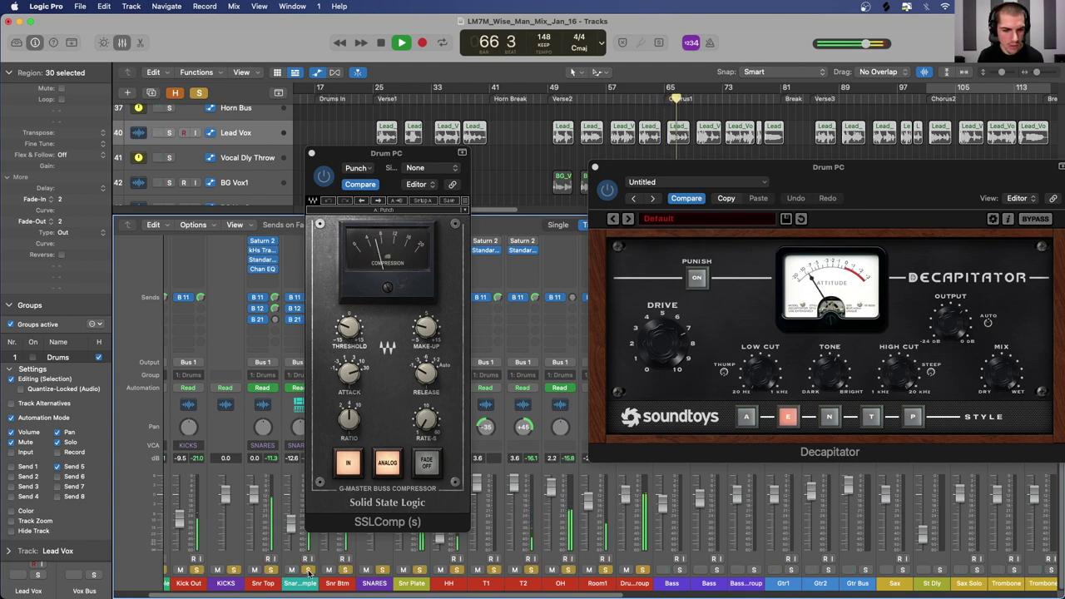
Step: Raise the Drum PC fader to -12.0 dB and solo the channel during playback
{"action": "scroll", "coordinate": [377, 565], "scroll_direction": "right", "scroll_amount": 15}
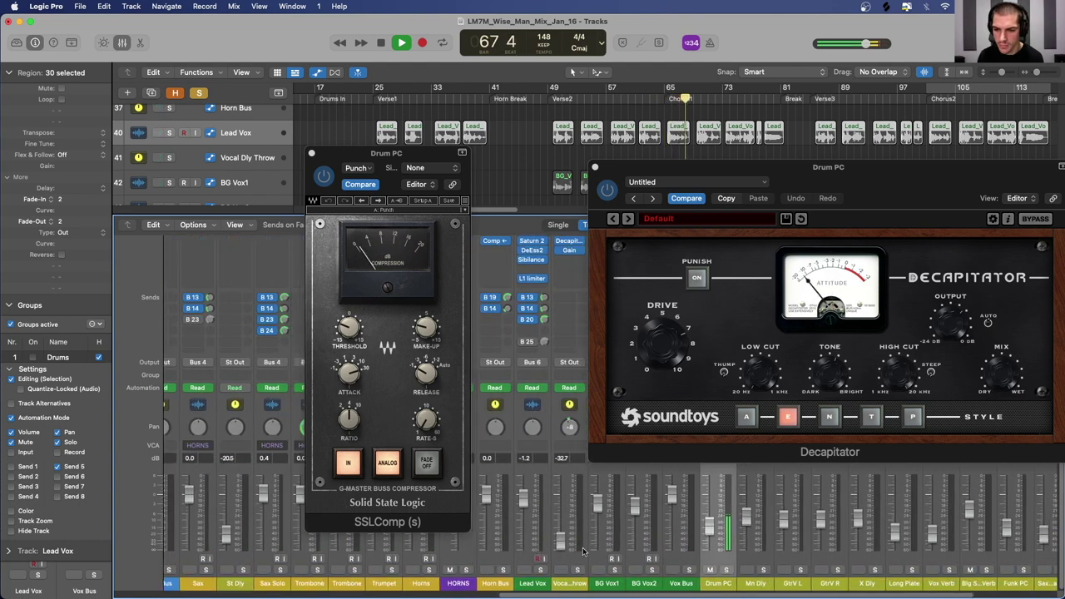
{"action": "mouse_move", "coordinate": [618, 524]}
{"action": "left_mouse_down"}
{"action": "mouse_move", "coordinate": [618, 498]}
{"action": "mouse_move", "coordinate": [618, 522]}
{"action": "left_mouse_up"}
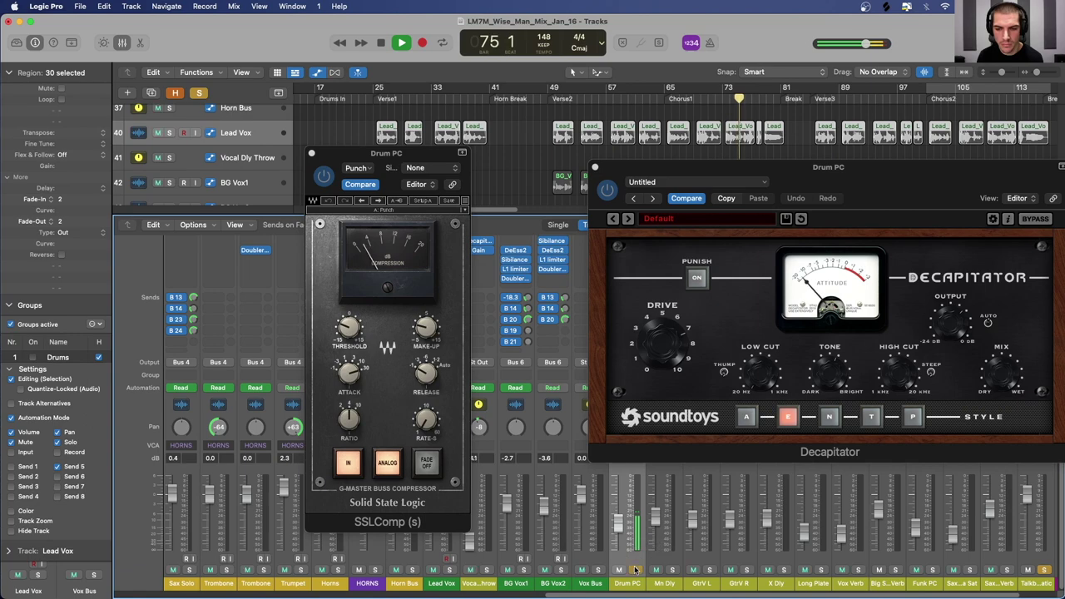
{"action": "key", "text": "s"}
Step: Unsolo the drum tracks to audition Drum PC alone, then stop playback and close its Decapitator and SSLComp windows
{"action": "scroll", "coordinate": [516, 534], "scroll_direction": "left", "scroll_amount": 10}
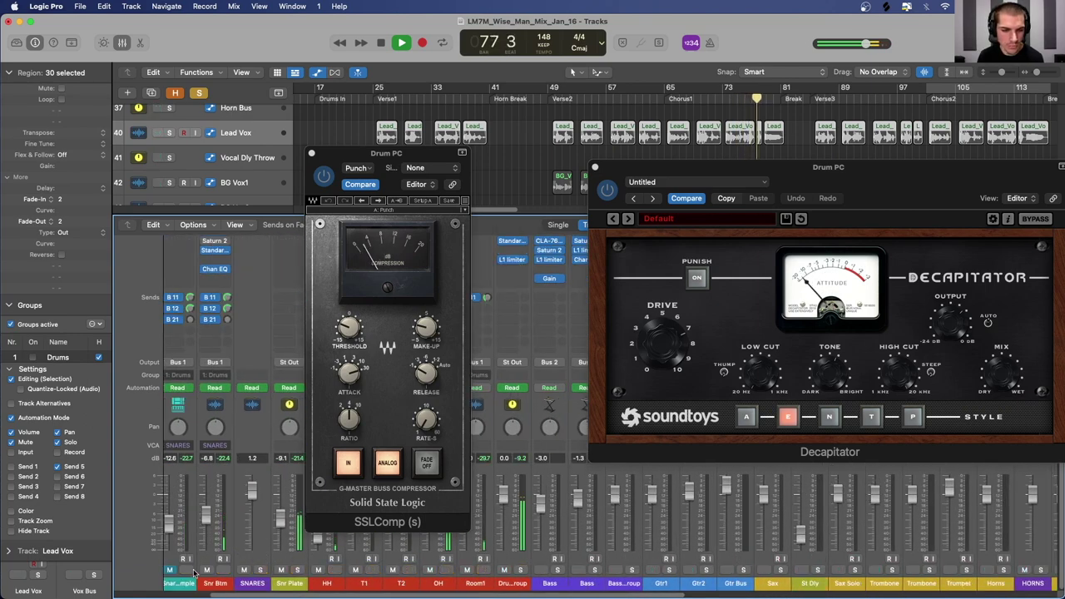
{"action": "scroll", "coordinate": [198, 574], "scroll_direction": "left", "scroll_amount": 4}
{"action": "scroll", "coordinate": [198, 574], "scroll_direction": "left", "scroll_amount": 2}
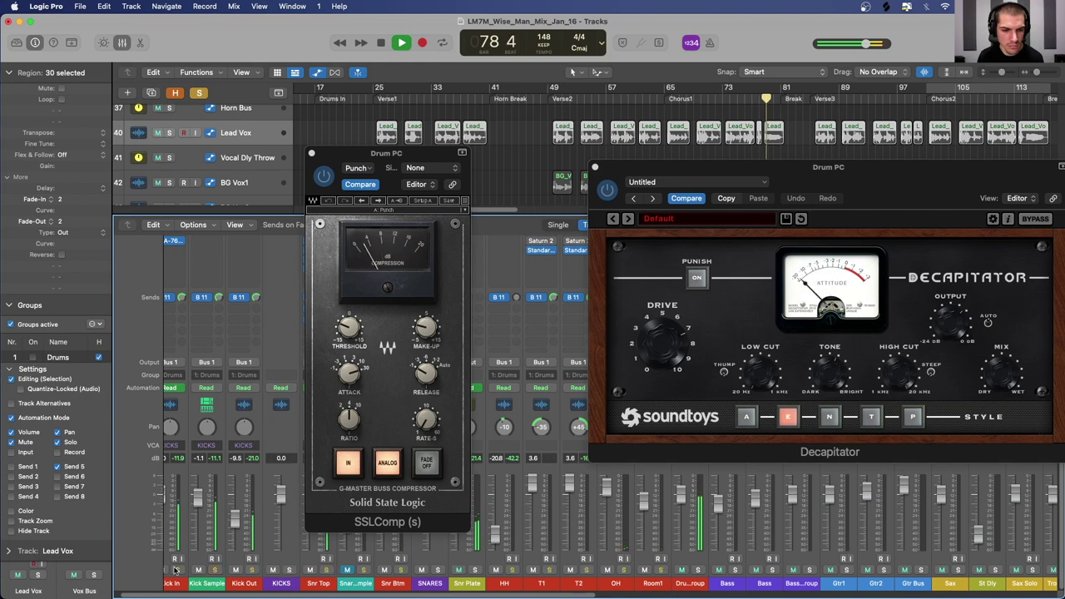
{"action": "scroll", "coordinate": [177, 574], "scroll_direction": "right", "scroll_amount": 20}
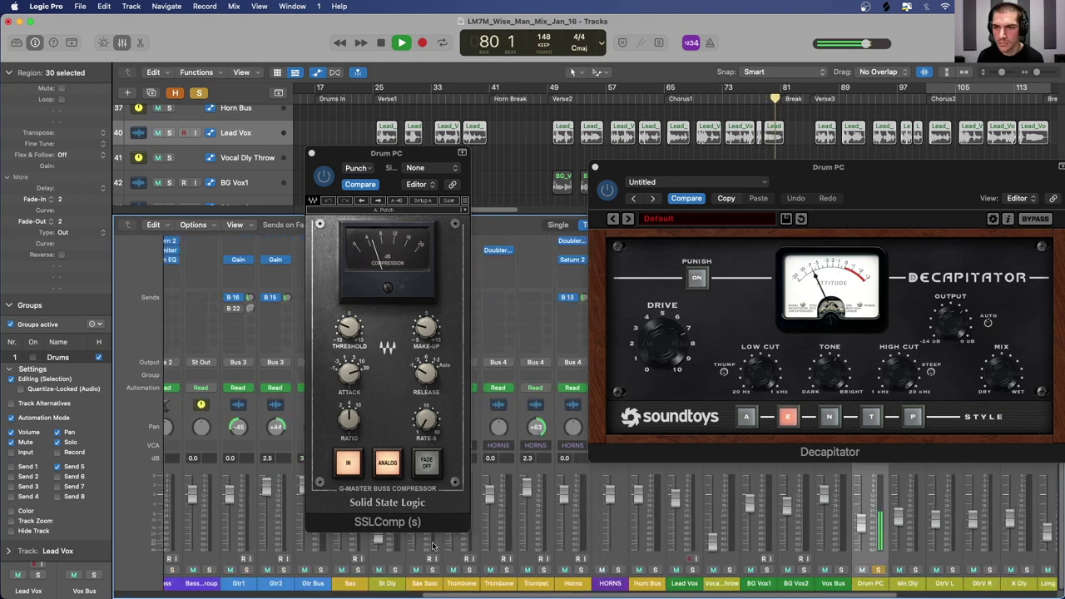
{"action": "scroll", "coordinate": [432, 546], "scroll_direction": "right", "scroll_amount": 4}
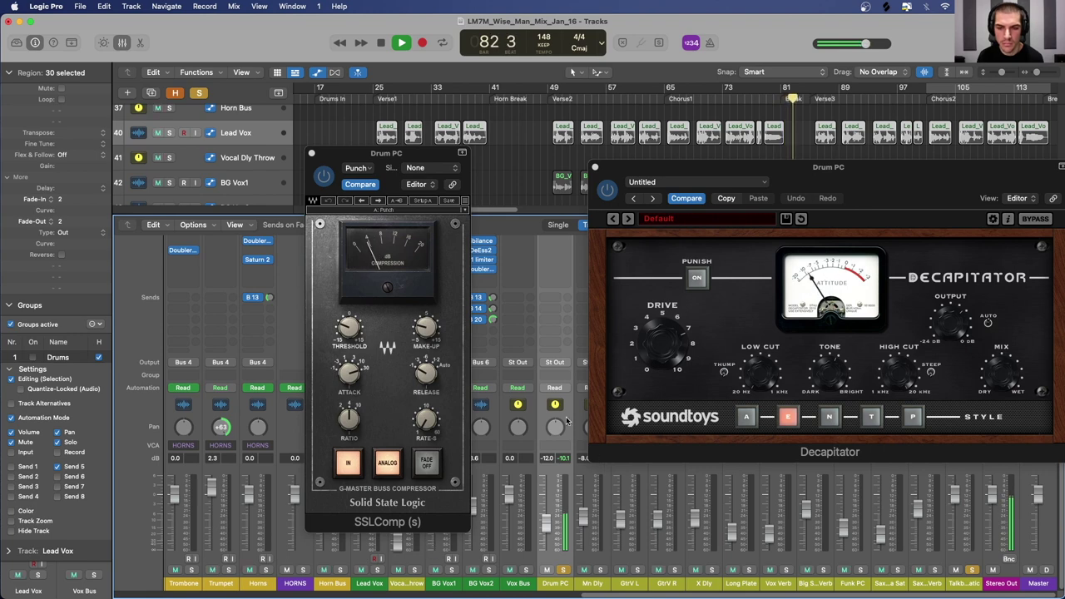
{"action": "key", "text": "space"}
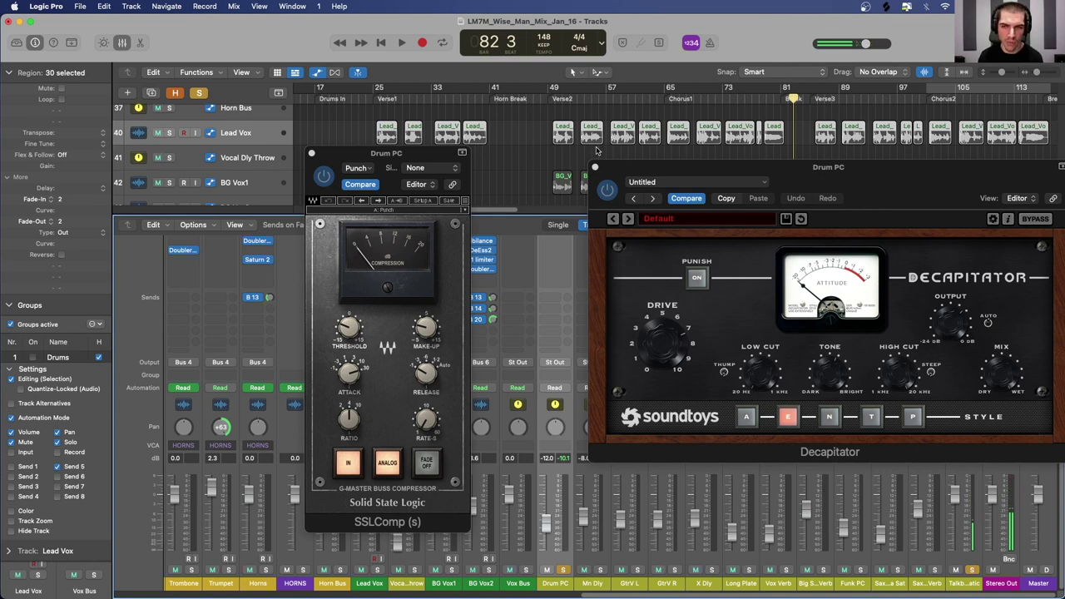
{"action": "left_click", "coordinate": [594, 167]}
{"action": "left_click", "coordinate": [309, 153]}
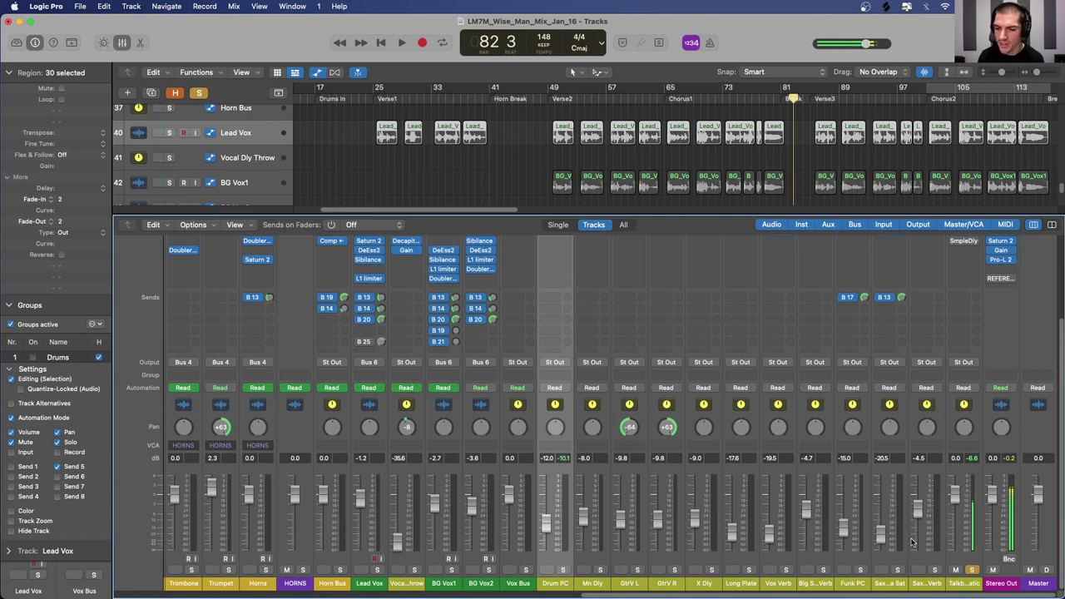
Step: Select and solo the Sax Para Sat channel and place the playhead at bar 133, the start of the Sax Solo section
{"action": "left_click", "coordinate": [904, 414]}
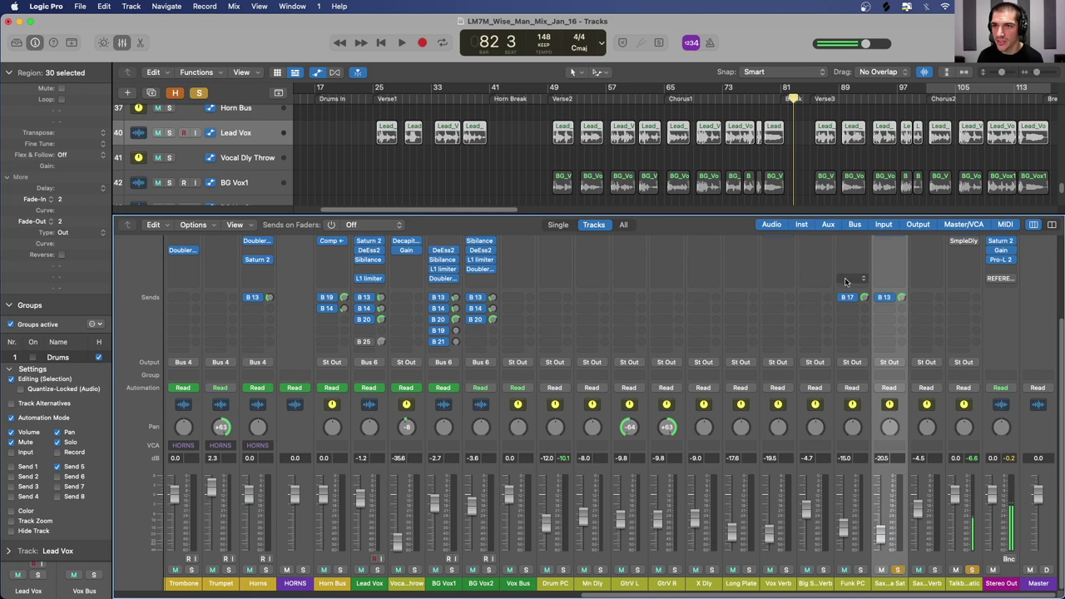
{"action": "scroll", "coordinate": [744, 129], "scroll_direction": "right", "scroll_amount": 10}
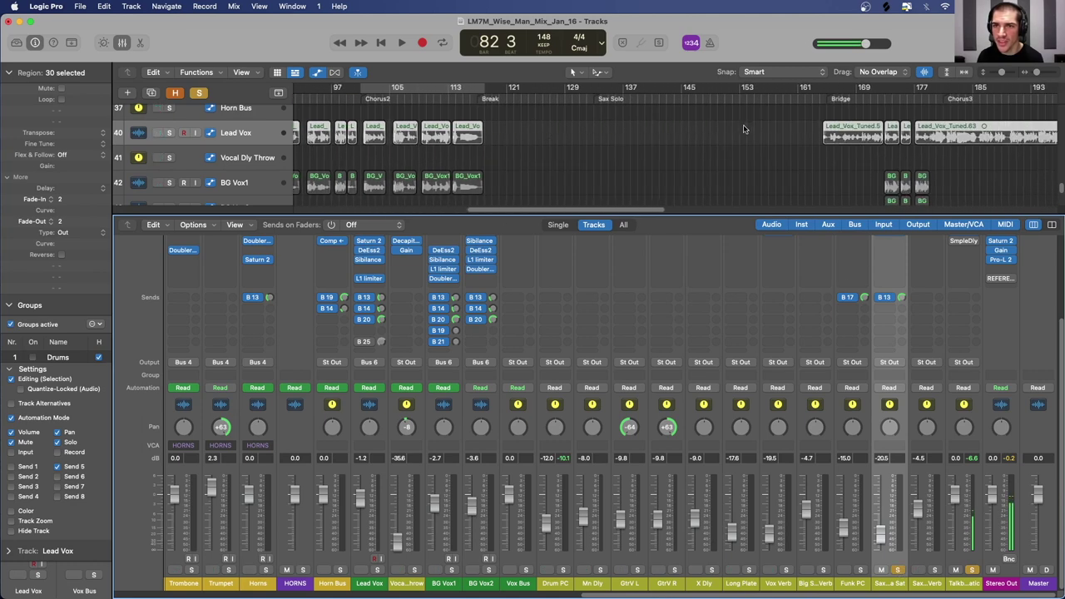
{"action": "left_click", "coordinate": [609, 101]}
Step: Open the Doubler2, MicroShift and Decapitator plug-in windows of the Sax Para Sat channel
{"action": "scroll", "coordinate": [889, 320], "scroll_direction": "up", "scroll_amount": 5}
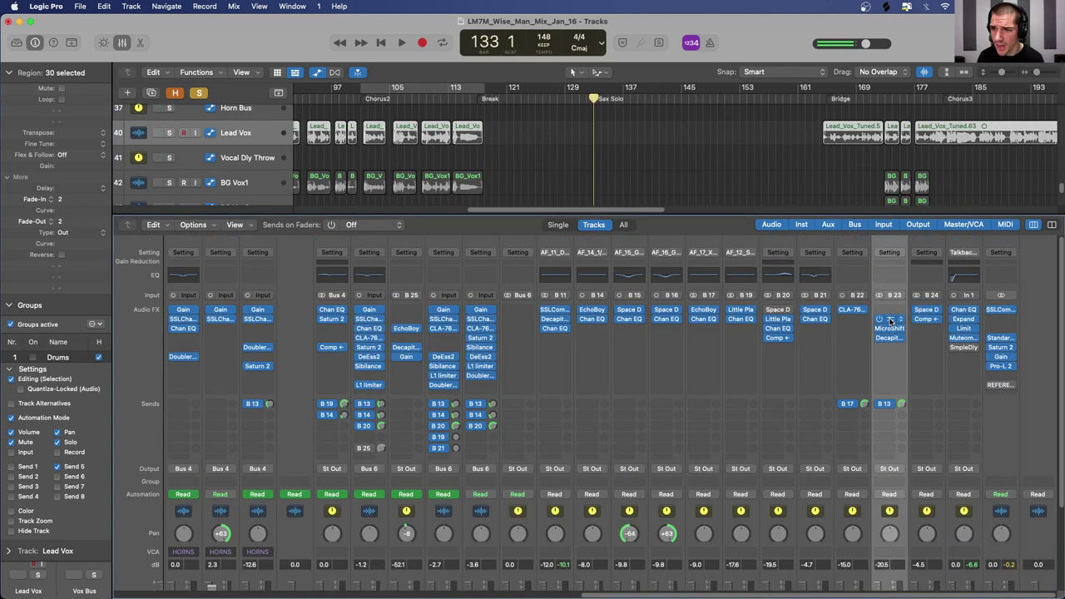
{"action": "left_click", "coordinate": [884, 319]}
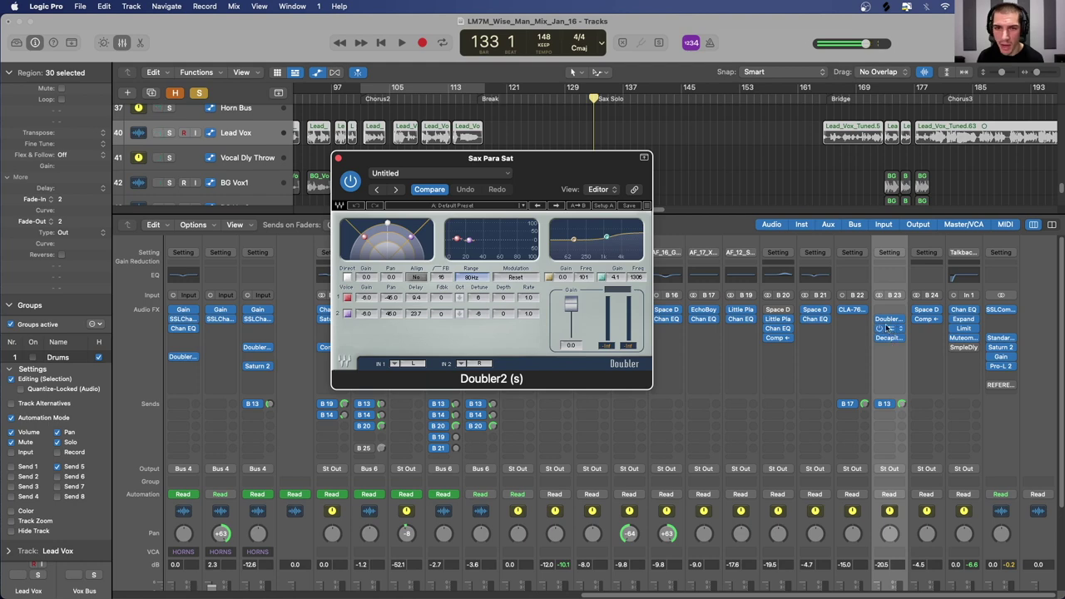
{"action": "left_click", "coordinate": [888, 329]}
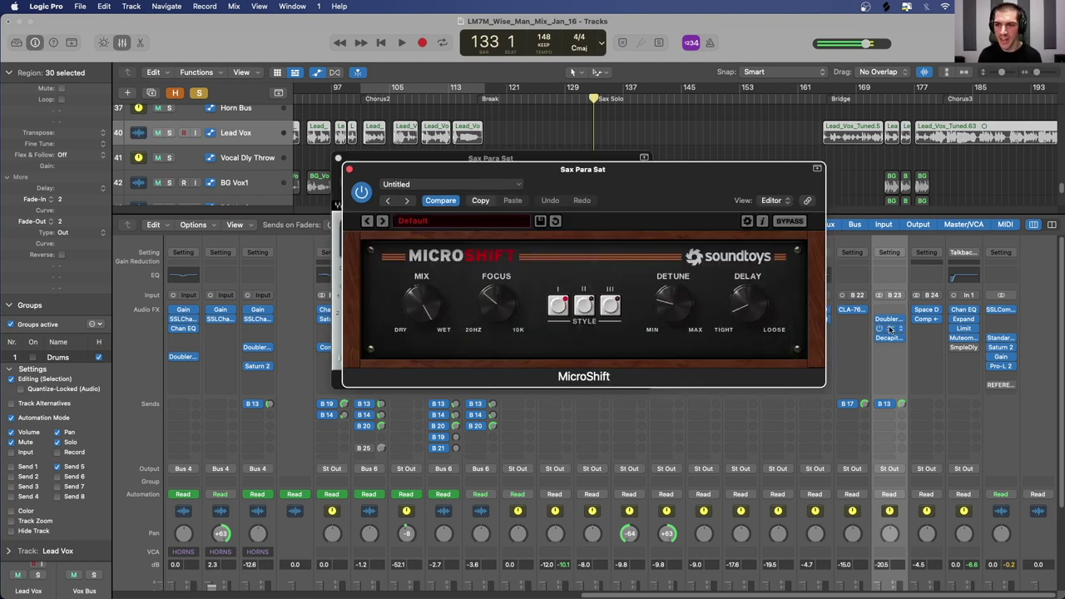
{"action": "left_click", "coordinate": [888, 337]}
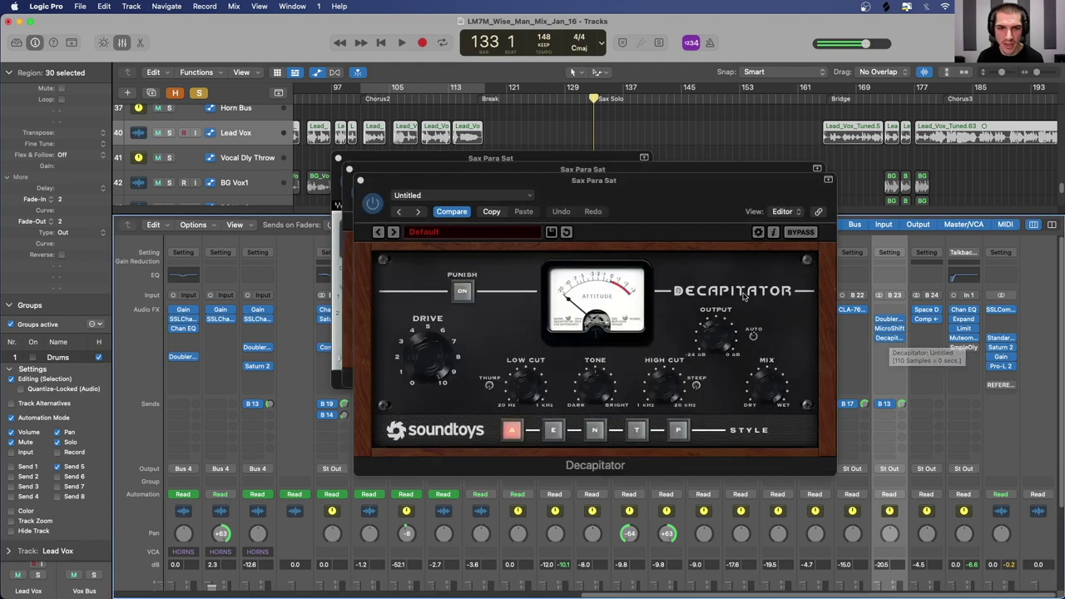
Step: Go over Decapitator's Drive control and A style, and audition the soloed Sax Para Sat channel from bar 133
{"action": "left_click_drag", "start_coordinate": [440, 358], "coordinate": [439, 336]}
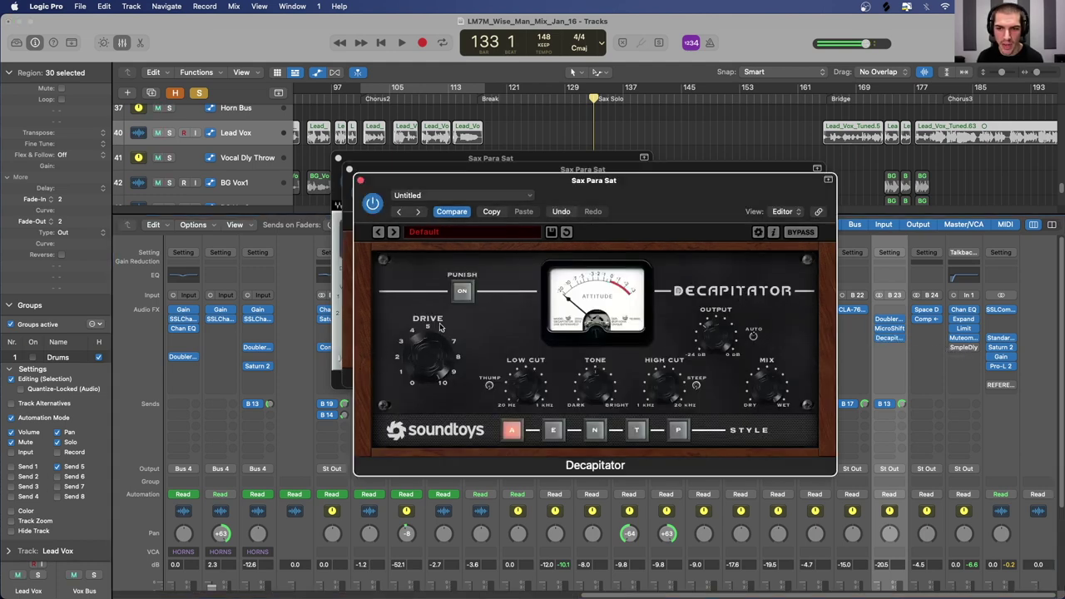
{"action": "left_click", "coordinate": [510, 431]}
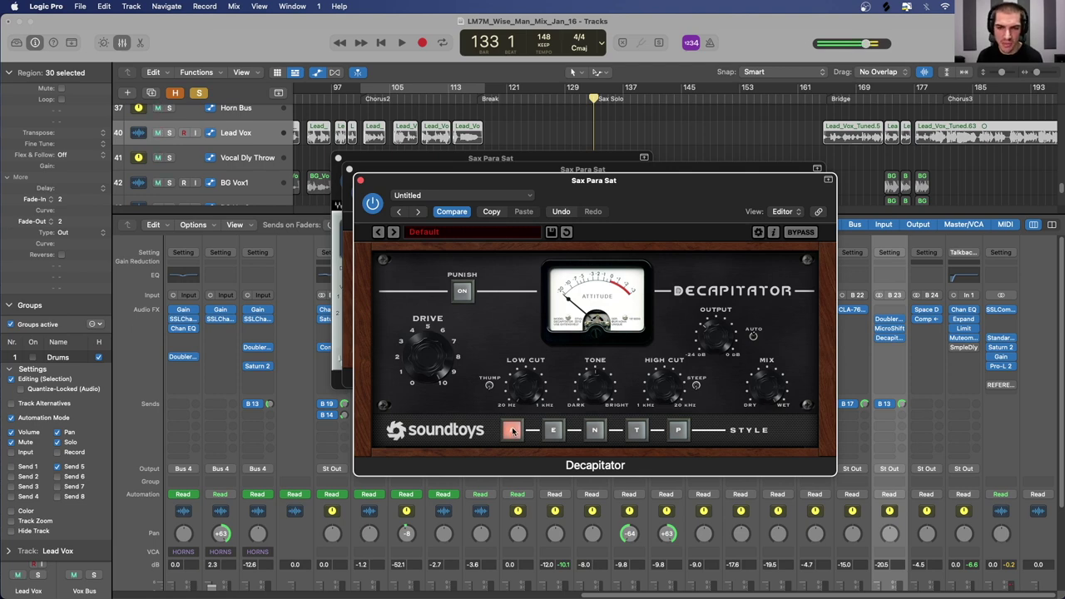
{"action": "key", "text": "space"}
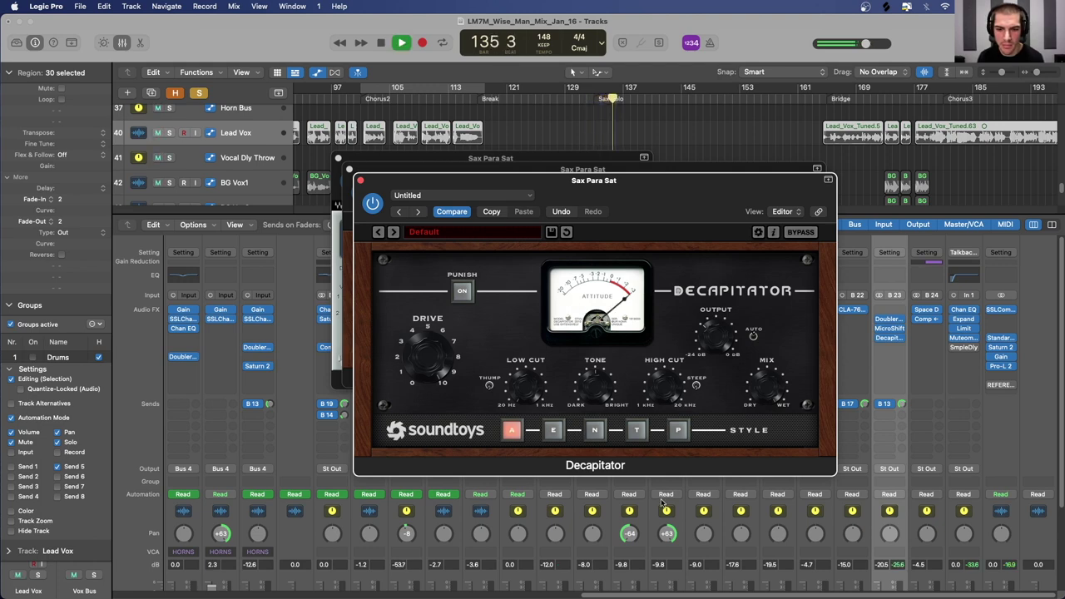
{"action": "key", "text": "space"}
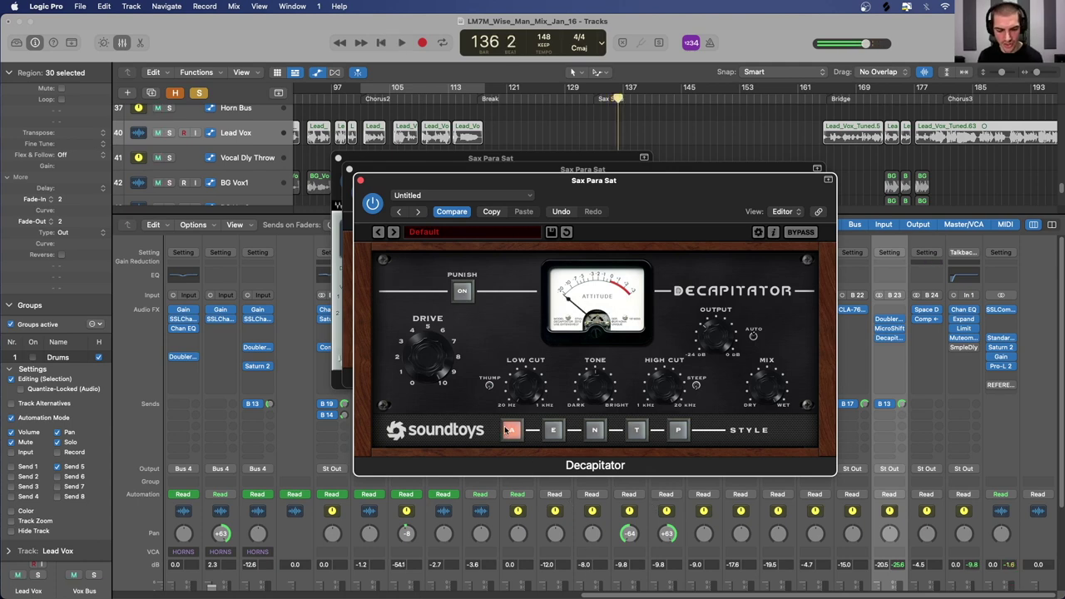
Step: Solo the Sax Solo track and play it, toggling the mute on Sax Para Sat to compare with and without the parallel effect
{"action": "scroll", "coordinate": [515, 542], "scroll_direction": "down", "scroll_amount": 5}
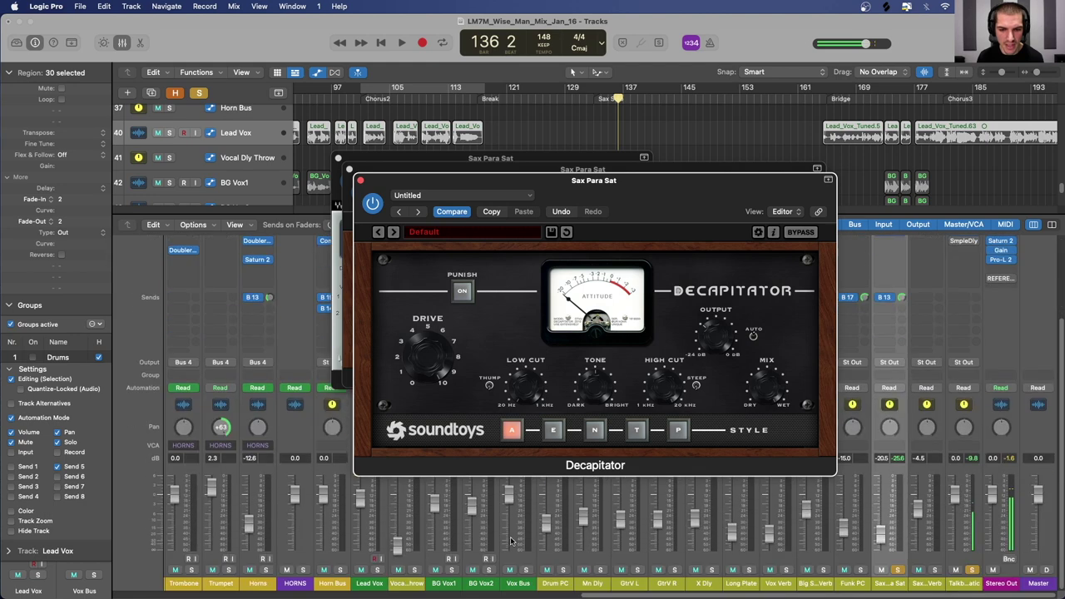
{"action": "scroll", "coordinate": [449, 559], "scroll_direction": "left", "scroll_amount": 6}
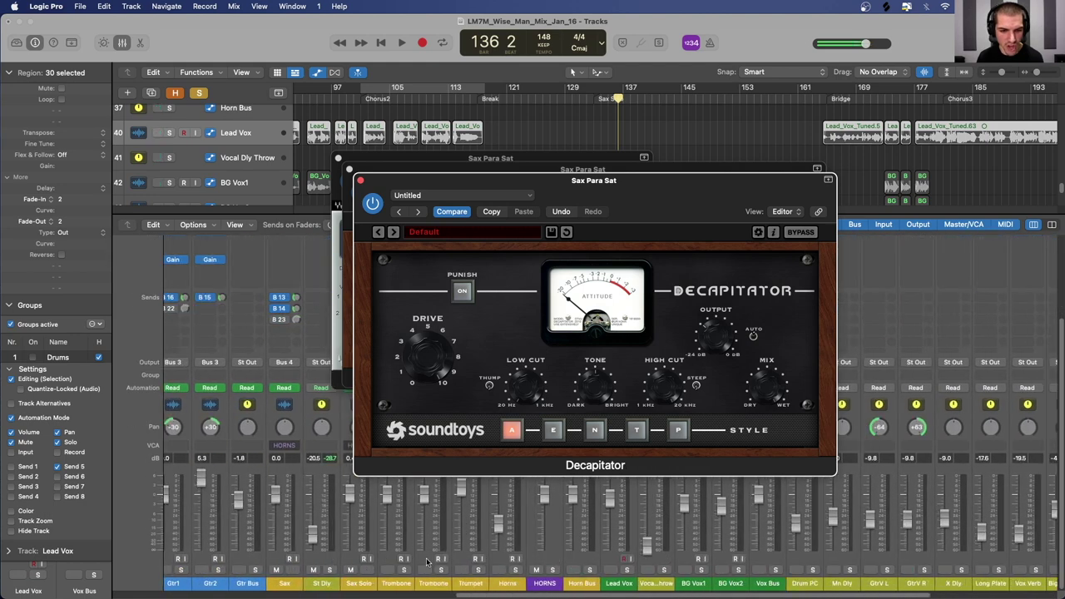
{"action": "left_click", "coordinate": [367, 571]}
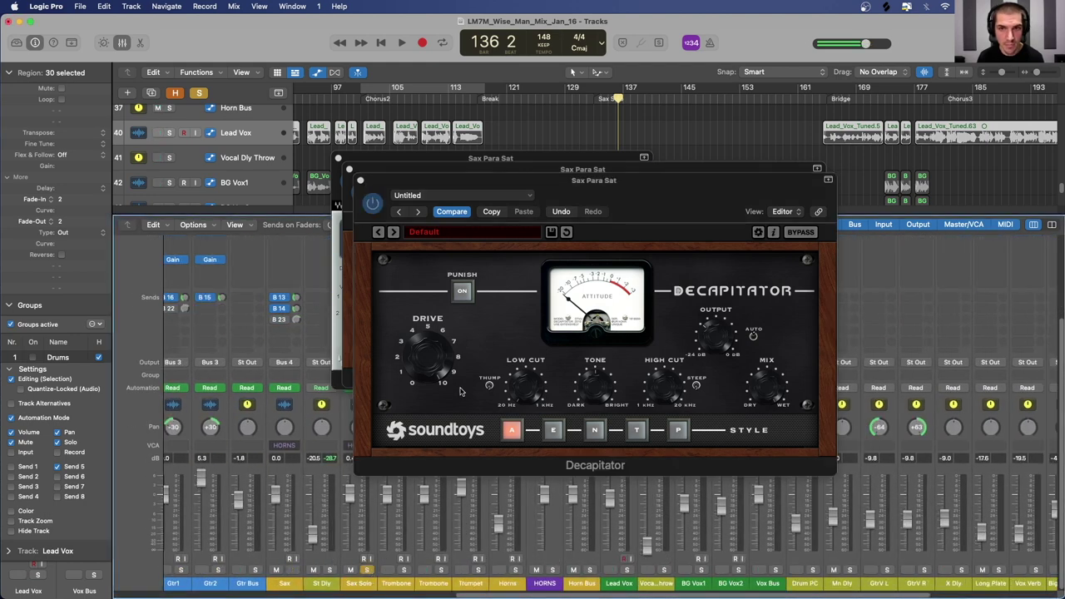
{"action": "key", "text": "space"}
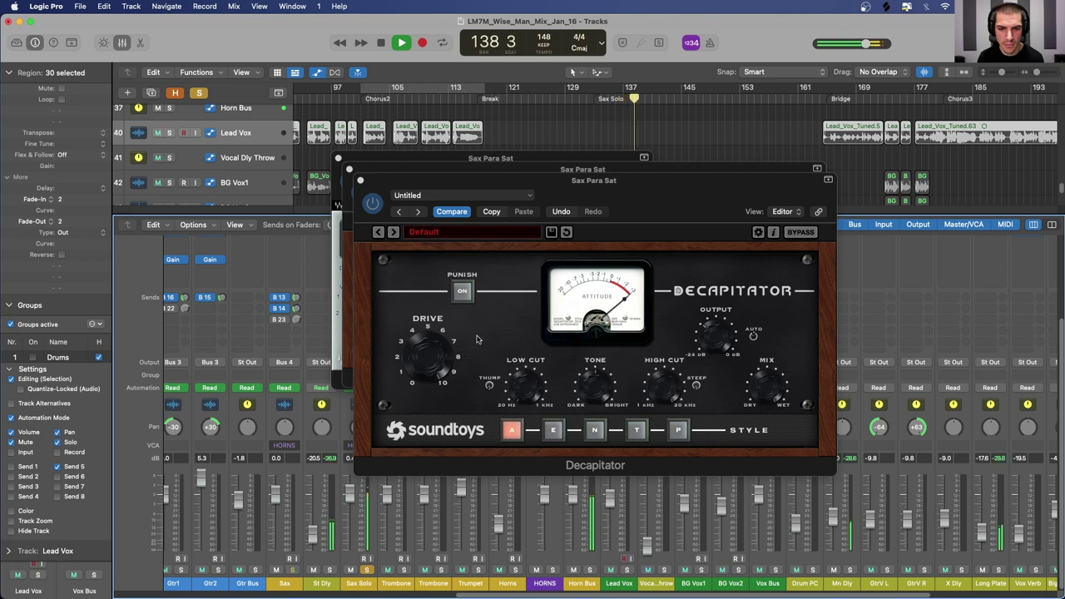
{"action": "scroll", "coordinate": [829, 528], "scroll_direction": "right", "scroll_amount": 5}
{"action": "scroll", "coordinate": [829, 528], "scroll_direction": "right", "scroll_amount": 2}
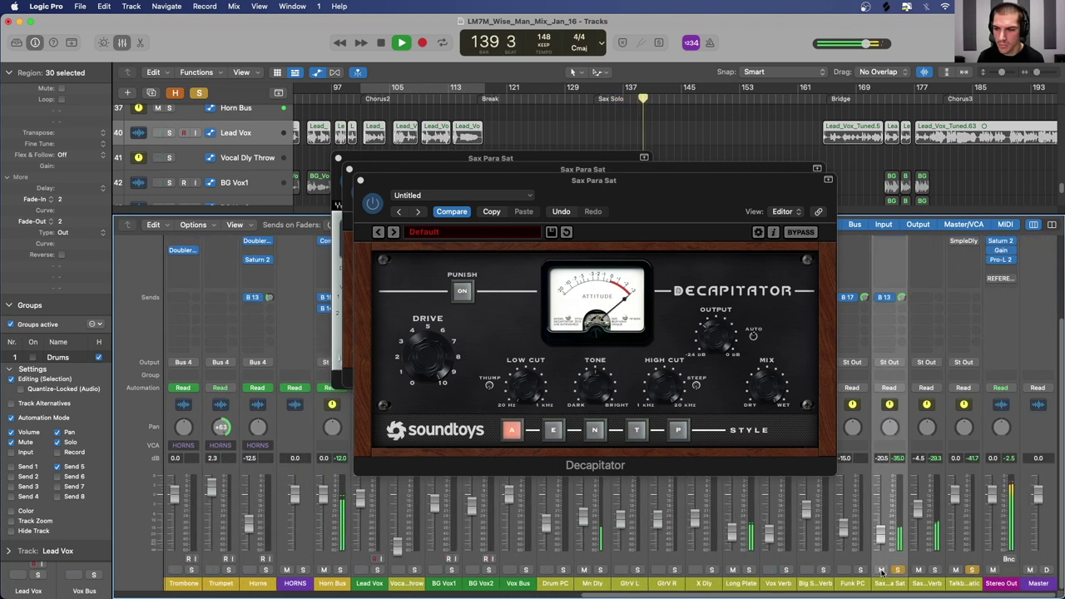
{"action": "left_click", "coordinate": [881, 571]}
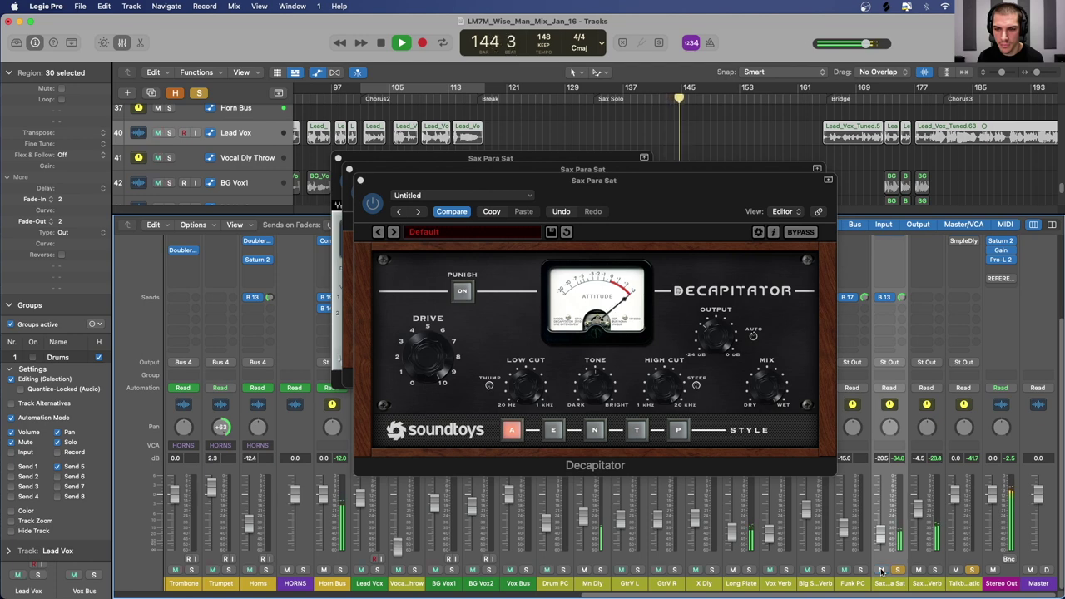
{"action": "key", "text": "space"}
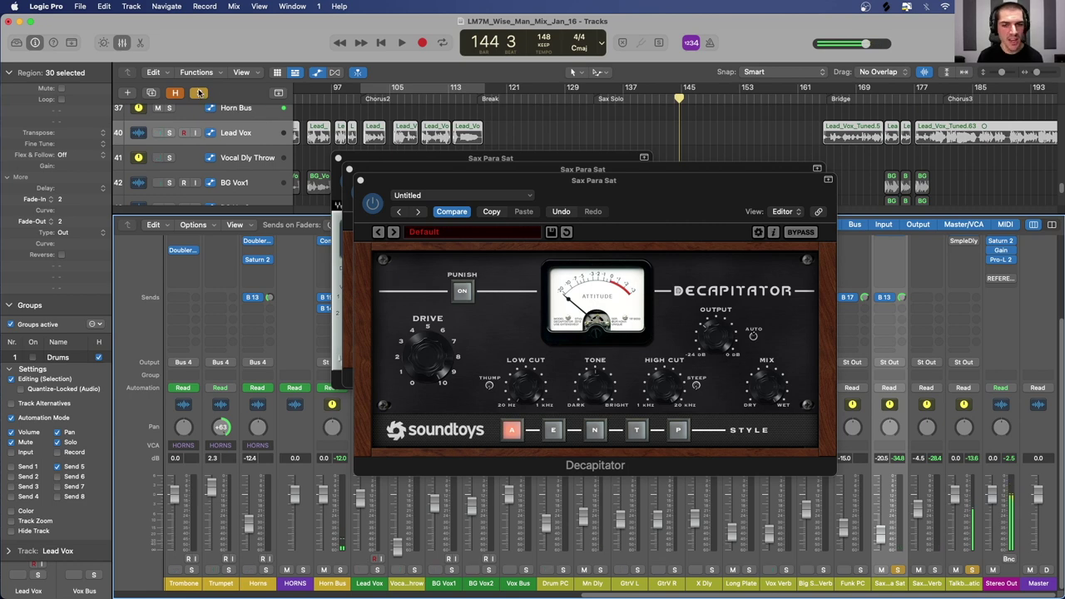
Step: Clear all solos, play the full mix from bar 144 to compare Sax Para Sat muted and unmuted, and raise its fader to -17.0 dB
{"action": "left_click_drag", "start_coordinate": [584, 193], "coordinate": [582, 166]}
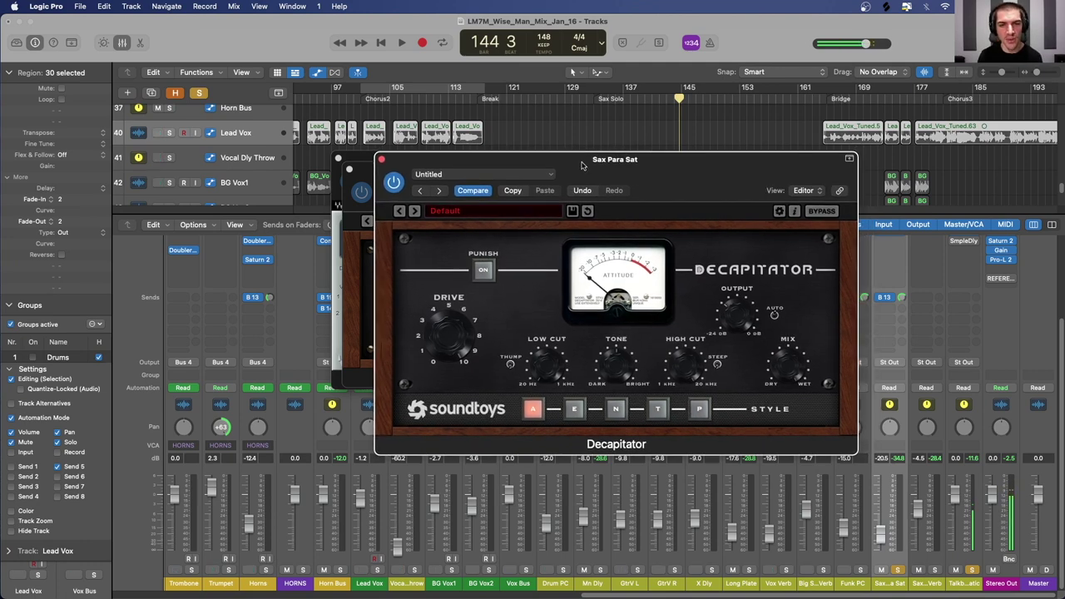
{"action": "left_click", "coordinate": [198, 93]}
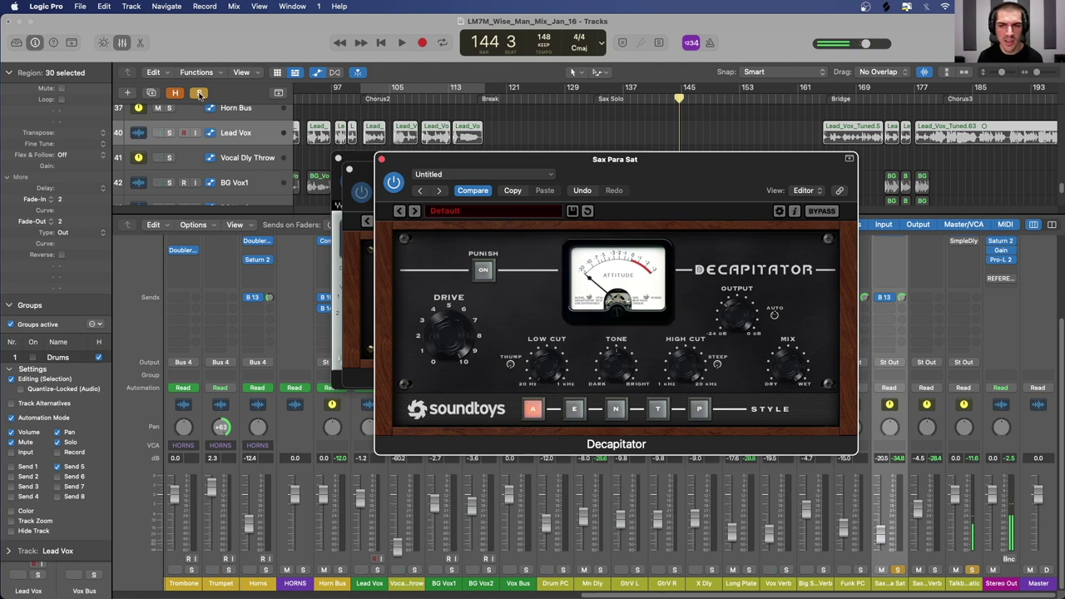
{"action": "left_click", "coordinate": [199, 93]}
{"action": "key", "text": "space"}
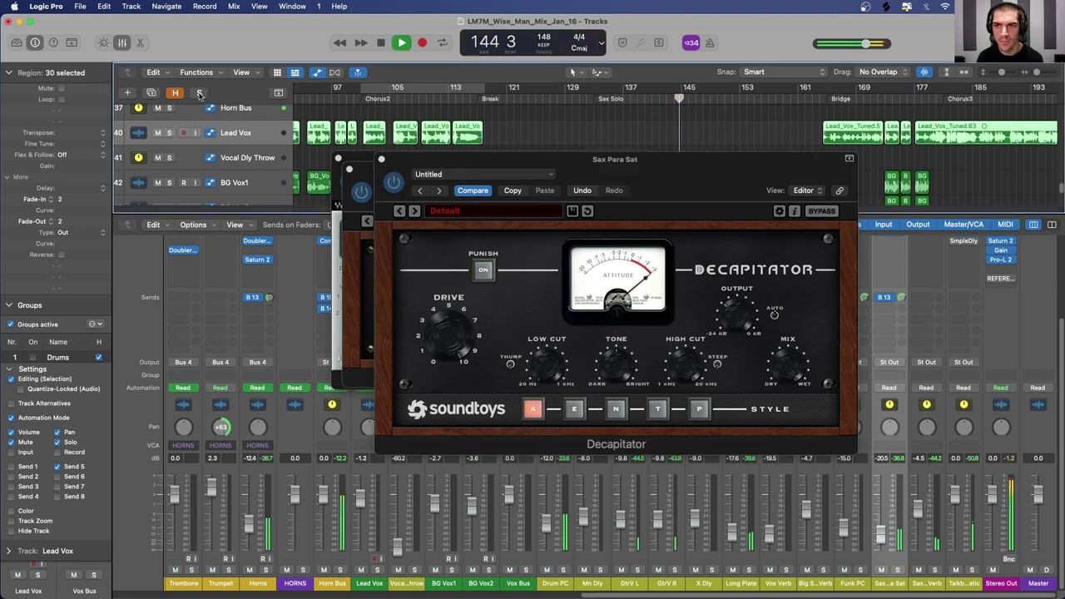
{"action": "left_click", "coordinate": [881, 571]}
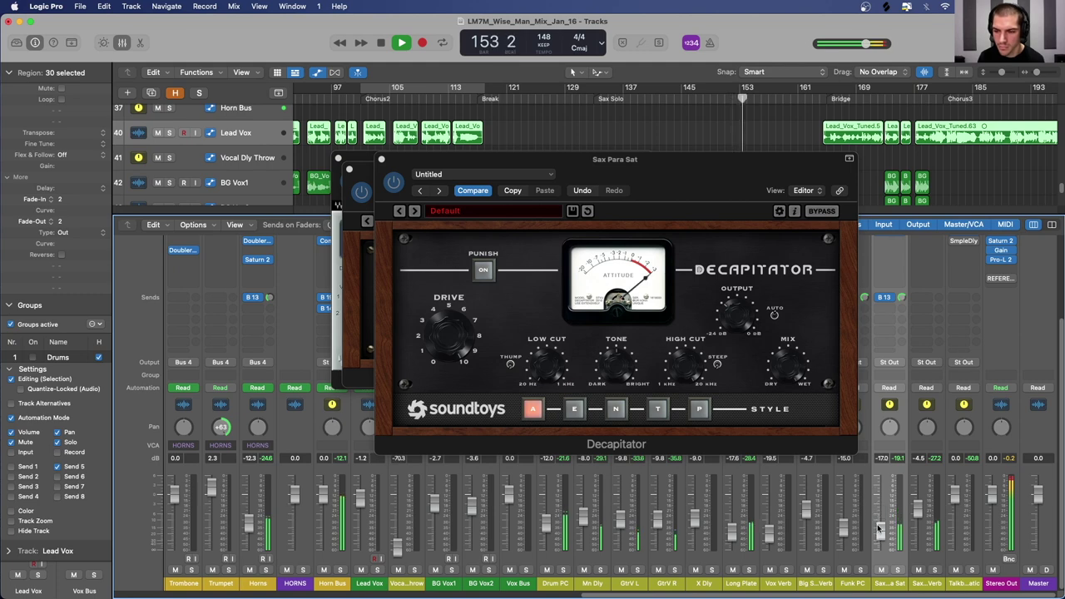
{"action": "key", "text": "space"}
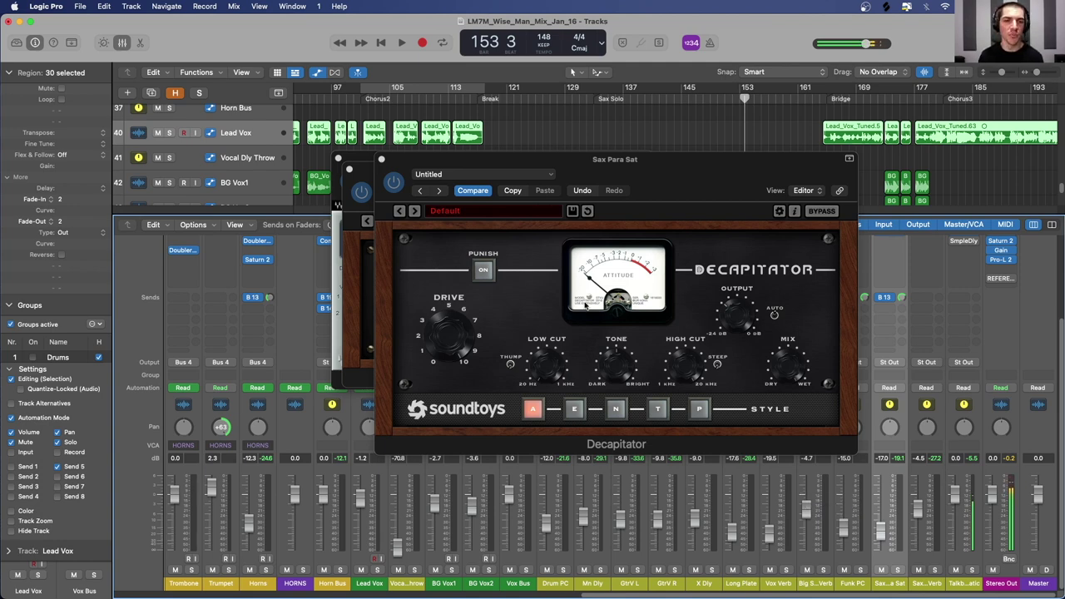
Step: Close the Decapitator, MicroShift and Doubler2 windows of Sax Para Sat
{"action": "left_click", "coordinate": [381, 159]}
{"action": "left_click", "coordinate": [350, 169]}
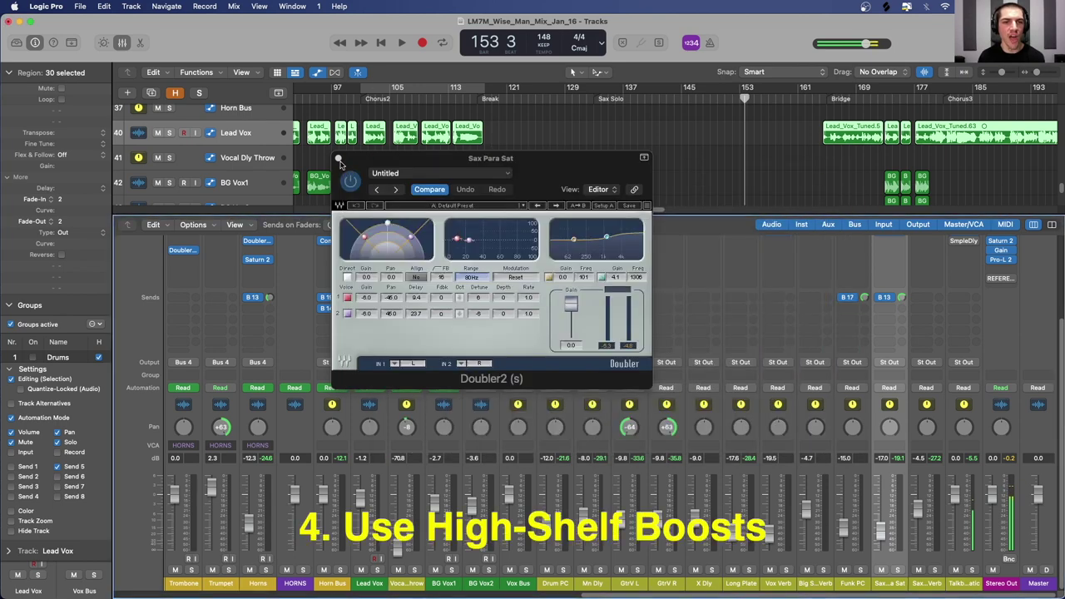
{"action": "left_click", "coordinate": [340, 160]}
Step: Look over the Lead Vox channel and select the Sax Solo channel to inspect its insert plug-ins
{"action": "scroll", "coordinate": [381, 409], "scroll_direction": "up", "scroll_amount": 1}
{"action": "scroll", "coordinate": [381, 408], "scroll_direction": "up", "scroll_amount": 2}
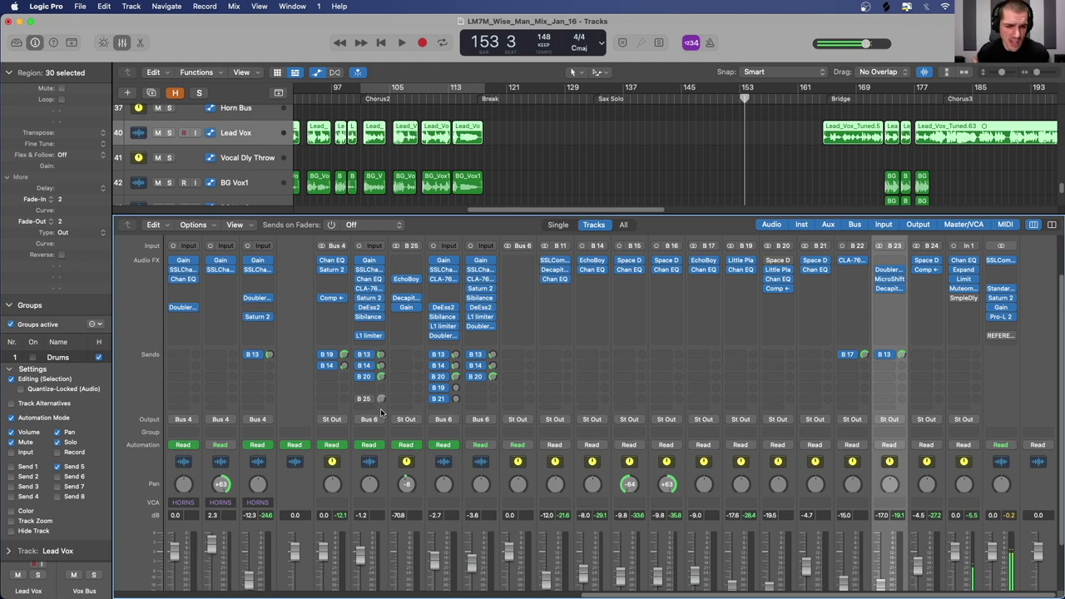
{"action": "scroll", "coordinate": [386, 434], "scroll_direction": "down", "scroll_amount": 3}
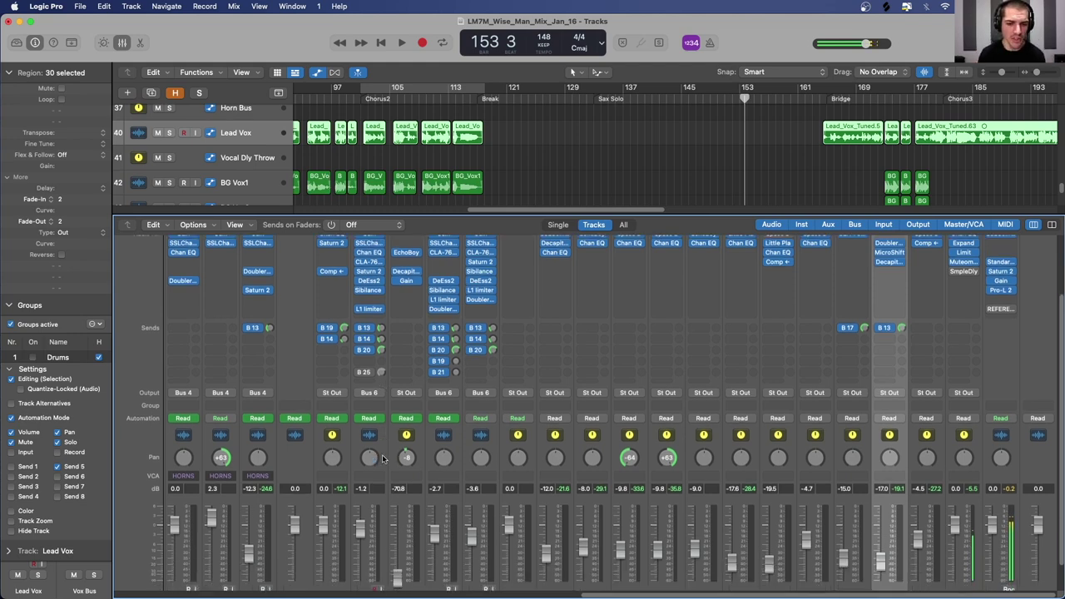
{"action": "left_click", "coordinate": [381, 405]}
{"action": "scroll", "coordinate": [399, 405], "scroll_direction": "left", "scroll_amount": 5}
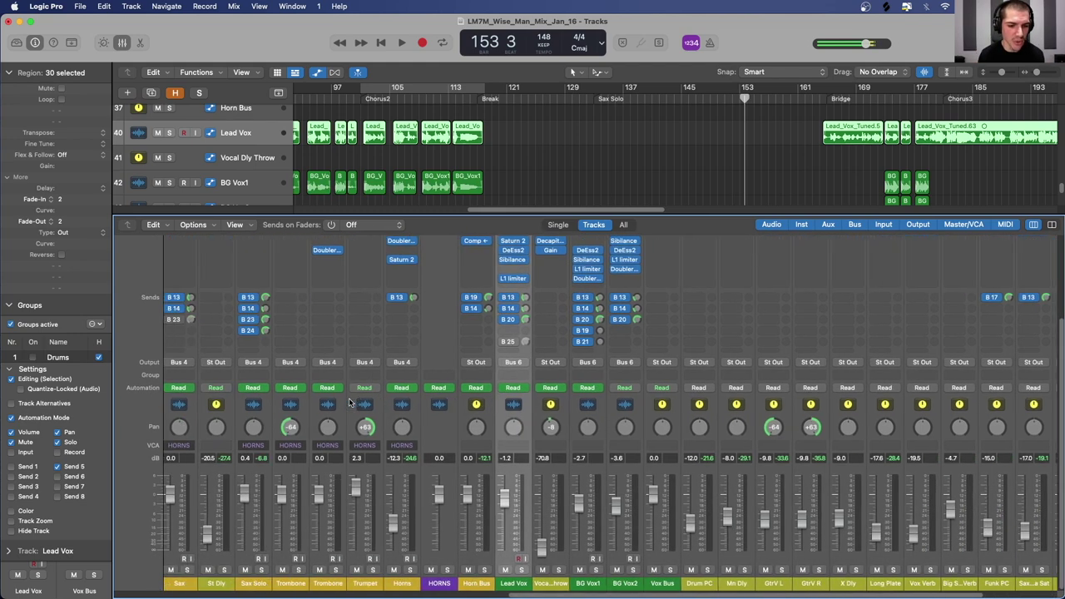
{"action": "left_click", "coordinate": [400, 405]}
{"action": "scroll", "coordinate": [391, 374], "scroll_direction": "up", "scroll_amount": 5}
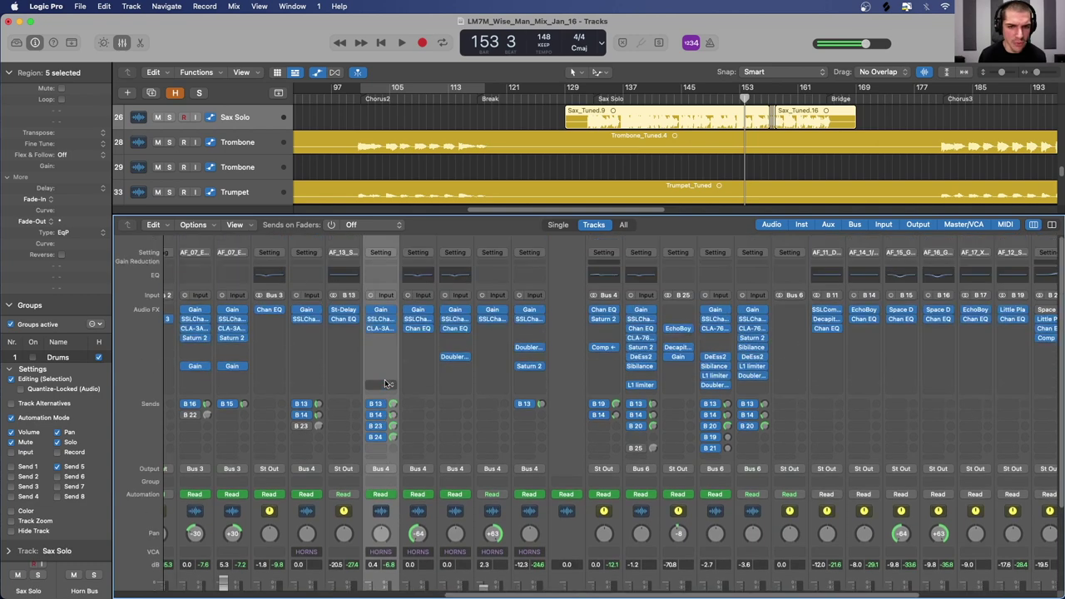
Step: Inspect the SSLChannel settings on the Sax Solo track and close the plug-in
{"action": "left_click", "coordinate": [380, 320]}
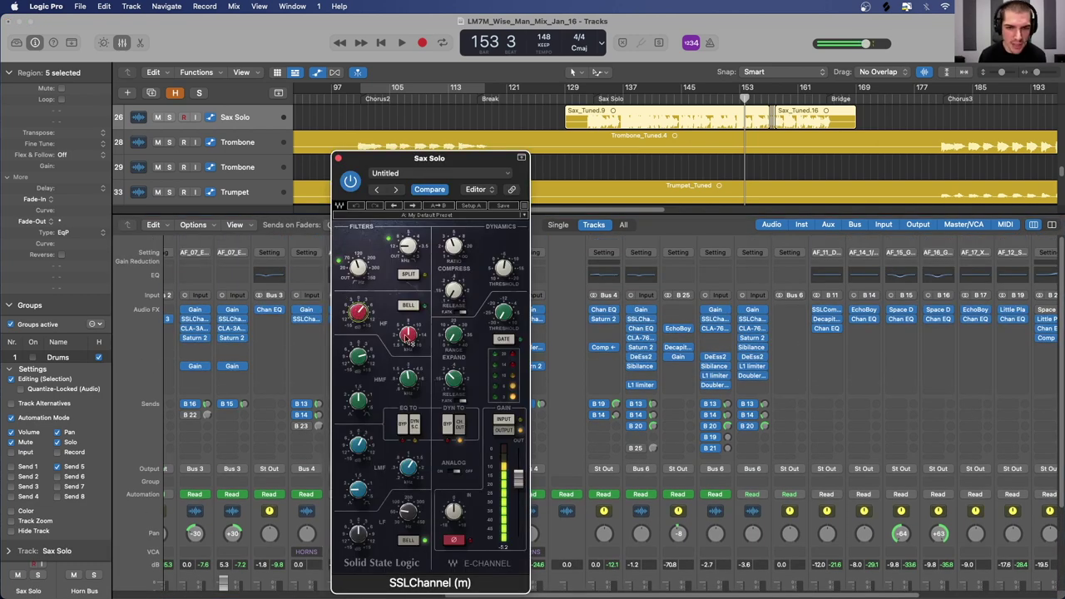
{"action": "left_click", "coordinate": [338, 158]}
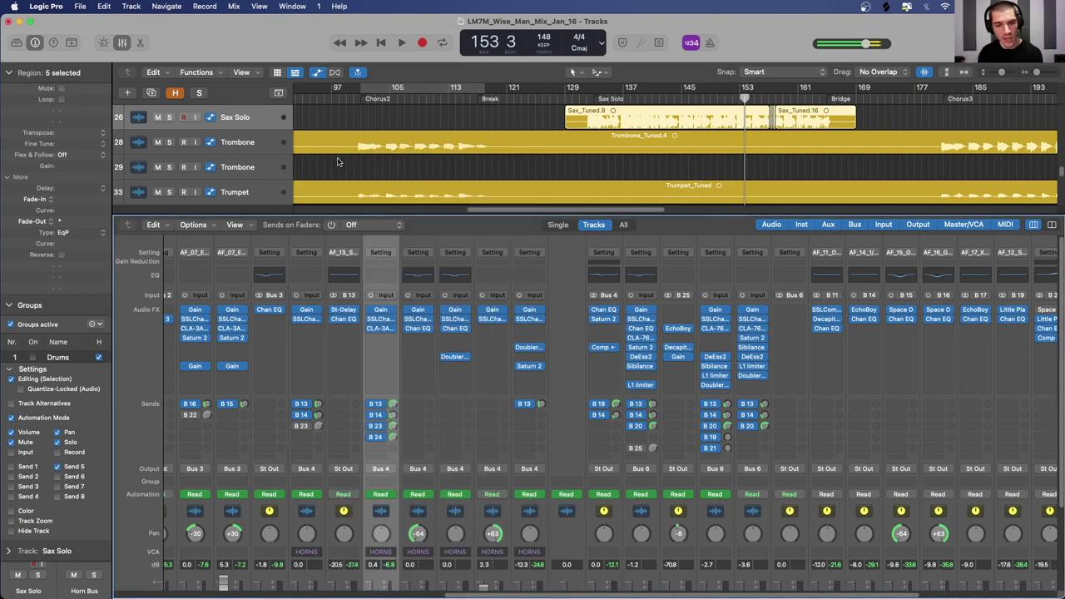
Step: Survey the mixer from the drum channels to the effects returns, selecting the Drum PC channel and finally Stereo Out
{"action": "scroll", "coordinate": [331, 320], "scroll_direction": "left", "scroll_amount": 1}
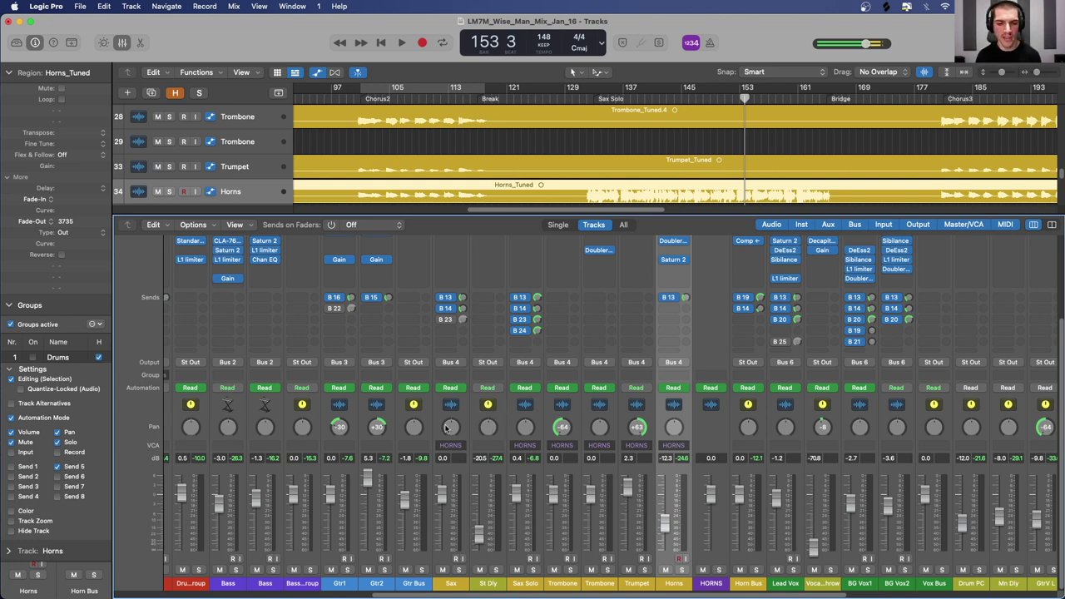
{"action": "scroll", "coordinate": [413, 425], "scroll_direction": "left", "scroll_amount": 3}
{"action": "scroll", "coordinate": [413, 426], "scroll_direction": "left", "scroll_amount": 10}
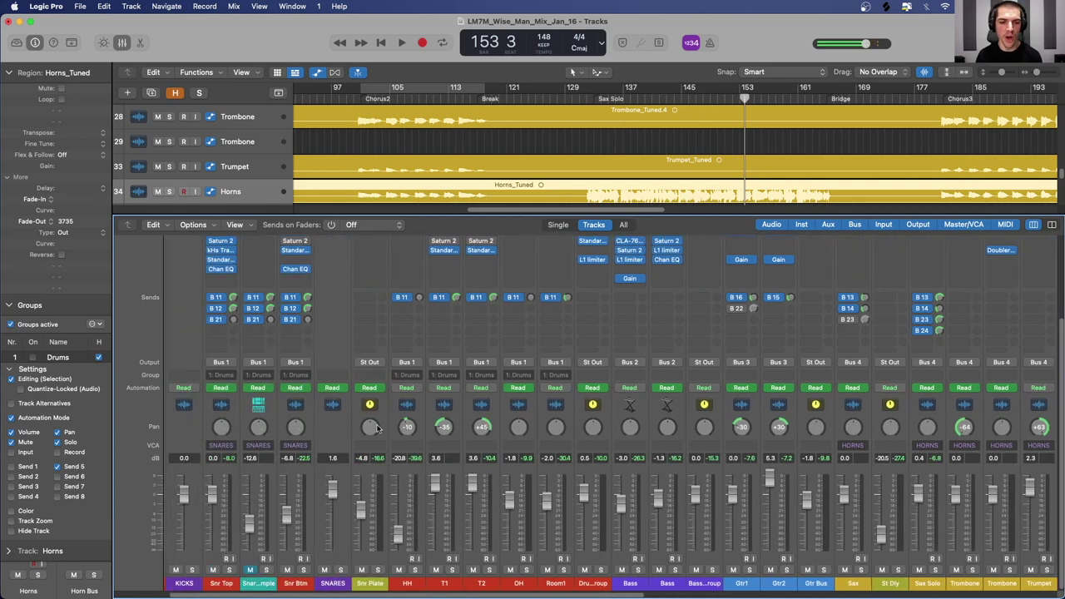
{"action": "scroll", "coordinate": [538, 443], "scroll_direction": "right", "scroll_amount": 18}
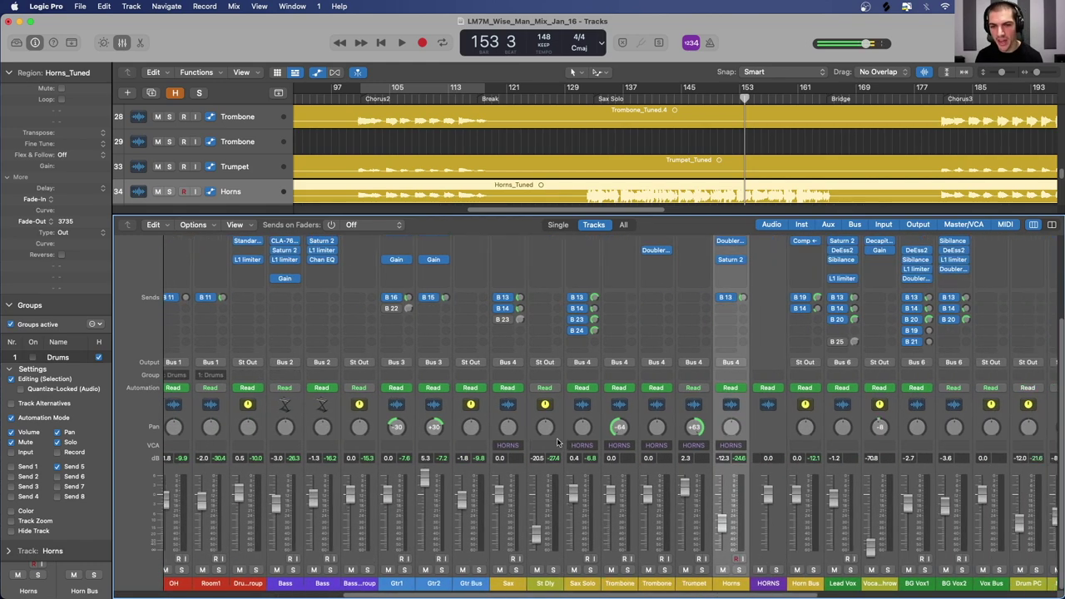
{"action": "scroll", "coordinate": [568, 434], "scroll_direction": "right", "scroll_amount": 7}
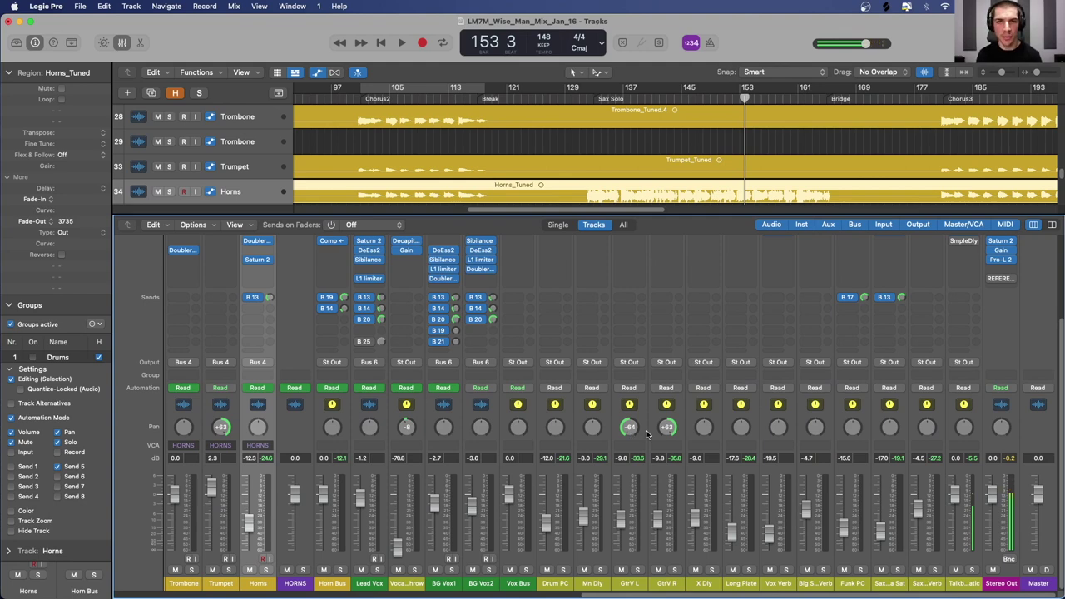
{"action": "left_click", "coordinate": [568, 419]}
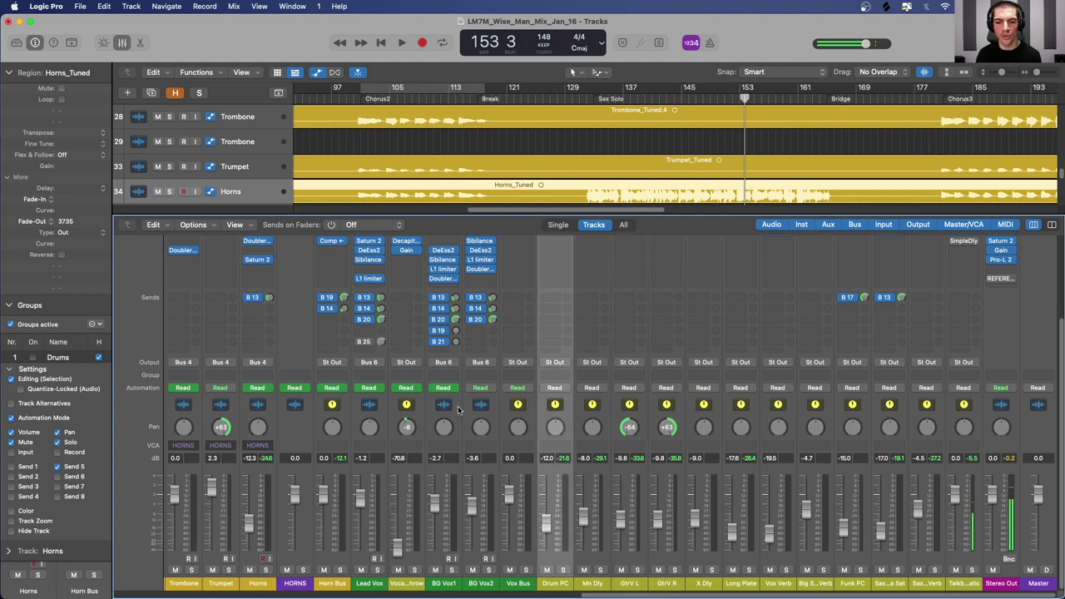
{"action": "left_click", "coordinate": [1014, 424]}
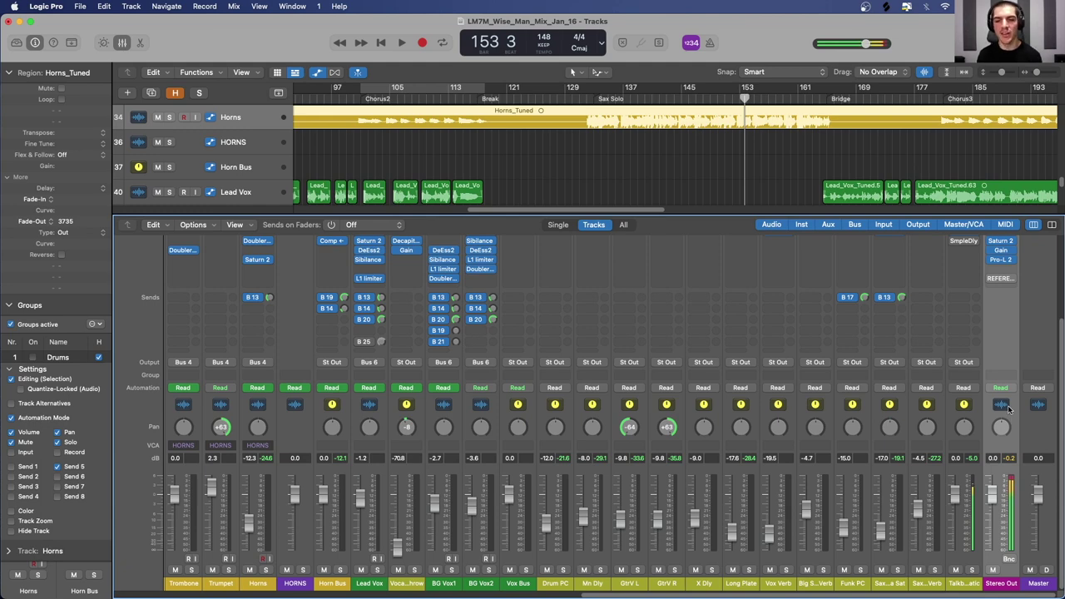
Step: Select the Snr Top channel and open its StandardCLIP plug-in
{"action": "scroll", "coordinate": [898, 424], "scroll_direction": "left", "scroll_amount": 5}
{"action": "scroll", "coordinate": [891, 425], "scroll_direction": "left", "scroll_amount": 15}
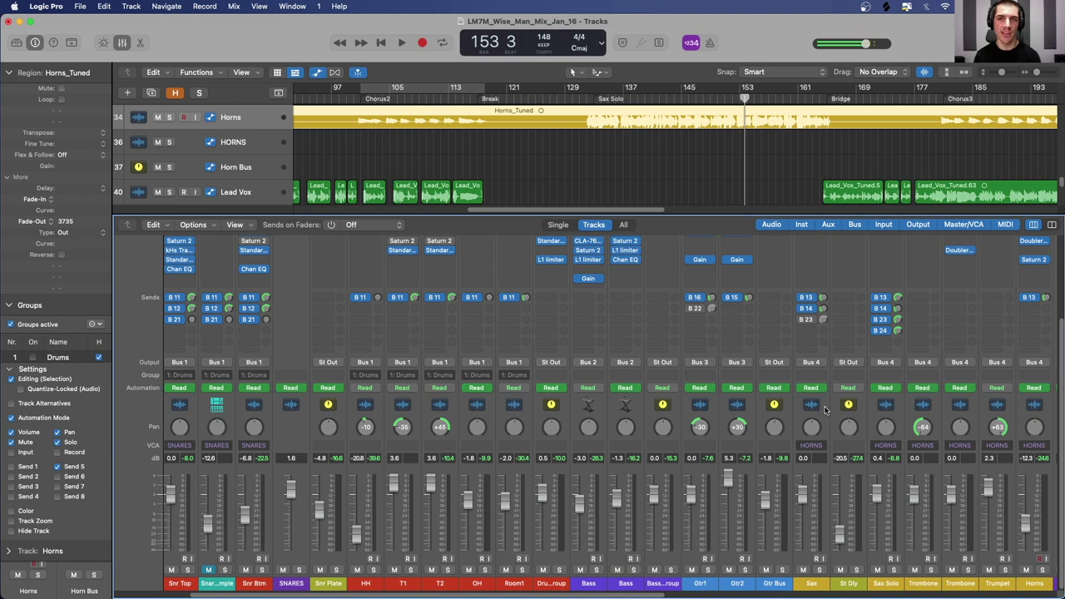
{"action": "scroll", "coordinate": [382, 402], "scroll_direction": "left", "scroll_amount": 2}
{"action": "scroll", "coordinate": [382, 402], "scroll_direction": "left", "scroll_amount": 4}
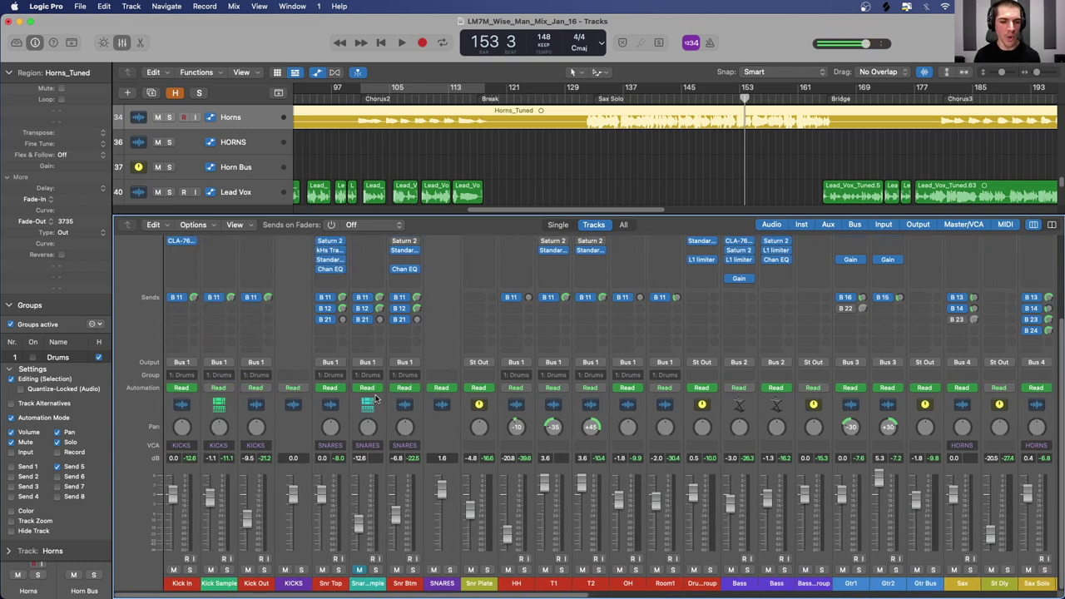
{"action": "left_click", "coordinate": [338, 405]}
{"action": "scroll", "coordinate": [333, 349], "scroll_direction": "up", "scroll_amount": 2}
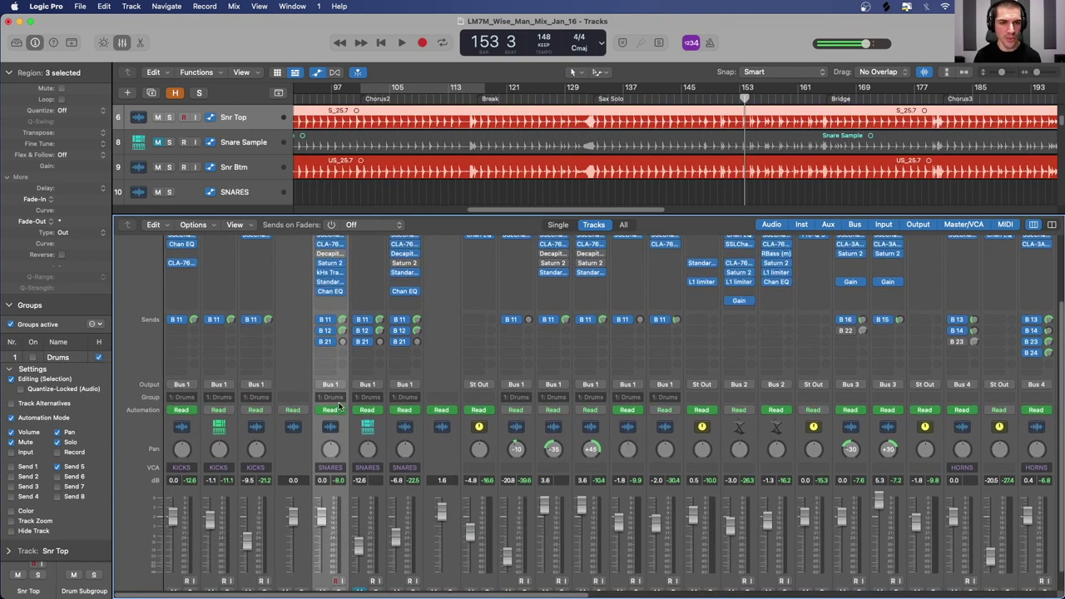
{"action": "left_click", "coordinate": [329, 298]}
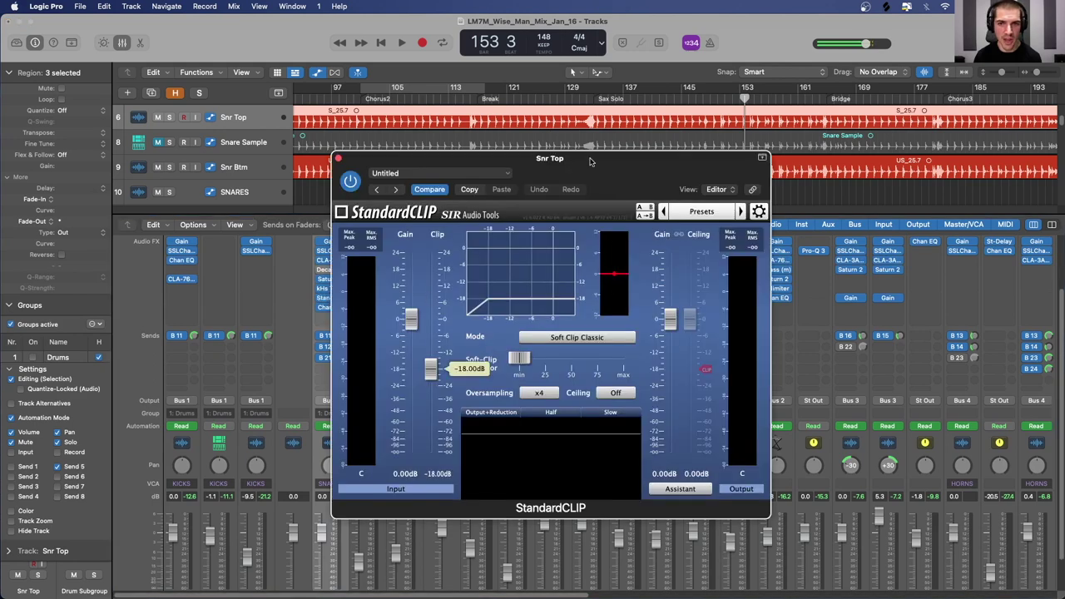
Step: Play the song briefly from bar 117 at the Break marker to watch StandardCLIP's metering on Snr Top
{"action": "left_click_drag", "start_coordinate": [575, 168], "coordinate": [714, 163]}
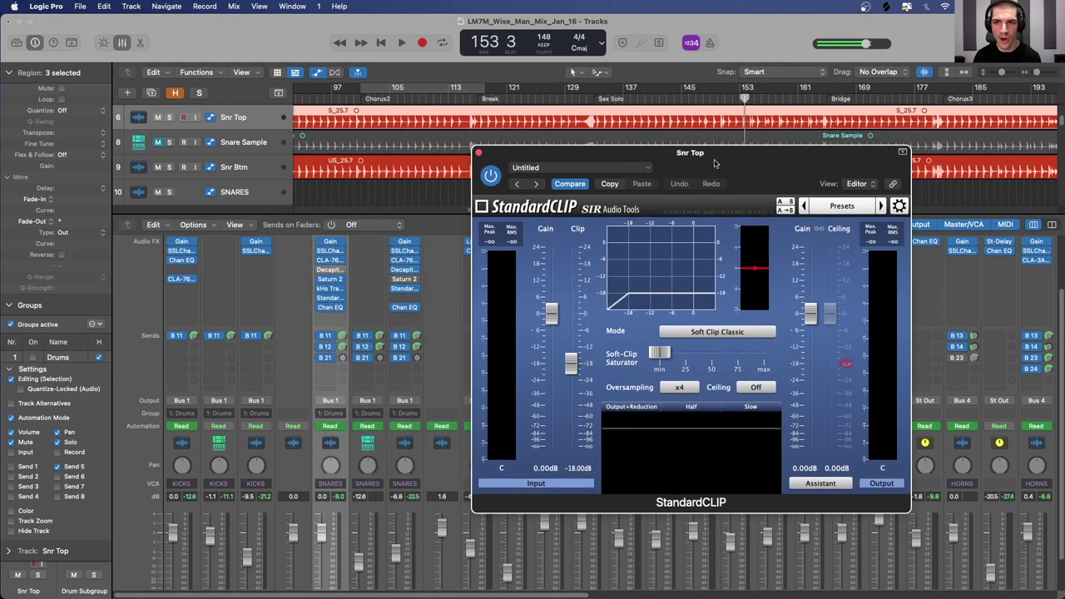
{"action": "left_click", "coordinate": [479, 98]}
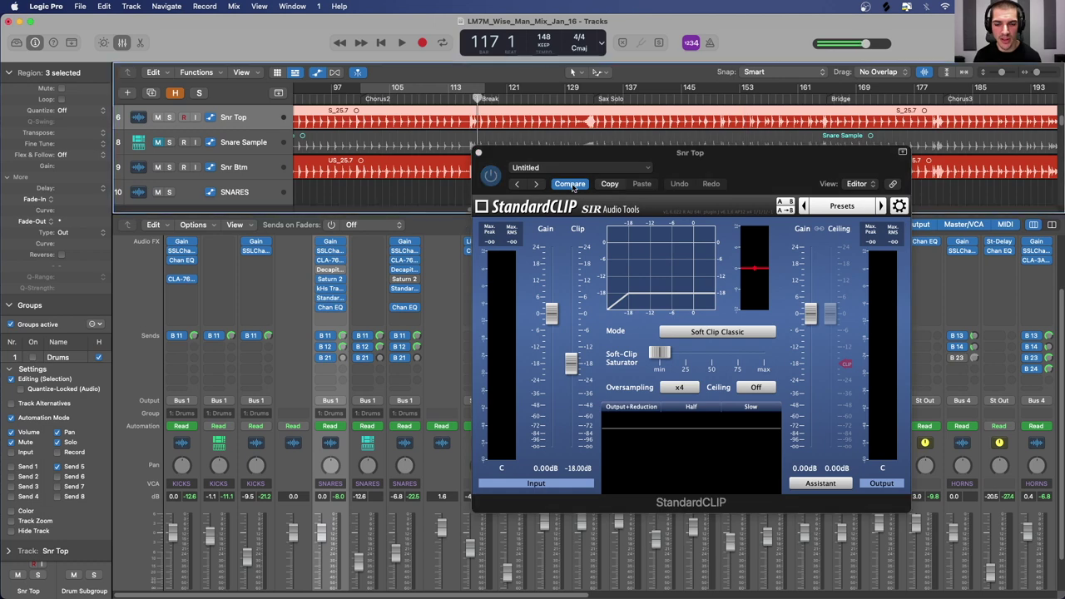
{"action": "key", "text": "space"}
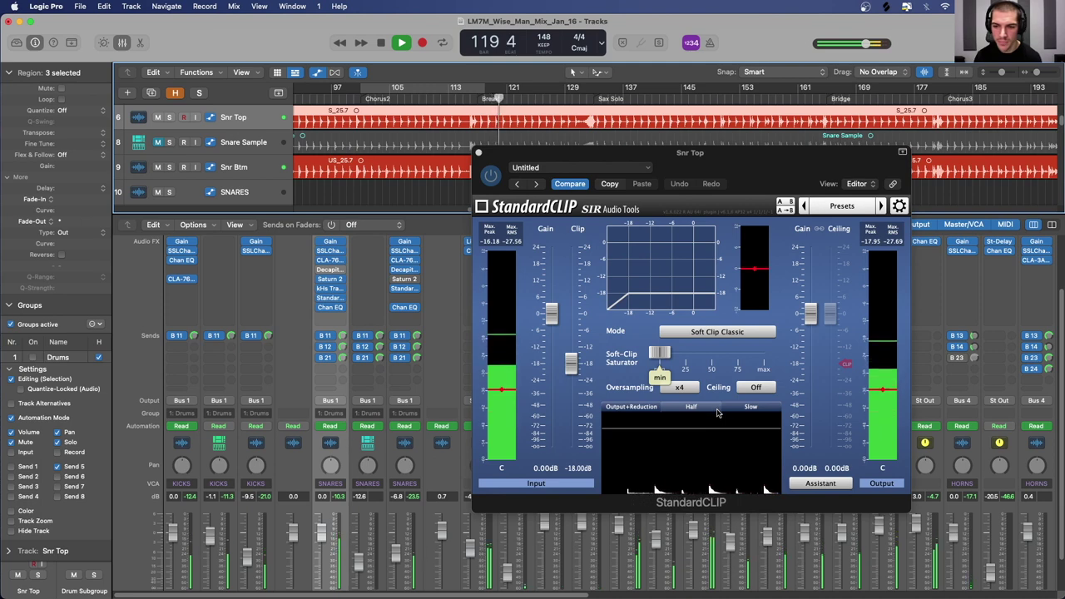
{"action": "key", "text": "space"}
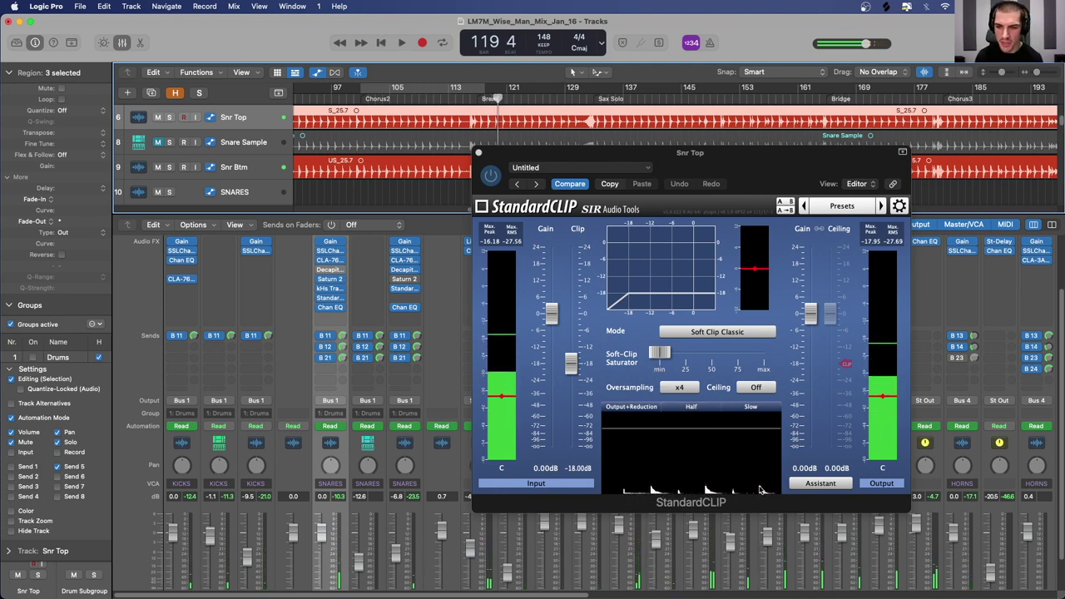
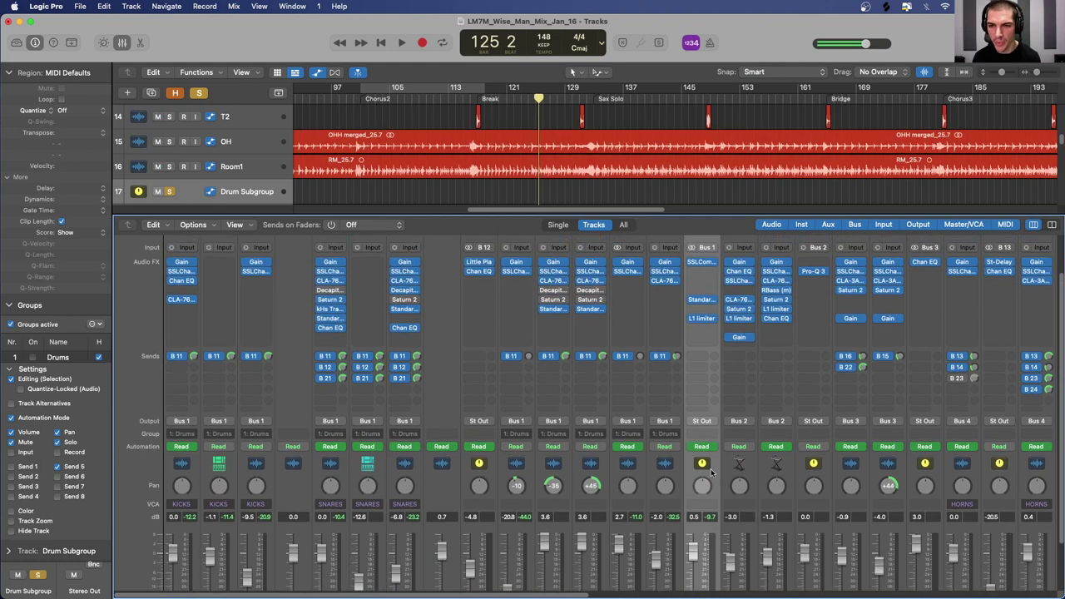
Step: Open StandardCLIP on the Drum Subgroup and play from bar 116, just before the Break, to watch how it clips the drums
{"action": "left_click", "coordinate": [701, 300]}
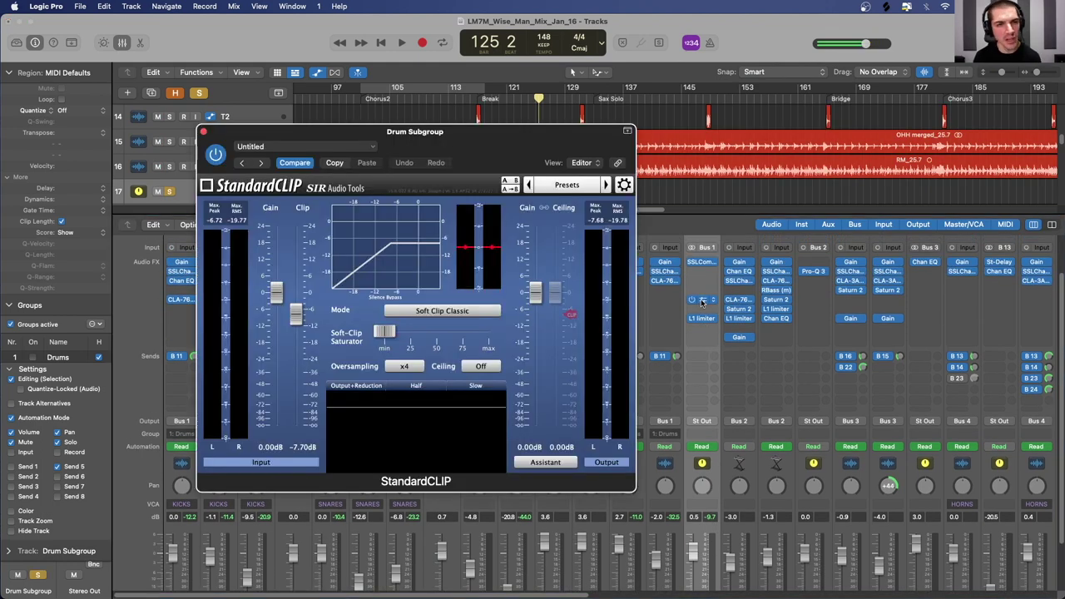
{"action": "left_click_drag", "start_coordinate": [532, 132], "coordinate": [485, 123]}
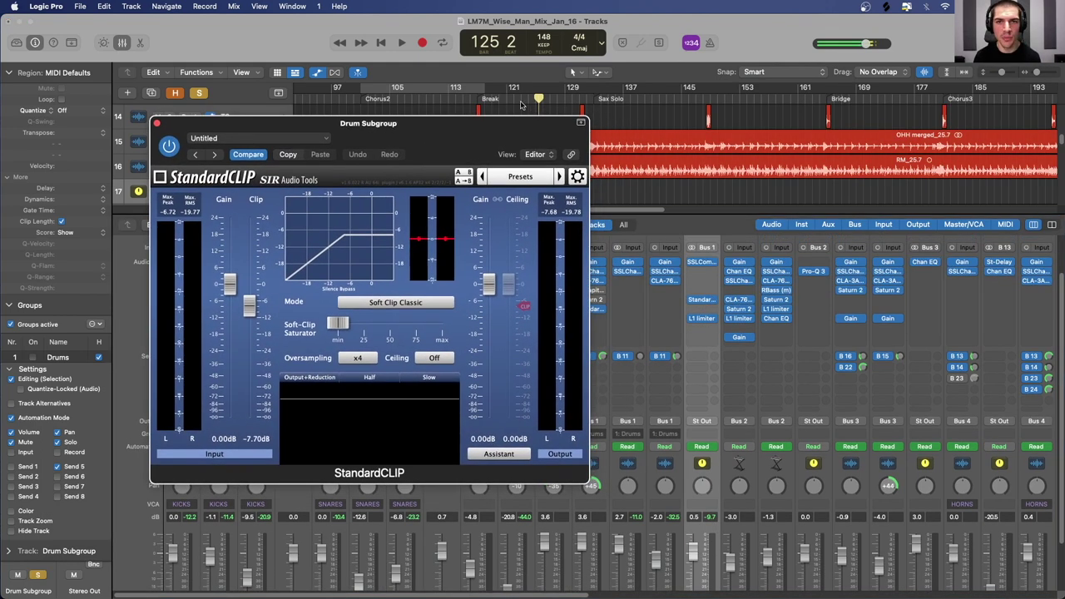
{"action": "left_click", "coordinate": [476, 101]}
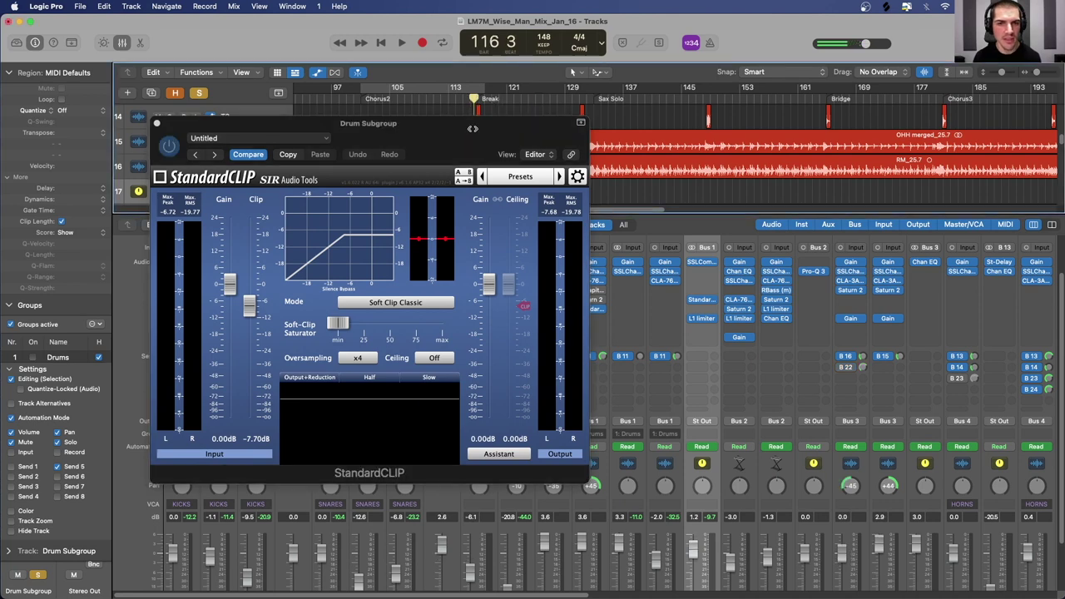
{"action": "key", "text": "space"}
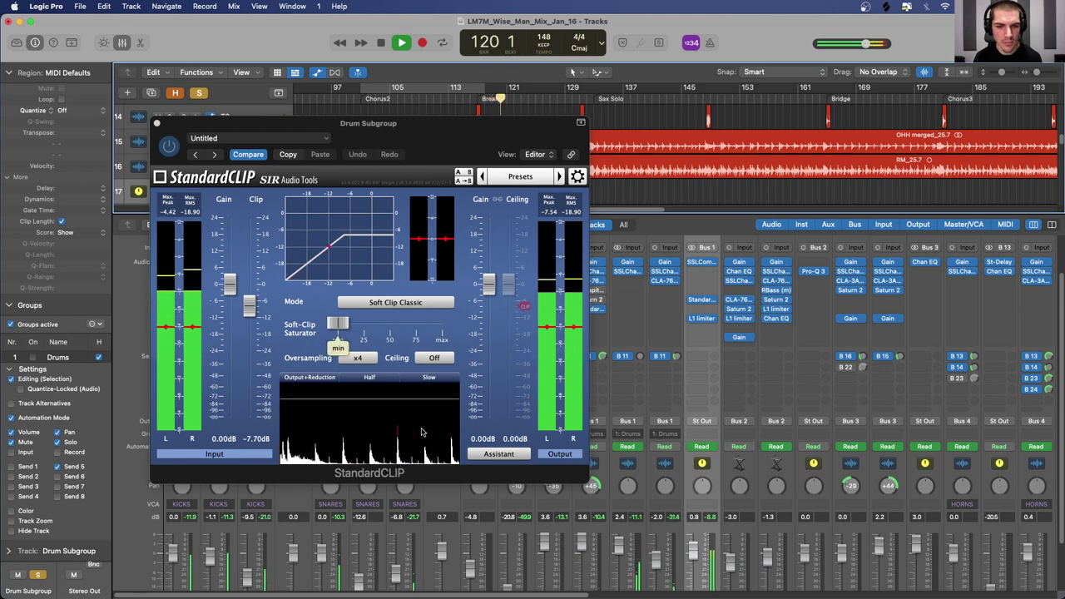
{"action": "key", "text": "space"}
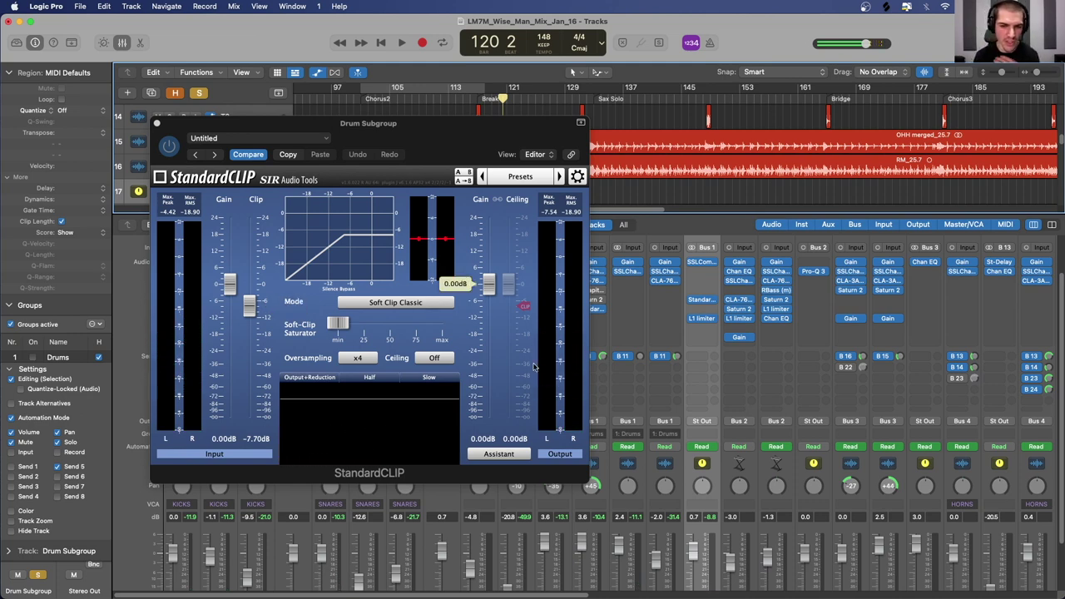
Step: Open the Drum Subgroup's L1 limiter beside StandardCLIP and play the drums briefly to compare how both react
{"action": "left_click", "coordinate": [702, 318]}
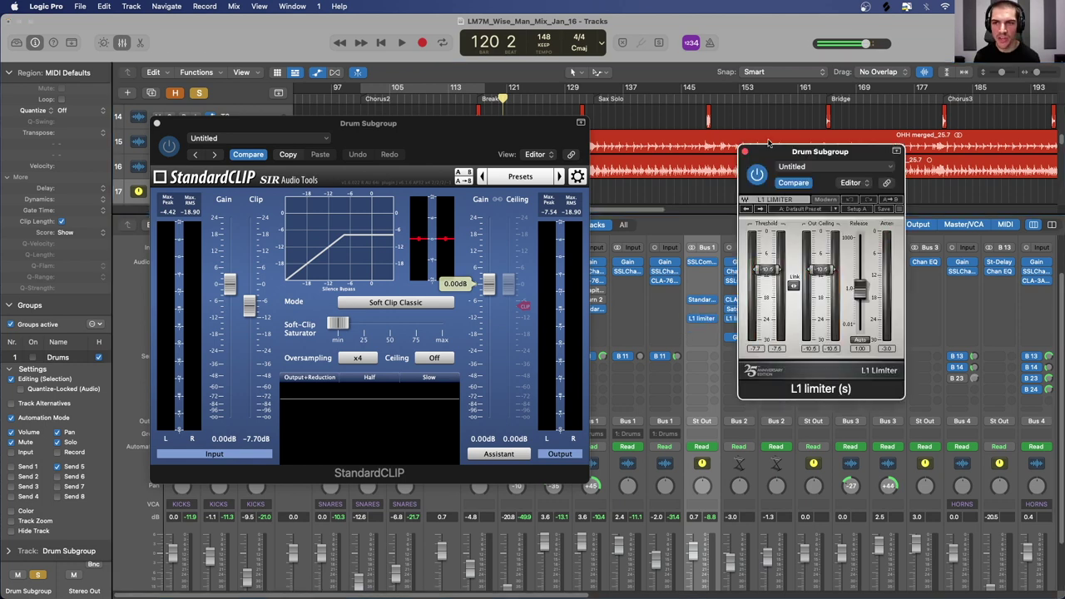
{"action": "left_click_drag", "start_coordinate": [770, 147], "coordinate": [786, 166]}
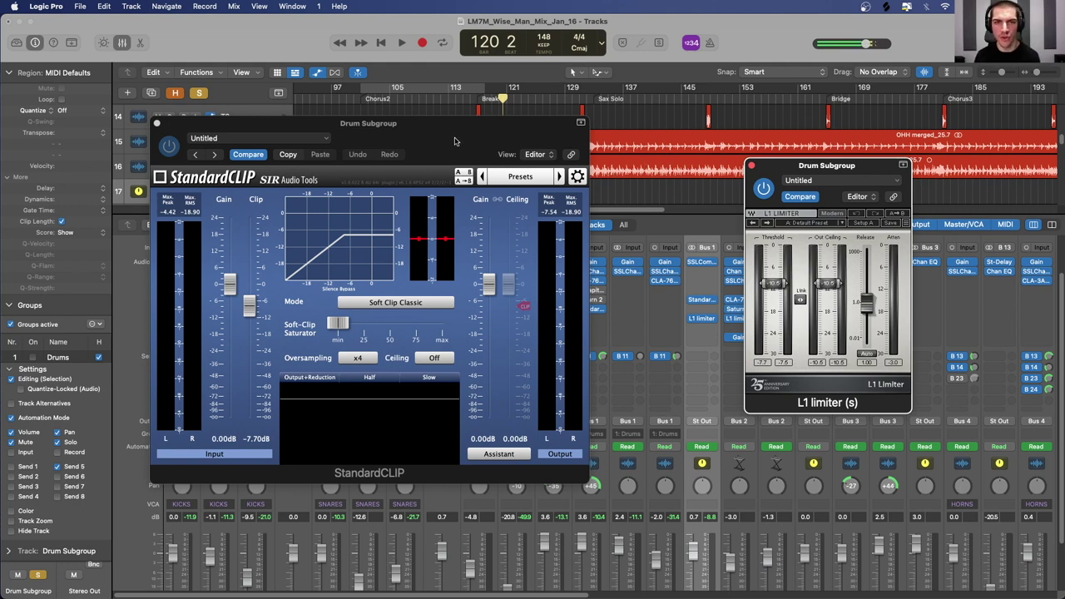
{"action": "left_click_drag", "start_coordinate": [454, 138], "coordinate": [429, 136]}
{"action": "left_click_drag", "start_coordinate": [776, 172], "coordinate": [758, 170]}
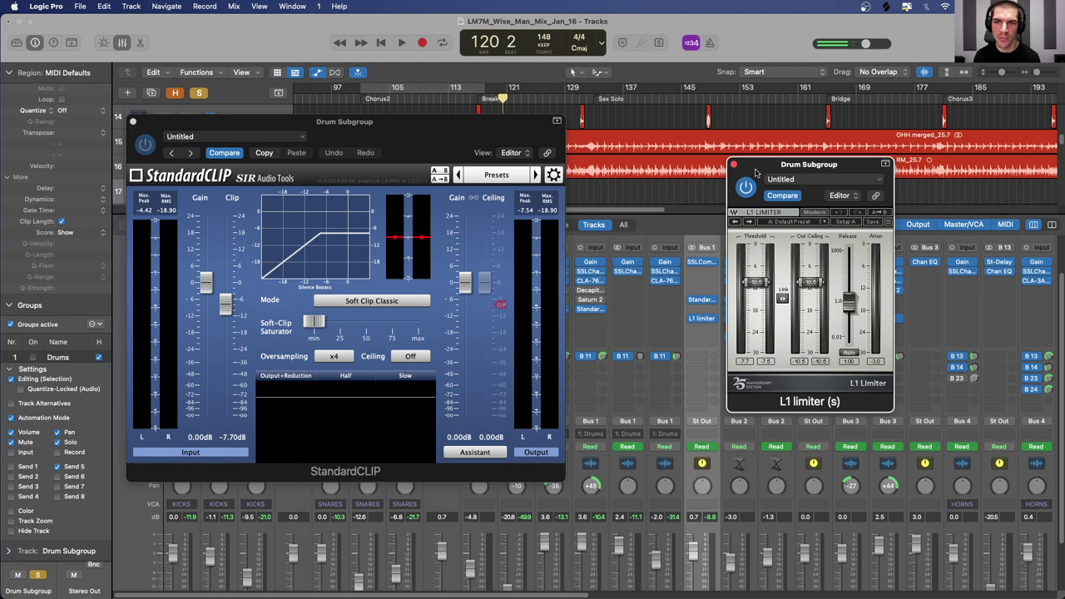
{"action": "key", "text": "space"}
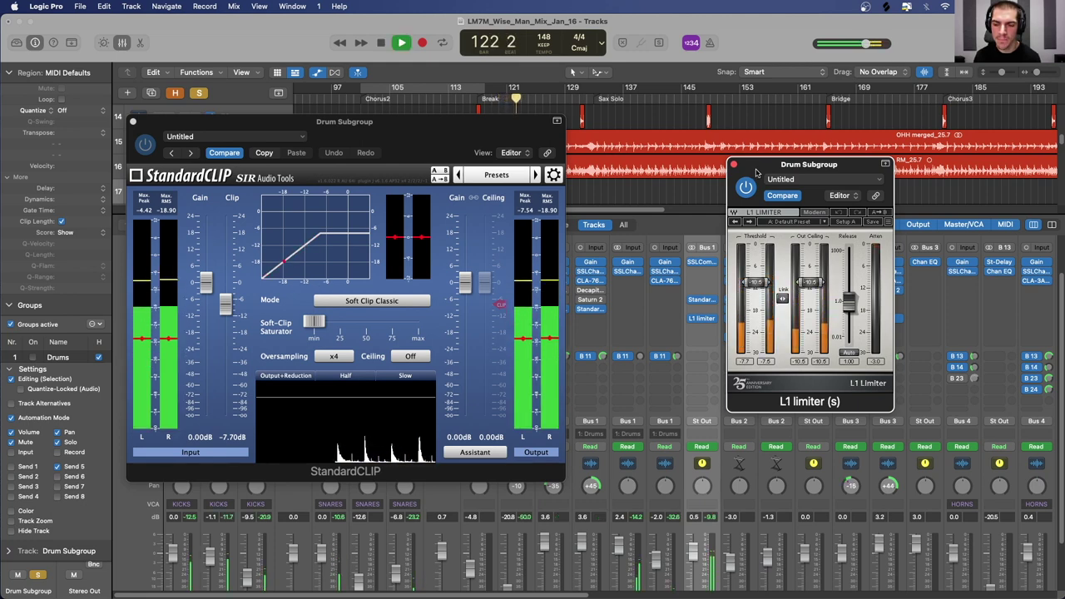
{"action": "key", "text": "space"}
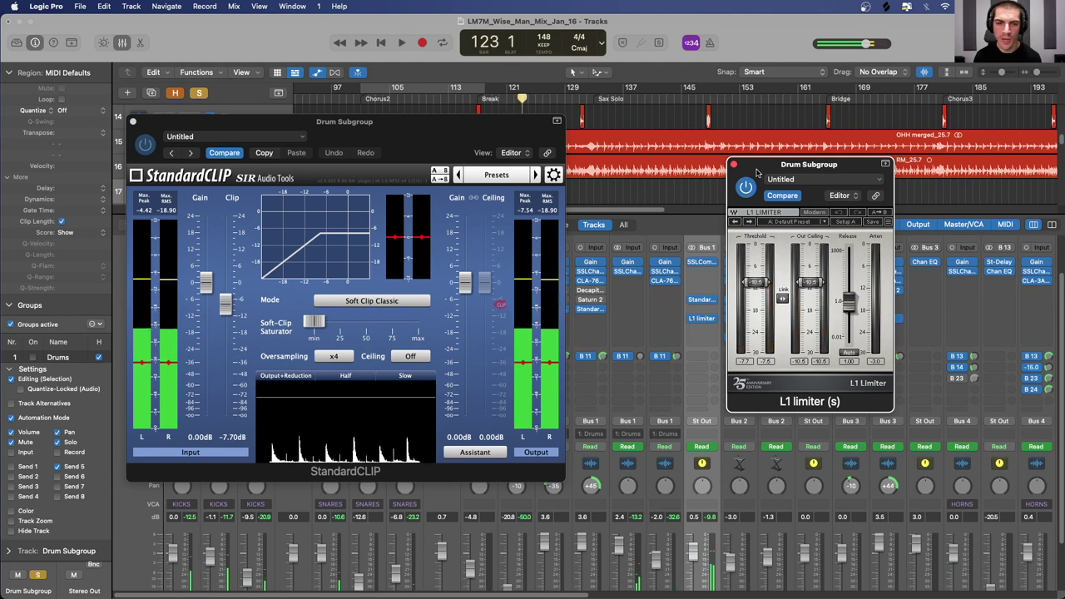
Step: Close the StandardCLIP and L1 limiter windows of the Drum Subgroup
{"action": "left_click_drag", "start_coordinate": [377, 131], "coordinate": [409, 140]}
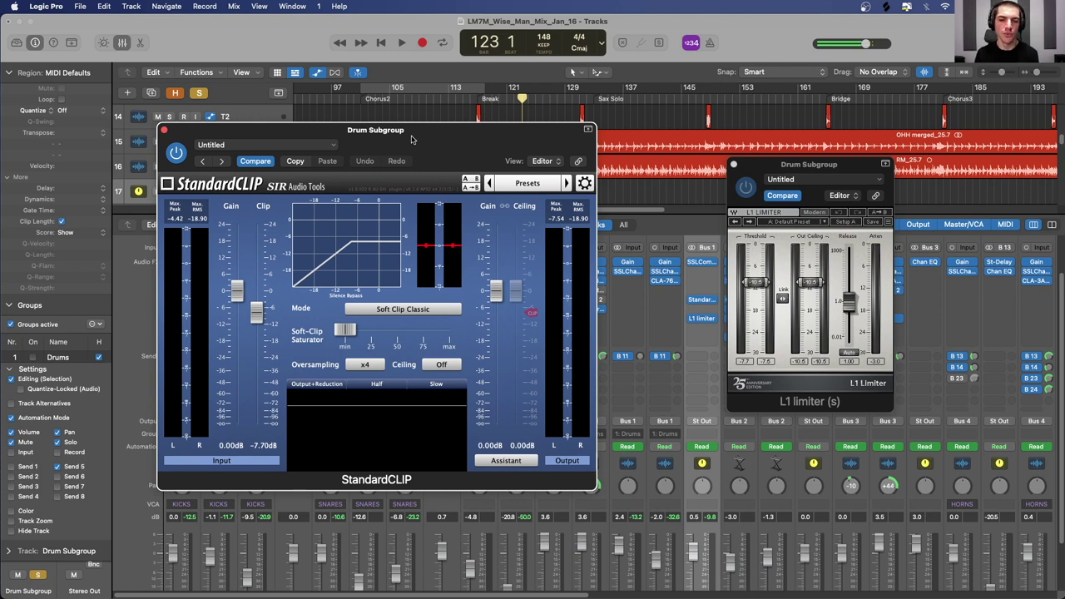
{"action": "mouse_move", "coordinate": [411, 139]}
{"action": "left_mouse_down"}
{"action": "mouse_move", "coordinate": [414, 129]}
{"action": "mouse_move", "coordinate": [407, 138]}
{"action": "left_mouse_up"}
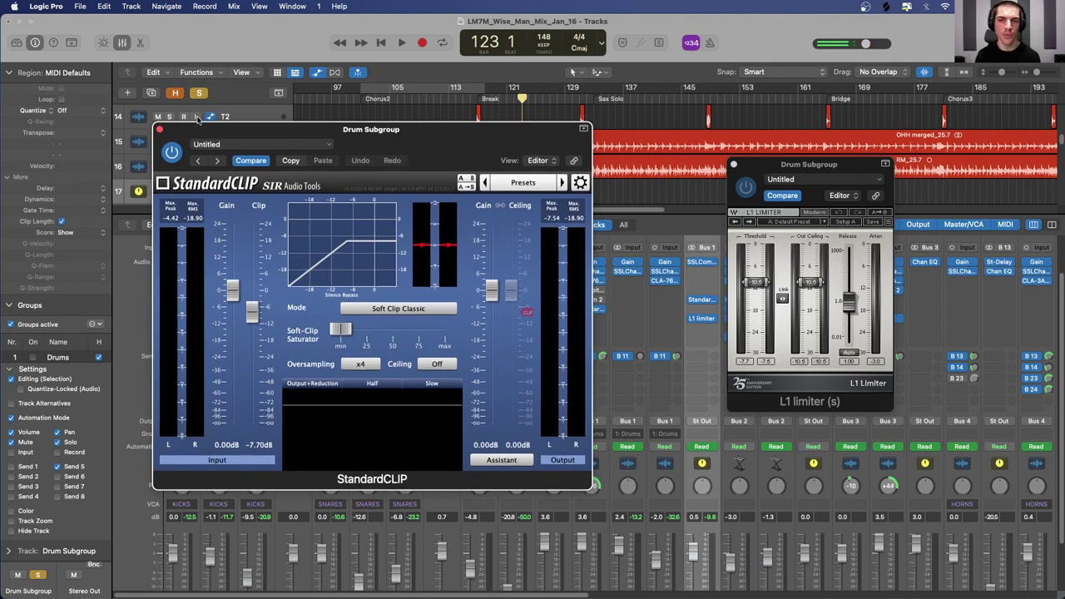
{"action": "left_click", "coordinate": [159, 129]}
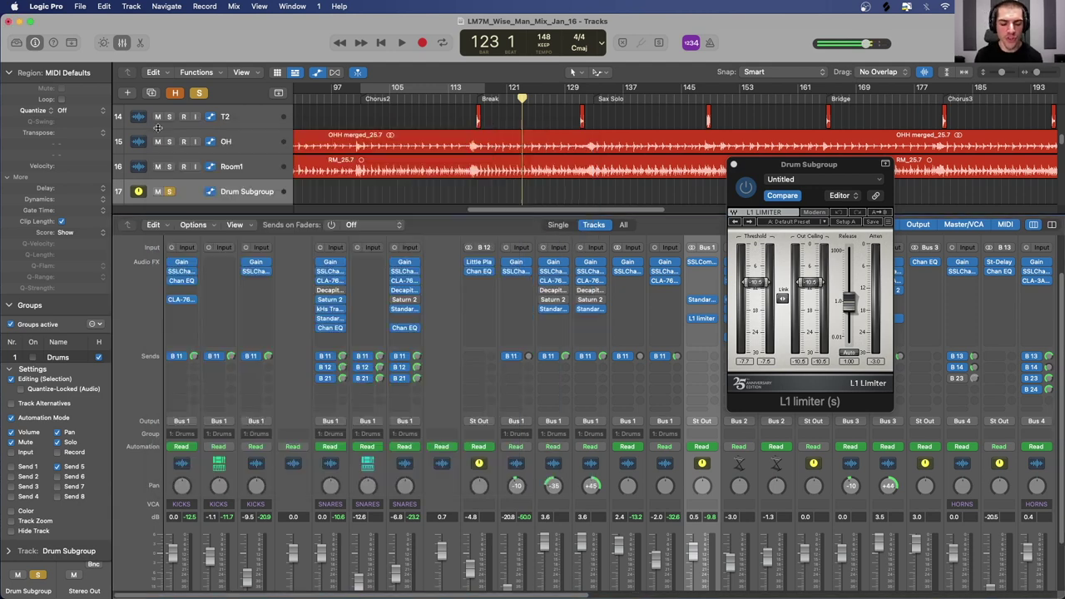
{"action": "left_click", "coordinate": [733, 164]}
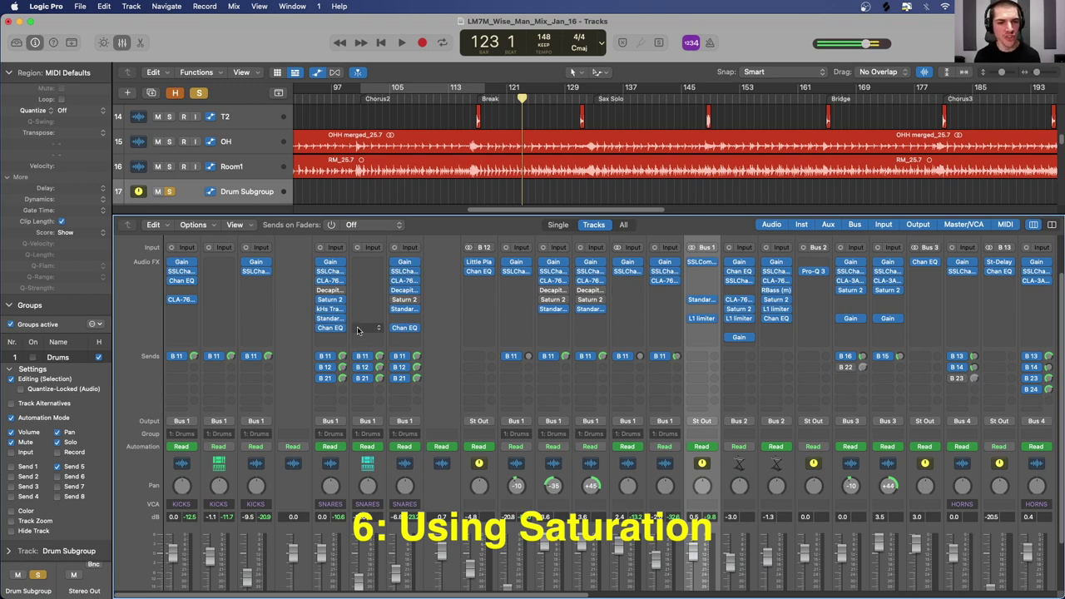
Step: Select the Snr Top channel, clear the Drum Subgroup solo, and bring the channels' plug-in inserts into view
{"action": "left_click", "coordinate": [345, 471]}
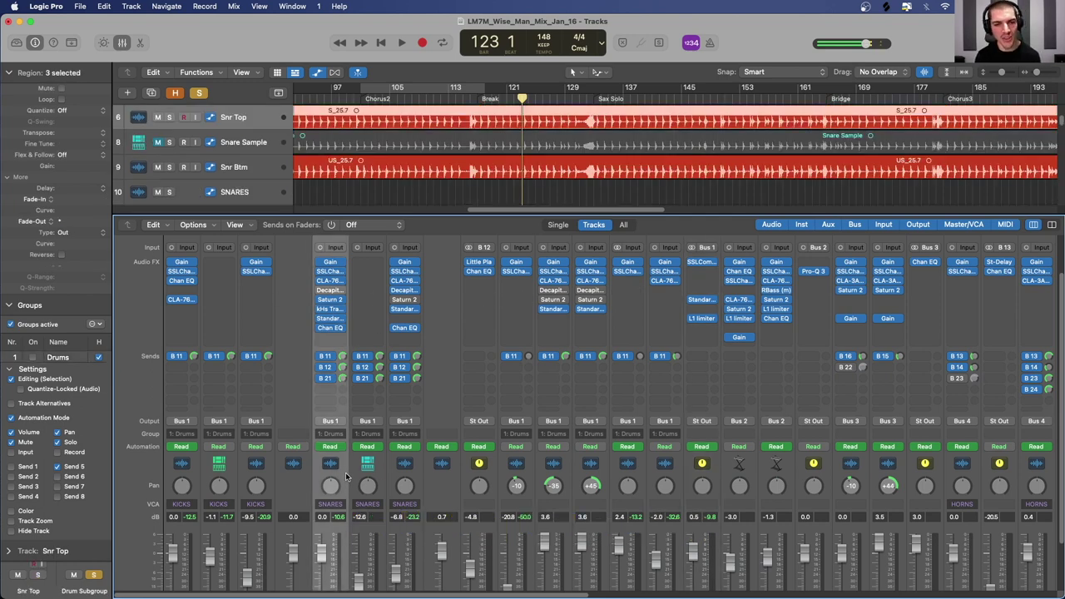
{"action": "scroll", "coordinate": [381, 419], "scroll_direction": "down", "scroll_amount": 3}
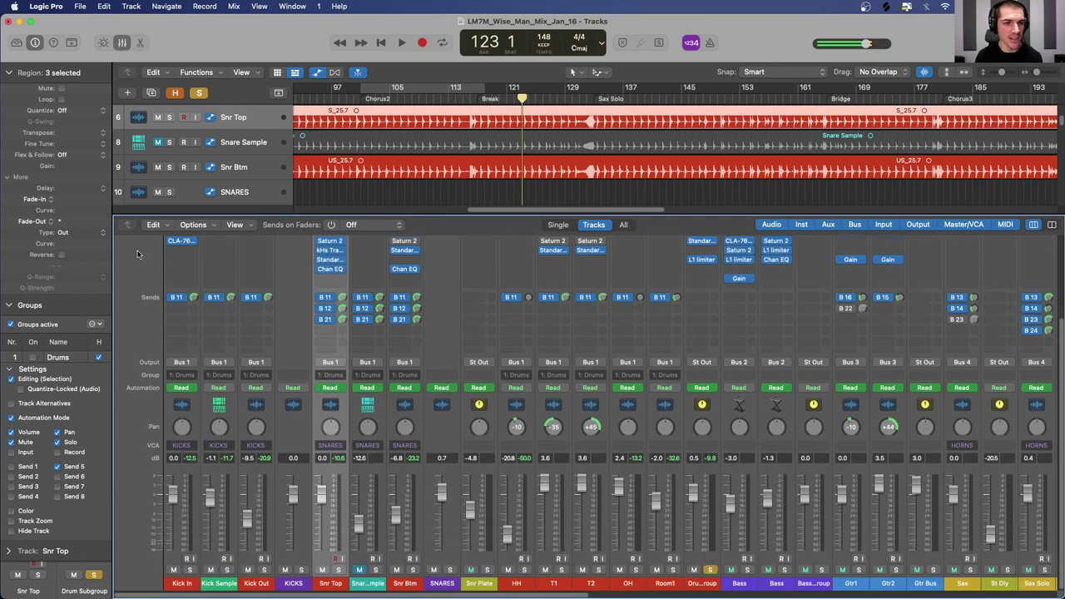
{"action": "left_click", "coordinate": [199, 92]}
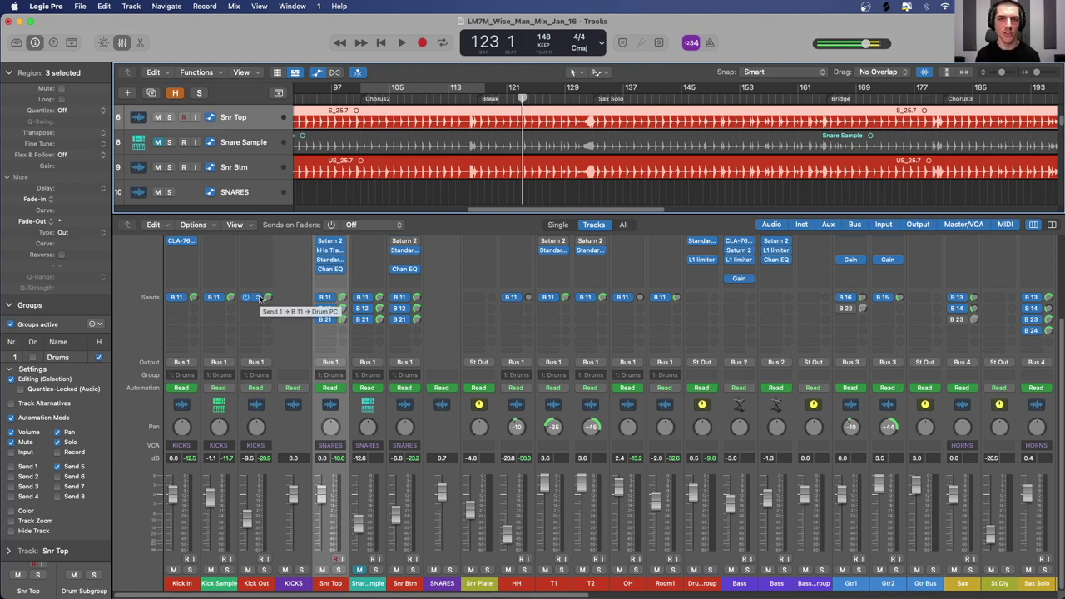
{"action": "scroll", "coordinate": [321, 312], "scroll_direction": "up", "scroll_amount": 5}
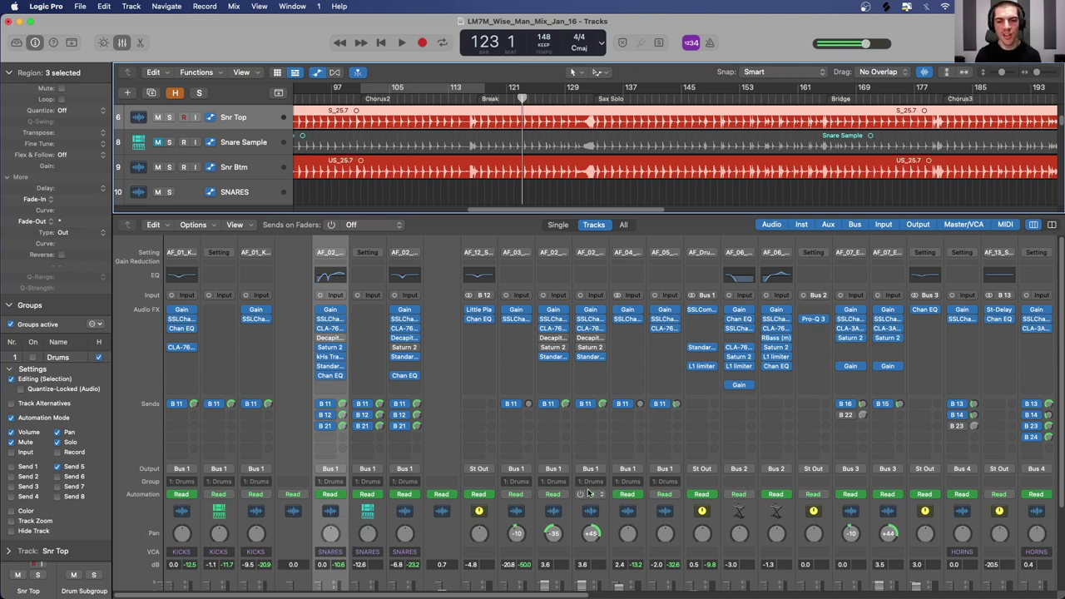
Step: Select the kick channels from Kick In to Kick Out together in the mixer
{"action": "scroll", "coordinate": [588, 493], "scroll_direction": "down", "scroll_amount": 4}
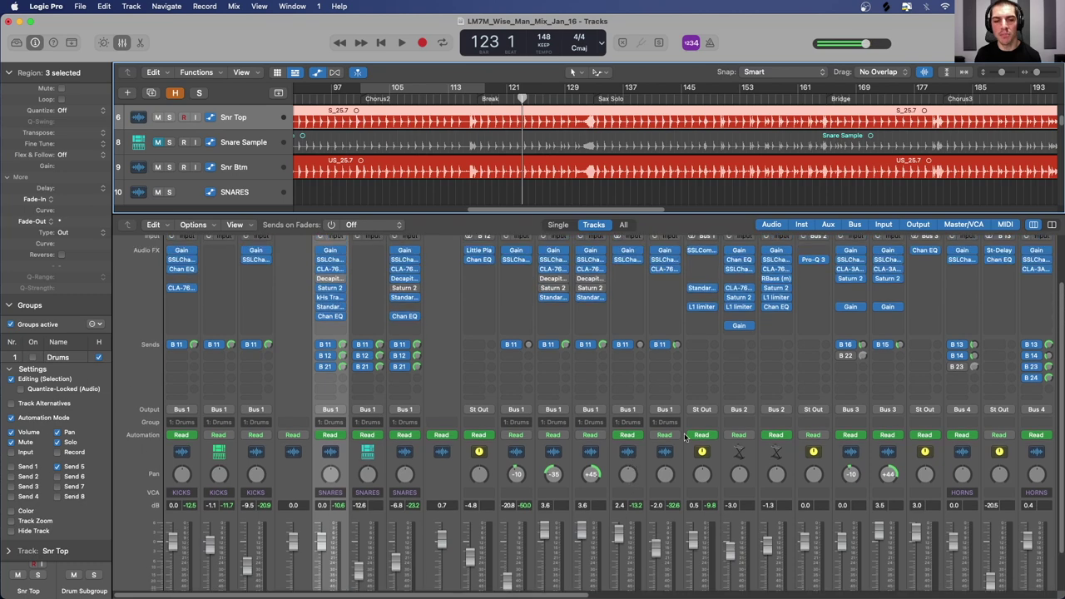
{"action": "scroll", "coordinate": [684, 437], "scroll_direction": "up", "scroll_amount": 4}
{"action": "left_click", "coordinate": [262, 524]}
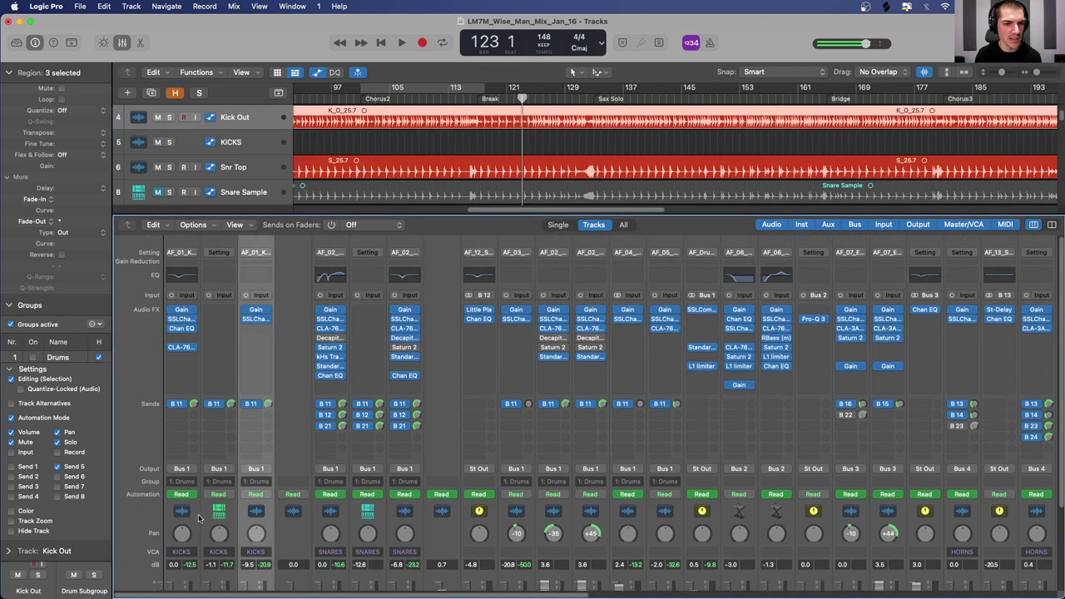
{"action": "left_click", "coordinate": [192, 516], "text": "shift"}
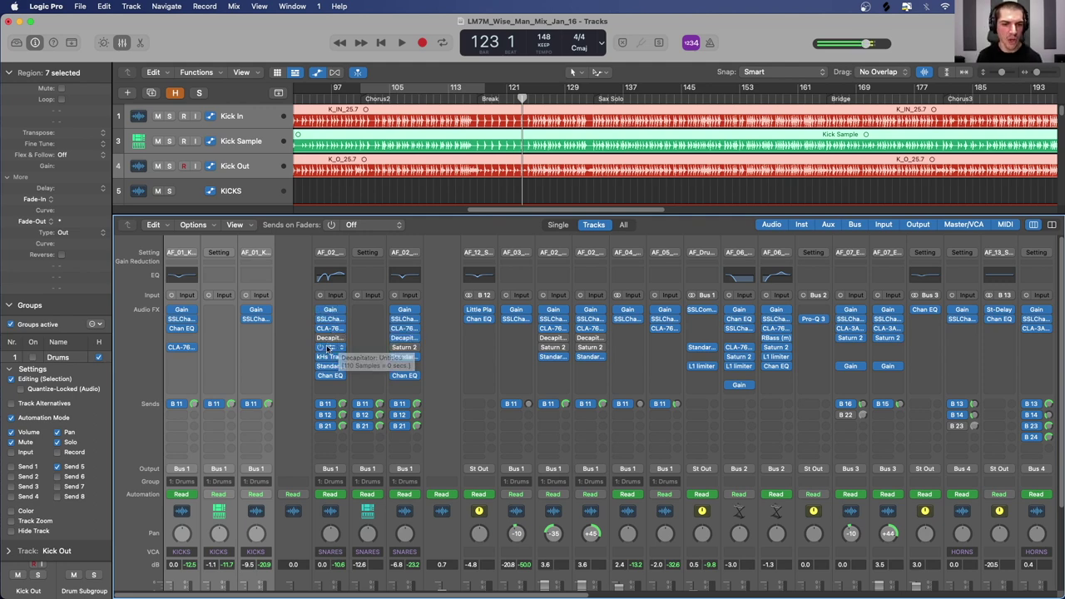
Step: Open Saturn 2 on Snr Top, examine its saturation styles including the Tape variants, and close the plug-in
{"action": "left_click", "coordinate": [330, 349]}
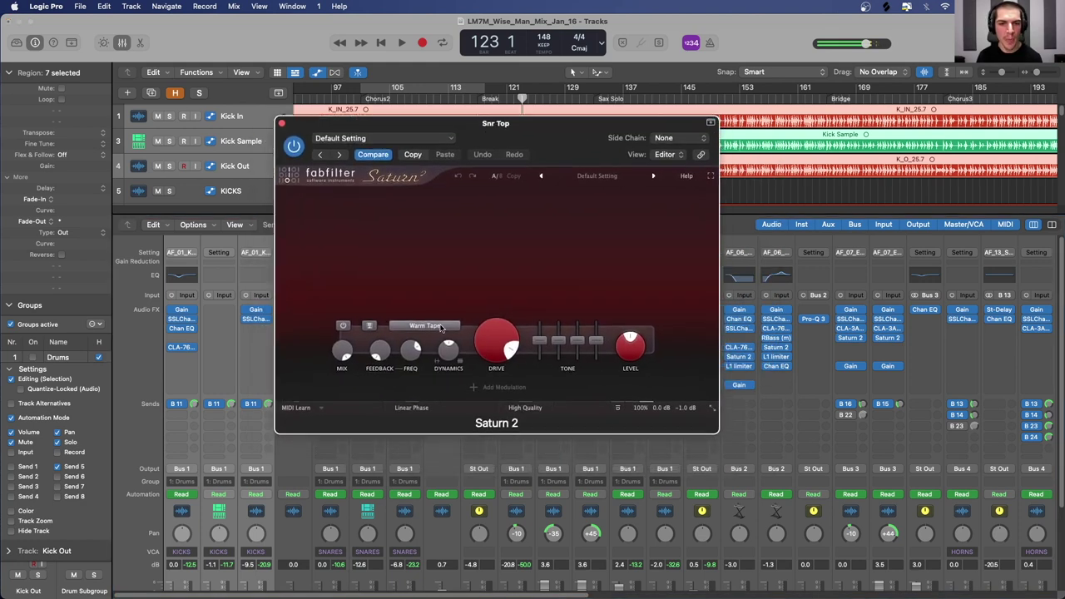
{"action": "left_click", "coordinate": [433, 327]}
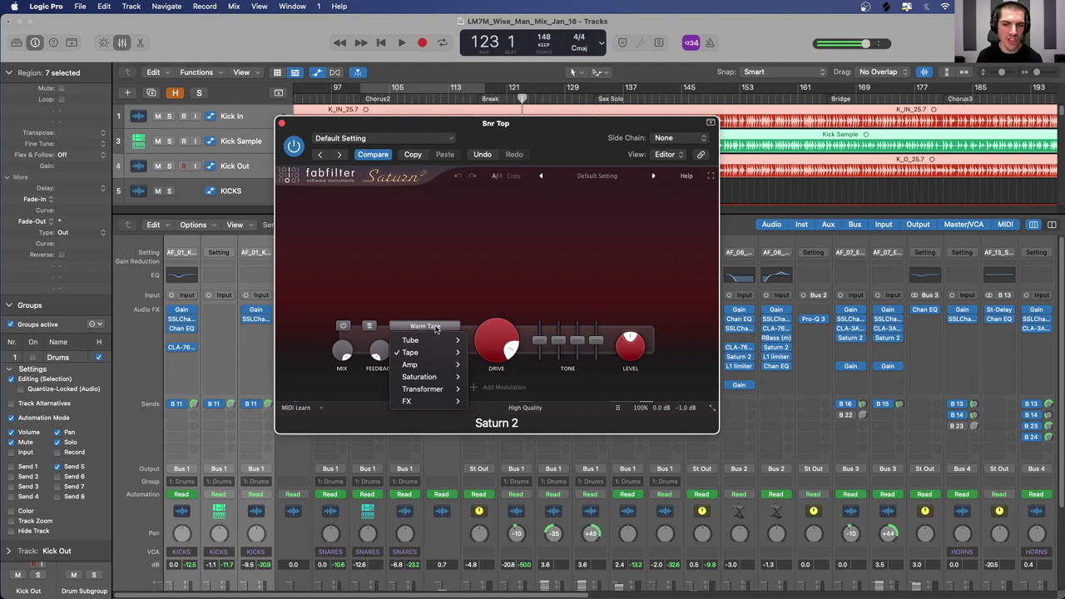
{"action": "mouse_move", "coordinate": [423, 340]}
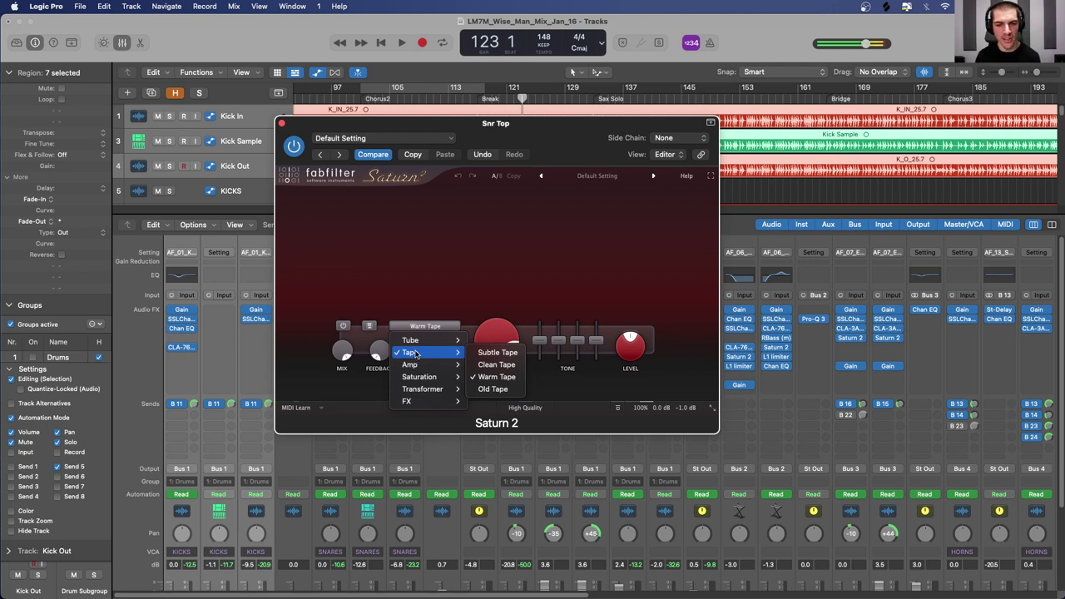
{"action": "left_click", "coordinate": [495, 275]}
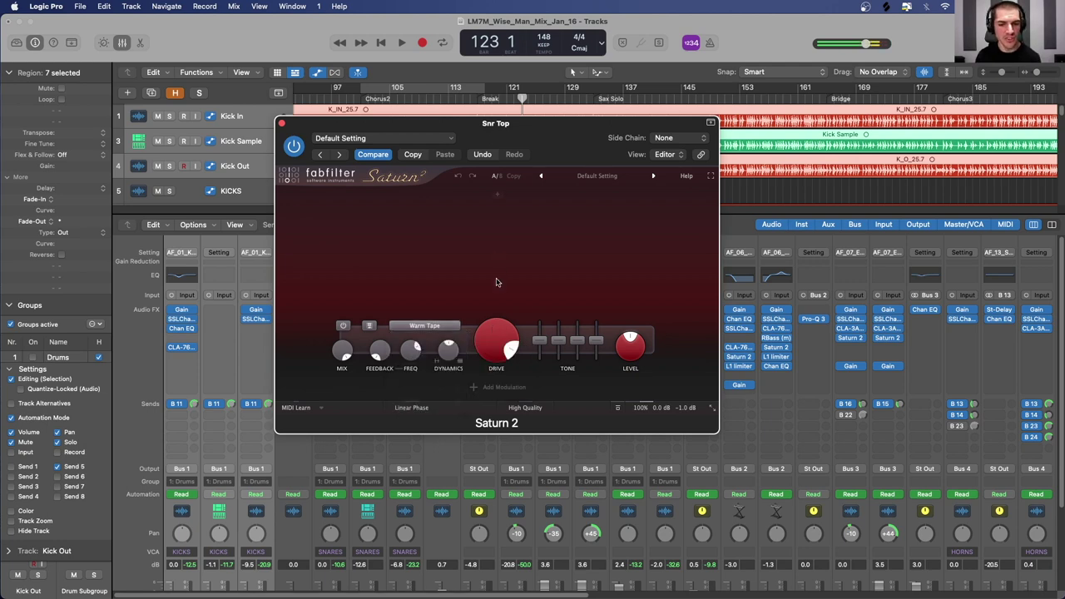
{"action": "mouse_move", "coordinate": [492, 335]}
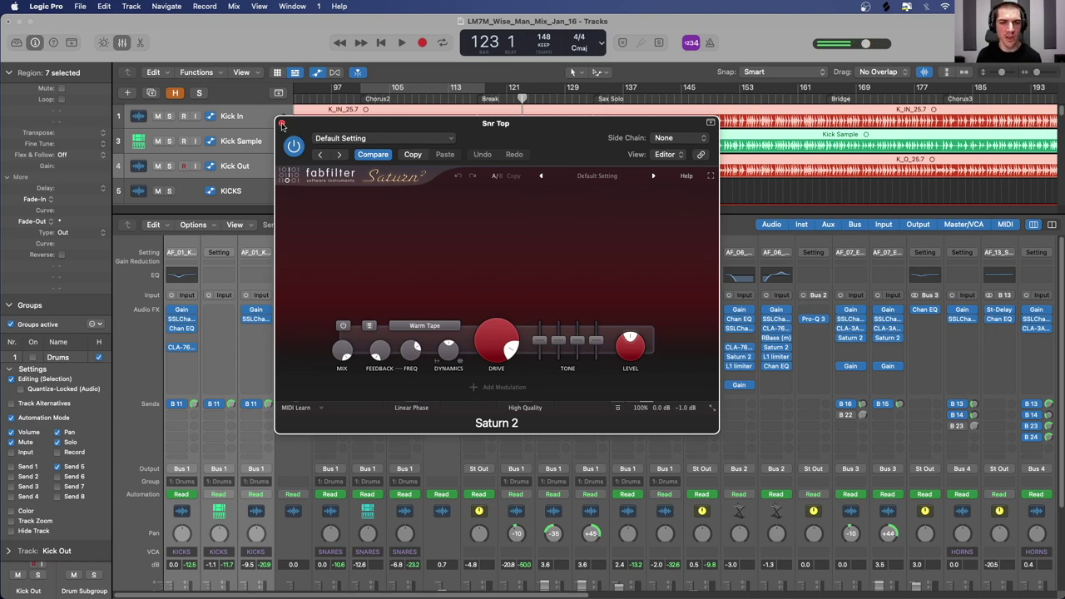
{"action": "left_click", "coordinate": [282, 124]}
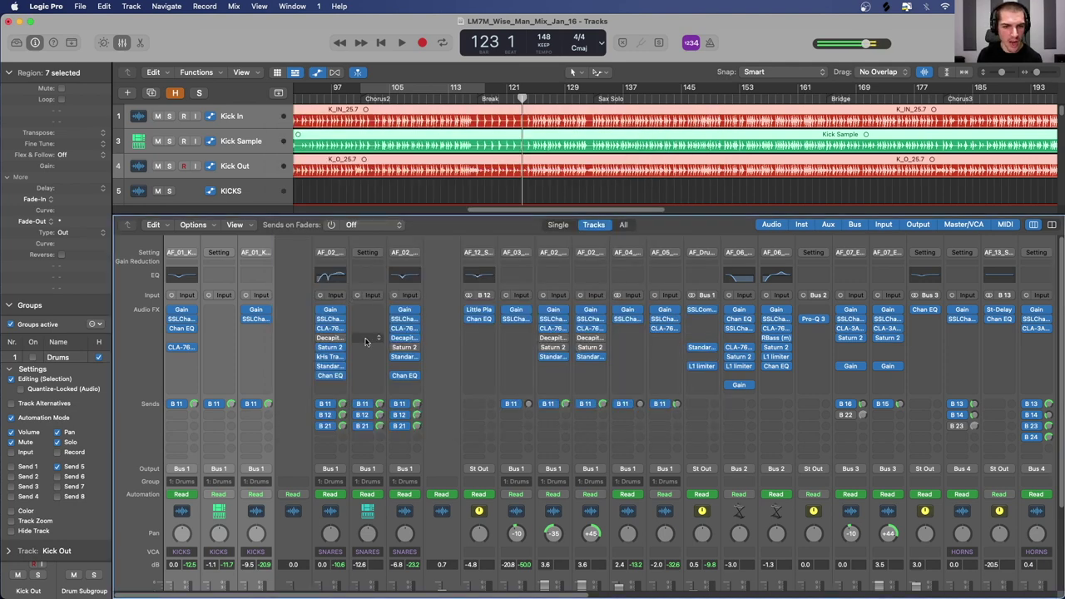
Step: Open Decapitator on Snr Btm, examine its drive and style controls, and close the plug-in
{"action": "left_click", "coordinate": [403, 338]}
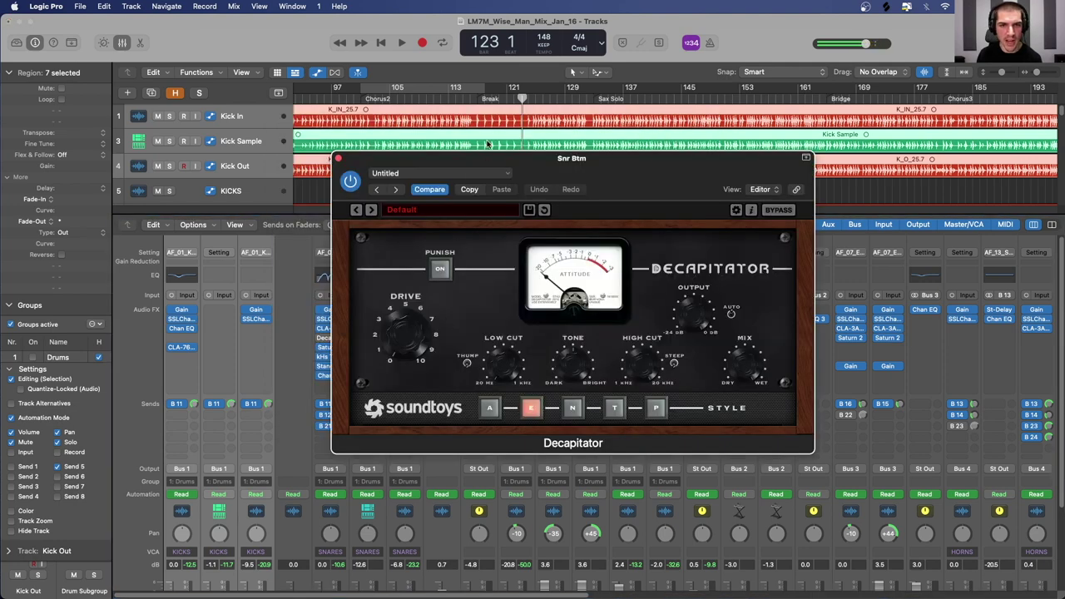
{"action": "left_click_drag", "start_coordinate": [493, 165], "coordinate": [460, 155]}
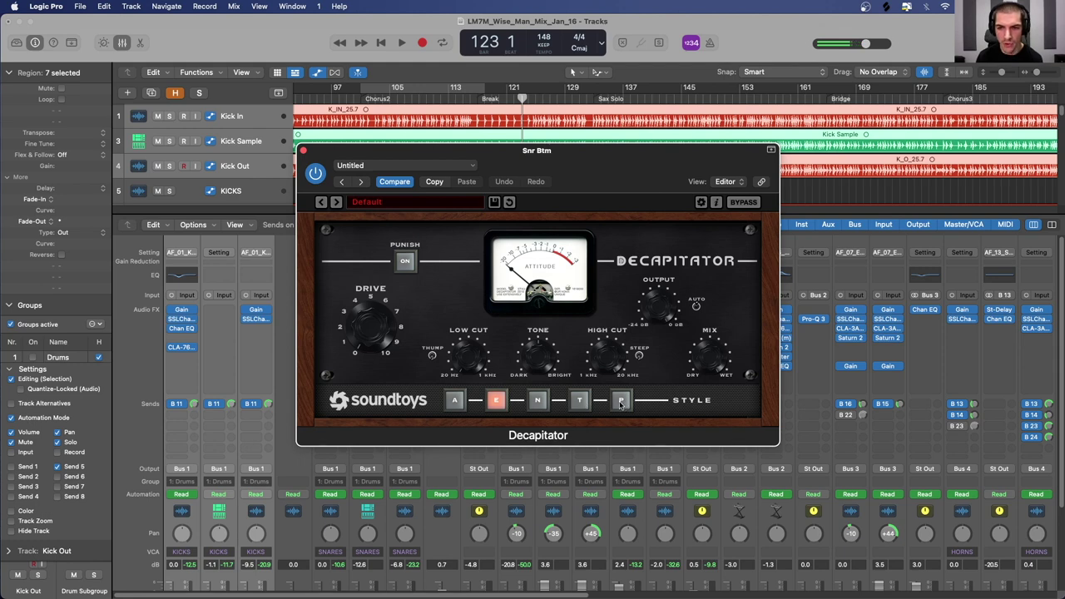
{"action": "key", "text": "super+Tab"}
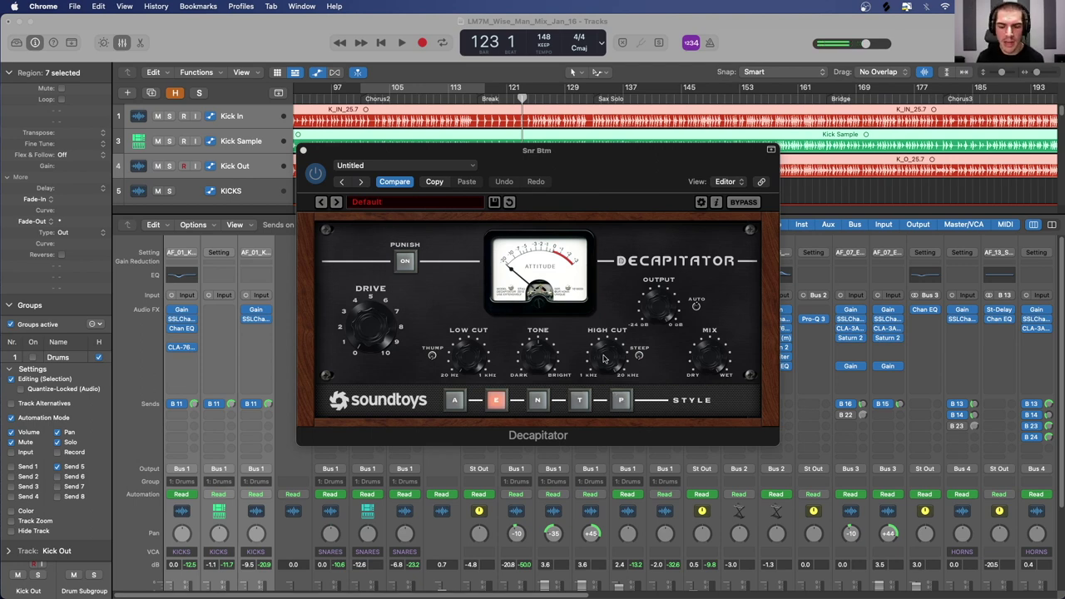
{"action": "left_click", "coordinate": [303, 150]}
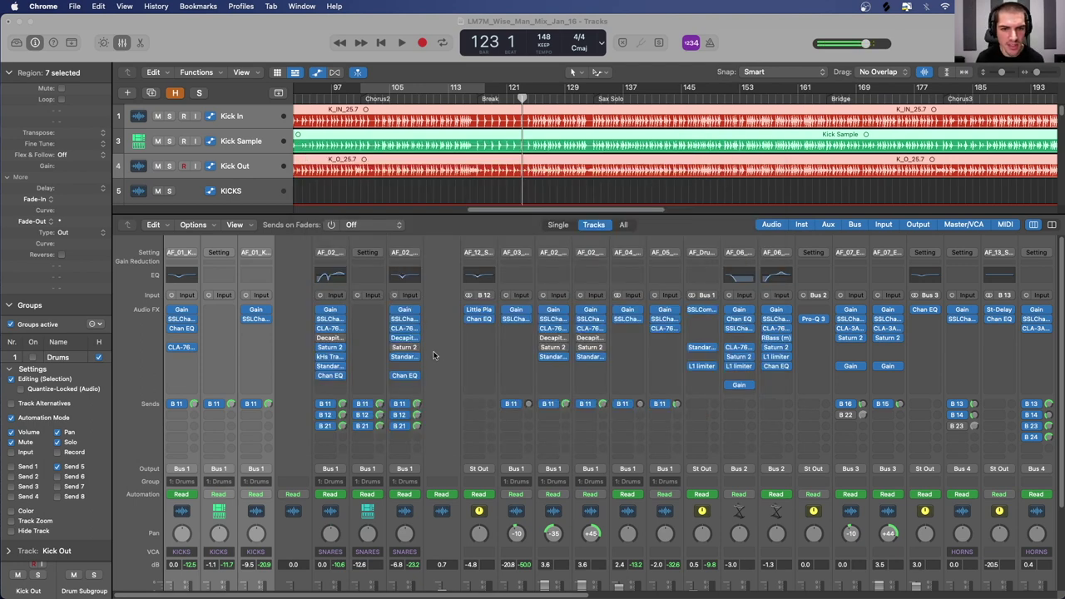
Step: Open the Compressor on the Vox Verb channel, examine its Distortion options, and close it
{"action": "scroll", "coordinate": [440, 349], "scroll_direction": "right", "scroll_amount": 5}
{"action": "scroll", "coordinate": [443, 348], "scroll_direction": "right", "scroll_amount": 8}
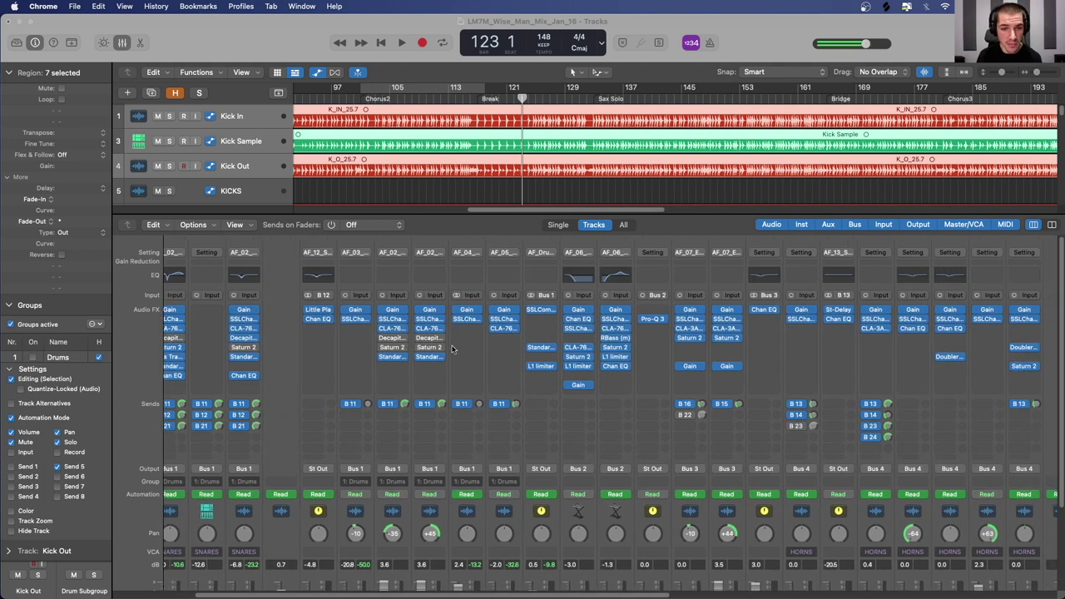
{"action": "scroll", "coordinate": [453, 348], "scroll_direction": "right", "scroll_amount": 10}
{"action": "left_click", "coordinate": [541, 340]}
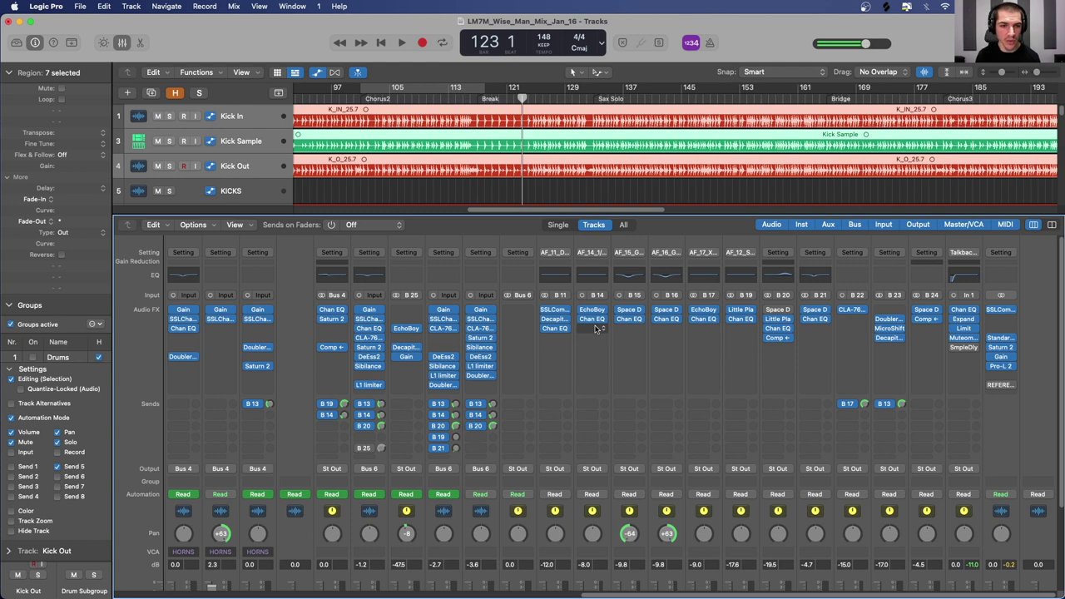
{"action": "left_click", "coordinate": [767, 339]}
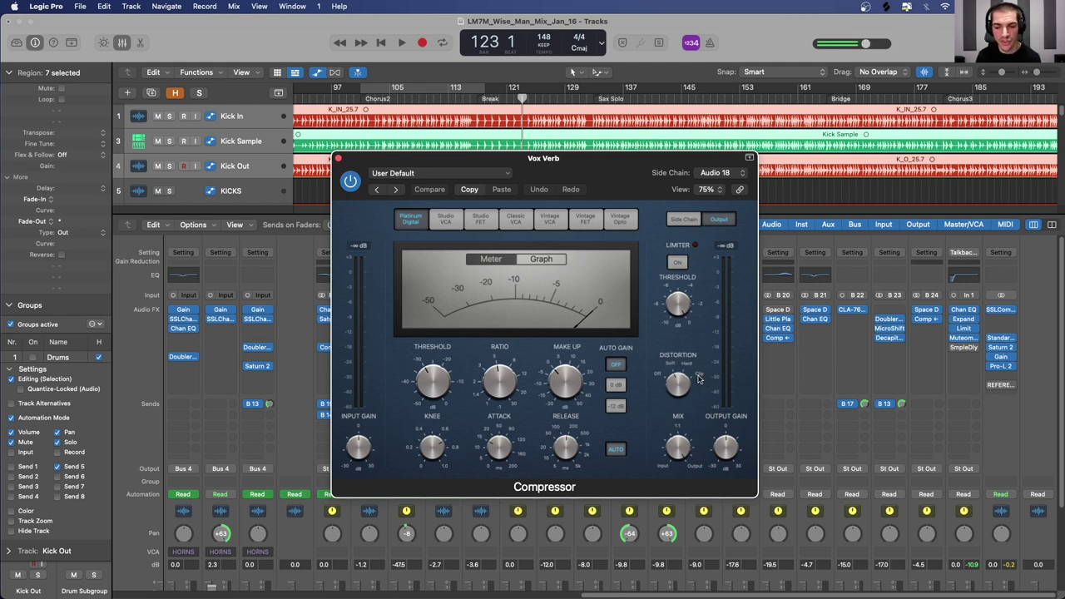
{"action": "left_click", "coordinate": [339, 158]}
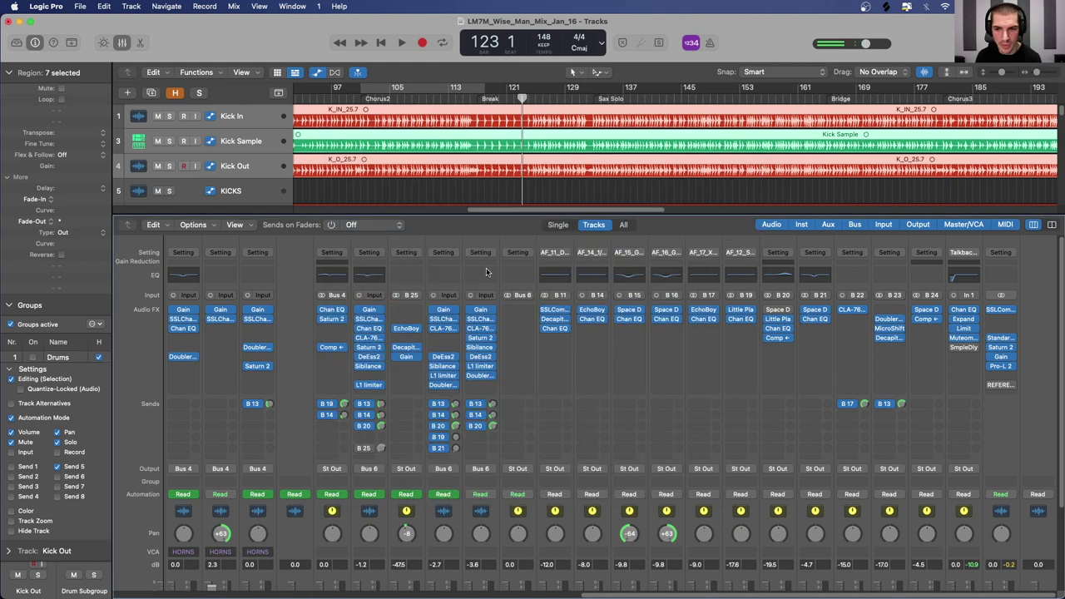
Step: Browse the Vintage EQ Collection for Vox Verb's empty insert slot, insert a Tape Delay instead, and close its window
{"action": "left_click", "coordinate": [777, 348]}
{"action": "mouse_move", "coordinate": [803, 496]}
{"action": "mouse_move", "coordinate": [880, 545]}
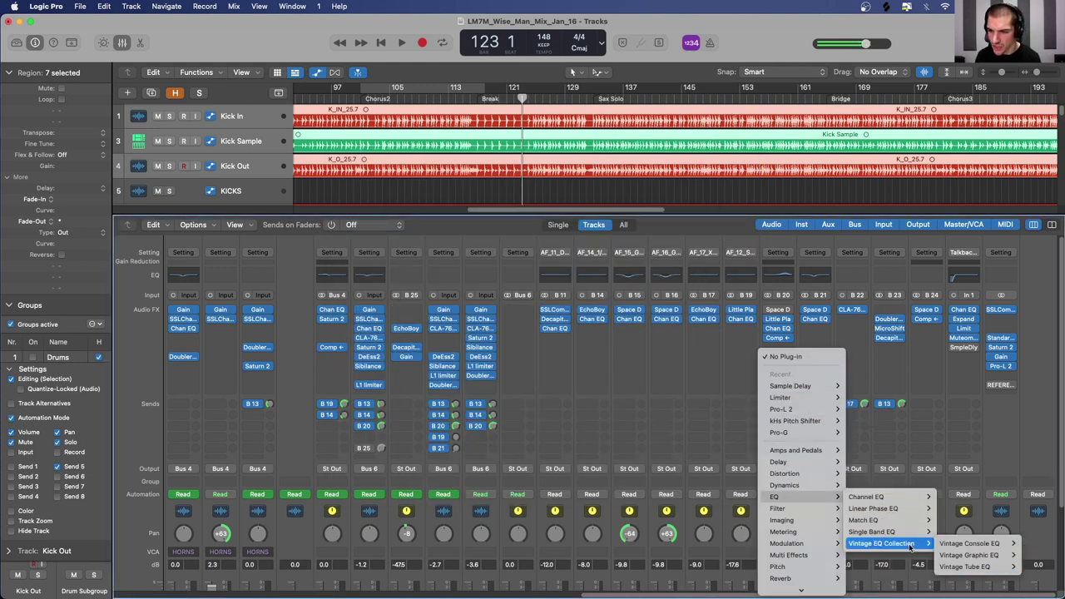
{"action": "mouse_move", "coordinate": [963, 545]}
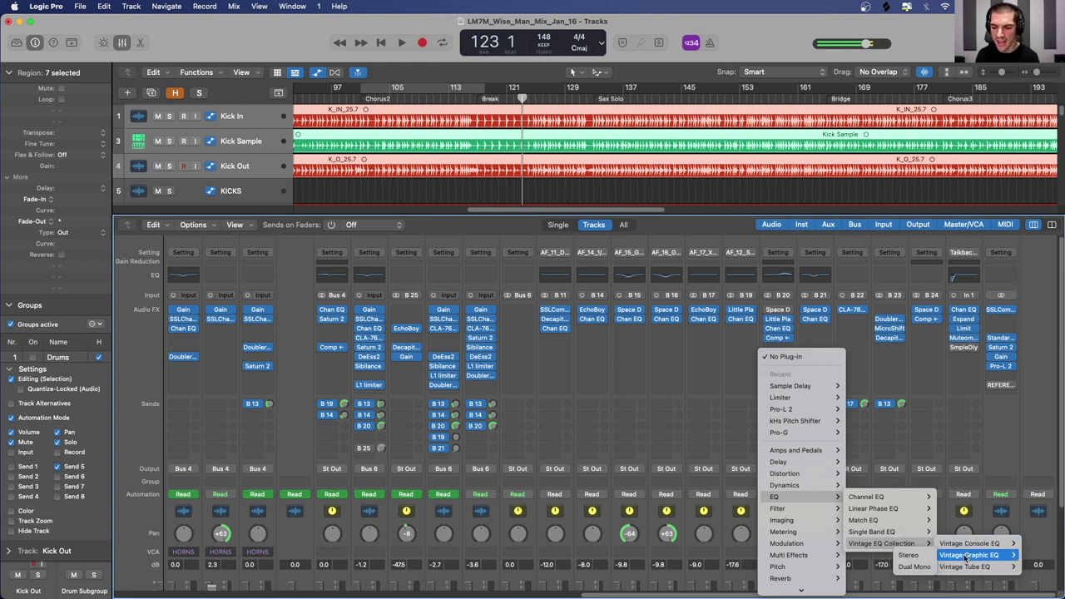
{"action": "mouse_move", "coordinate": [777, 462]}
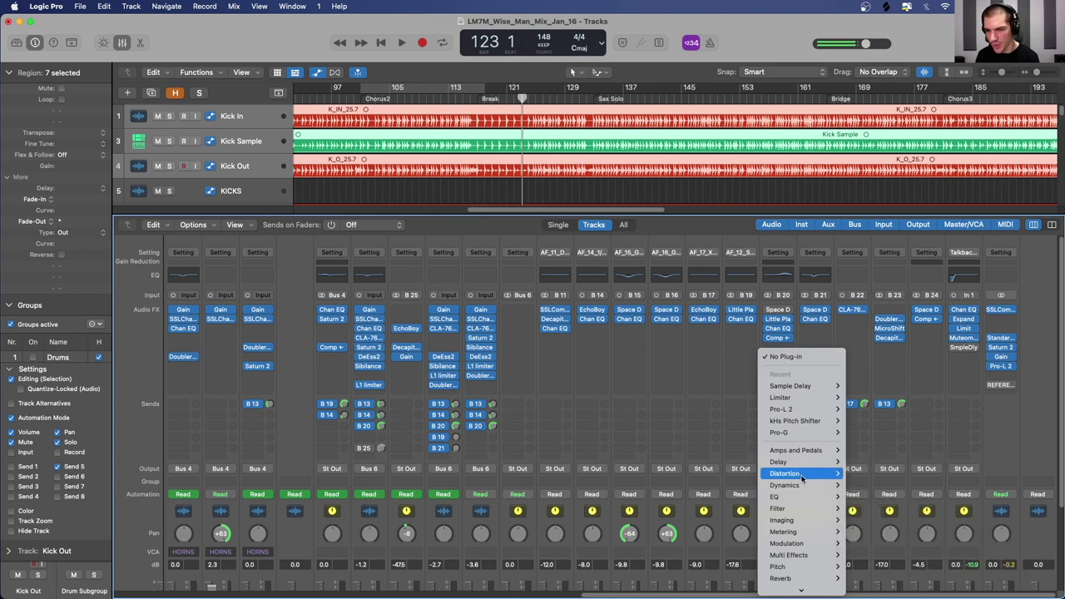
{"action": "left_click", "coordinate": [867, 508]}
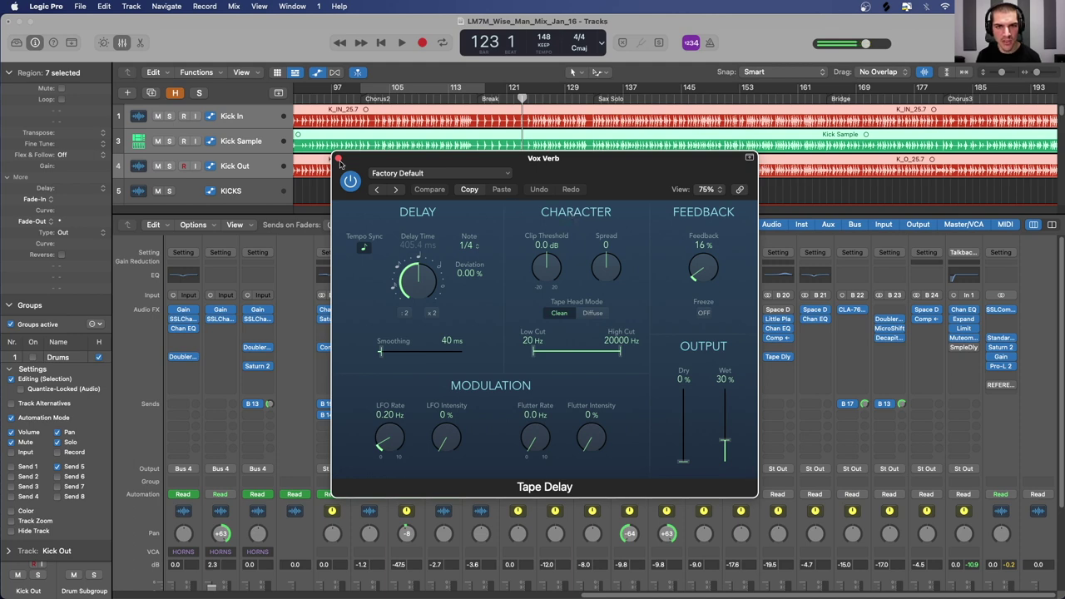
{"action": "left_click", "coordinate": [339, 159]}
Step: Look through the plug-in categories for Vox Verb's Tape Delay slot, leaving the delay bypassed, and select the Stereo Out channel
{"action": "left_click", "coordinate": [795, 359]}
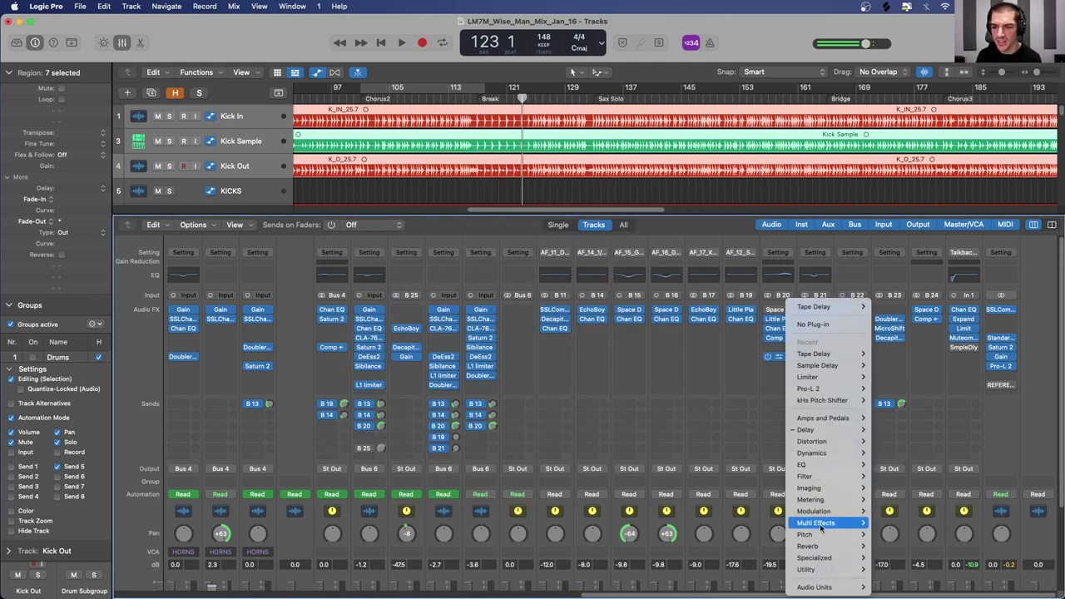
{"action": "mouse_move", "coordinate": [822, 514]}
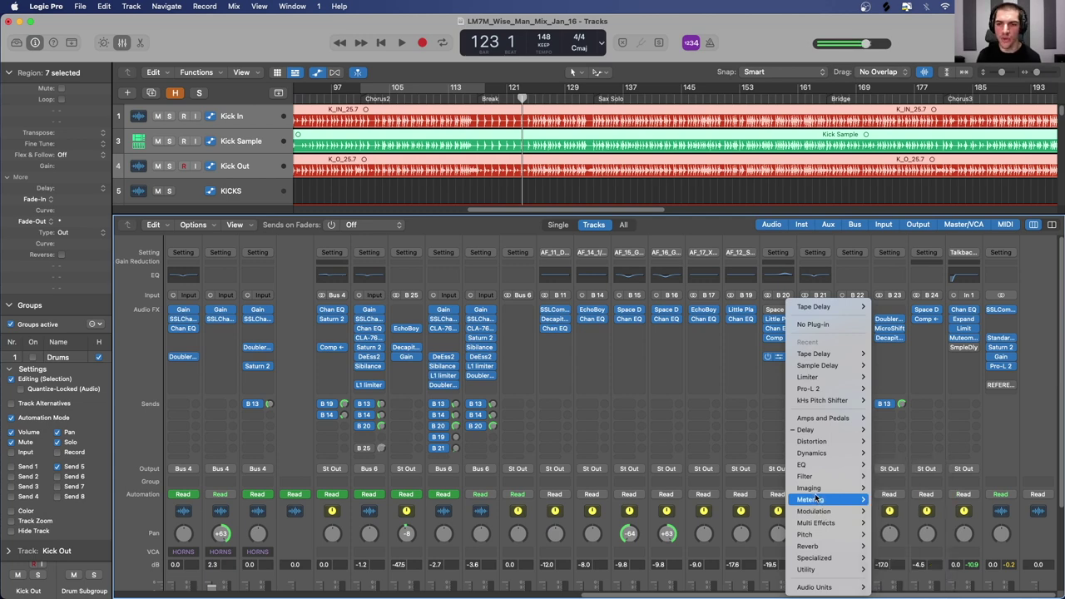
{"action": "left_click", "coordinate": [999, 393]}
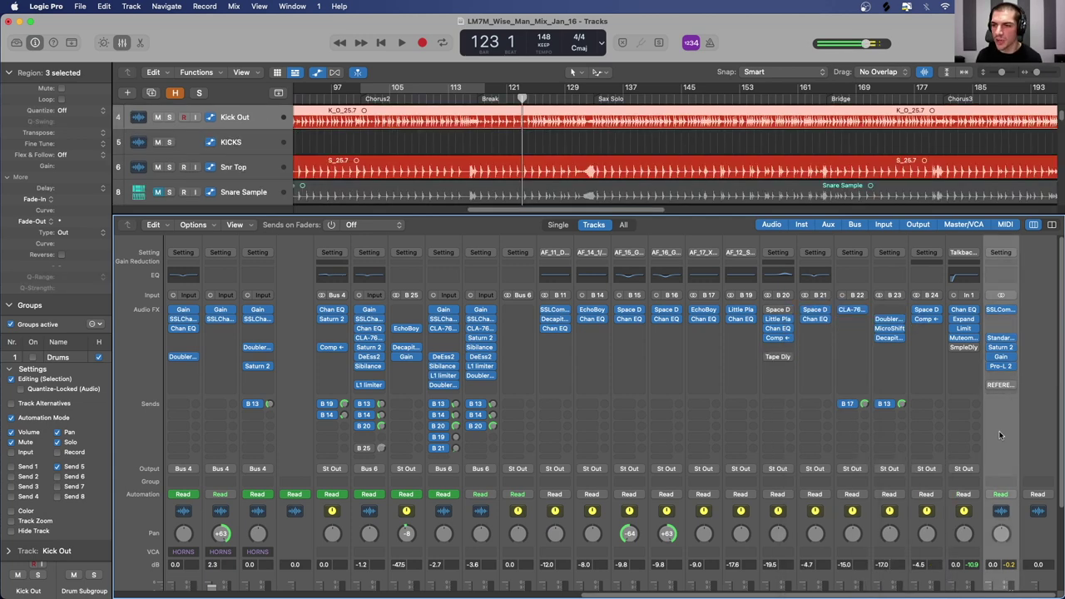
Step: Open Saturn 2 on Stereo Out, play the mix from bar 123 while toggling its bypass to compare the saturation, and close it
{"action": "left_click", "coordinate": [1000, 348]}
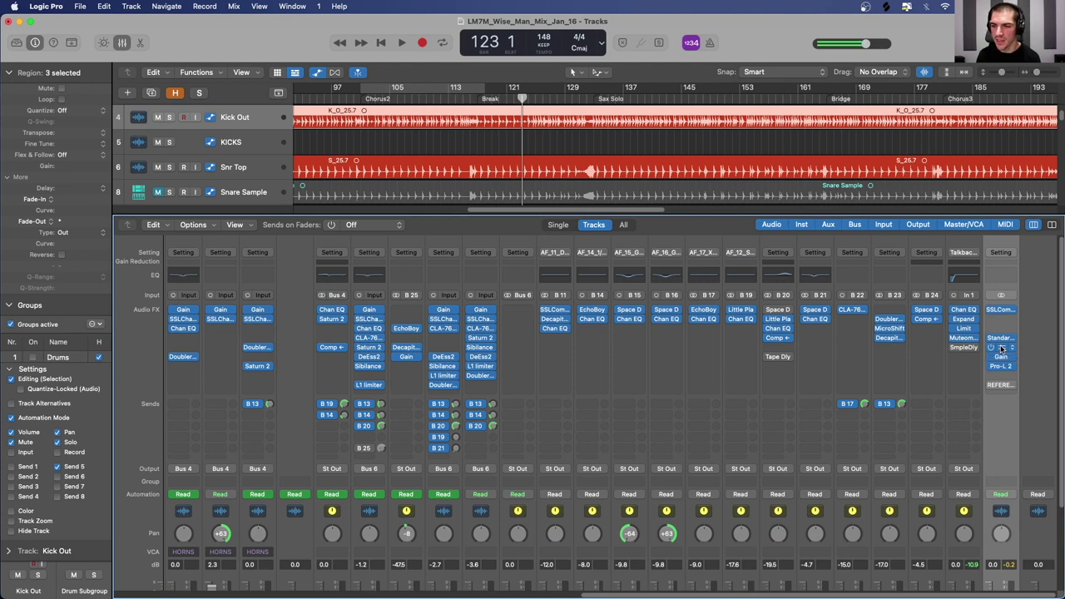
{"action": "left_click_drag", "start_coordinate": [573, 160], "coordinate": [596, 134]}
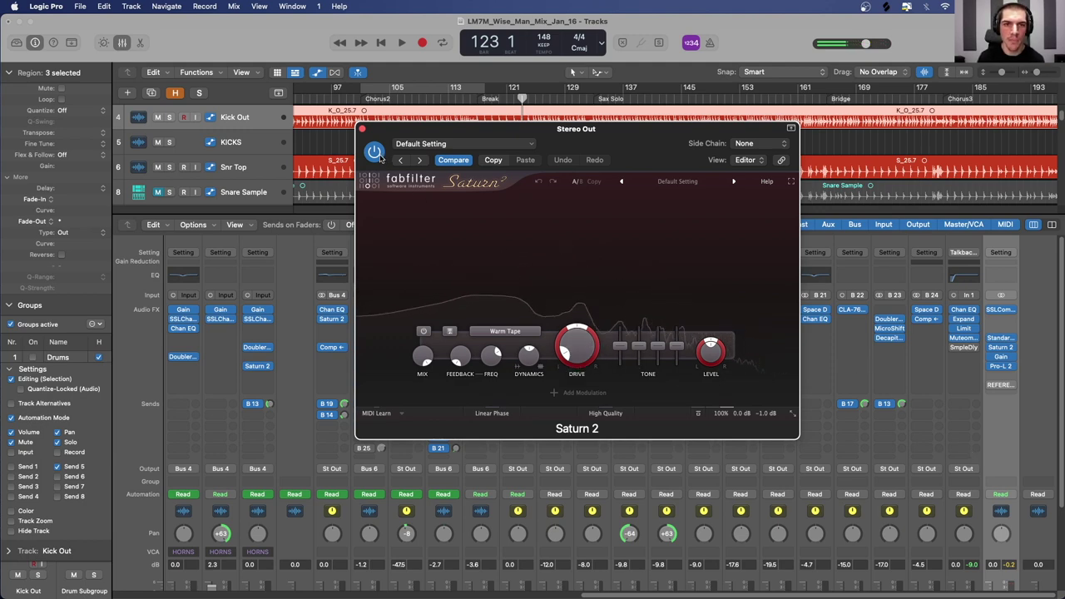
{"action": "key", "text": "space"}
{"action": "left_click", "coordinate": [373, 151]}
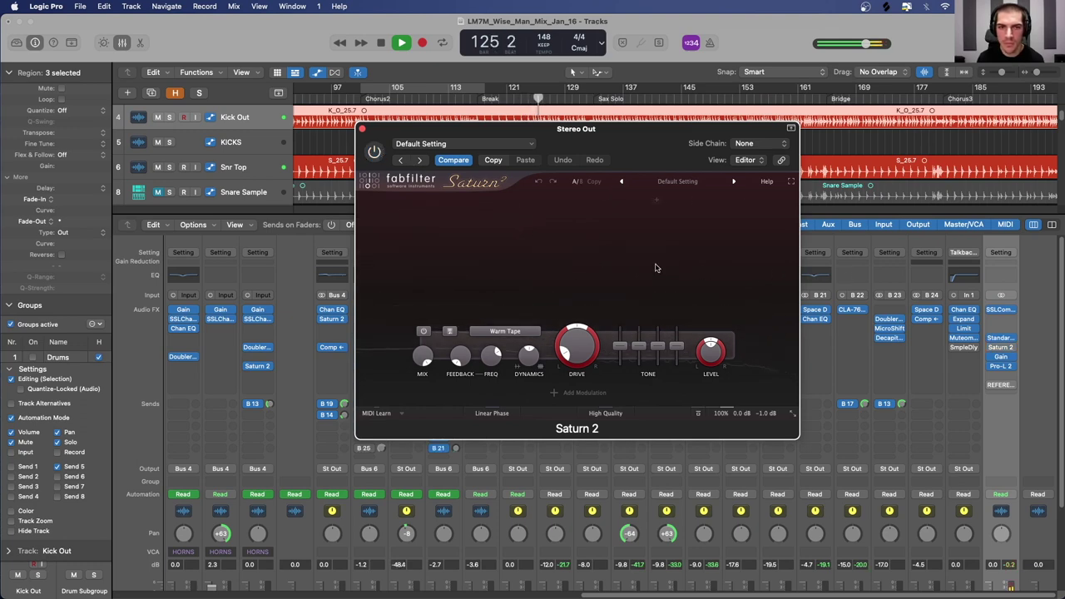
{"action": "left_click", "coordinate": [374, 151]}
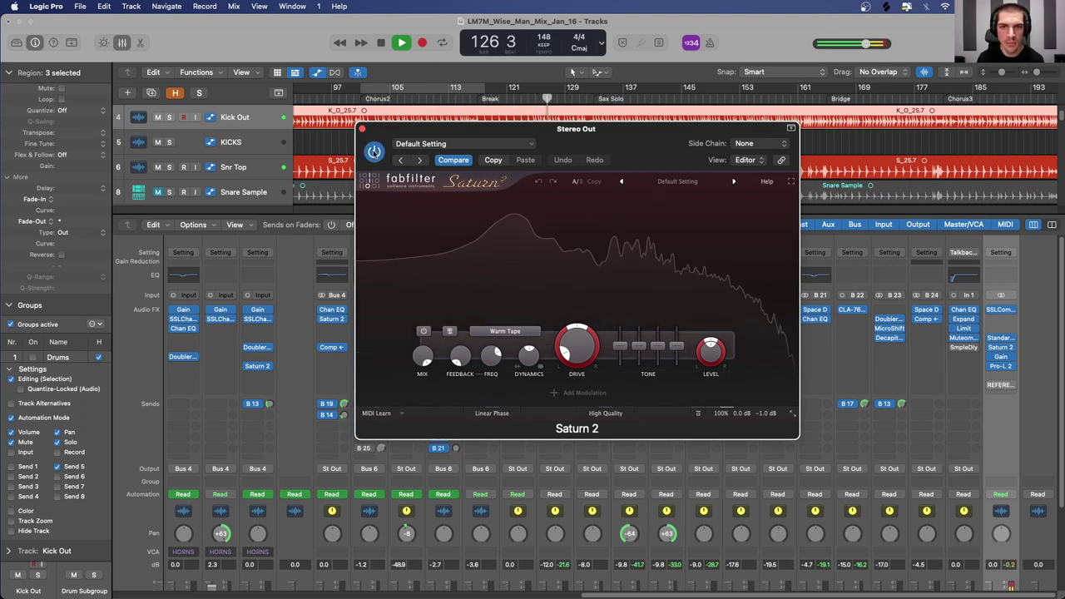
{"action": "left_click", "coordinate": [374, 151]}
{"action": "left_click", "coordinate": [373, 152]}
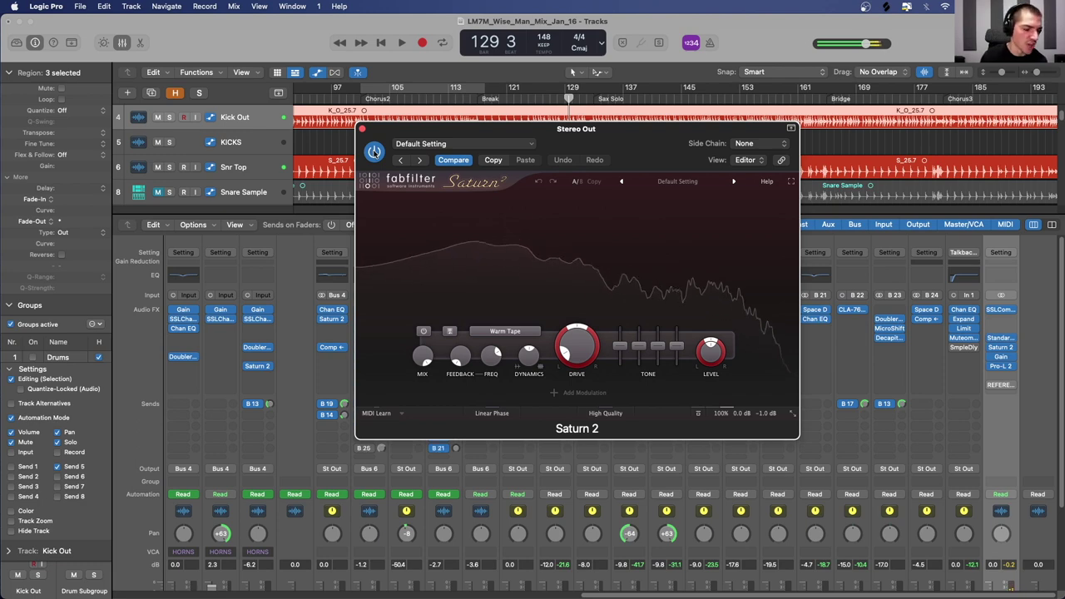
{"action": "left_click", "coordinate": [374, 152]}
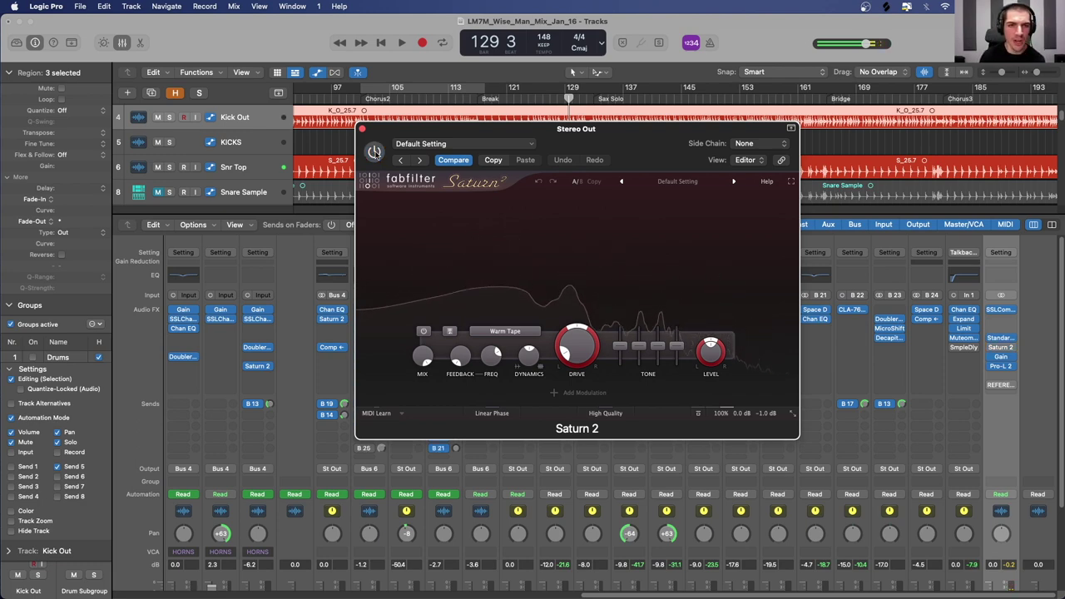
{"action": "left_click", "coordinate": [375, 152]}
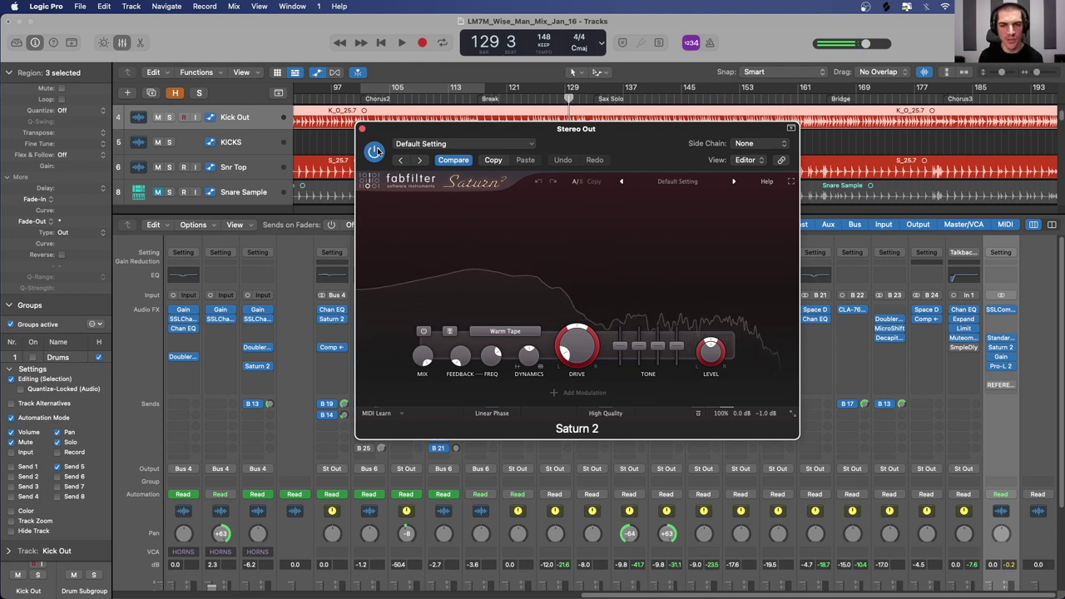
{"action": "left_click", "coordinate": [362, 128]}
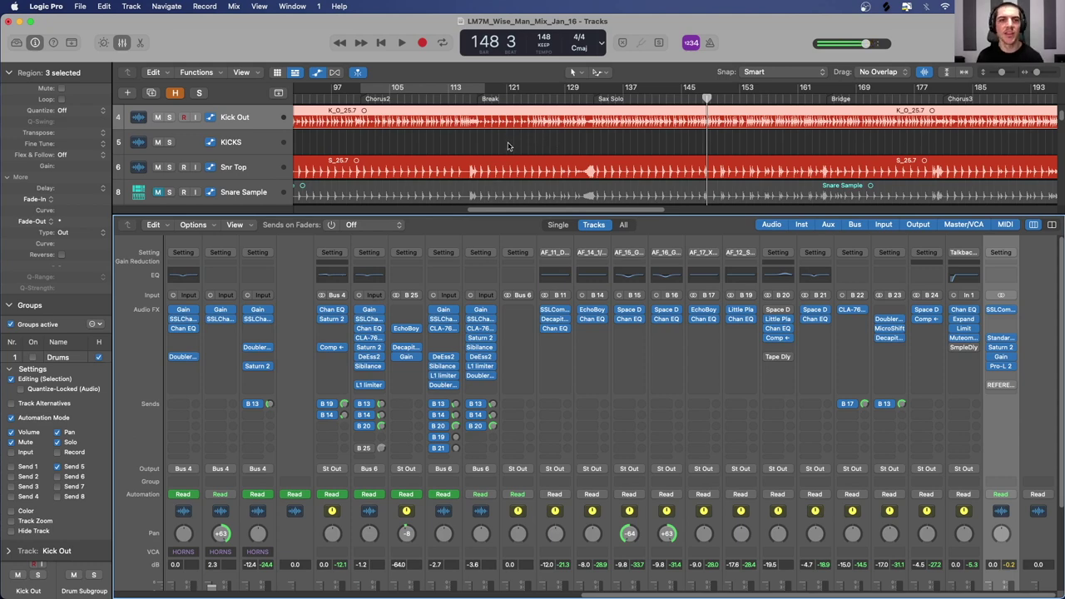
Step: Enlarge the tracks area to show the horn and Lead Vox tracks, placing the playhead at bar 88 and zooming in from before the Break onwards
{"action": "key", "text": "z"}
{"action": "left_click_drag", "start_coordinate": [439, 218], "coordinate": [441, 289]}
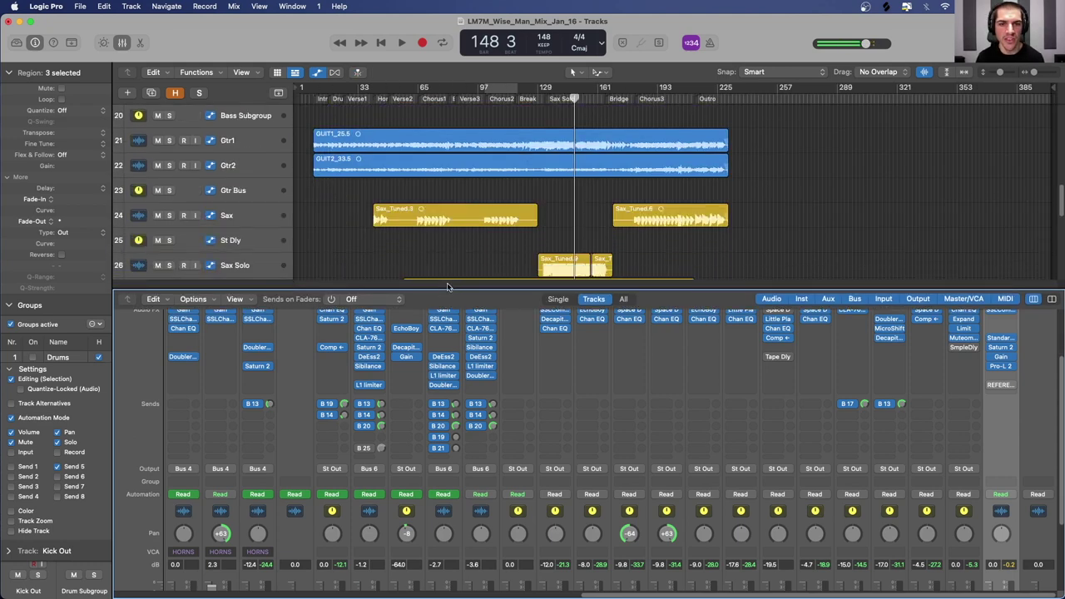
{"action": "scroll", "coordinate": [494, 172], "scroll_direction": "down", "scroll_amount": 5}
{"action": "left_click", "coordinate": [462, 97]}
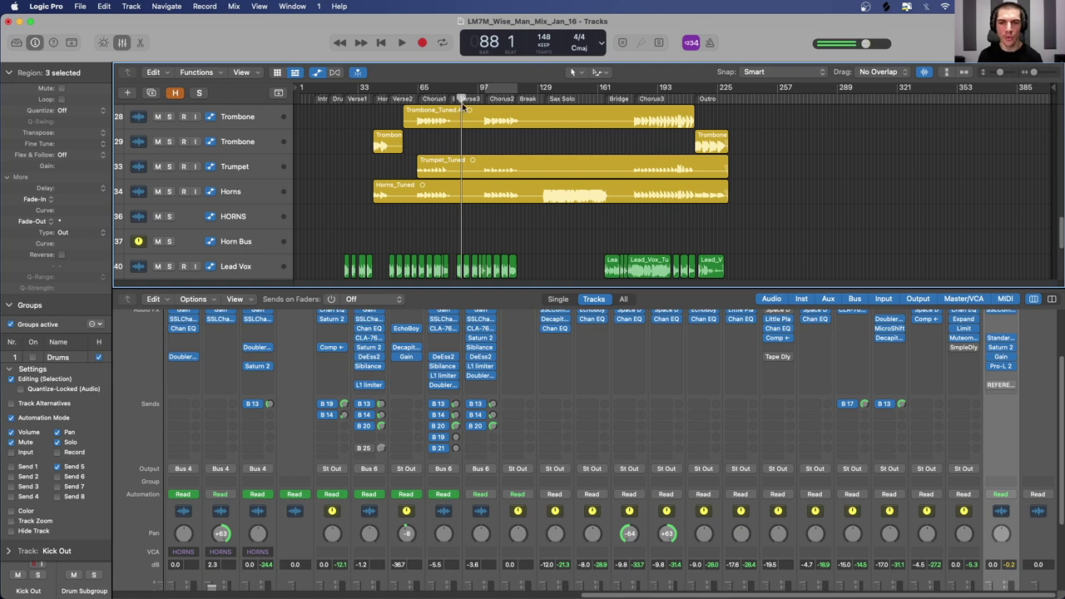
{"action": "left_click", "coordinate": [519, 133], "text": "ctrl+alt"}
{"action": "left_click", "coordinate": [761, 157], "text": "ctrl+alt"}
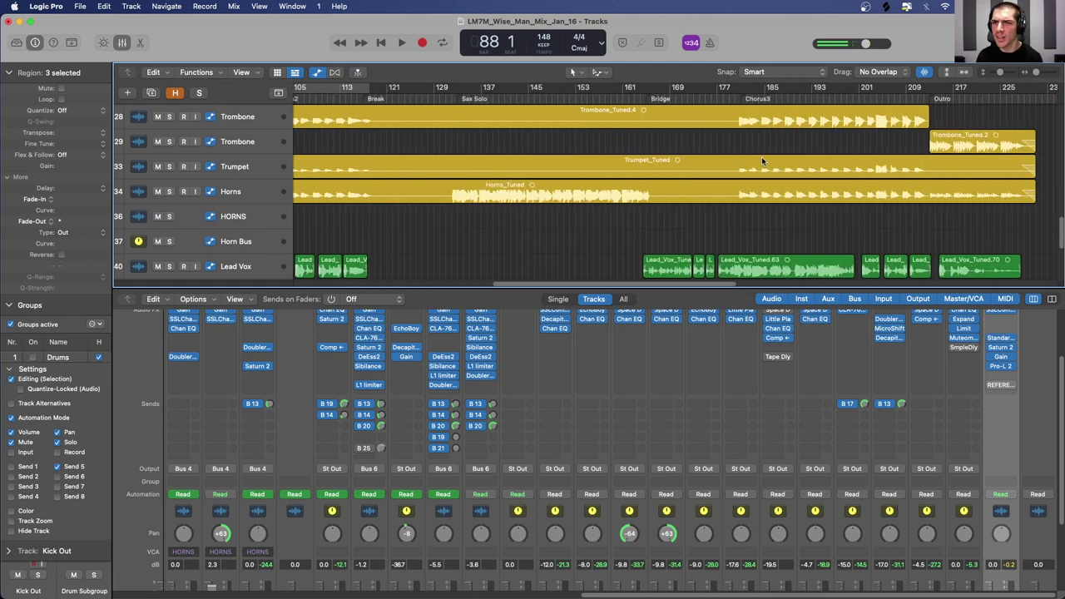
Step: Play the mix from bar 165 at the start of the Bridge, stop, and place the playhead at bar 175
{"action": "left_click", "coordinate": [647, 98]}
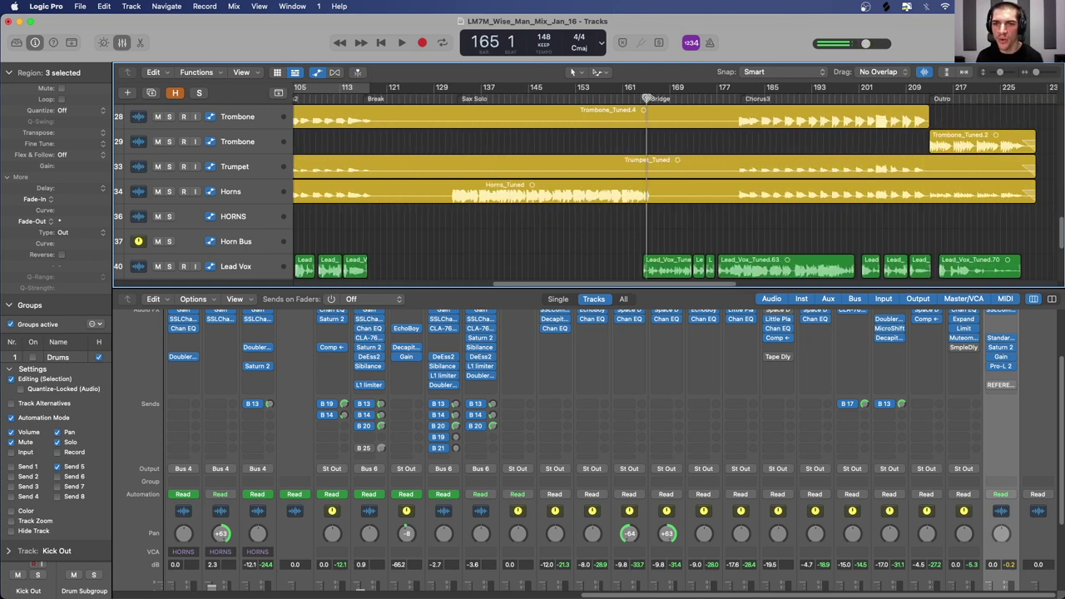
{"action": "key", "text": "space"}
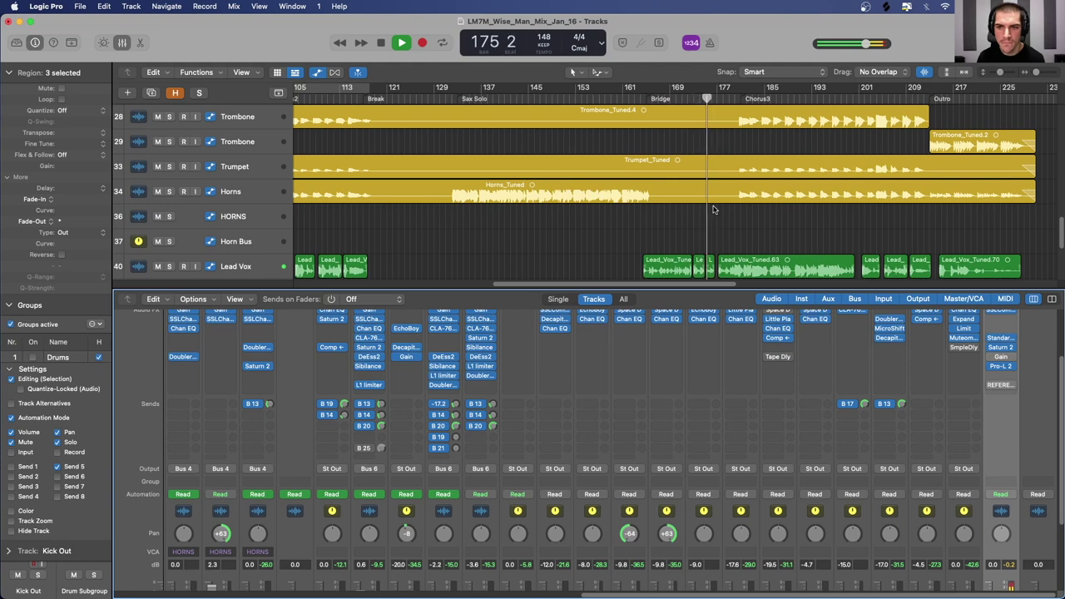
{"action": "key", "text": "space"}
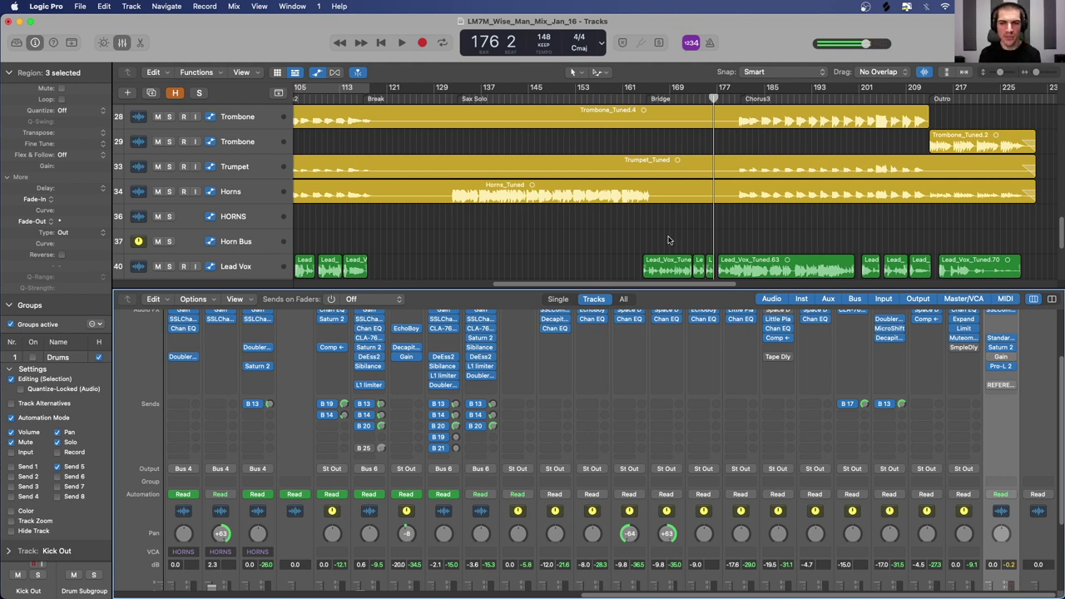
{"action": "left_click_drag", "start_coordinate": [691, 98], "coordinate": [707, 98]}
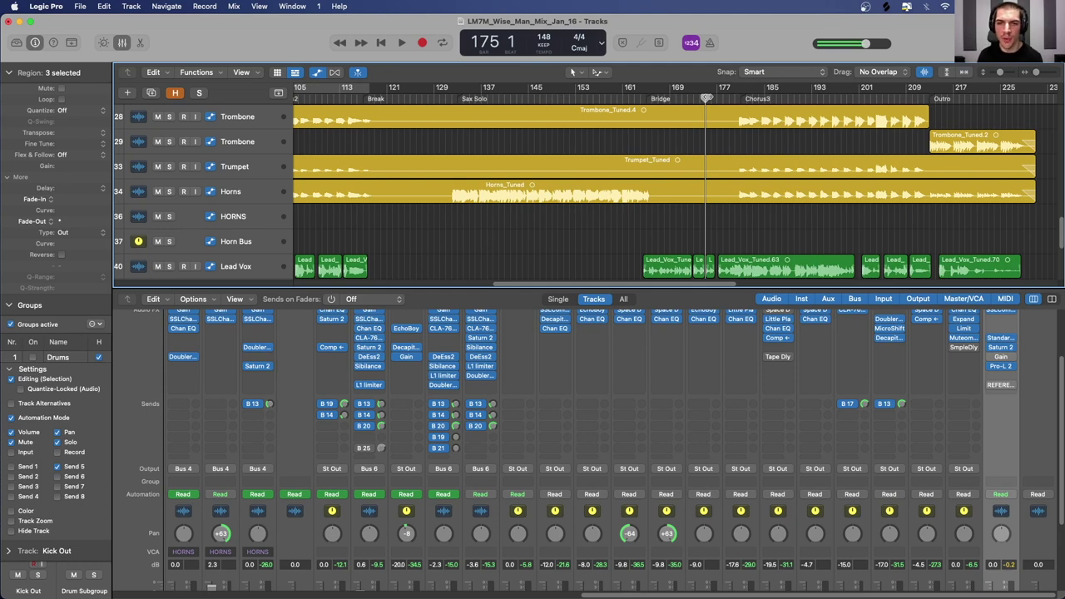
Step: Play the Sax Solo from bar 140 while bringing the earlier sections of the horn tracks into view, and stop playback
{"action": "left_click", "coordinate": [498, 98]}
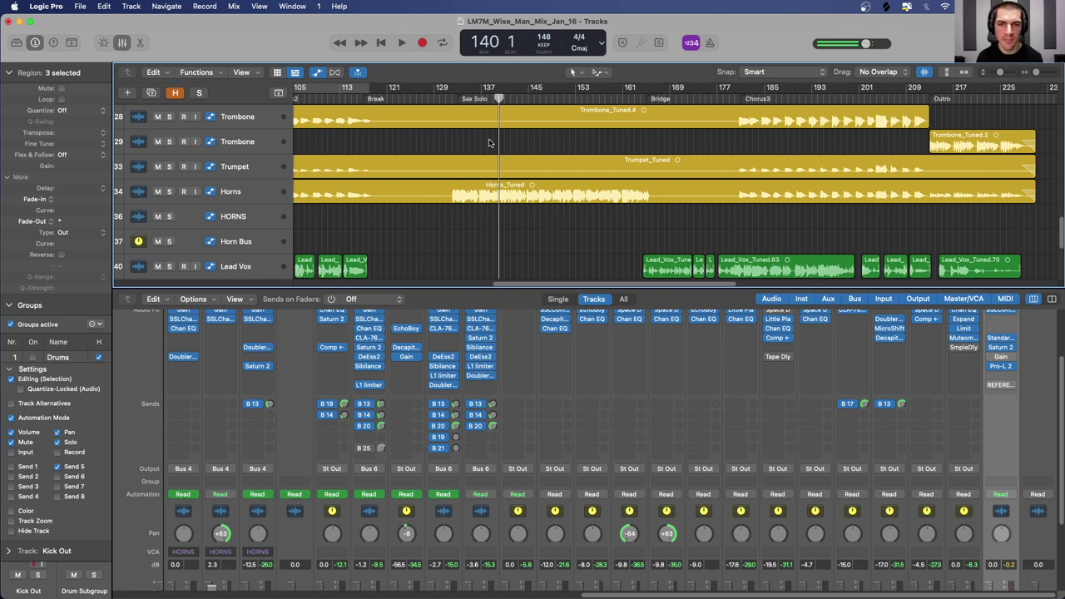
{"action": "key", "text": "space"}
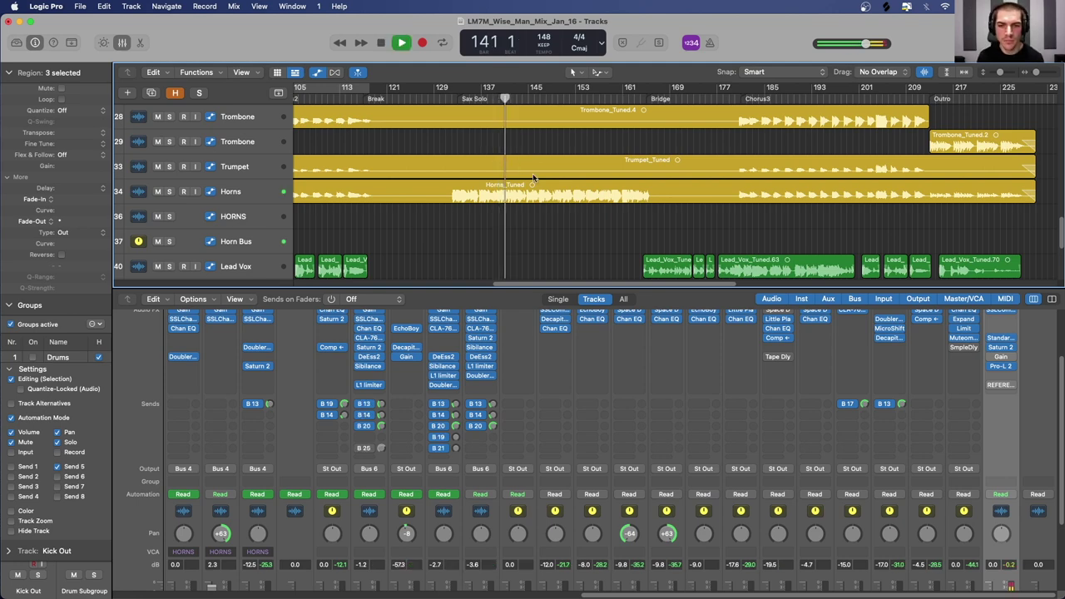
{"action": "scroll", "coordinate": [520, 212], "scroll_direction": "left", "scroll_amount": 2}
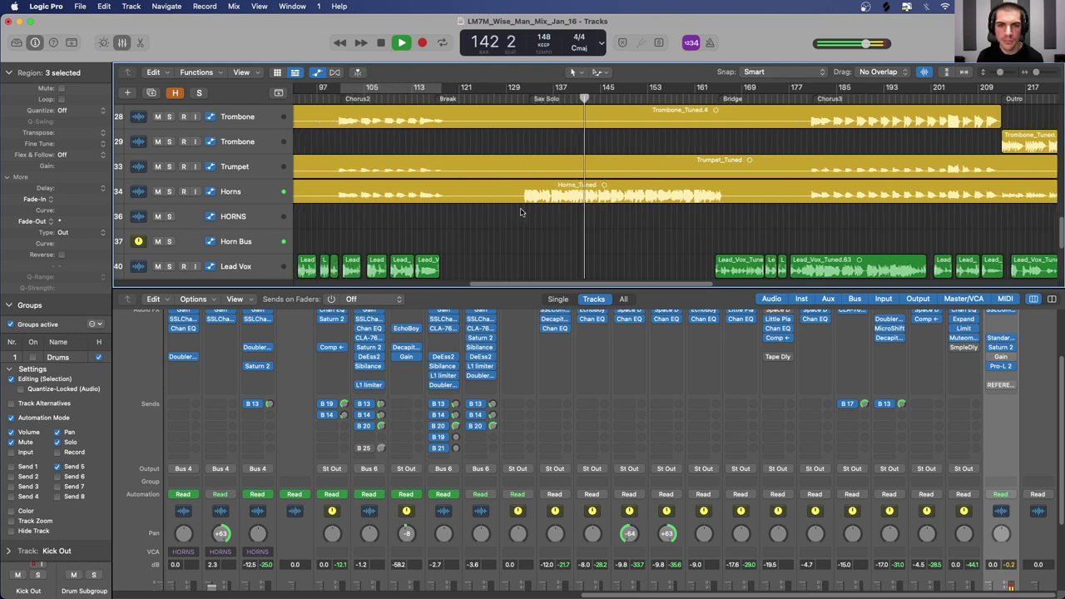
{"action": "scroll", "coordinate": [520, 212], "scroll_direction": "left", "scroll_amount": 3}
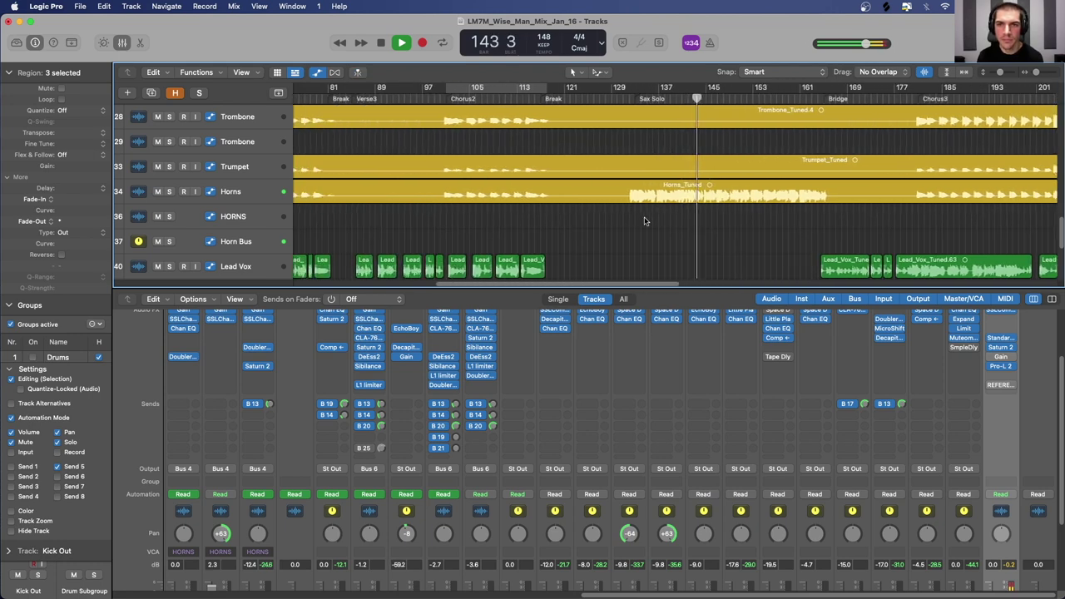
{"action": "scroll", "coordinate": [646, 221], "scroll_direction": "left", "scroll_amount": 1}
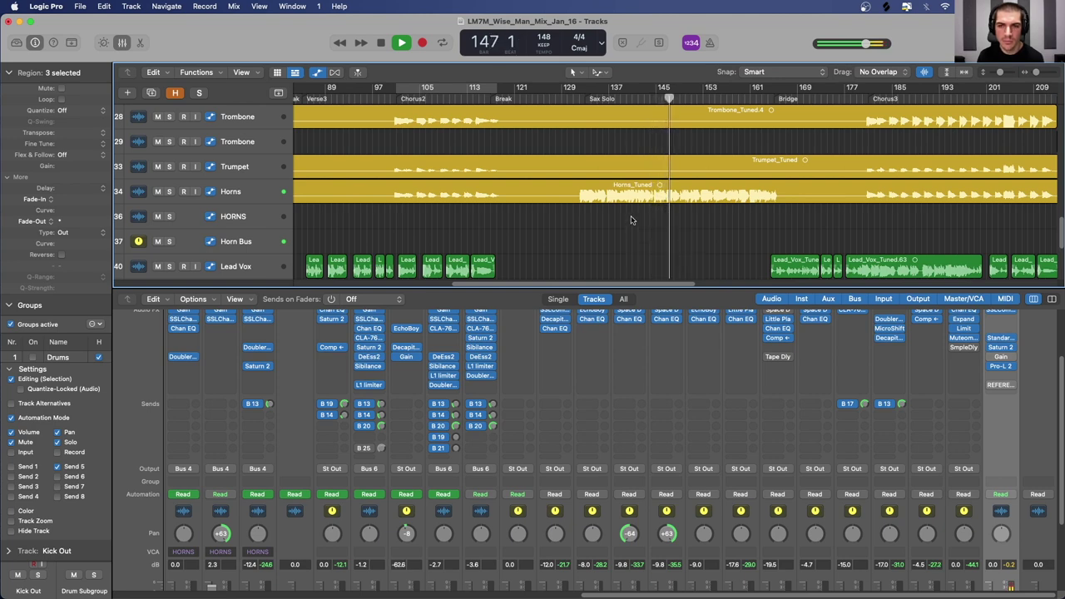
{"action": "key", "text": "space"}
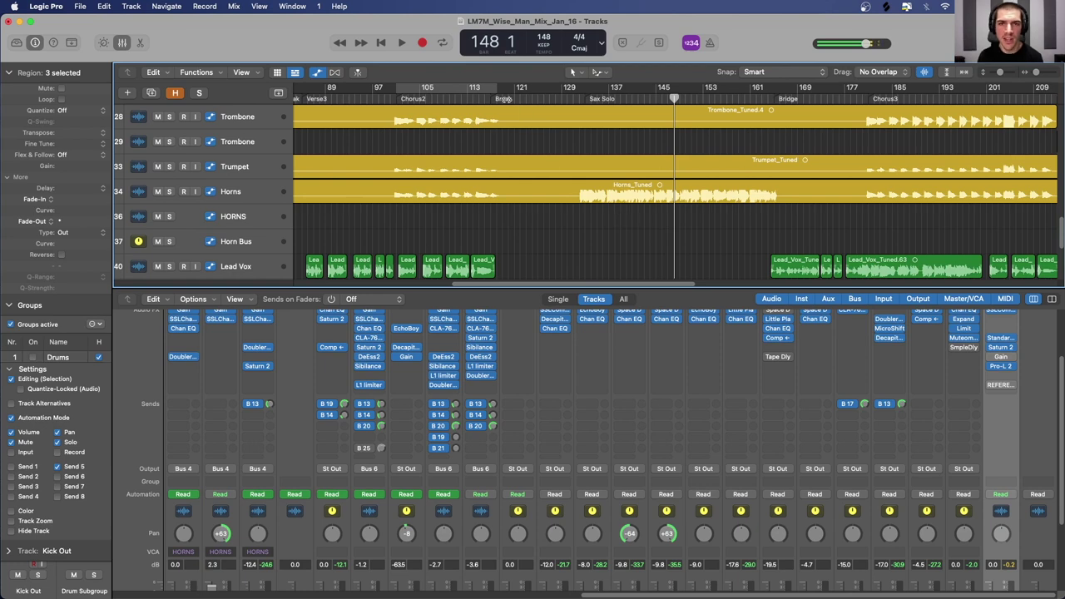
Step: Show the Send Mute 2 → Funk PC automation on Gtr1 around the Break, and move the playhead from bar 125 to bar 133
{"action": "left_click", "coordinate": [491, 98]}
{"action": "key", "text": "z"}
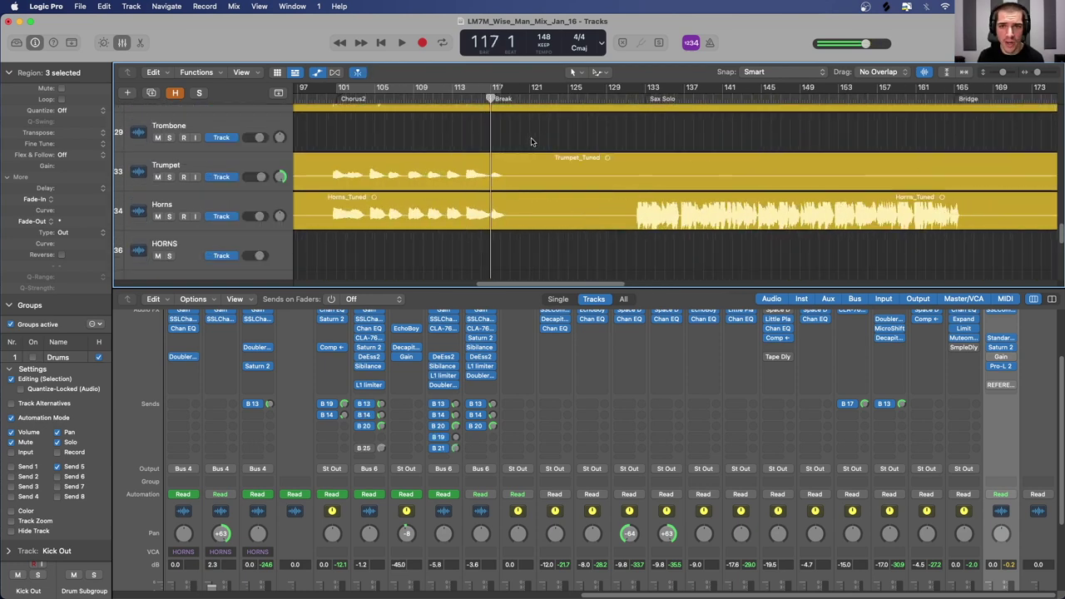
{"action": "scroll", "coordinate": [549, 144], "scroll_direction": "up", "scroll_amount": 3}
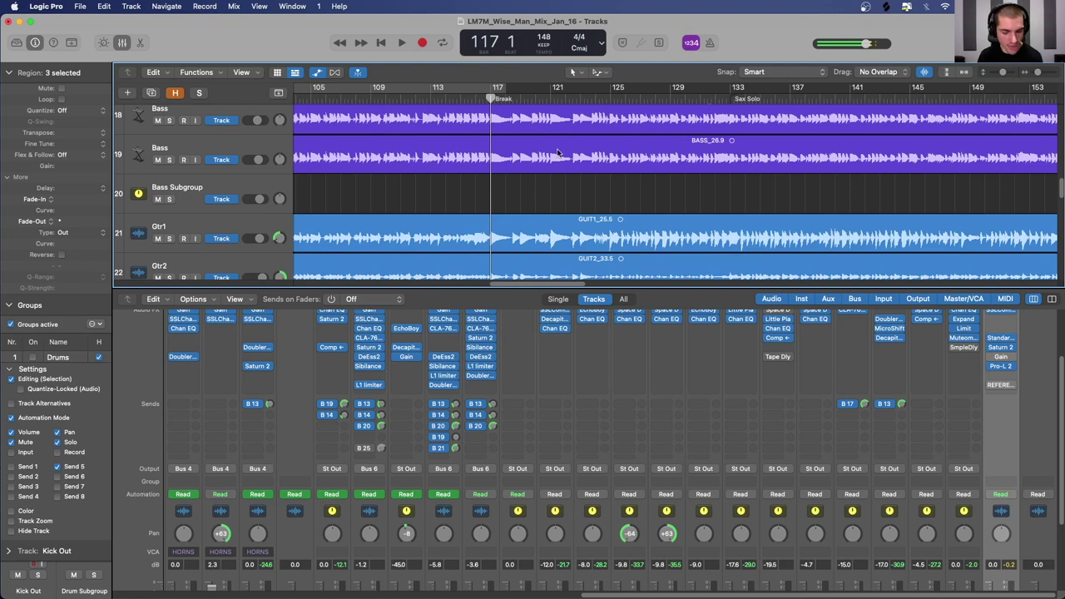
{"action": "left_click", "coordinate": [599, 237]}
{"action": "key", "text": "a"}
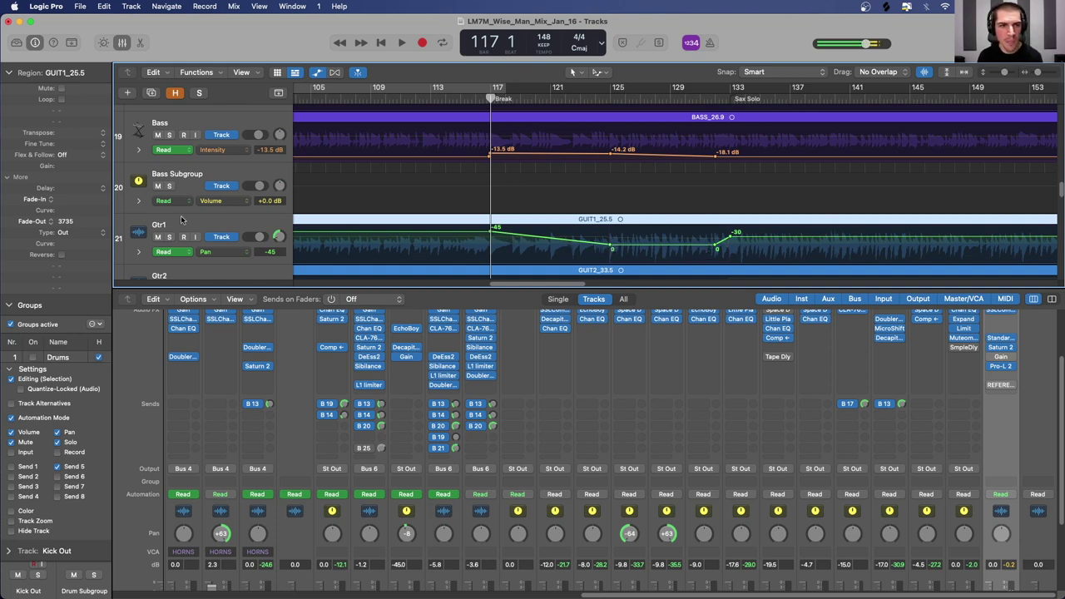
{"action": "left_click", "coordinate": [208, 251]}
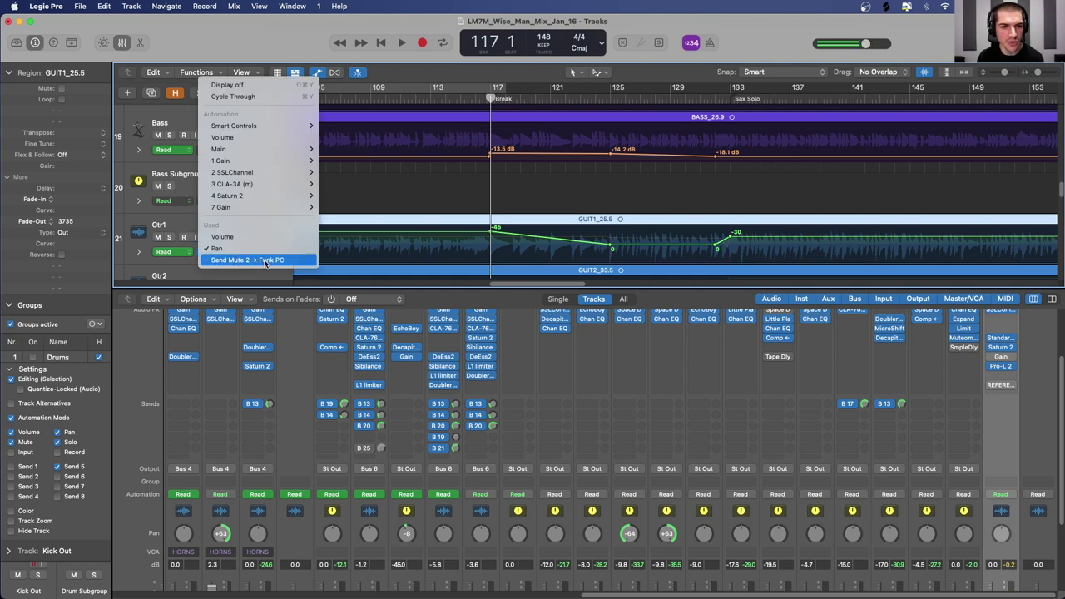
{"action": "left_click", "coordinate": [281, 262]}
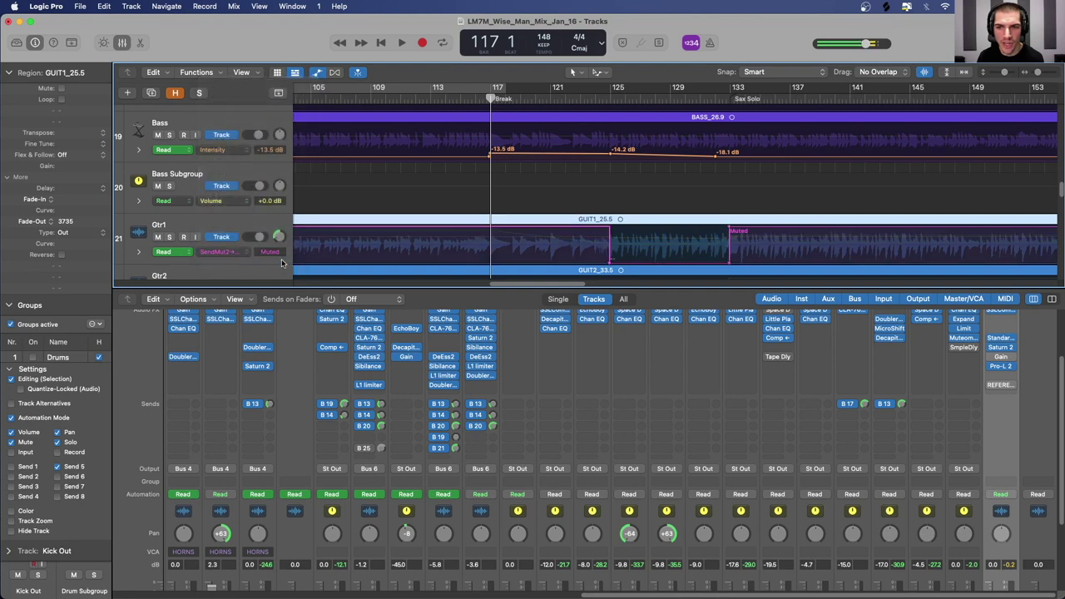
{"action": "left_click_drag", "start_coordinate": [609, 98], "coordinate": [730, 99]}
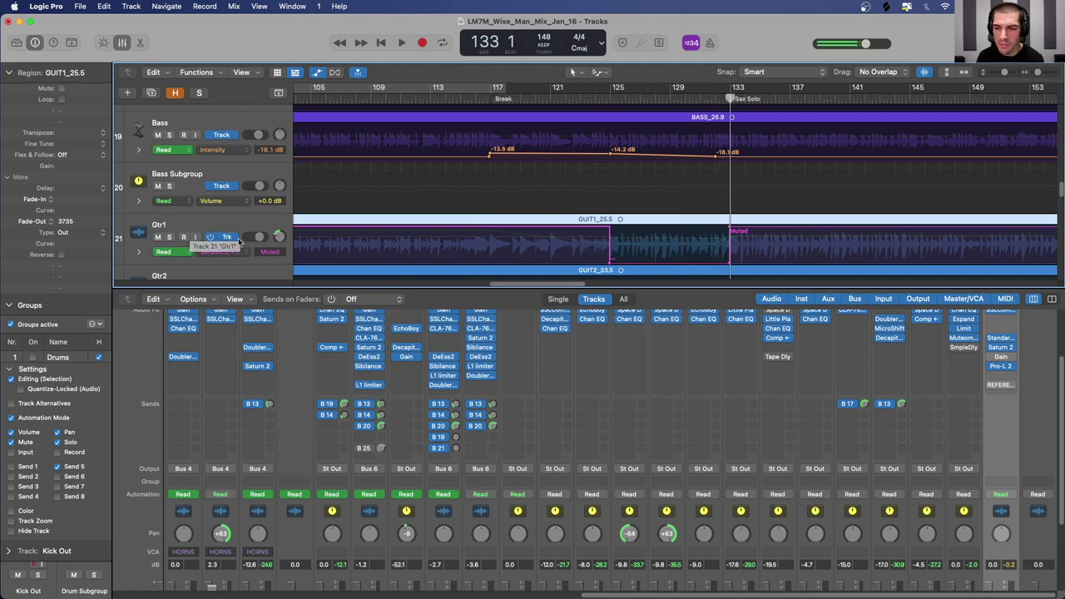
Step: Select the Funk PC channel and open its CLA-76 compressor, moving the plug-in window down over the mixer
{"action": "scroll", "coordinate": [952, 537], "scroll_direction": "down", "scroll_amount": 4}
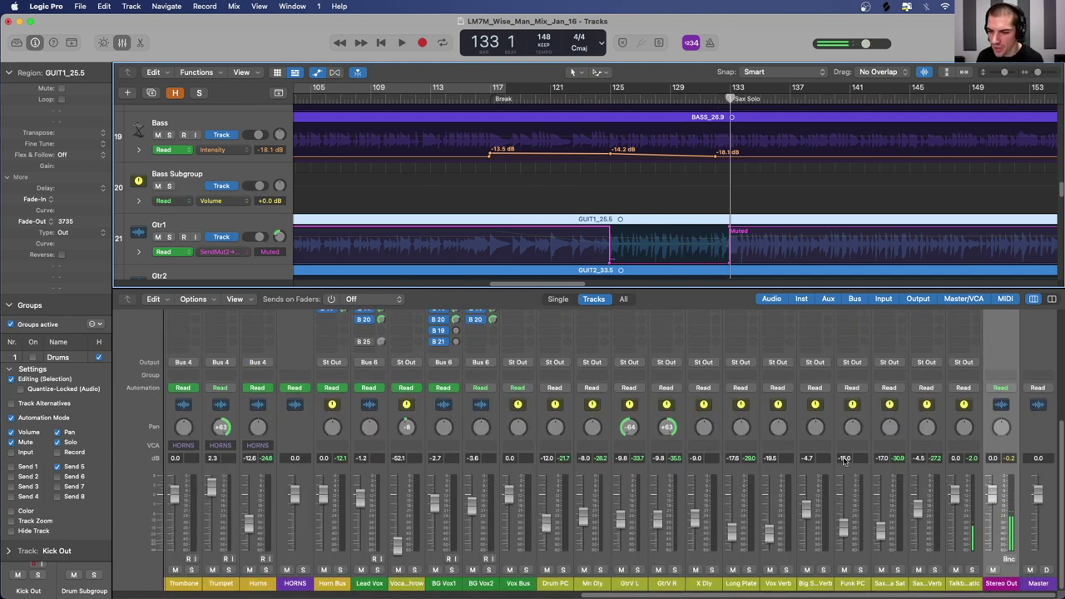
{"action": "left_click", "coordinate": [865, 420]}
{"action": "scroll", "coordinate": [861, 399], "scroll_direction": "up", "scroll_amount": 6}
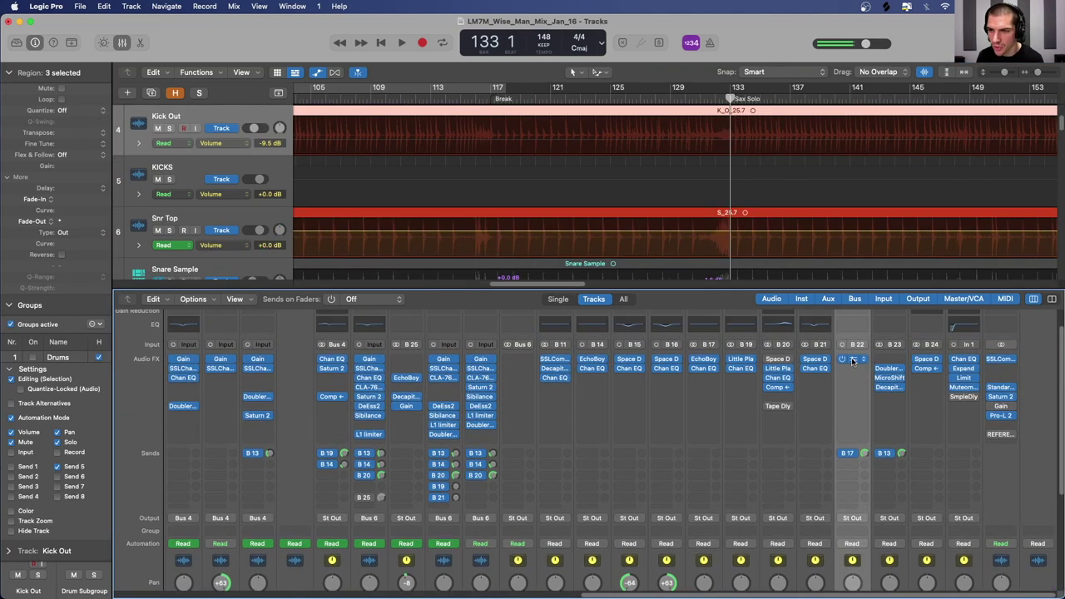
{"action": "left_click", "coordinate": [852, 361]}
{"action": "left_click_drag", "start_coordinate": [573, 173], "coordinate": [794, 356]}
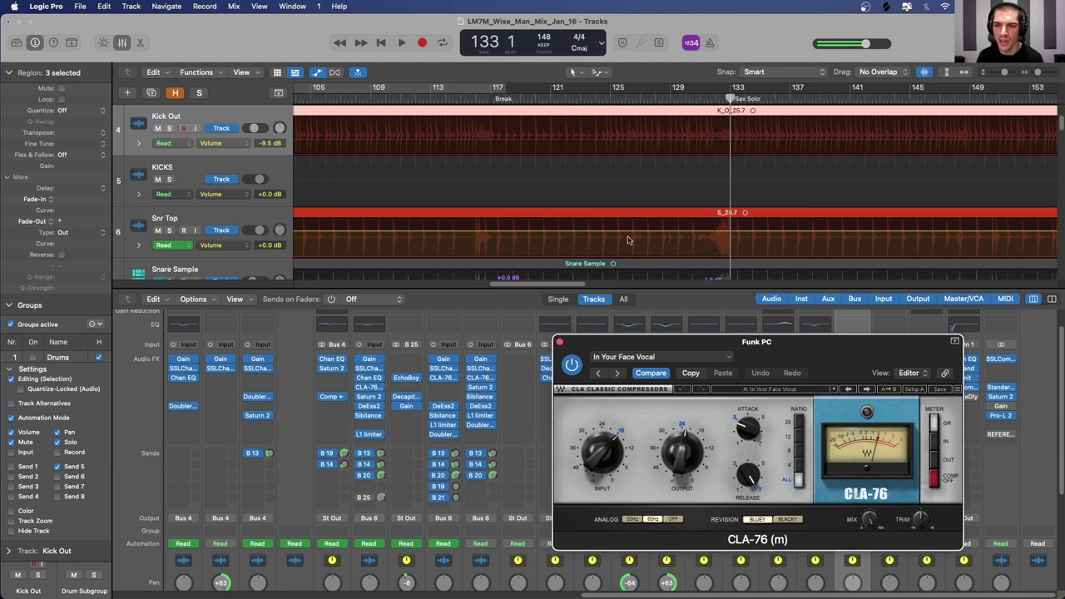
Step: Play the mix from just before the Break with Funk PC's CLA-76 open, and stop at bar 123
{"action": "key", "text": "super+Left"}
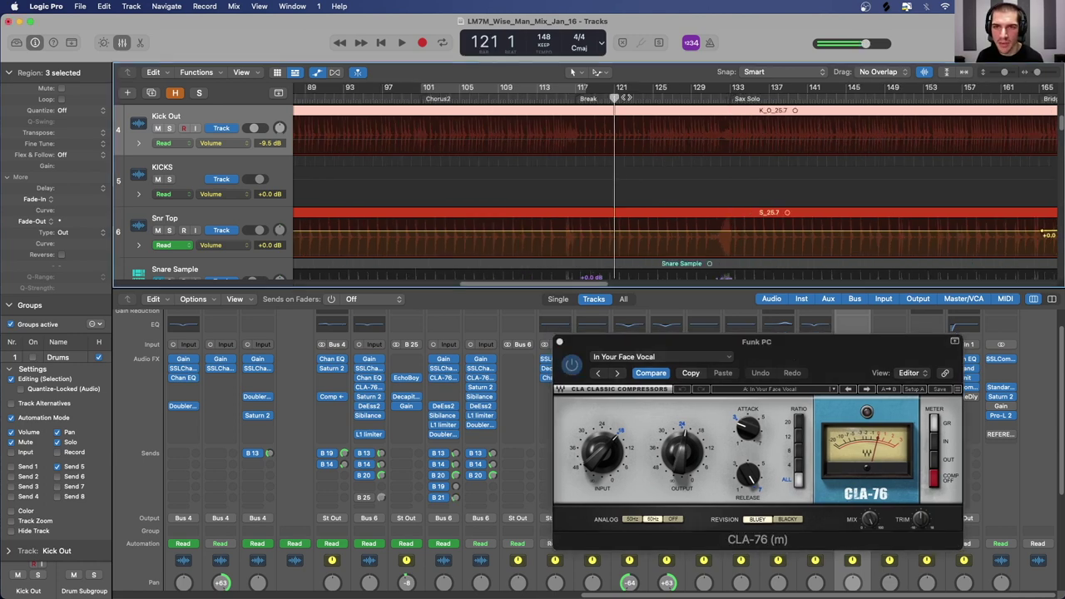
{"action": "left_click", "coordinate": [614, 97]}
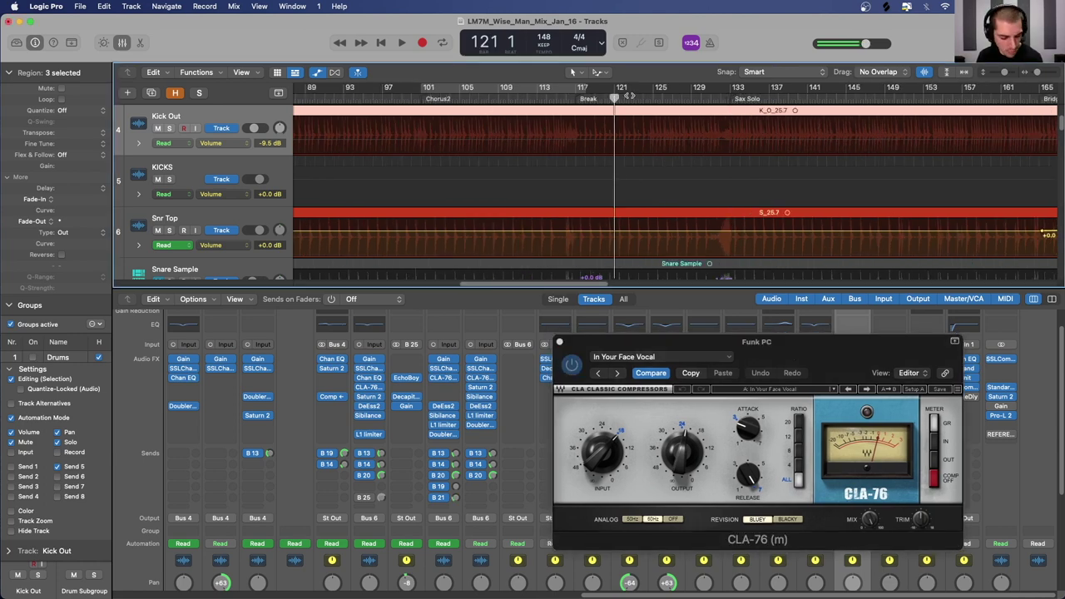
{"action": "left_click", "coordinate": [575, 97]}
{"action": "key", "text": "space"}
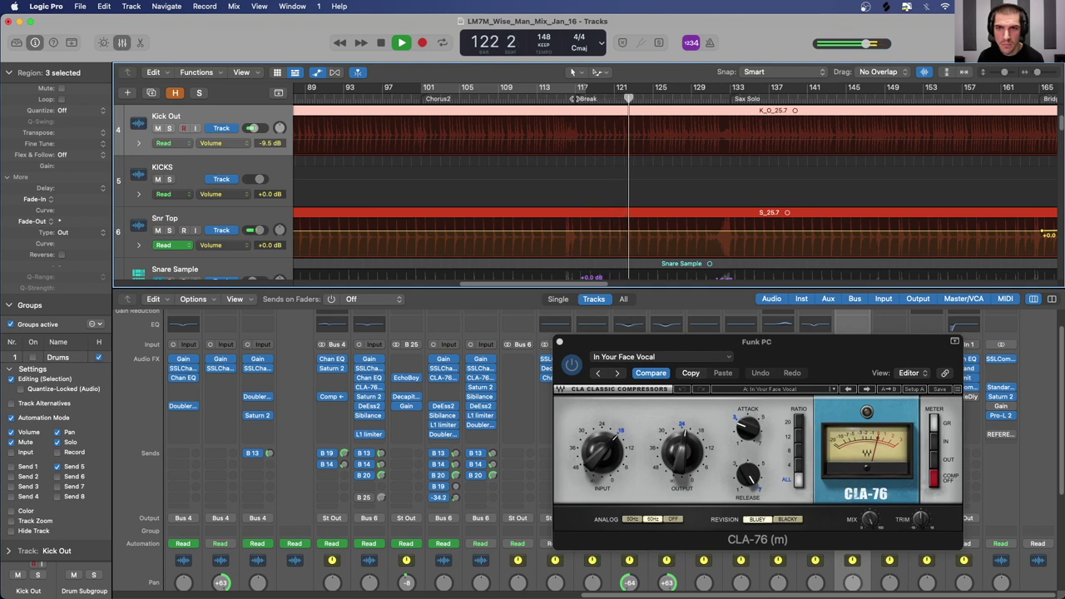
{"action": "key", "text": "space"}
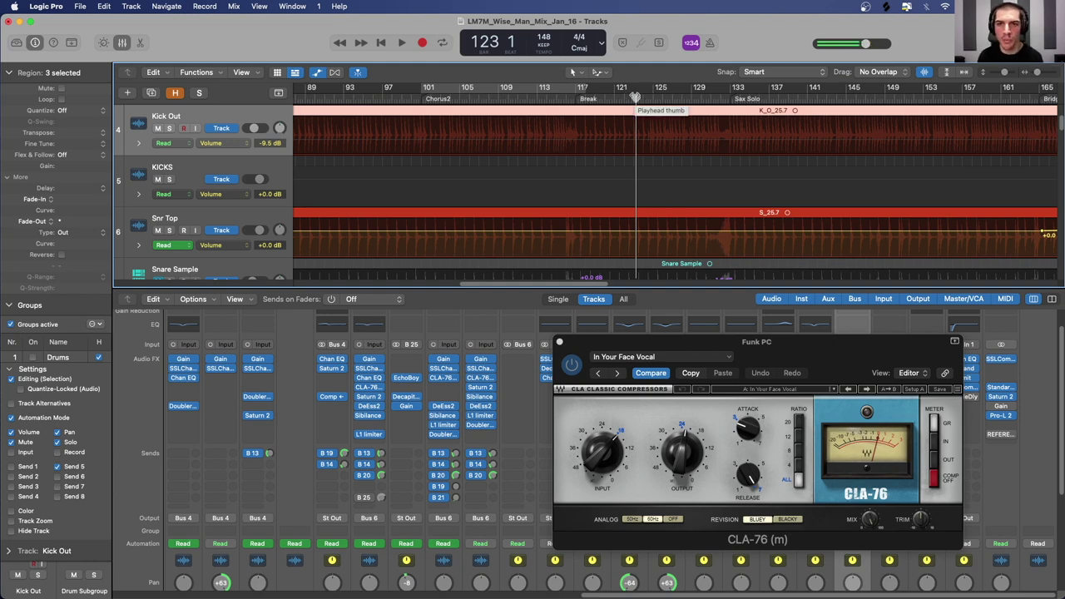
Step: Resume playback into the Sax Solo with the Gtr1 and Gtr2 automation in view, watching the CLA-76 meter, and stop
{"action": "key", "text": "space"}
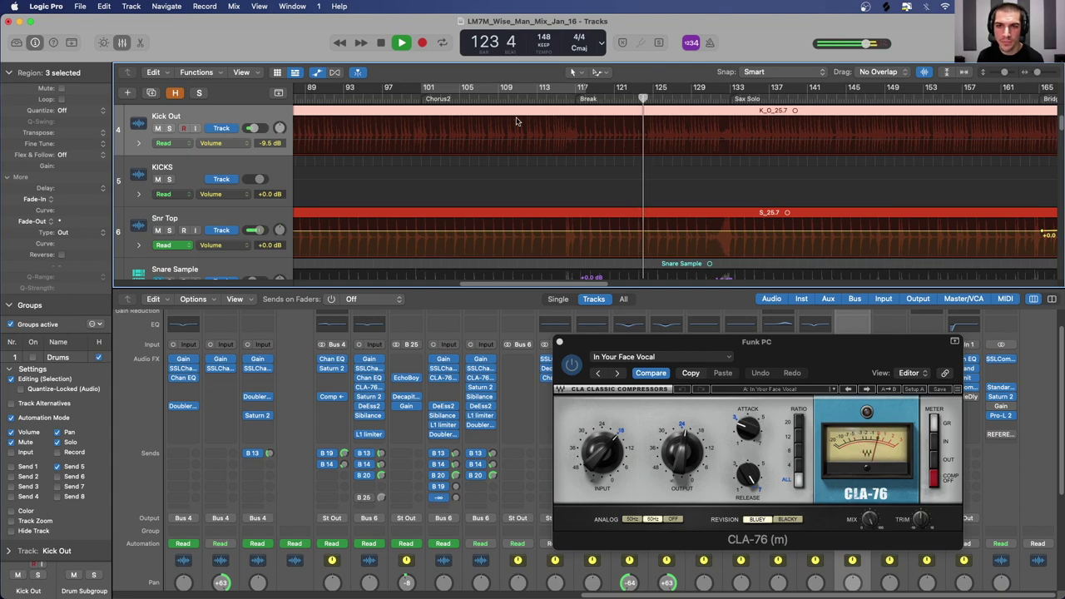
{"action": "scroll", "coordinate": [604, 174], "scroll_direction": "down", "scroll_amount": 12}
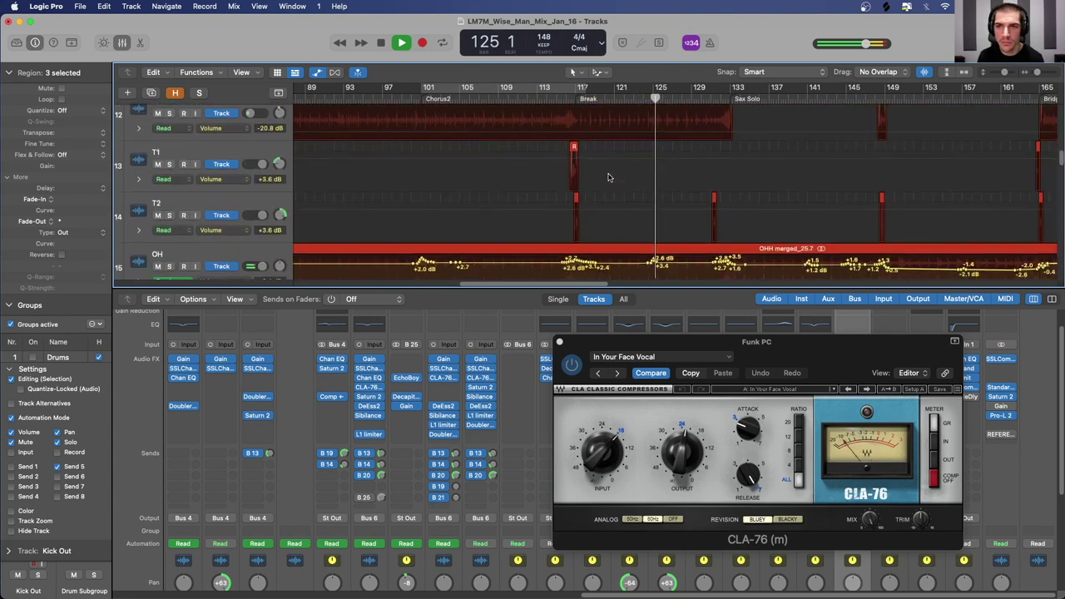
{"action": "scroll", "coordinate": [609, 177], "scroll_direction": "down", "scroll_amount": 3}
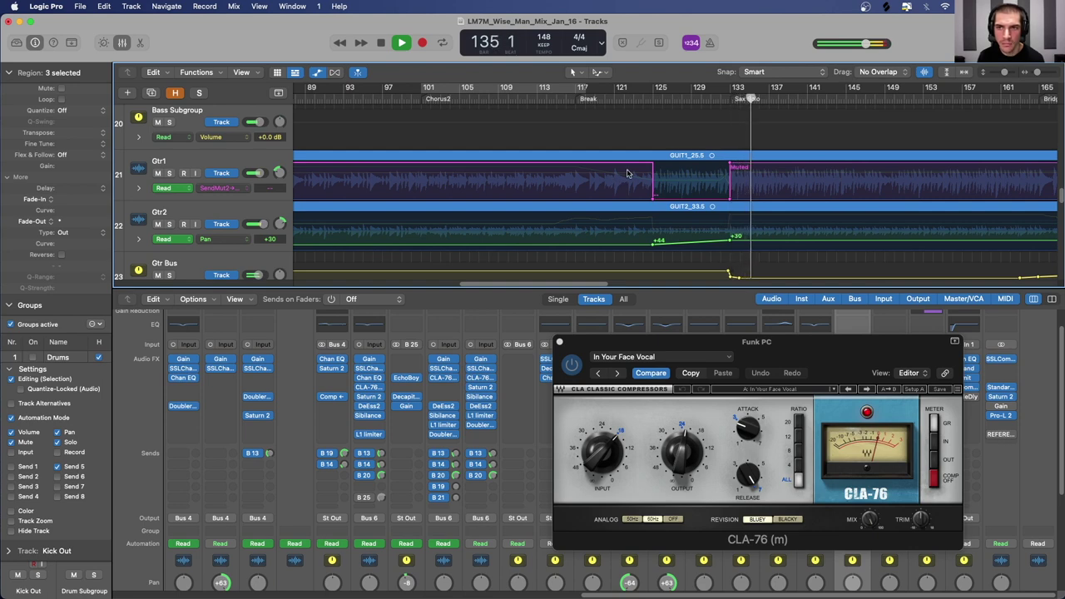
{"action": "key", "text": "space"}
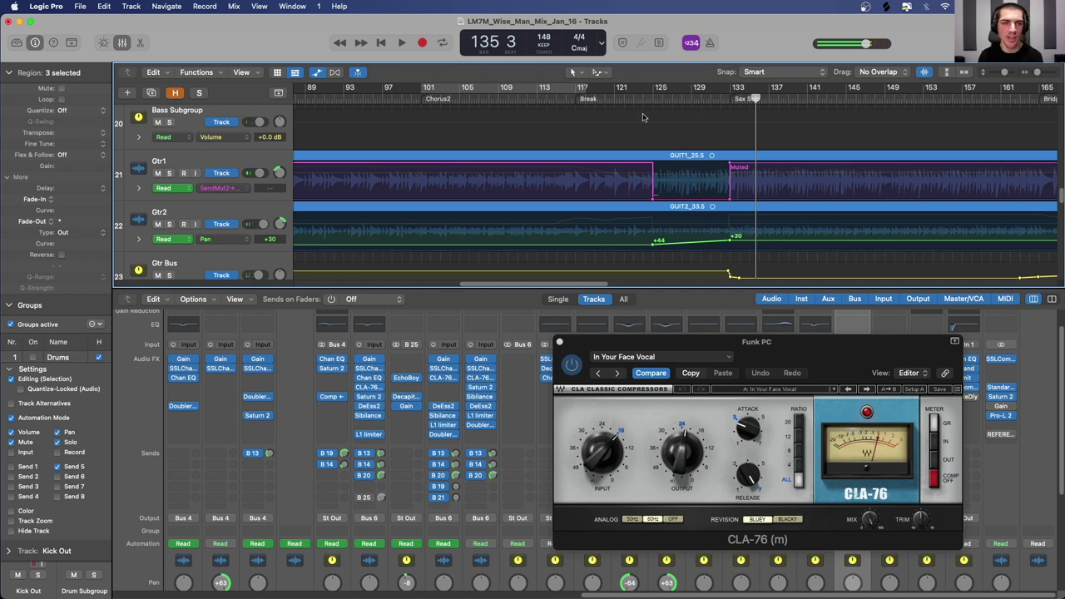
Step: Return the playhead to bar 133, close the CLA-76 window, and select the Gtr1 track
{"action": "left_click", "coordinate": [728, 99]}
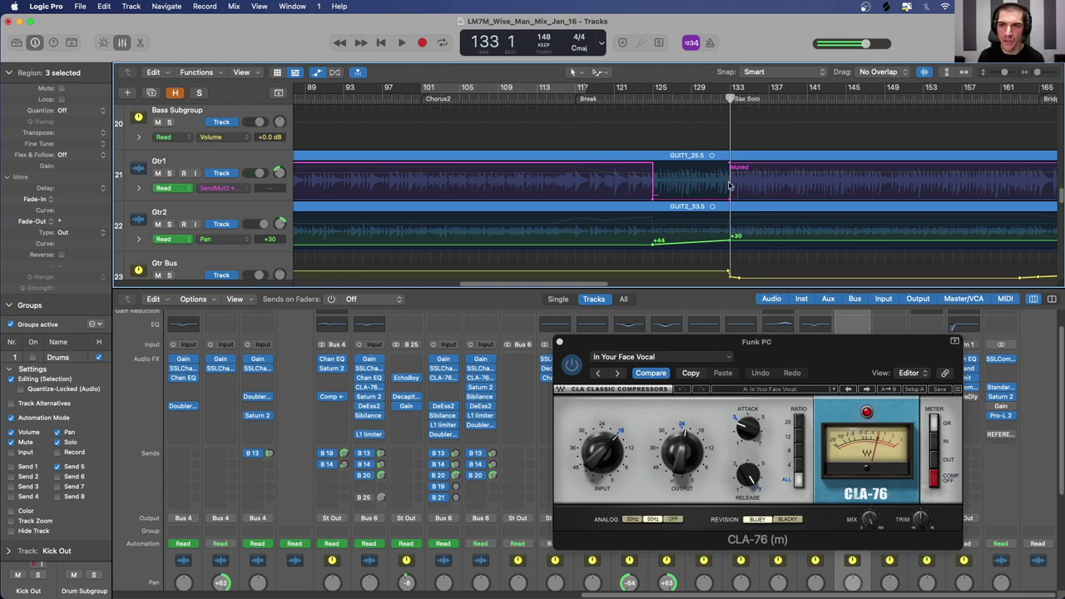
{"action": "left_click", "coordinate": [559, 342]}
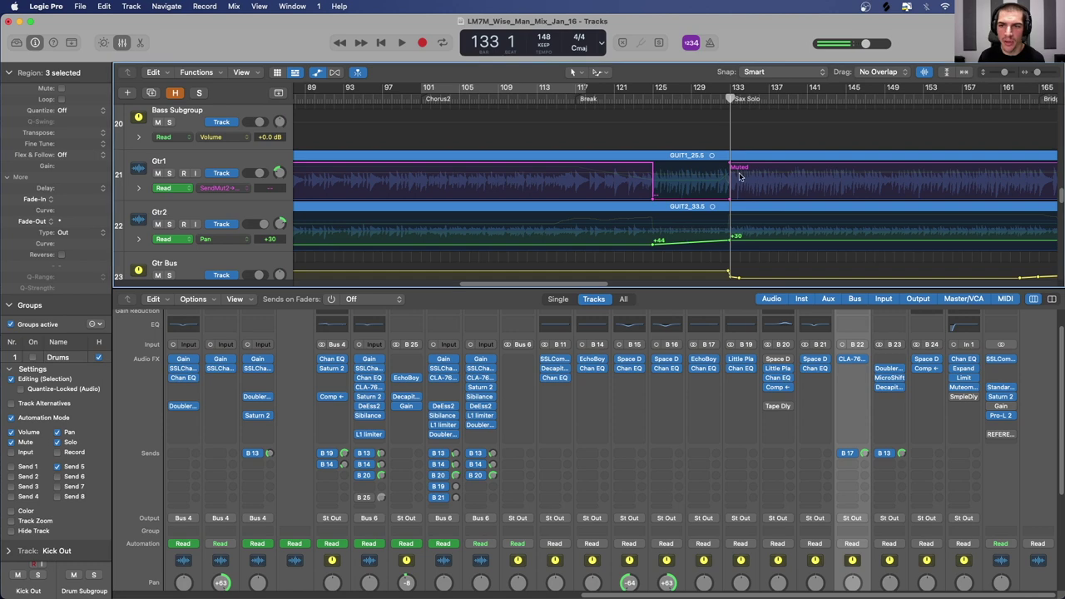
{"action": "left_click", "coordinate": [281, 170]}
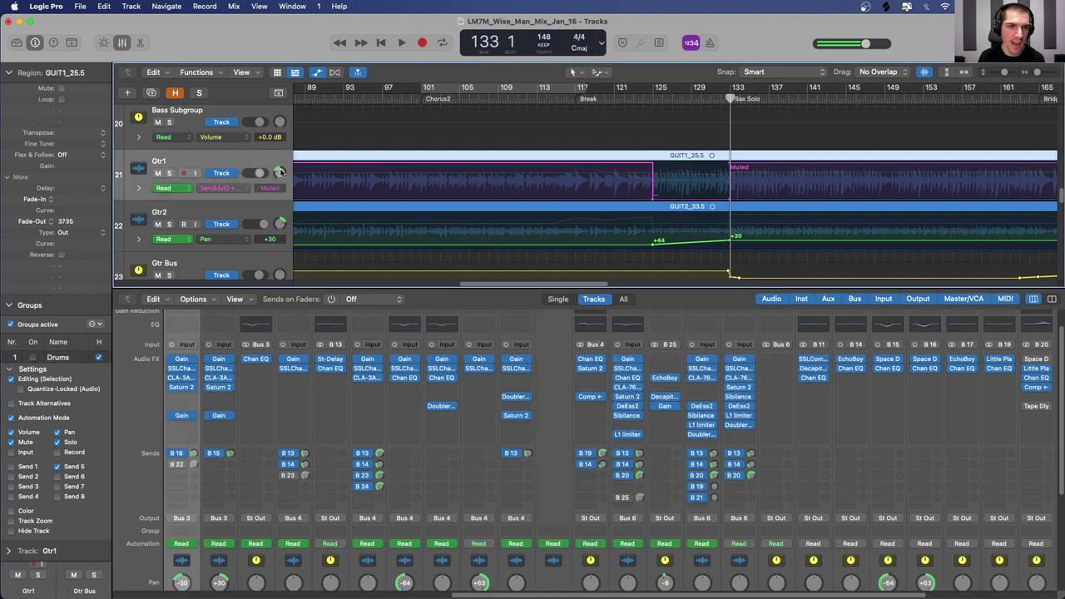
Step: Play the mix from bar 163, just before the Bridge, bring the vocal tracks into view with automation lanes collapsed, and stop at bar 174
{"action": "scroll", "coordinate": [523, 133], "scroll_direction": "right", "scroll_amount": 10}
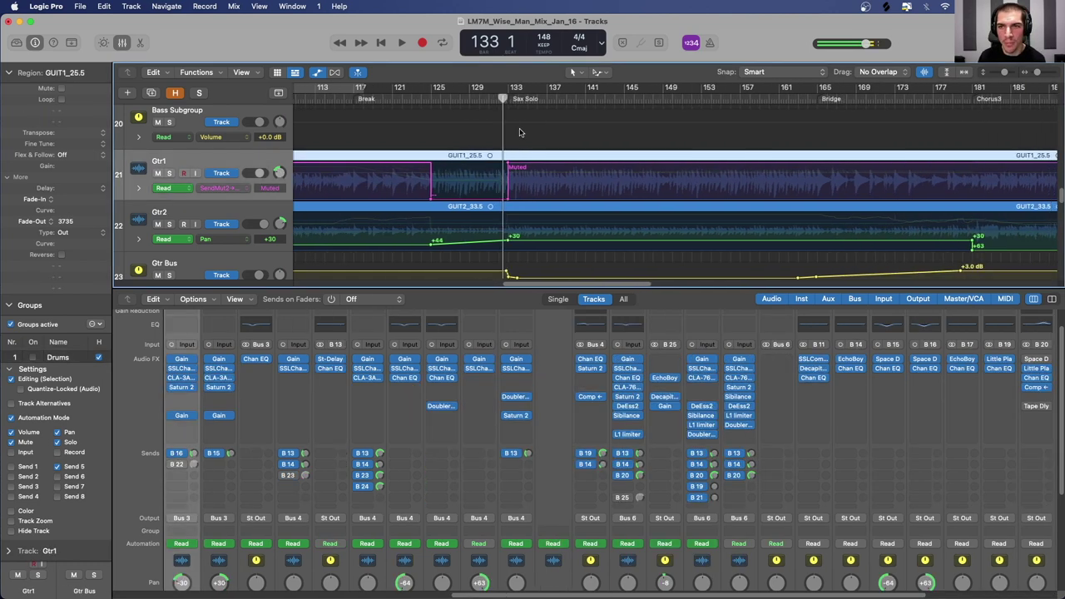
{"action": "left_click", "coordinate": [675, 96]}
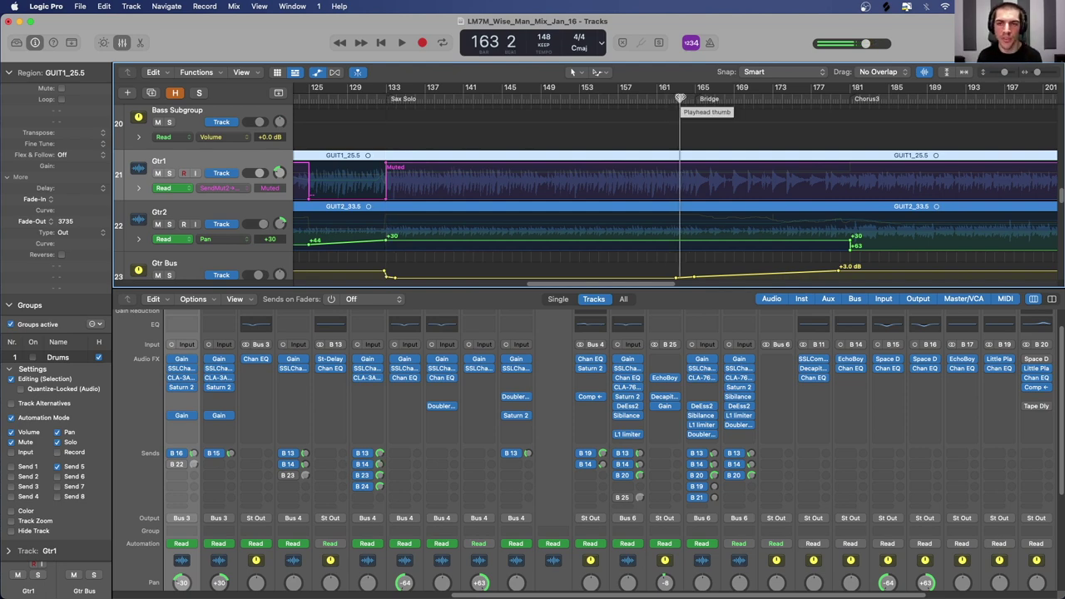
{"action": "key", "text": "space"}
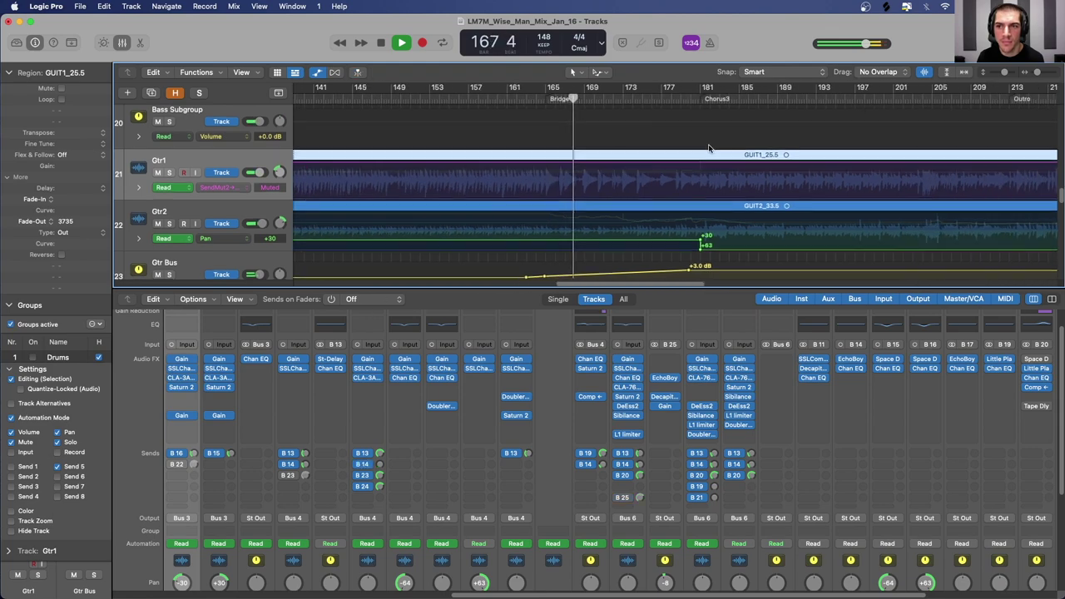
{"action": "scroll", "coordinate": [709, 148], "scroll_direction": "down", "scroll_amount": 5}
{"action": "scroll", "coordinate": [709, 148], "scroll_direction": "down", "scroll_amount": 12}
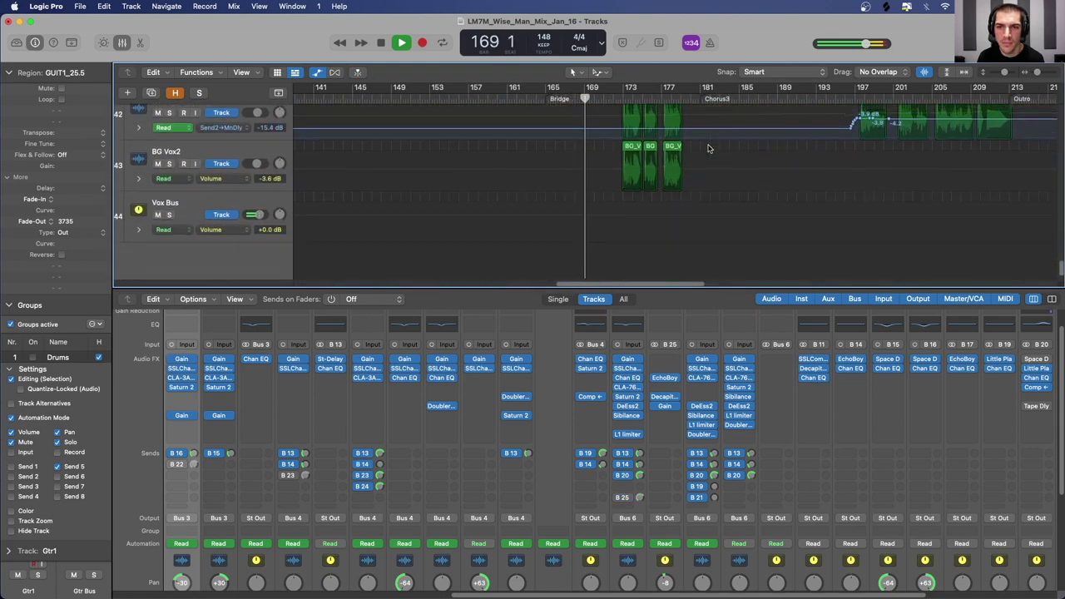
{"action": "key", "text": "super+Up"}
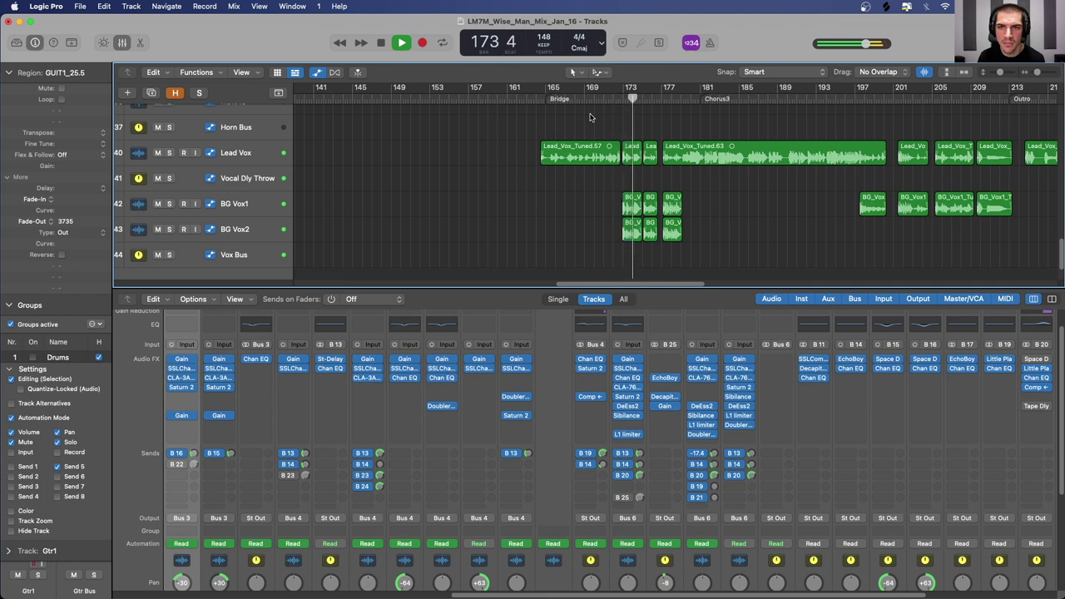
{"action": "key", "text": "space"}
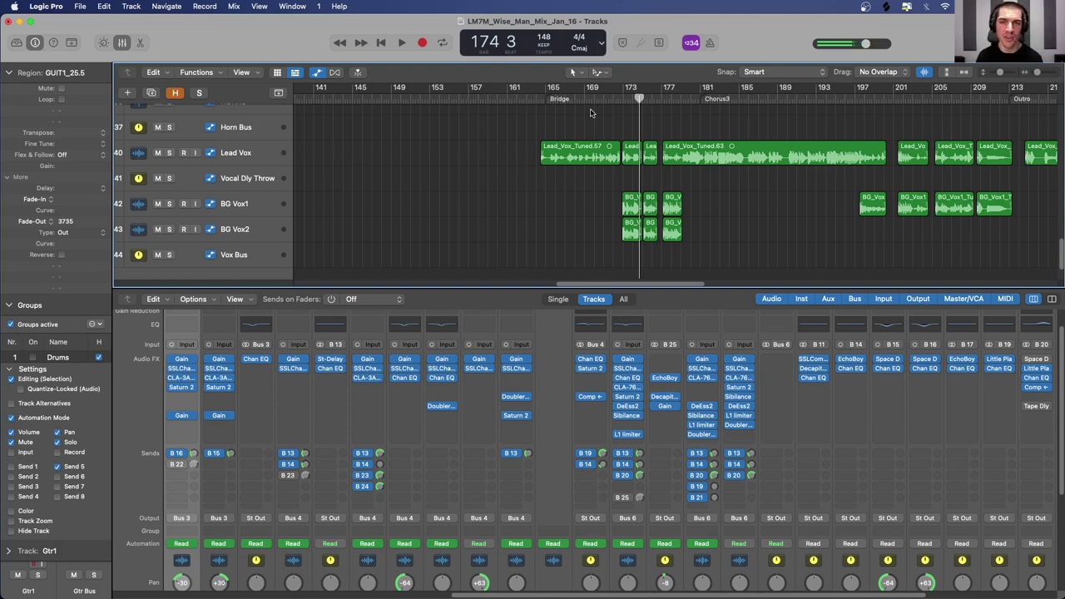
Step: Select the HORNS channel and enlarge the mixer upward to show the channels' pan controls and faders
{"action": "scroll", "coordinate": [732, 441], "scroll_direction": "up", "scroll_amount": 1}
{"action": "scroll", "coordinate": [731, 441], "scroll_direction": "right", "scroll_amount": 2}
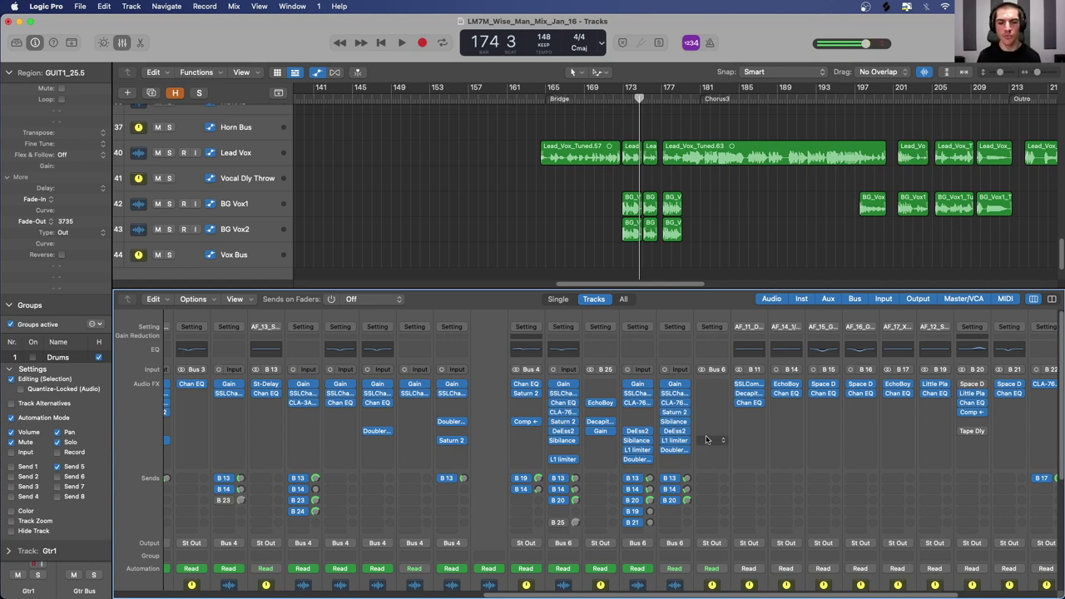
{"action": "left_click", "coordinate": [491, 408]}
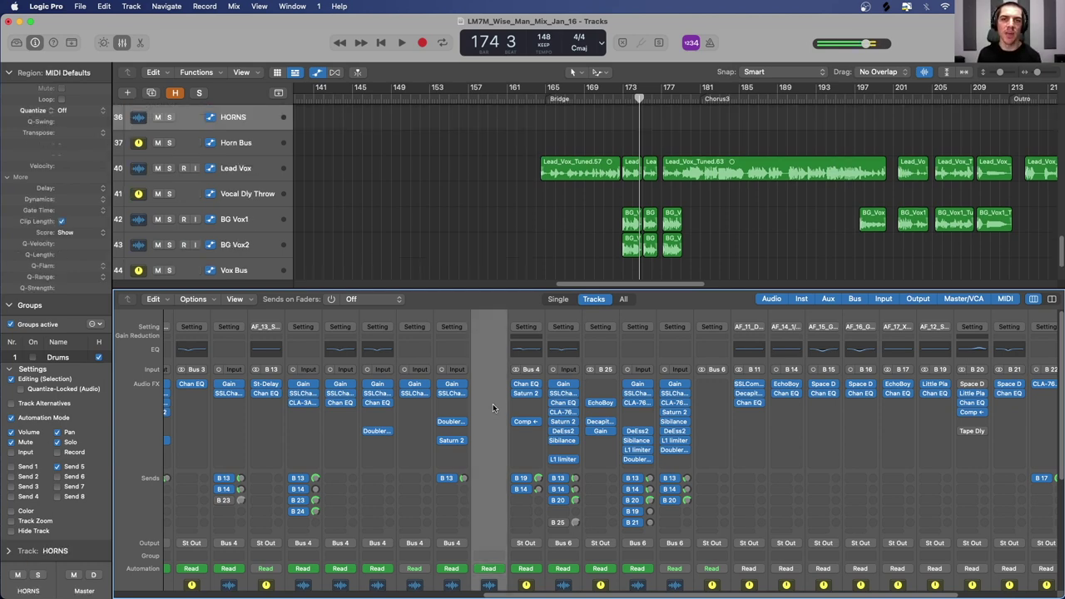
{"action": "scroll", "coordinate": [488, 358], "scroll_direction": "down", "scroll_amount": 1}
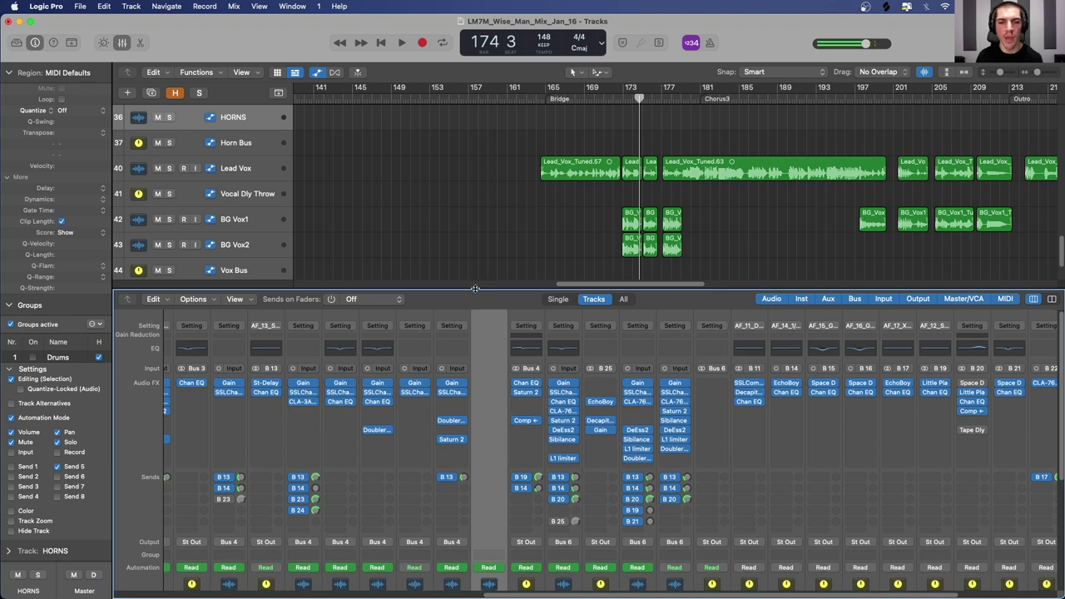
{"action": "left_click_drag", "start_coordinate": [474, 289], "coordinate": [475, 192]}
{"action": "scroll", "coordinate": [620, 500], "scroll_direction": "left", "scroll_amount": 10}
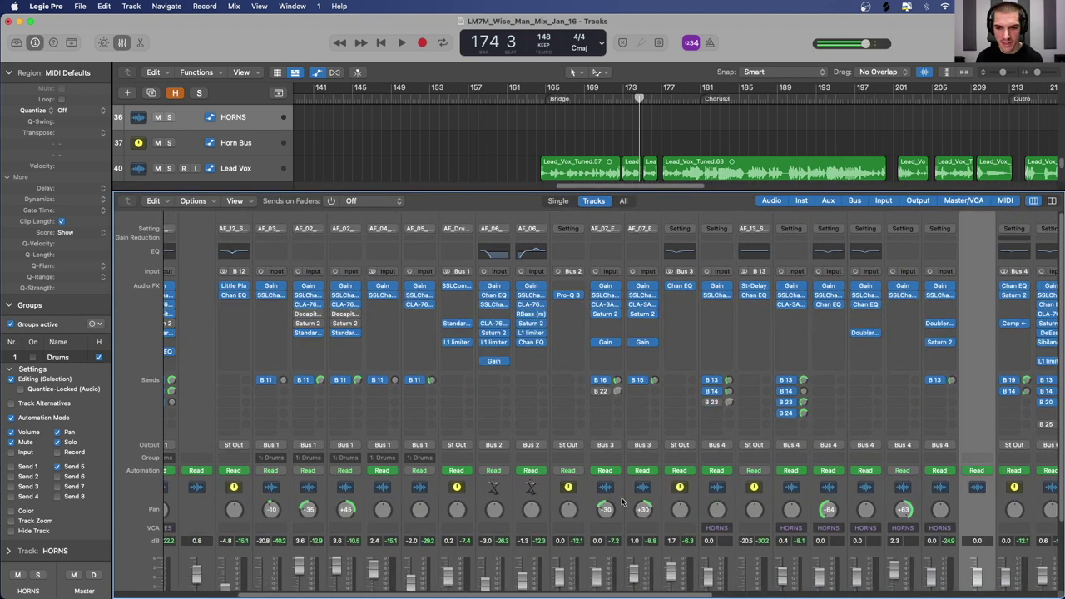
Step: Demonstrate Gtr1's pan by swinging it to -64 and back to -30, and select the Gtr2 channel
{"action": "left_click", "coordinate": [621, 500]}
{"action": "scroll", "coordinate": [621, 500], "scroll_direction": "down", "scroll_amount": 5}
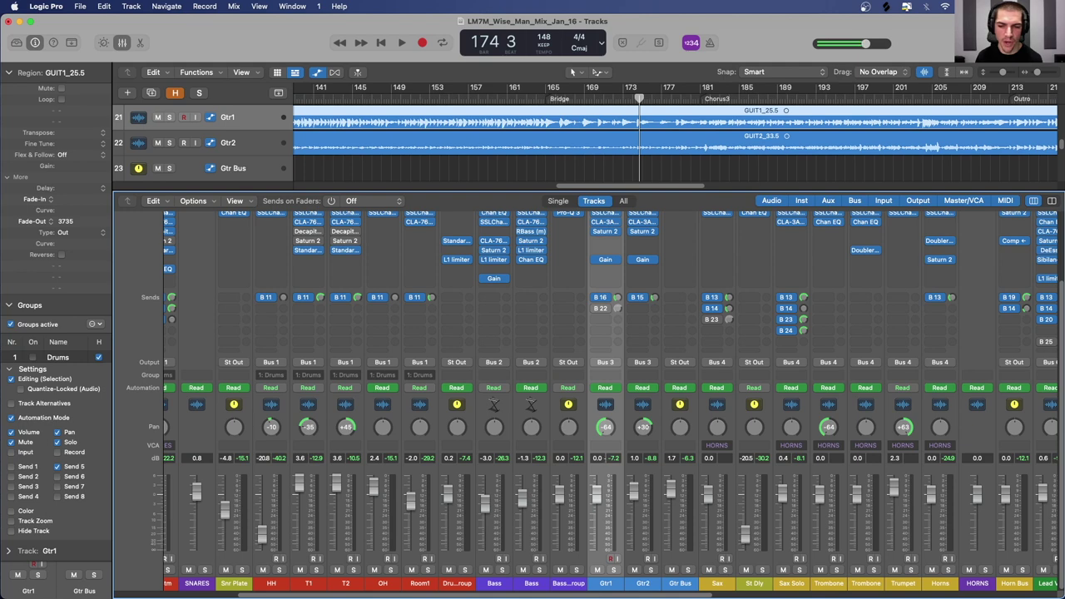
{"action": "left_click_drag", "start_coordinate": [605, 427], "coordinate": [605, 450]}
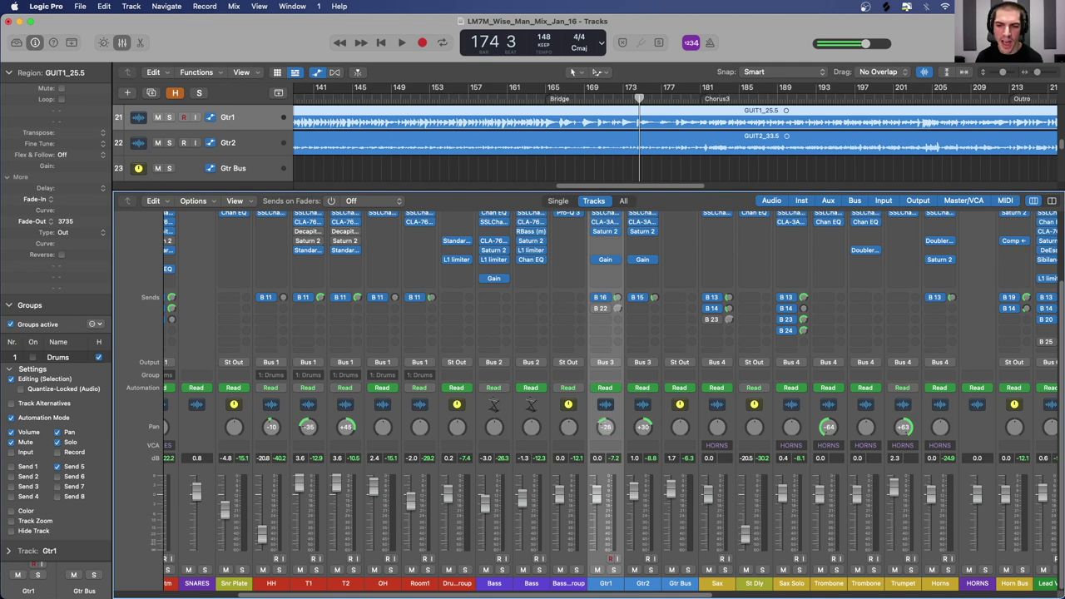
{"action": "left_click", "coordinate": [656, 408]}
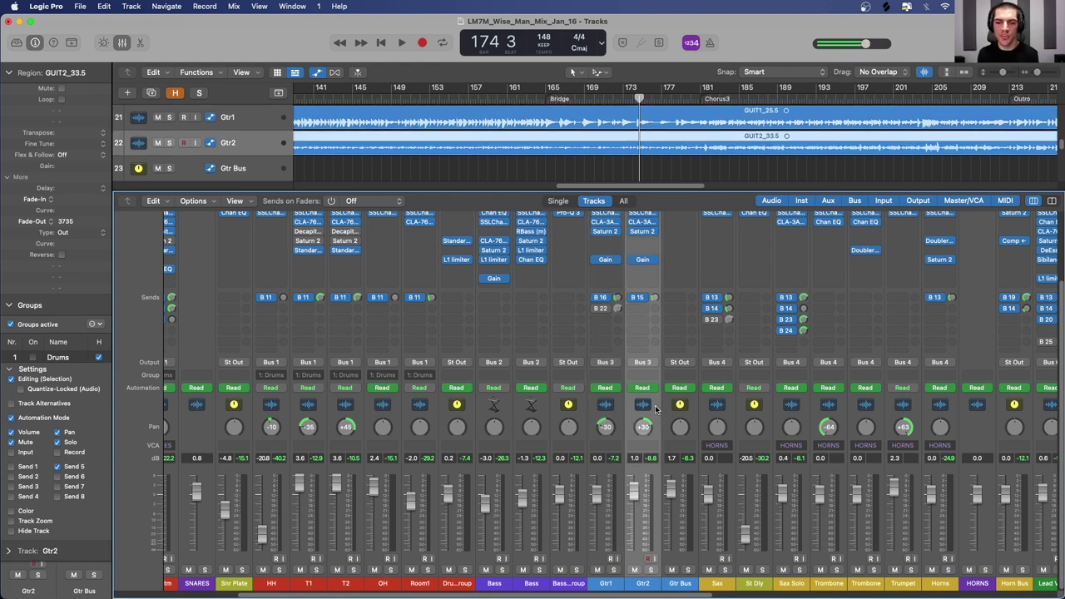
Step: Compare the panning of the trombone and trumpet channels with the toms T1 and T2 and the hi-hat by selecting them in the mixer
{"action": "left_click", "coordinate": [842, 426]}
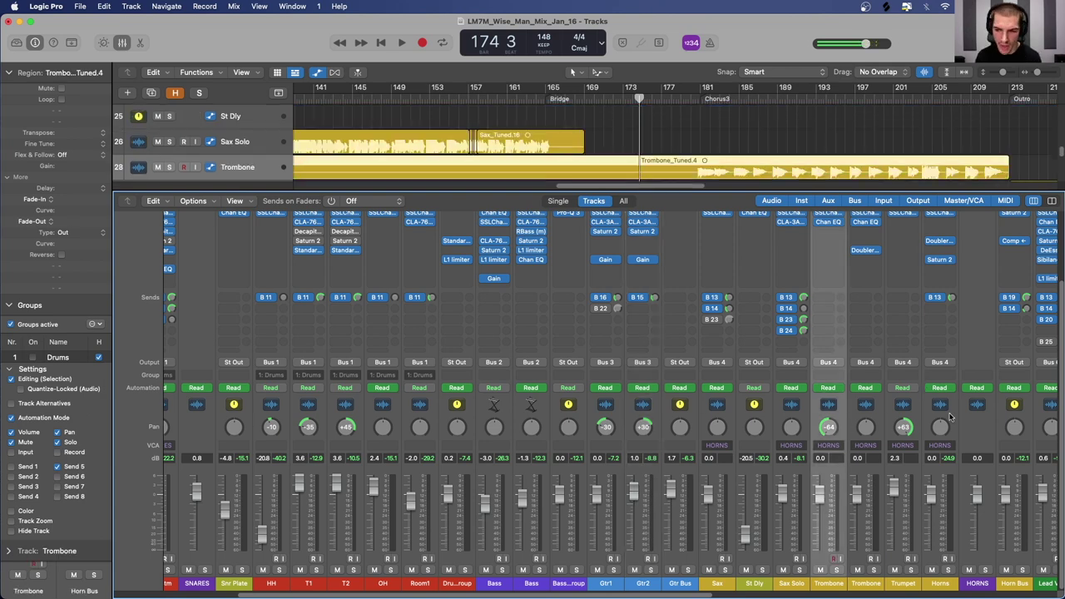
{"action": "left_click", "coordinate": [915, 420], "text": "shift"}
{"action": "scroll", "coordinate": [912, 420], "scroll_direction": "left", "scroll_amount": 5}
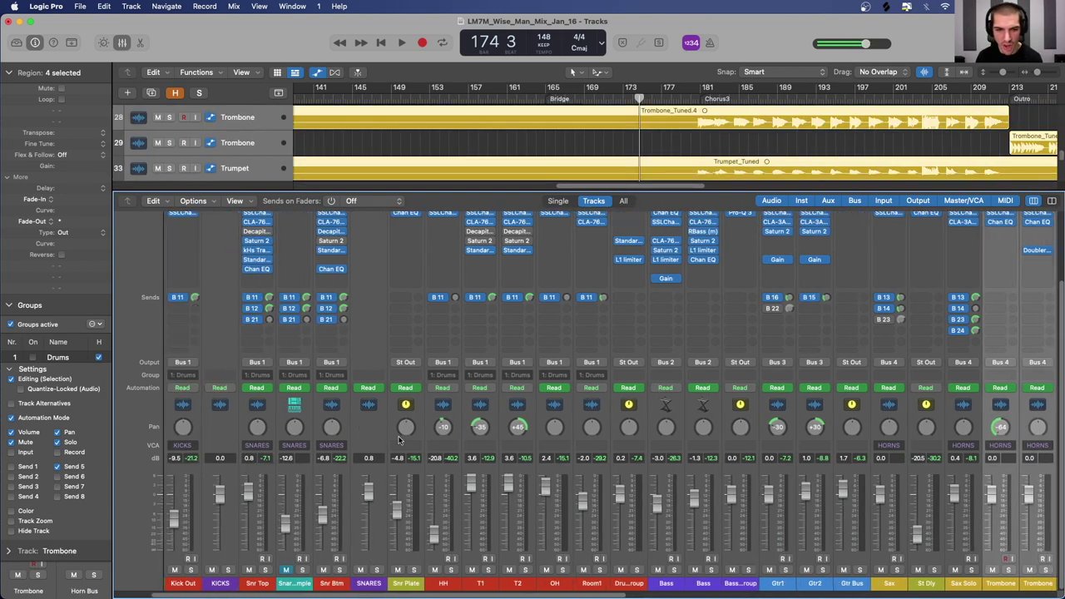
{"action": "left_click", "coordinate": [489, 418]}
{"action": "left_click", "coordinate": [532, 413]}
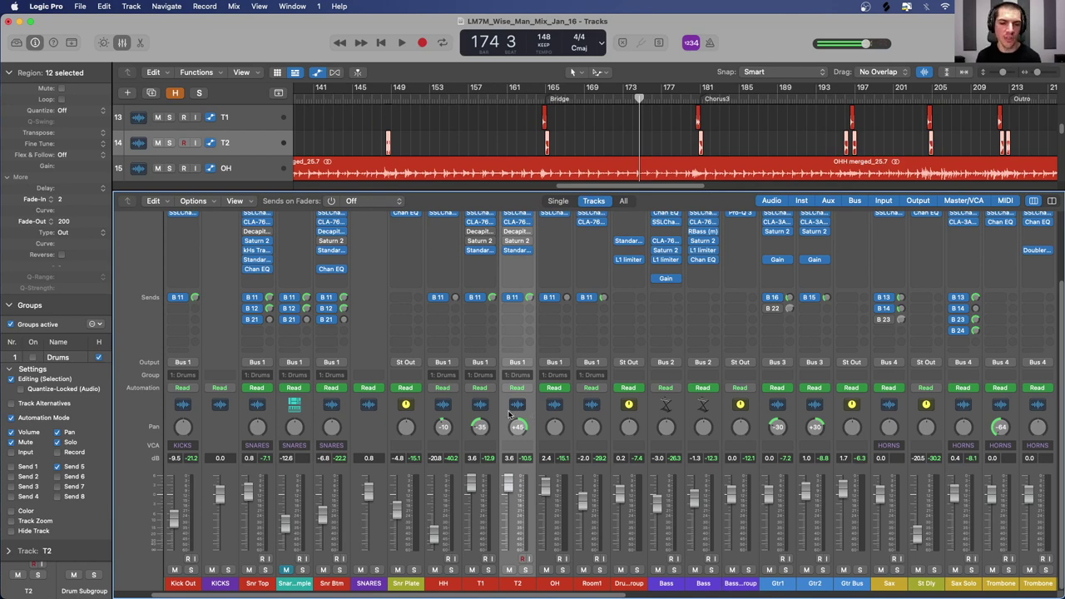
{"action": "left_click", "coordinate": [456, 418]}
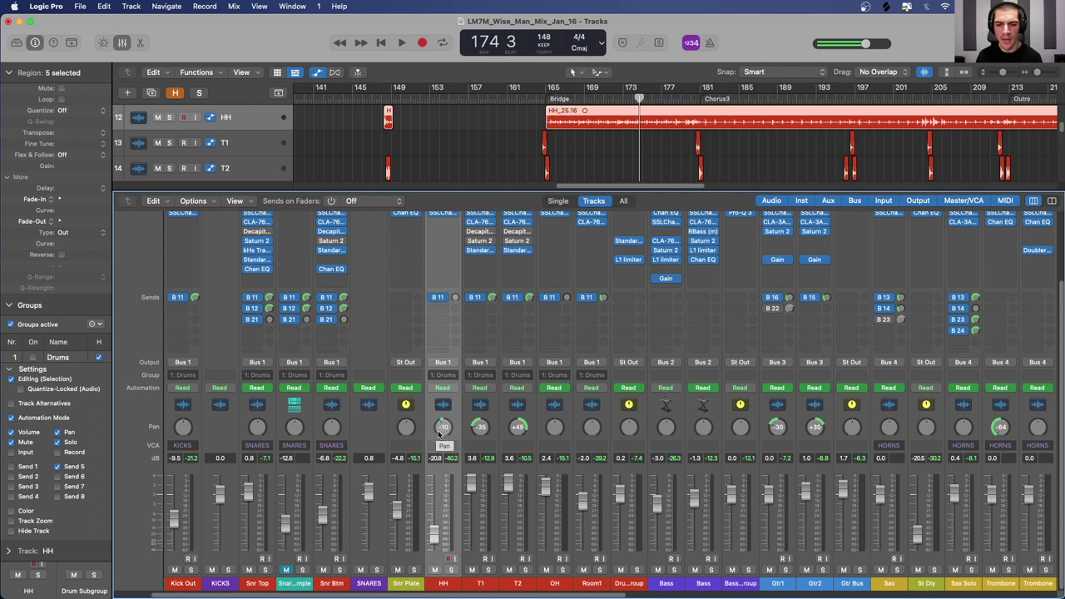
Step: Look over the snare and kick channels' panning and select the first Bass channel to examine its pan
{"action": "scroll", "coordinate": [443, 431], "scroll_direction": "left", "scroll_amount": 3}
{"action": "scroll", "coordinate": [287, 425], "scroll_direction": "right", "scroll_amount": 5}
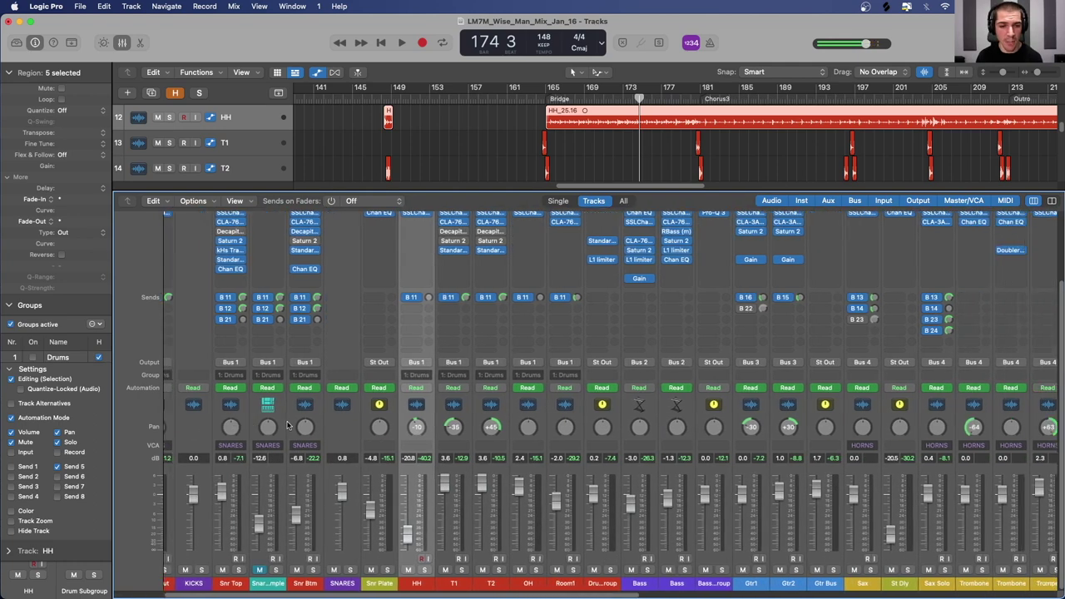
{"action": "scroll", "coordinate": [308, 424], "scroll_direction": "right", "scroll_amount": 5}
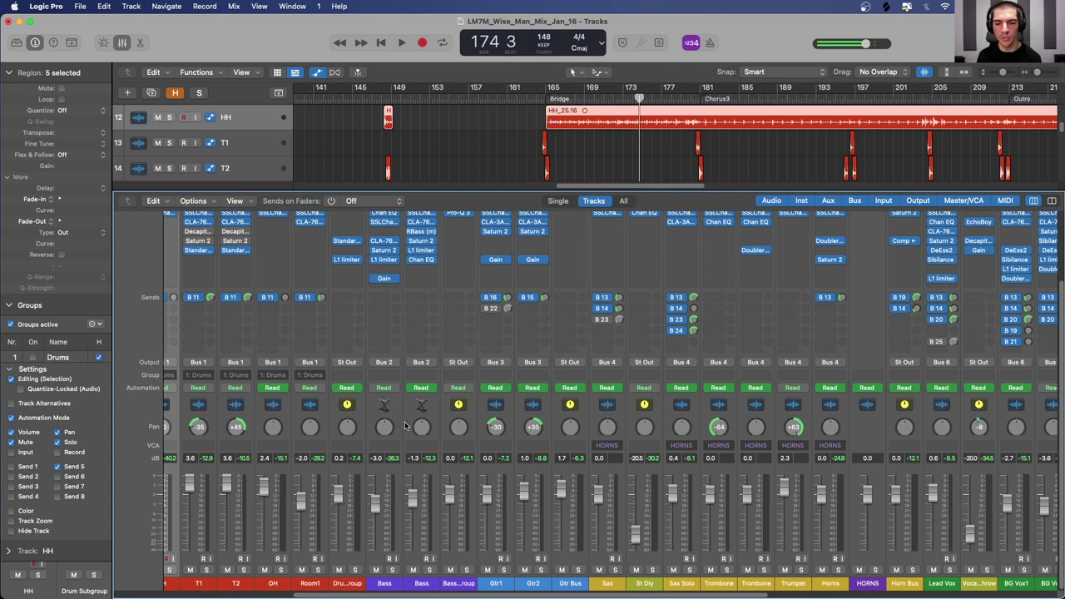
{"action": "left_click", "coordinate": [400, 416]}
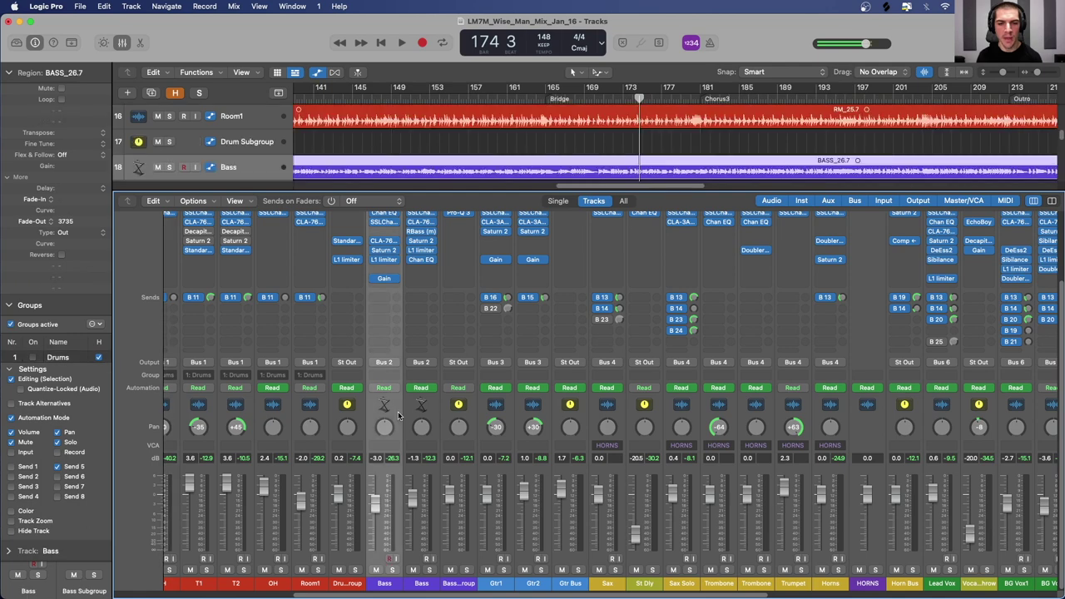
Step: Select the Gtr1 and Gtr2 channels together to examine their panning alongside the horn and vocal channels
{"action": "scroll", "coordinate": [420, 412], "scroll_direction": "right", "scroll_amount": 5}
{"action": "scroll", "coordinate": [420, 409], "scroll_direction": "right", "scroll_amount": 4}
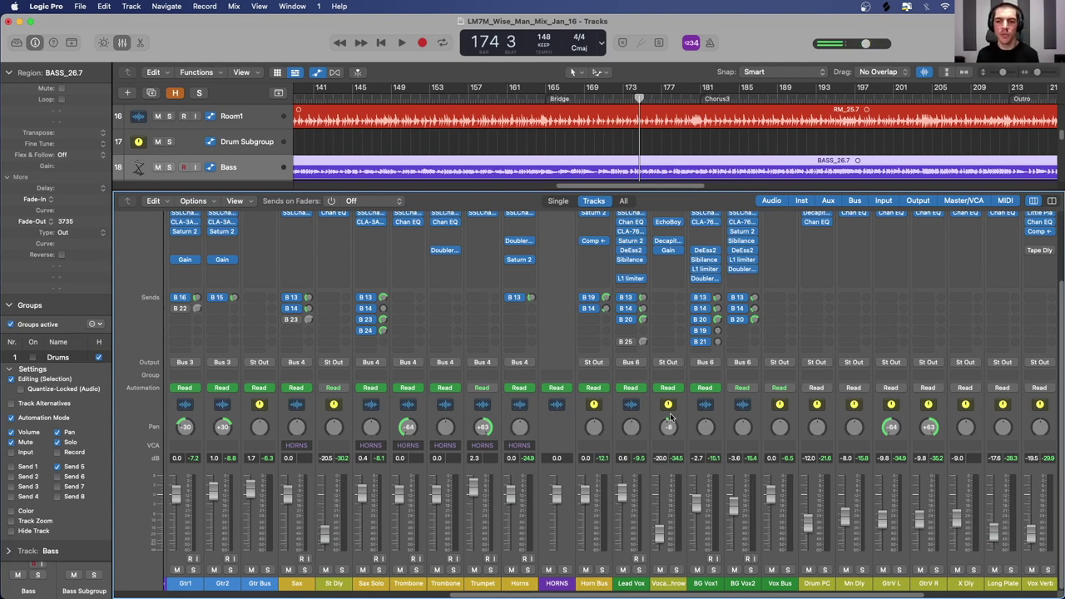
{"action": "left_click", "coordinate": [202, 420]}
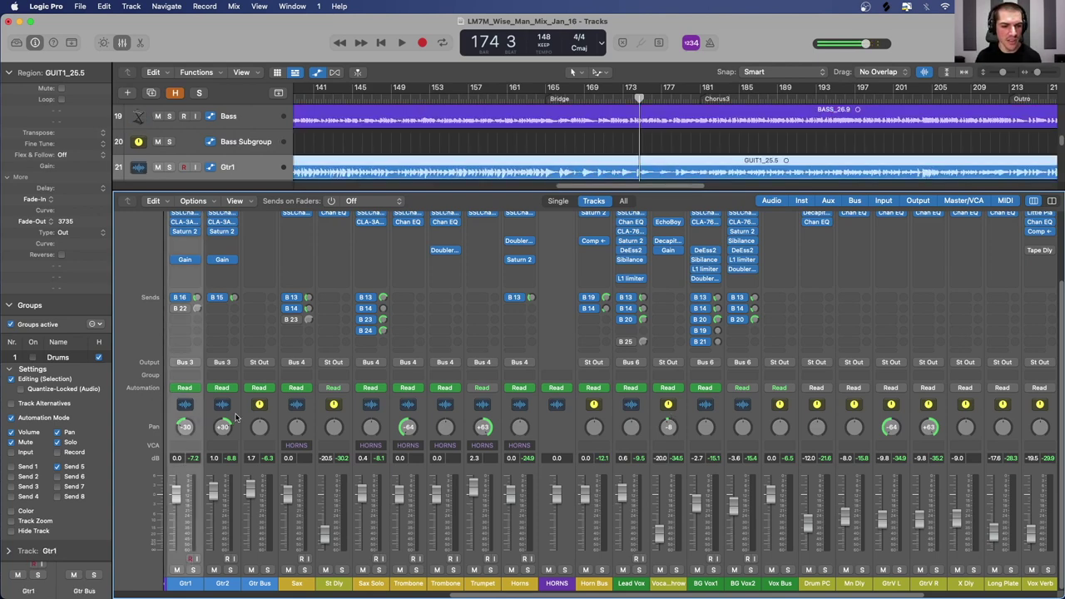
{"action": "left_click", "coordinate": [236, 418], "text": "shift"}
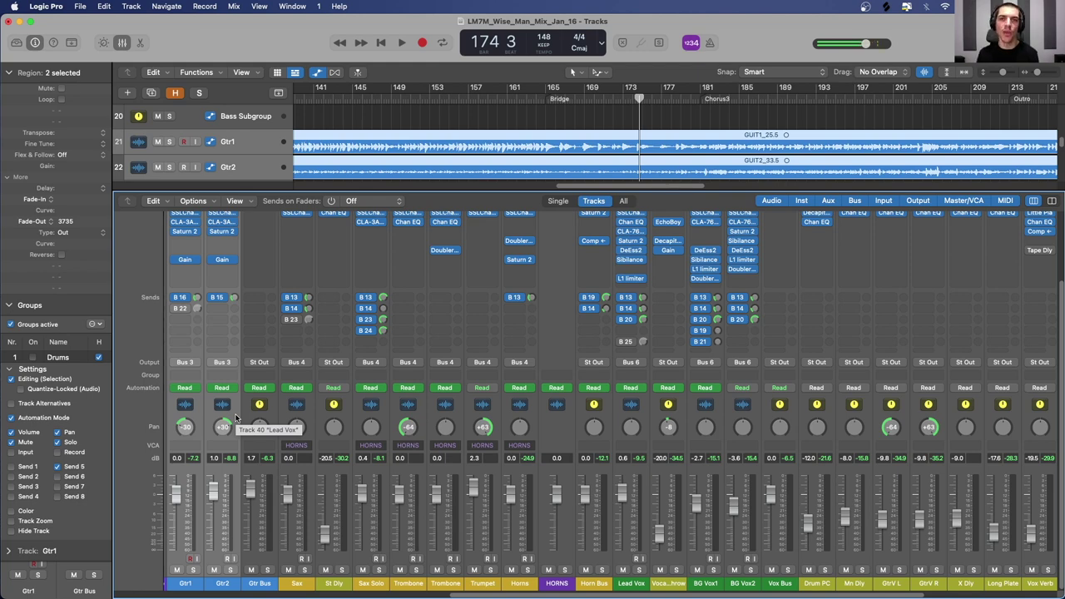
Step: Play the mix from bar 212, just before the Outro, with the guitar pans in view, and stop at bar 220
{"action": "scroll", "coordinate": [775, 124], "scroll_direction": "right", "scroll_amount": 5}
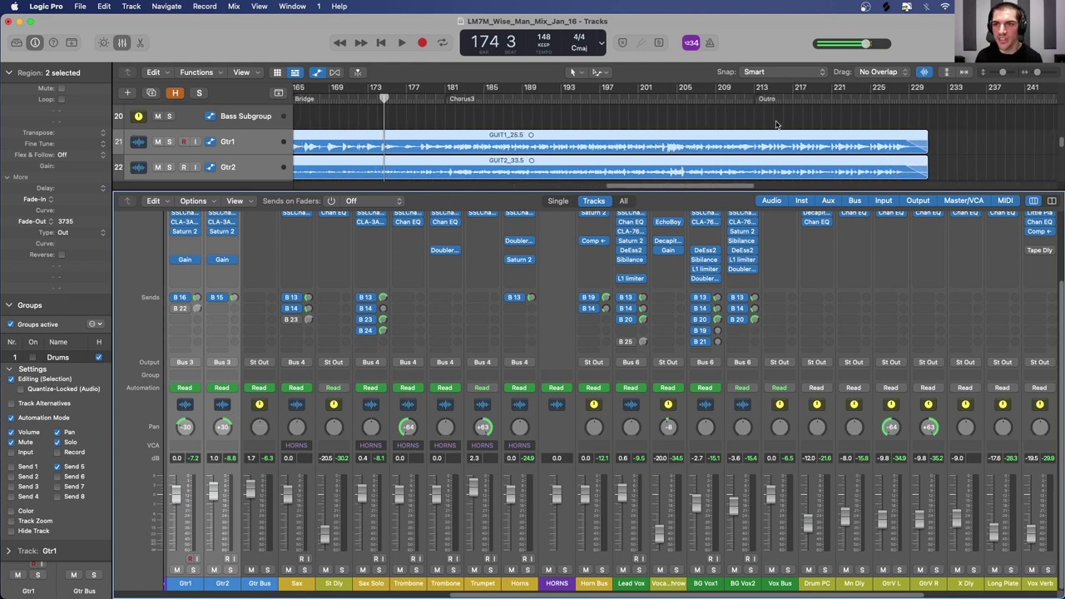
{"action": "left_click", "coordinate": [753, 99]}
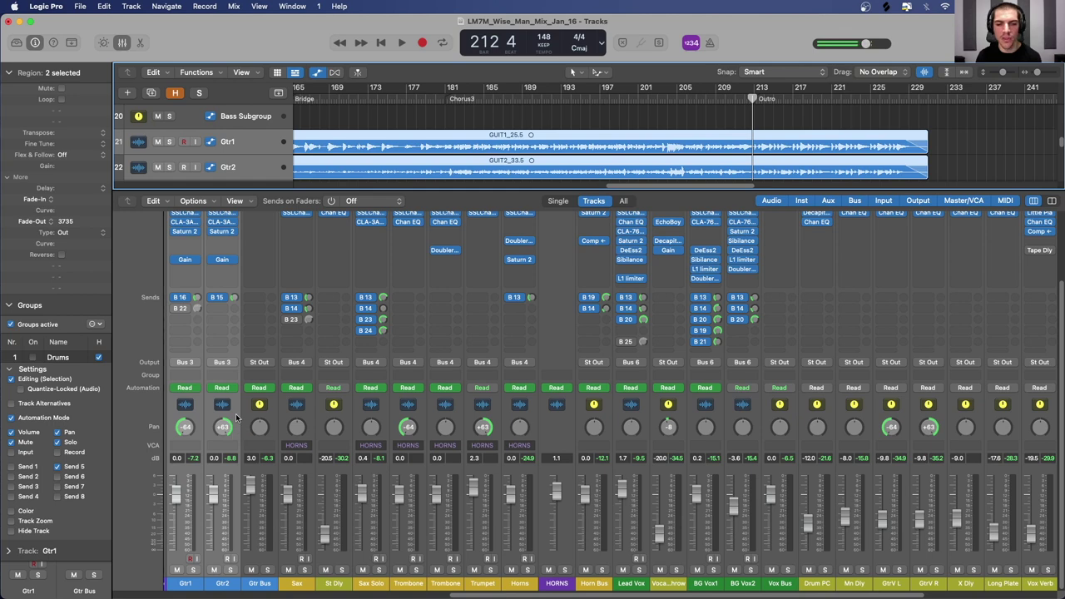
{"action": "key", "text": "space"}
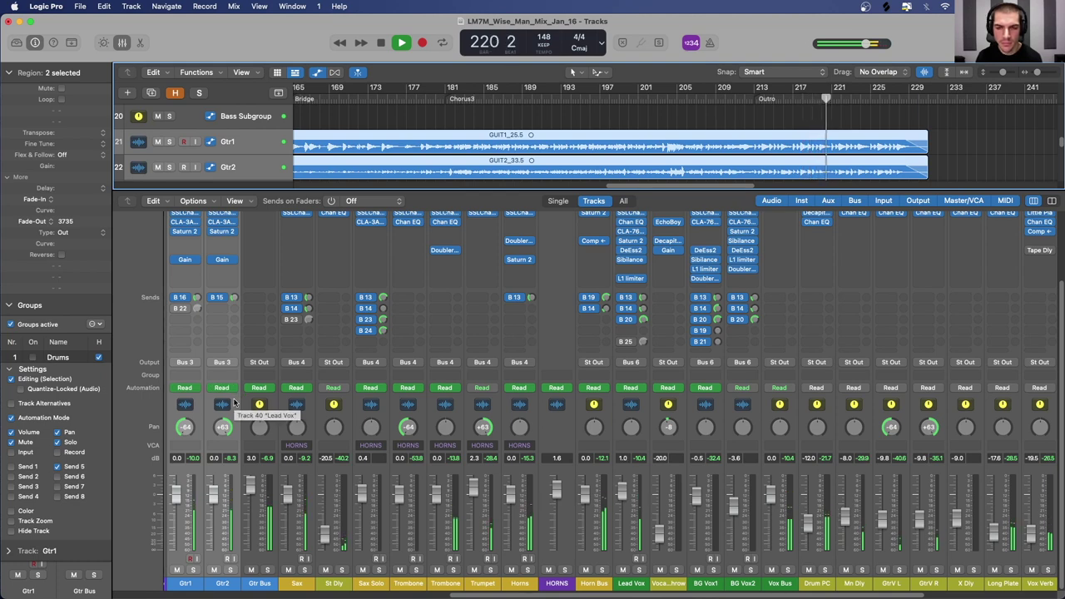
{"action": "key", "text": "space"}
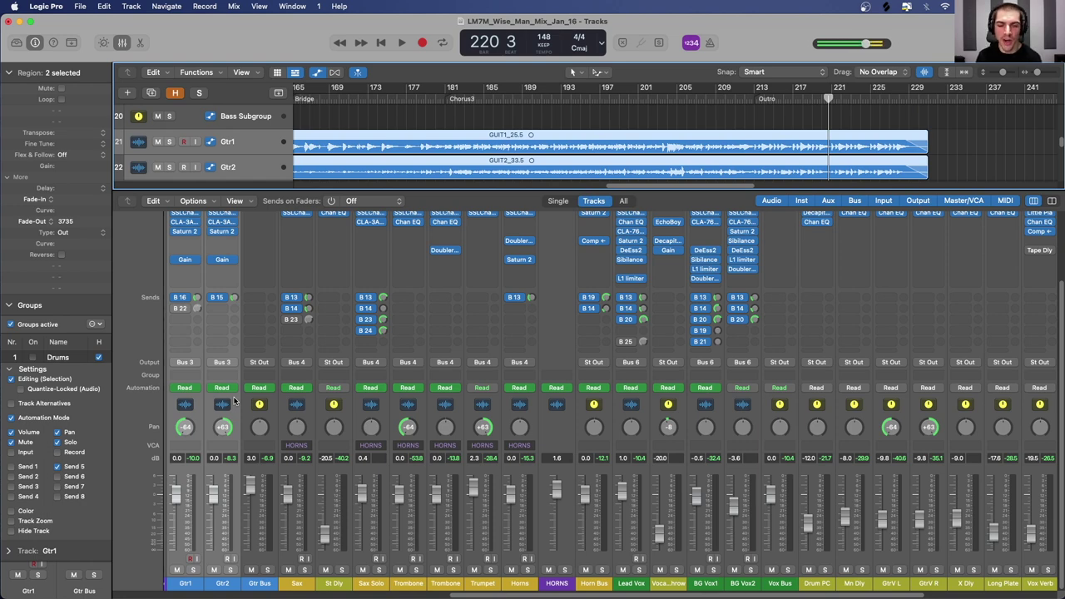
Step: Select the HORNS channel and examine the inserts, sends and pans of the horn channels
{"action": "left_click", "coordinate": [562, 263]}
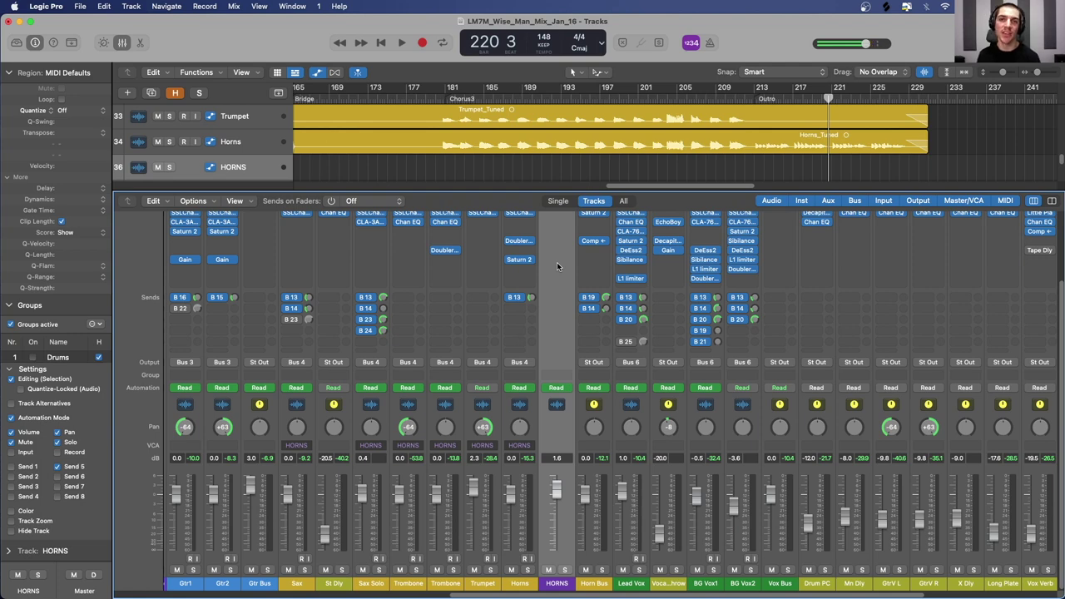
{"action": "scroll", "coordinate": [558, 264], "scroll_direction": "up", "scroll_amount": 3}
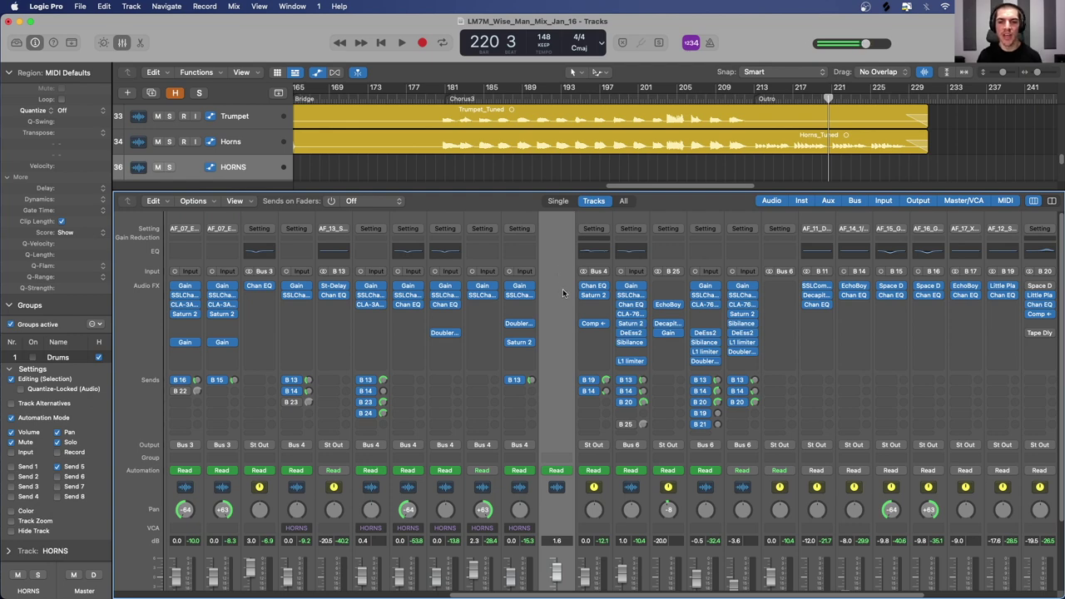
{"action": "scroll", "coordinate": [563, 296], "scroll_direction": "down", "scroll_amount": 3}
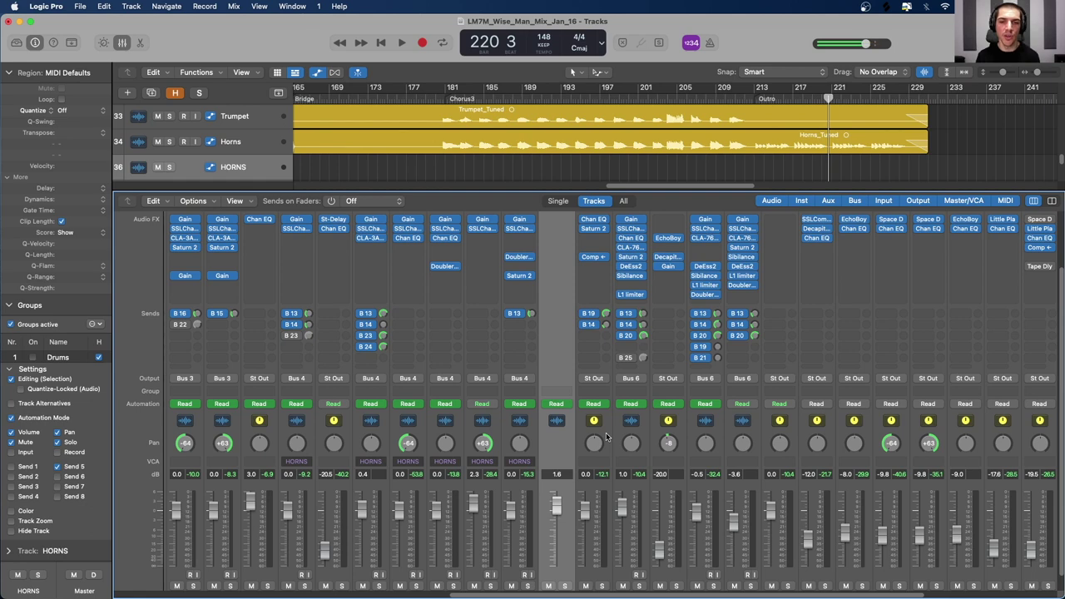
Step: Select the Horn Bus channel, place the playhead at the start of Chorus3, and enlarge the tracks area to show the horn and vocal regions
{"action": "left_click", "coordinate": [609, 440]}
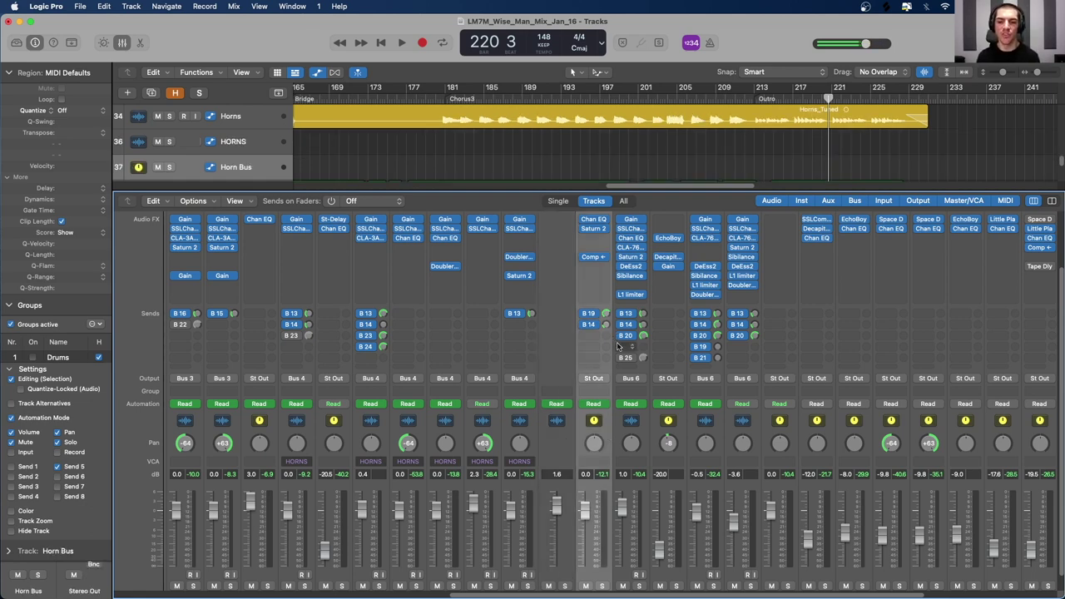
{"action": "left_click", "coordinate": [445, 92]}
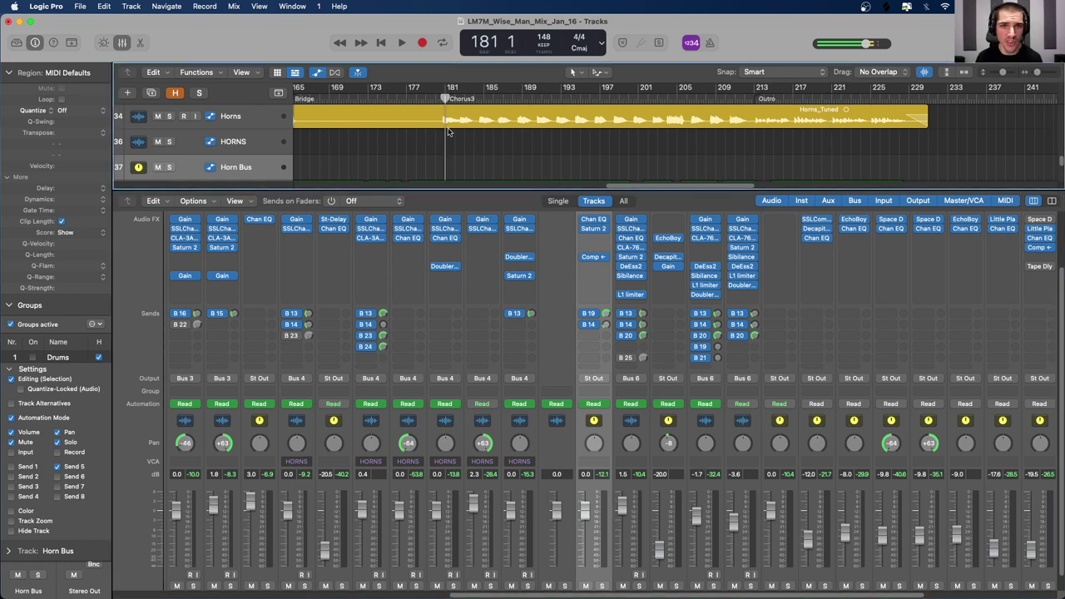
{"action": "scroll", "coordinate": [453, 134], "scroll_direction": "up", "scroll_amount": 3}
{"action": "left_click_drag", "start_coordinate": [457, 190], "coordinate": [458, 376]}
{"action": "scroll", "coordinate": [538, 271], "scroll_direction": "up", "scroll_amount": 3}
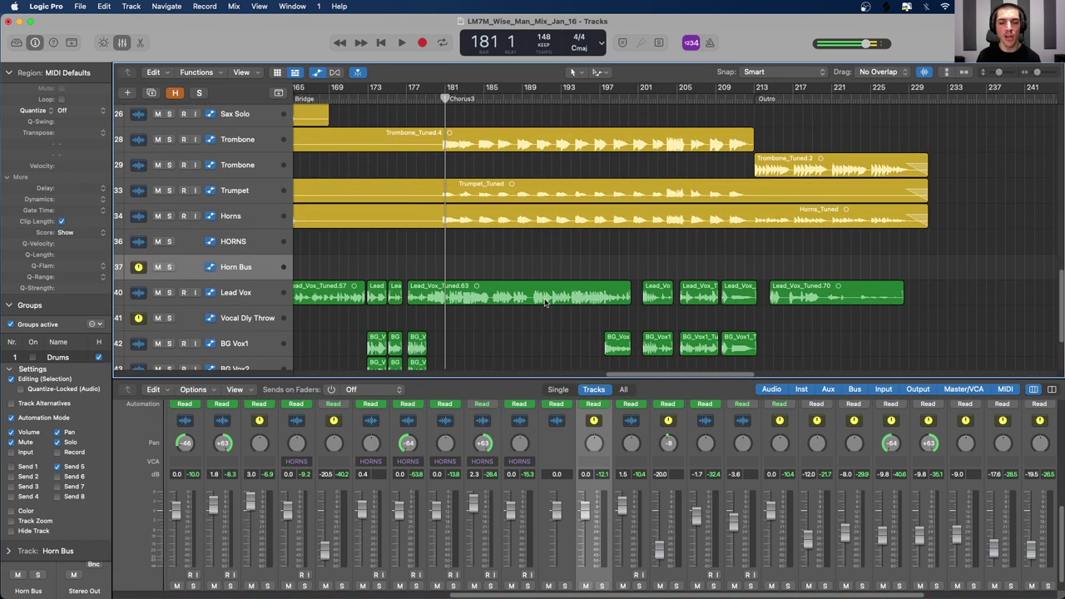
Step: Enlarge the mixer again and open the Compressor on the Horn Bus channel
{"action": "left_click_drag", "start_coordinate": [567, 377], "coordinate": [576, 181]}
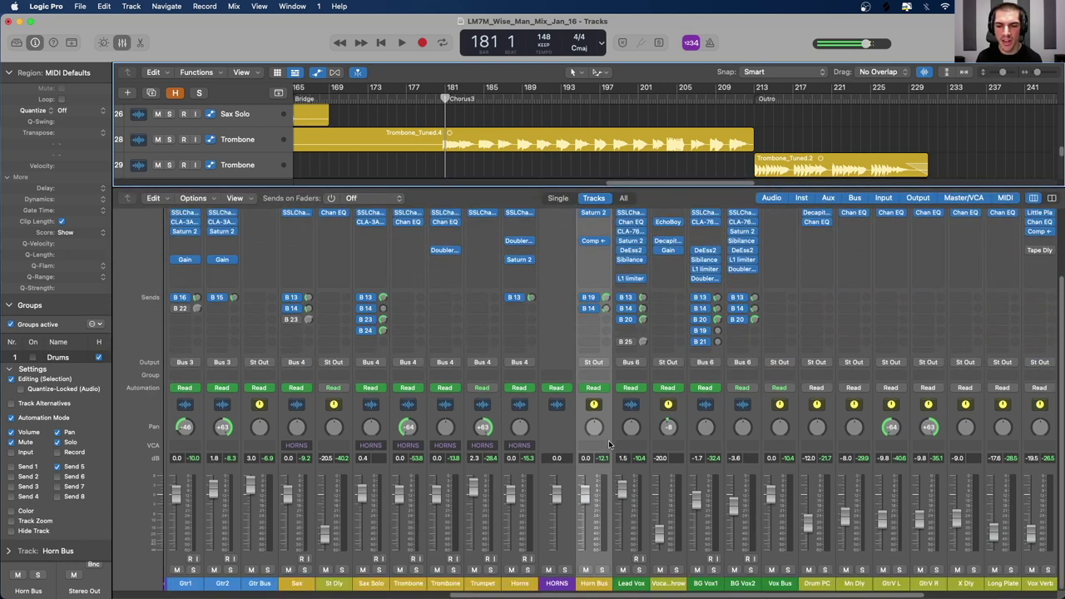
{"action": "left_click", "coordinate": [590, 241]}
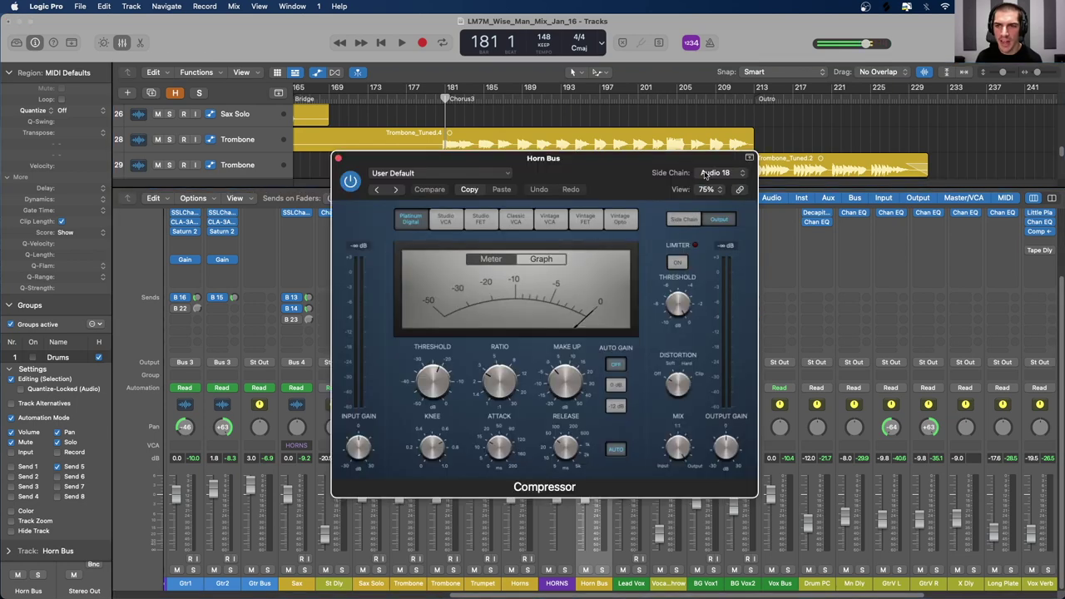
Step: Set the Horn Bus compressor's side chain to Lead Vox (Audio 18) and move its window clear of the Horn Bus and vocal channels
{"action": "left_click", "coordinate": [717, 173]}
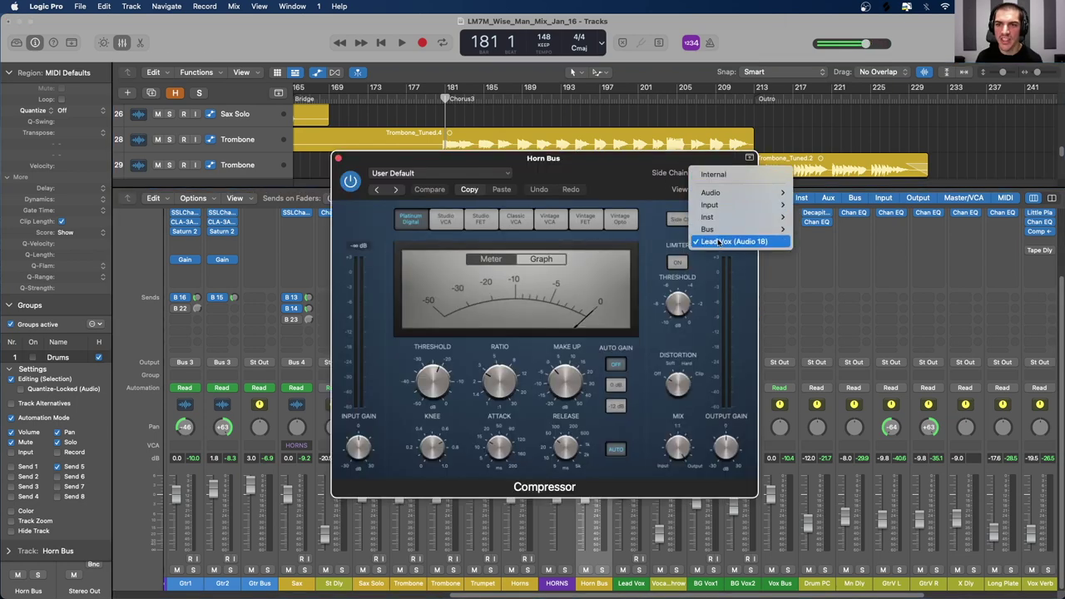
{"action": "left_click", "coordinate": [732, 242]}
{"action": "left_click_drag", "start_coordinate": [616, 168], "coordinate": [379, 200]}
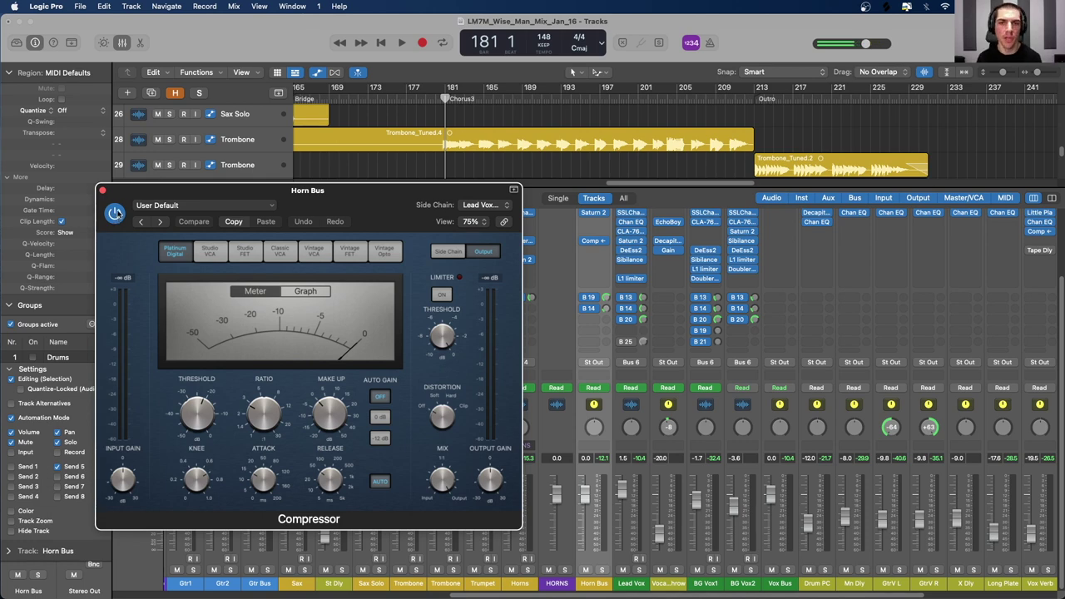
Step: Play Chorus3 while toggling the Horn Bus compressor's bypass for comparison, stop at bar 192, and leave the compressor on
{"action": "key", "text": "space"}
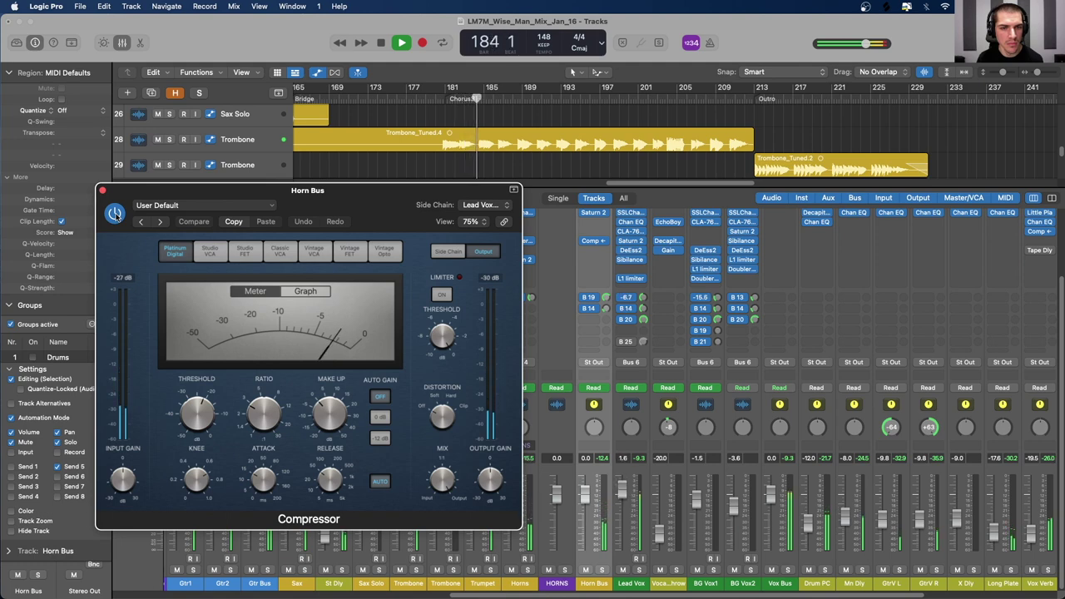
{"action": "left_click", "coordinate": [115, 215]}
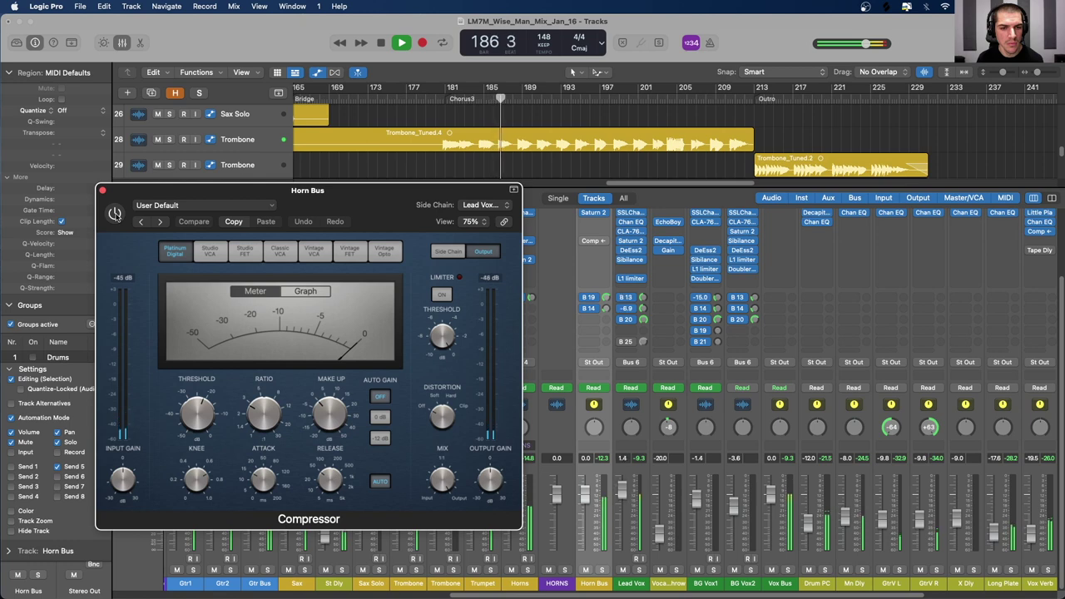
{"action": "left_click", "coordinate": [115, 215]}
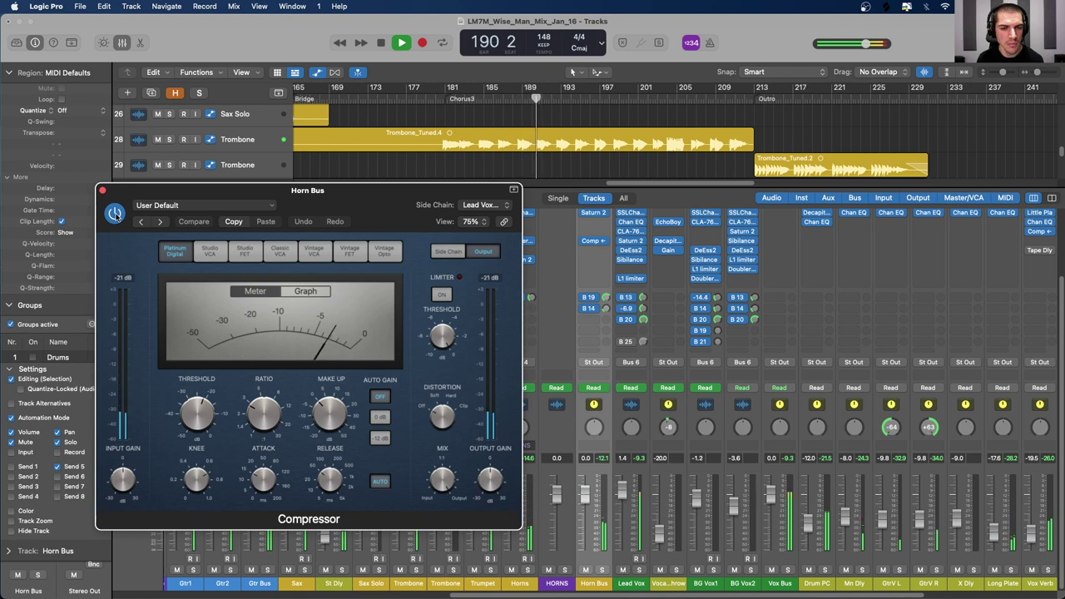
{"action": "left_click", "coordinate": [115, 214]}
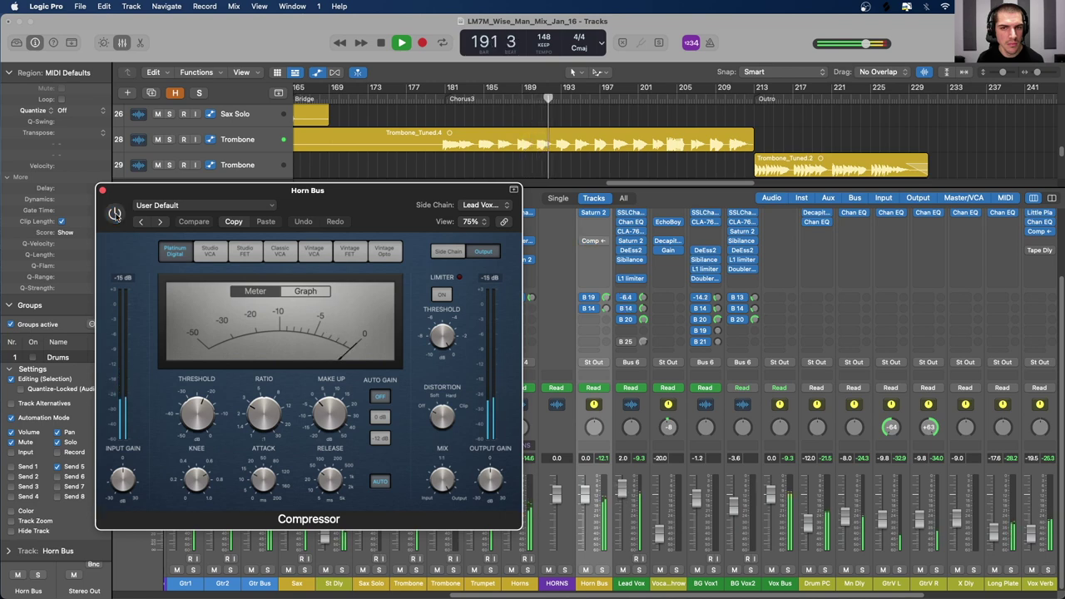
{"action": "key", "text": "space"}
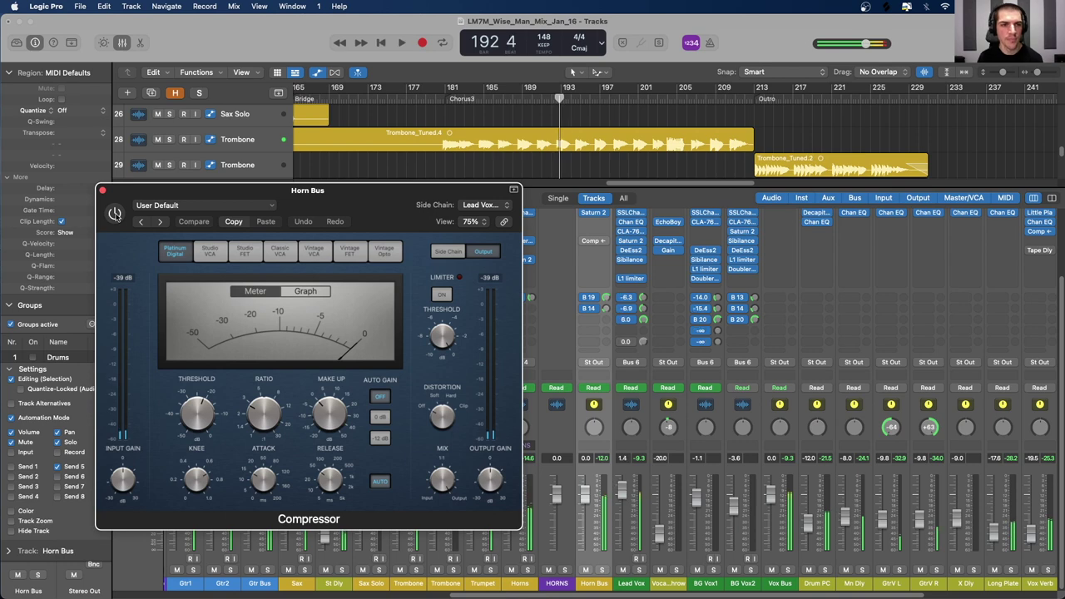
{"action": "left_click", "coordinate": [115, 214]}
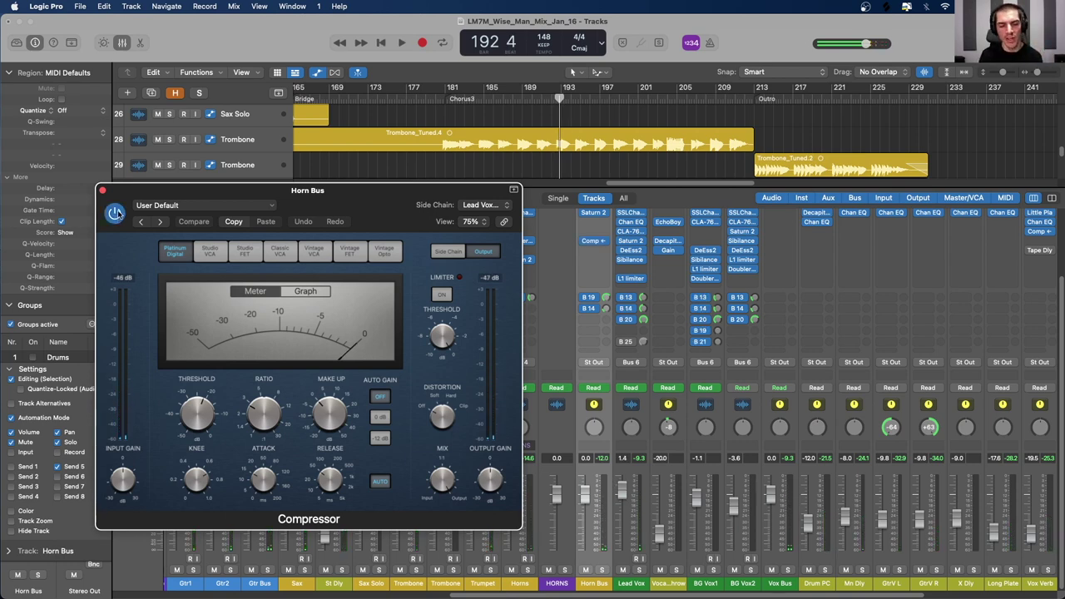
Step: Place the playhead at bar 164 before the Bridge, zoom in on the Lead Vox volume automation, and hide the plug-in window
{"action": "left_click_drag", "start_coordinate": [123, 195], "coordinate": [128, 193]}
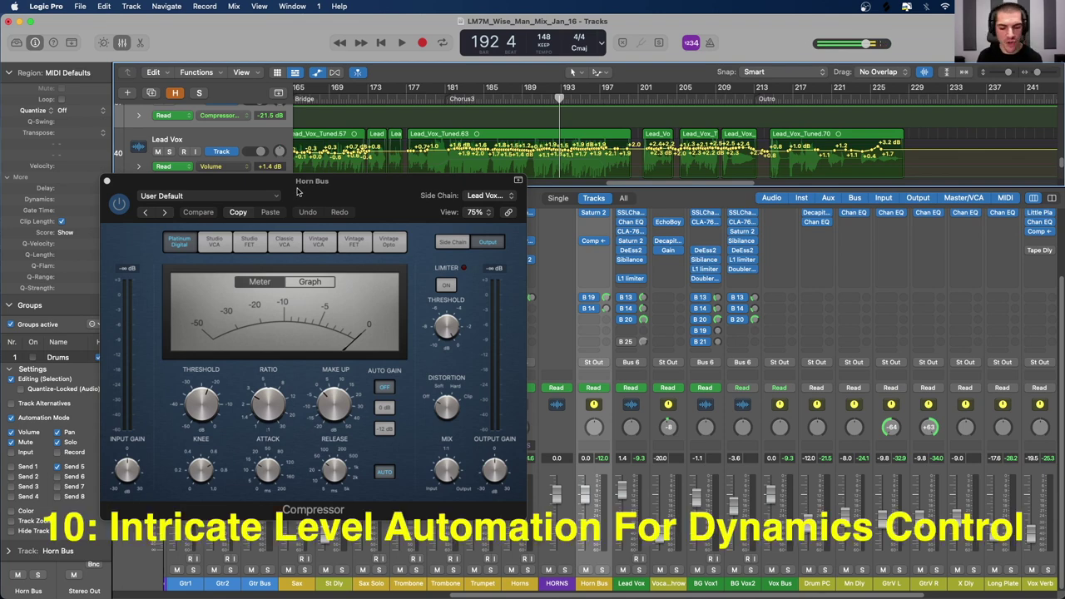
{"action": "left_click_drag", "start_coordinate": [298, 192], "coordinate": [301, 210]}
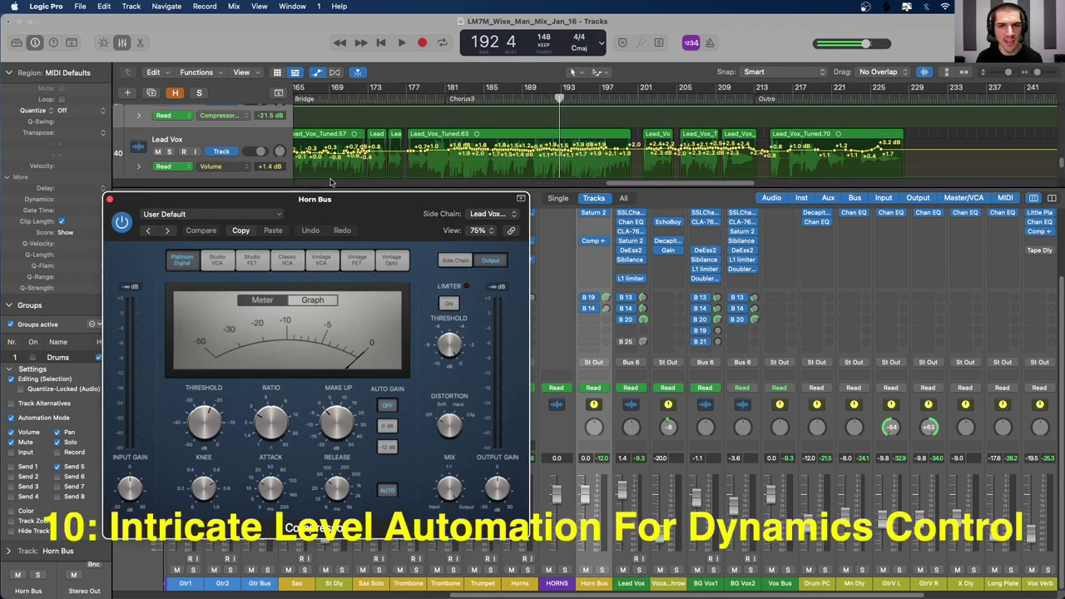
{"action": "key", "text": "super+Left"}
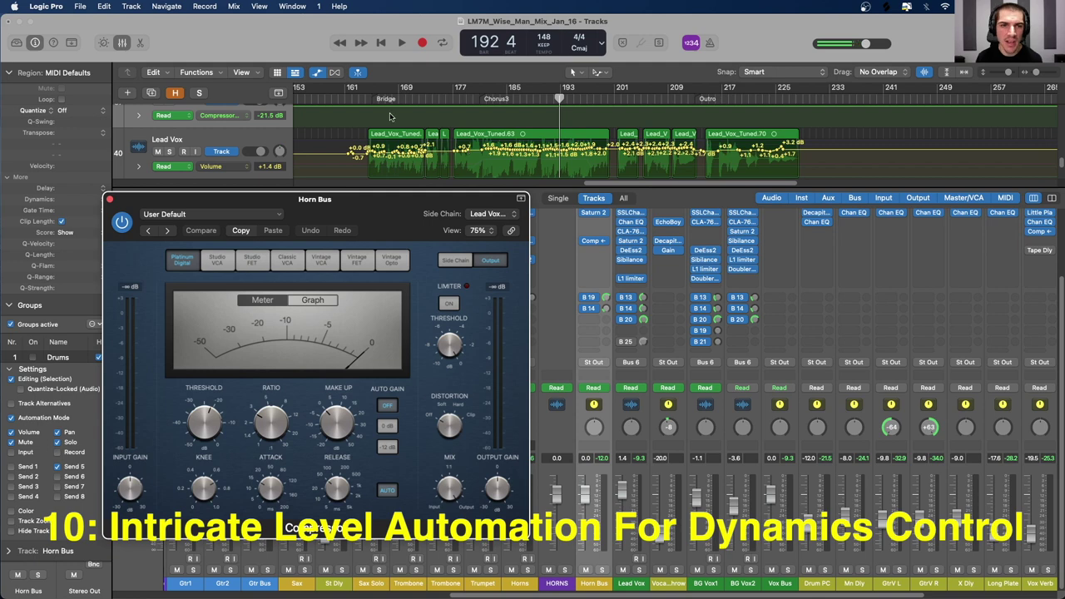
{"action": "left_click", "coordinate": [366, 100]}
{"action": "key", "text": "super+Right"}
{"action": "key", "text": "super+Right"}
{"action": "key", "text": "super+Right"}
{"action": "key", "text": "super+Right"}
{"action": "key", "text": "v"}
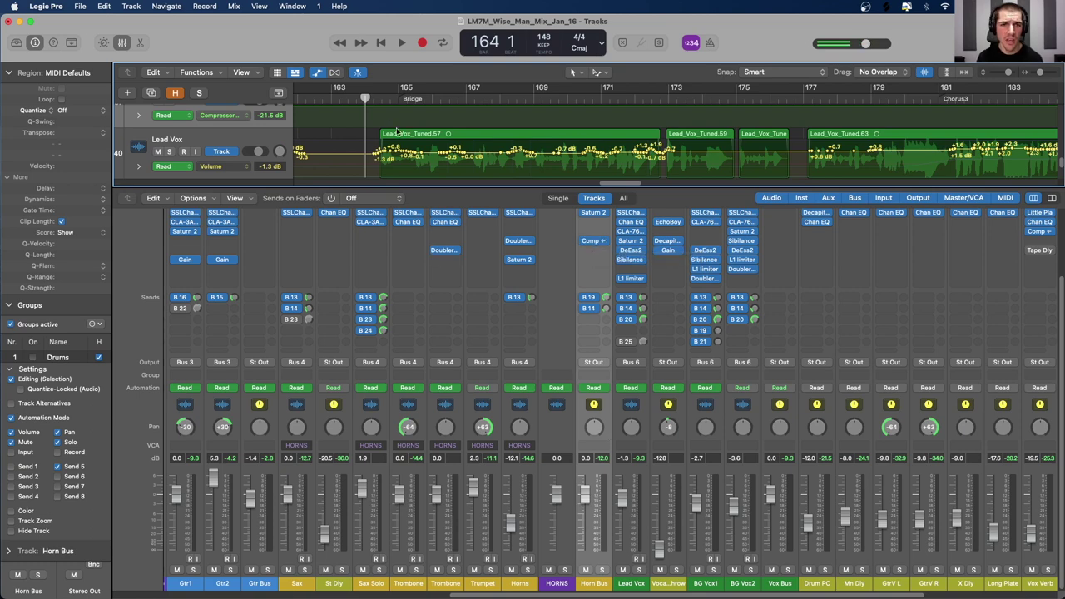
Step: Examine the Lead Vox volume automation across the whole song, then closely through the Bridge and Chorus3
{"action": "scroll", "coordinate": [412, 137], "scroll_direction": "down", "scroll_amount": 10}
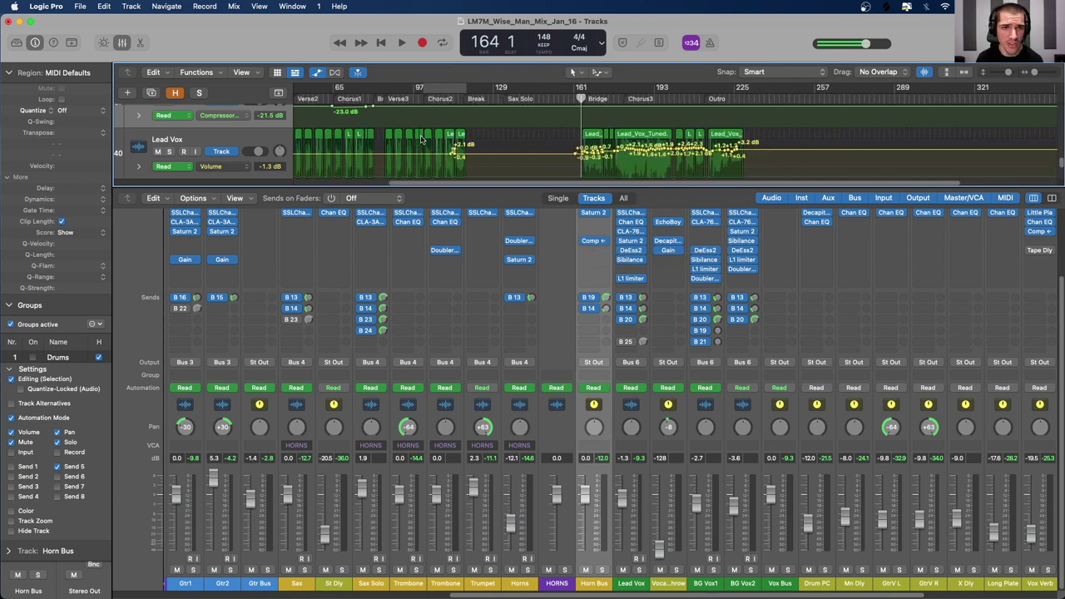
{"action": "scroll", "coordinate": [421, 140], "scroll_direction": "left", "scroll_amount": 5}
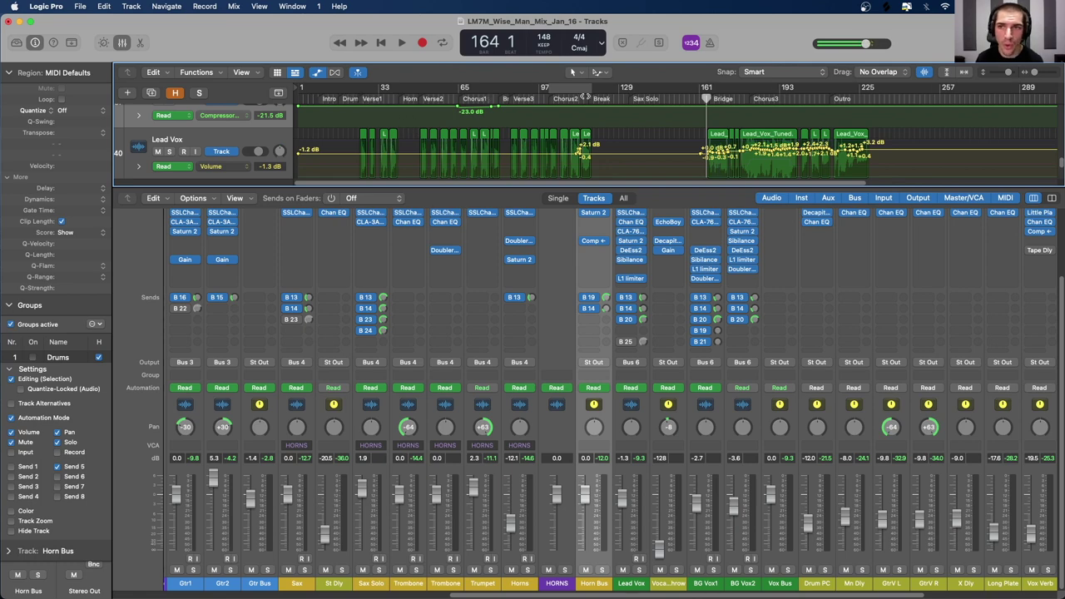
{"action": "scroll", "coordinate": [584, 98], "scroll_direction": "up", "scroll_amount": 8}
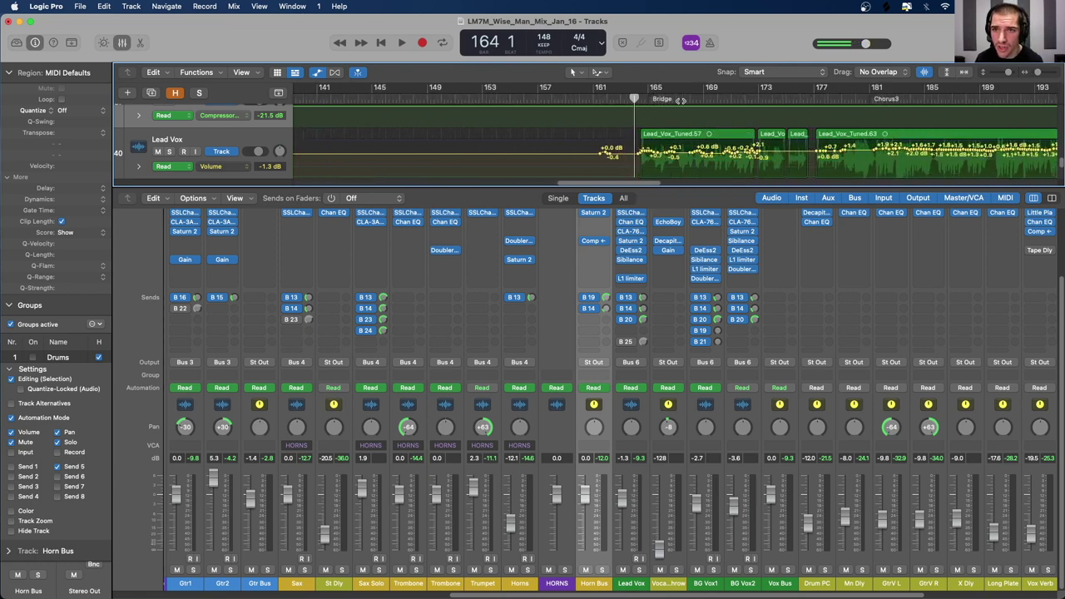
{"action": "scroll", "coordinate": [681, 100], "scroll_direction": "right", "scroll_amount": 5}
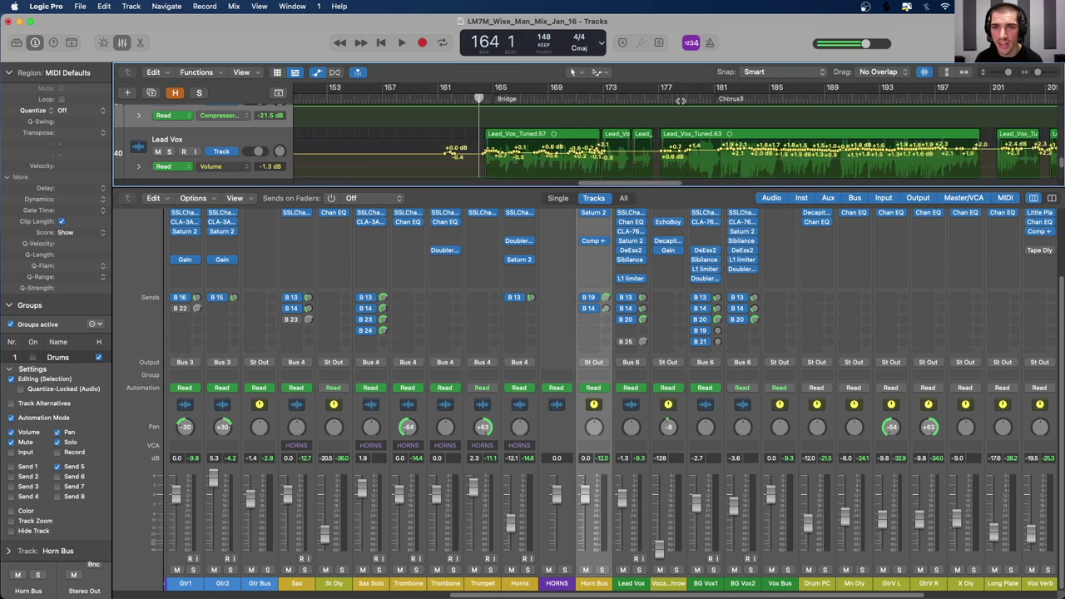
{"action": "scroll", "coordinate": [681, 100], "scroll_direction": "right", "scroll_amount": 3}
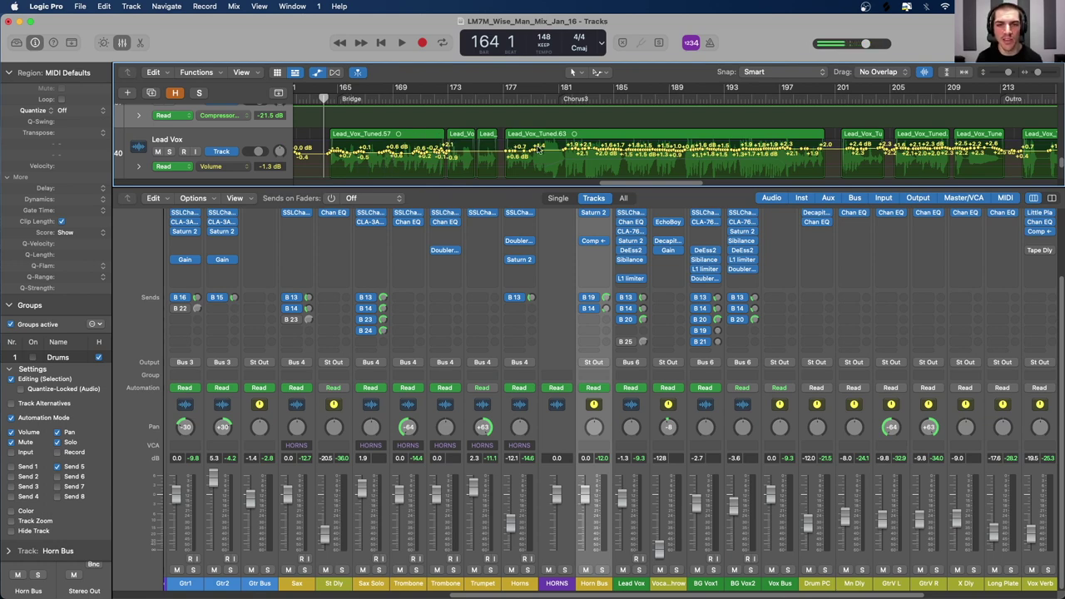
{"action": "scroll", "coordinate": [539, 150], "scroll_direction": "left", "scroll_amount": 5}
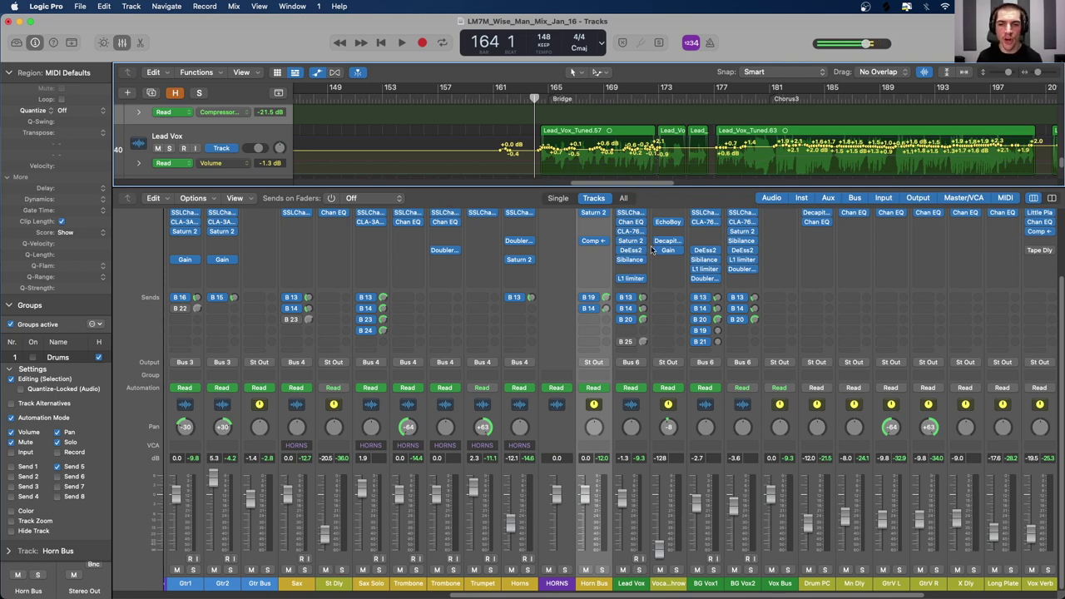
Step: Open the Gain plug-in on the Kick In channel and move its window clear of the kick and snare inserts
{"action": "scroll", "coordinate": [560, 280], "scroll_direction": "up", "scroll_amount": 3}
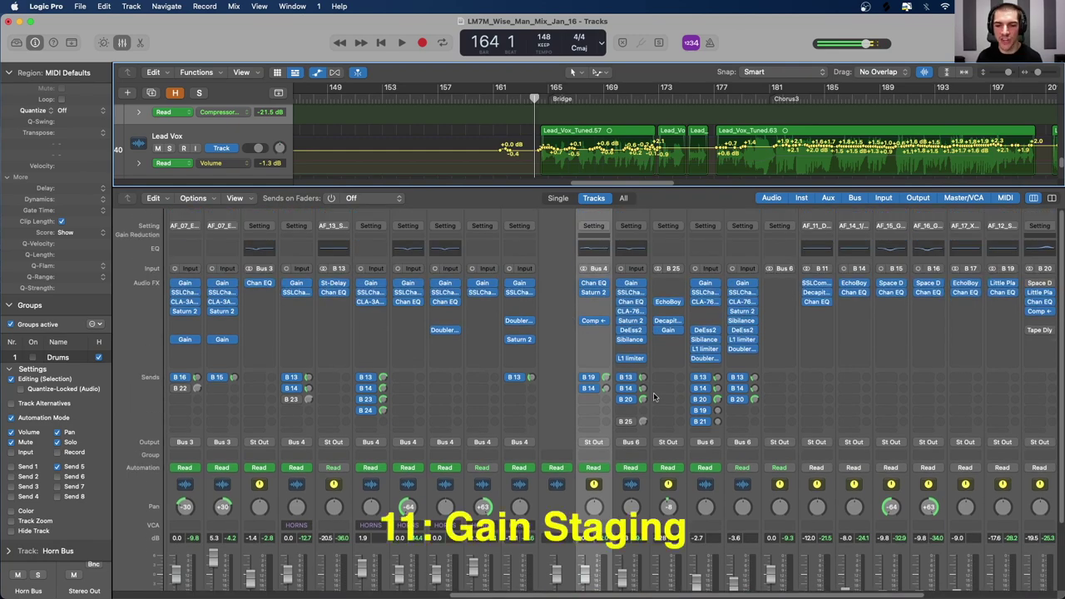
{"action": "scroll", "coordinate": [658, 399], "scroll_direction": "left", "scroll_amount": 5}
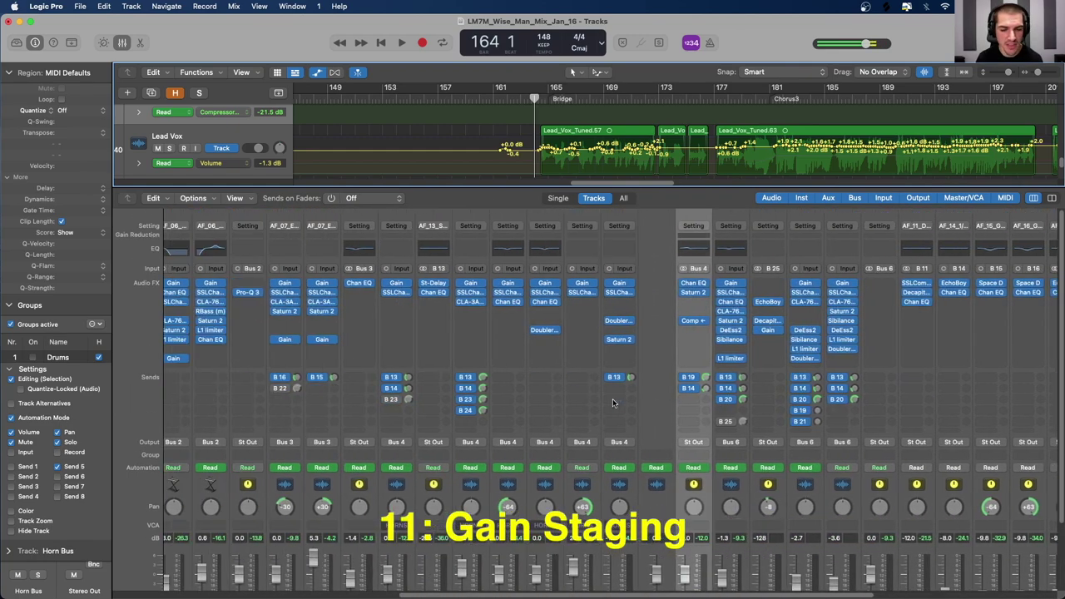
{"action": "scroll", "coordinate": [625, 491], "scroll_direction": "left", "scroll_amount": 15}
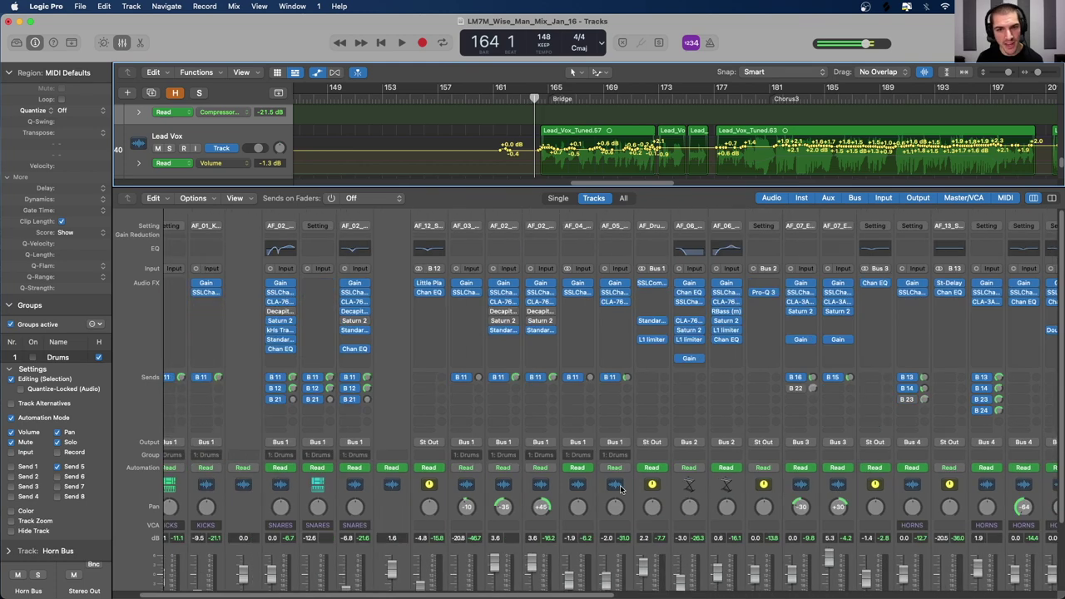
{"action": "key", "text": "super+a"}
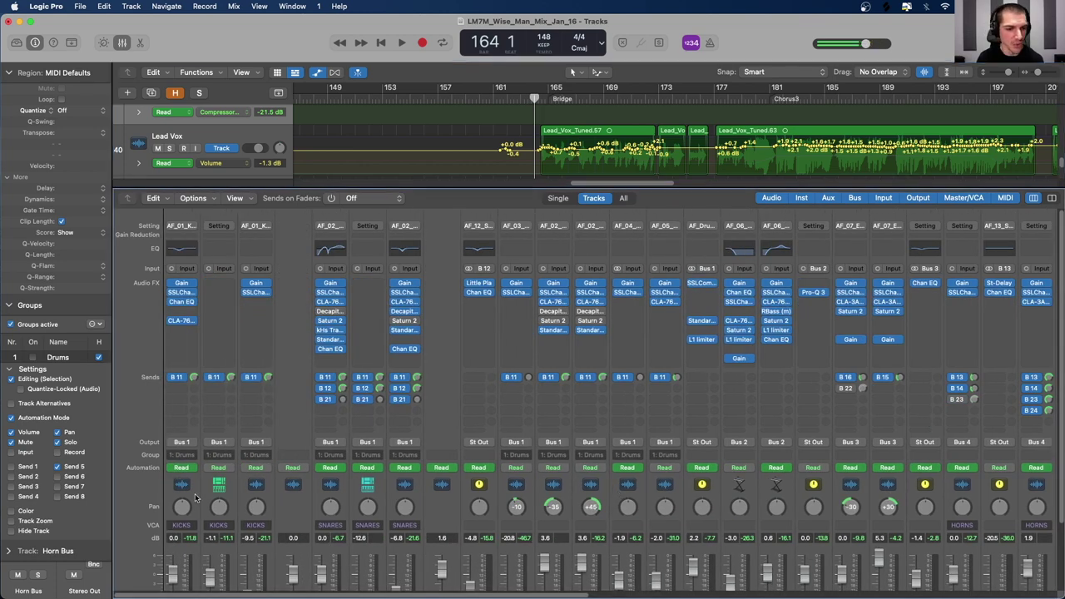
{"action": "left_click", "coordinate": [184, 285]}
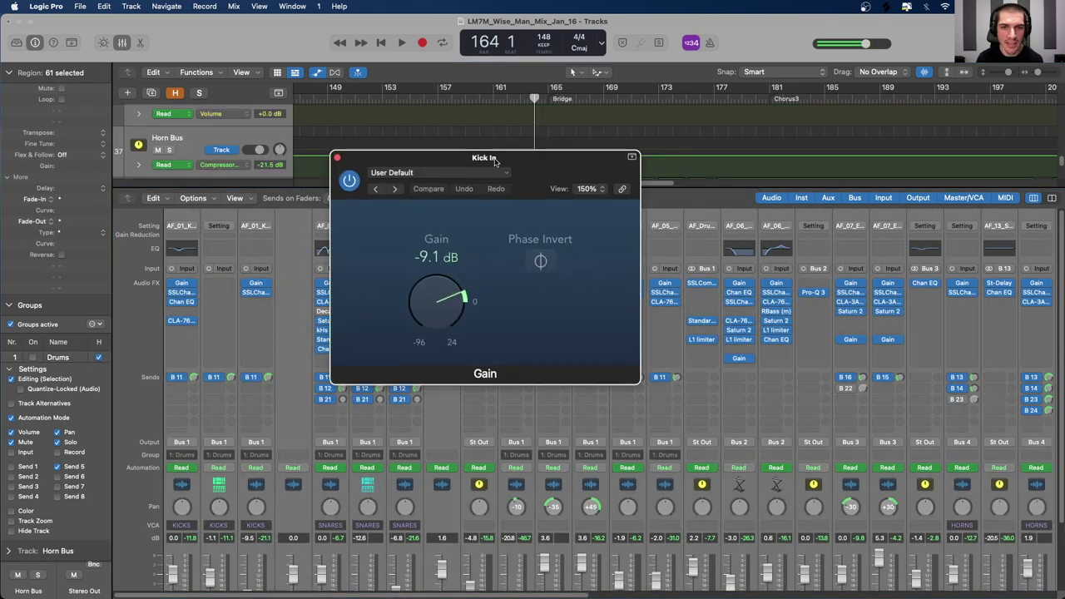
{"action": "left_click_drag", "start_coordinate": [487, 152], "coordinate": [577, 397]}
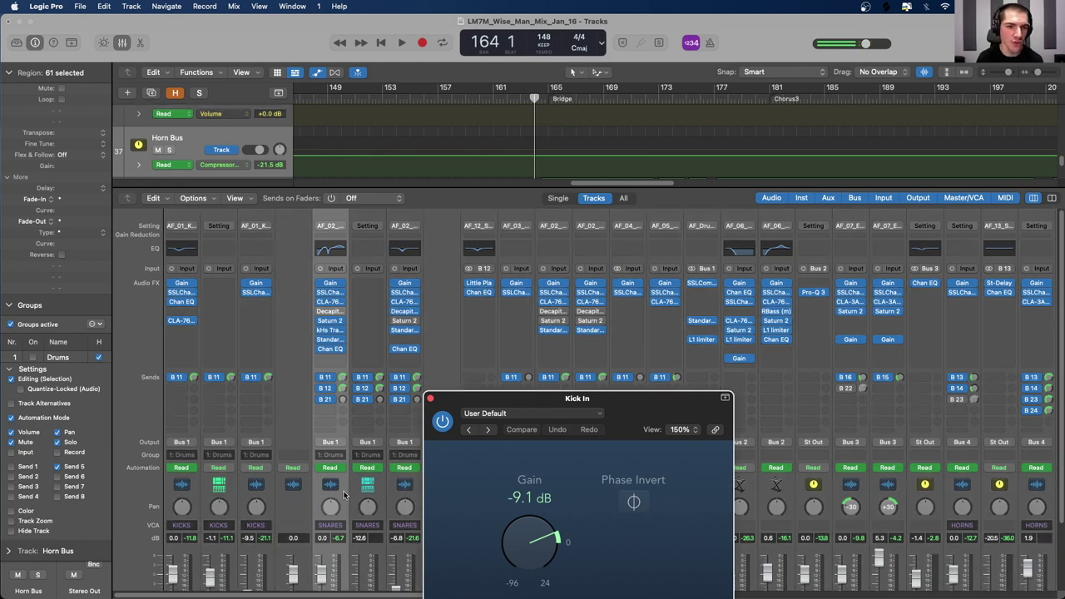
Step: Select the snare, Kick Sample, Snare Sample, KICKS, Snr Plate and Snr Btm channels in turn to check their inserts for Gain plug-ins
{"action": "left_click", "coordinate": [341, 492]}
{"action": "left_click", "coordinate": [235, 497]}
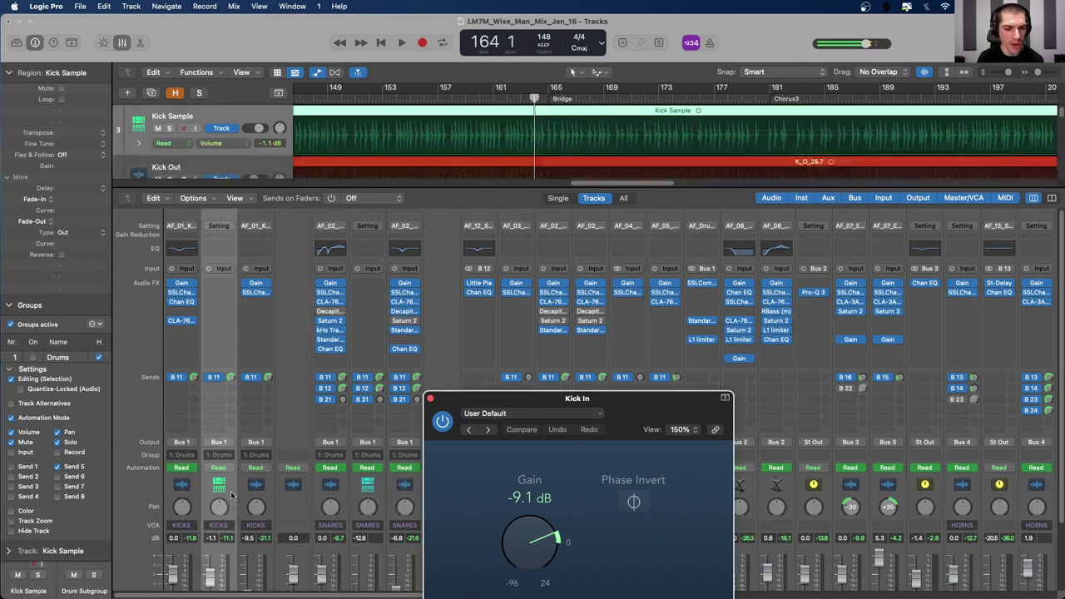
{"action": "scroll", "coordinate": [237, 434], "scroll_direction": "down", "scroll_amount": 4}
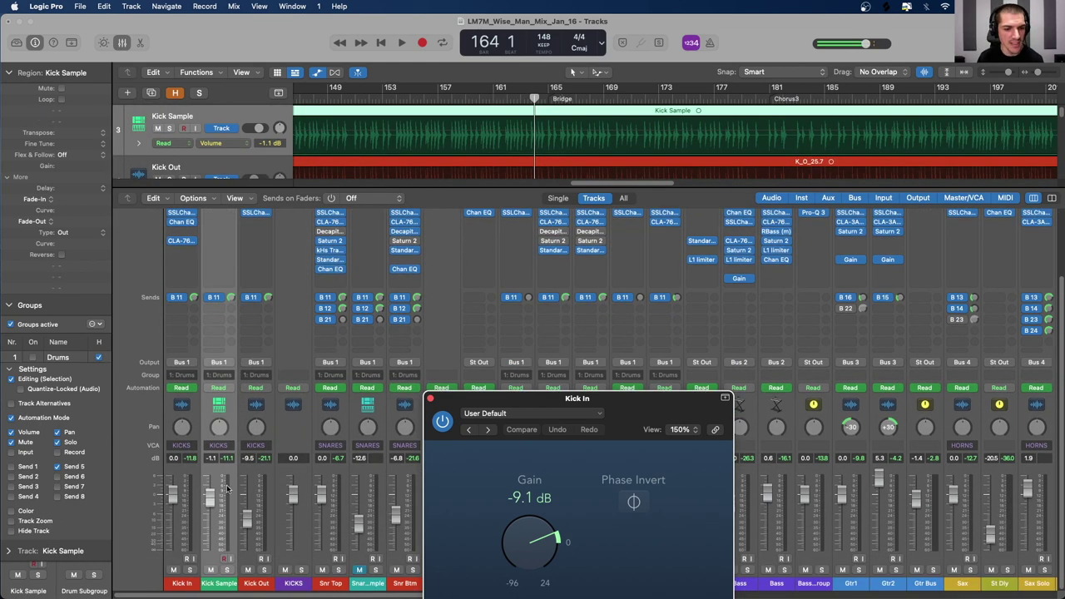
{"action": "left_click", "coordinate": [381, 353]}
{"action": "scroll", "coordinate": [381, 350], "scroll_direction": "up", "scroll_amount": 4}
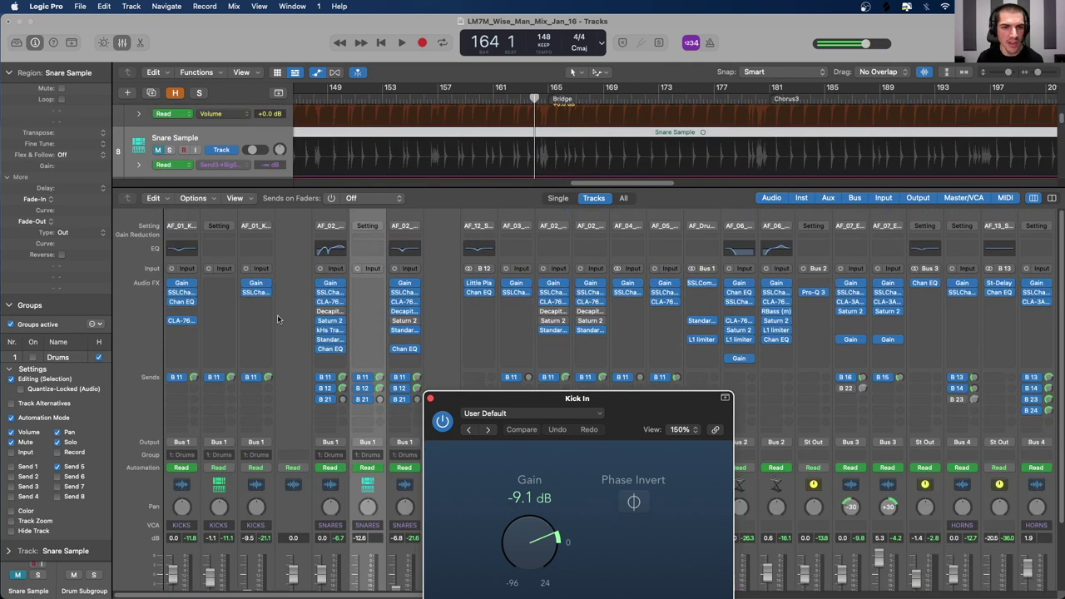
{"action": "left_click", "coordinate": [298, 321]}
{"action": "left_click", "coordinate": [479, 351]}
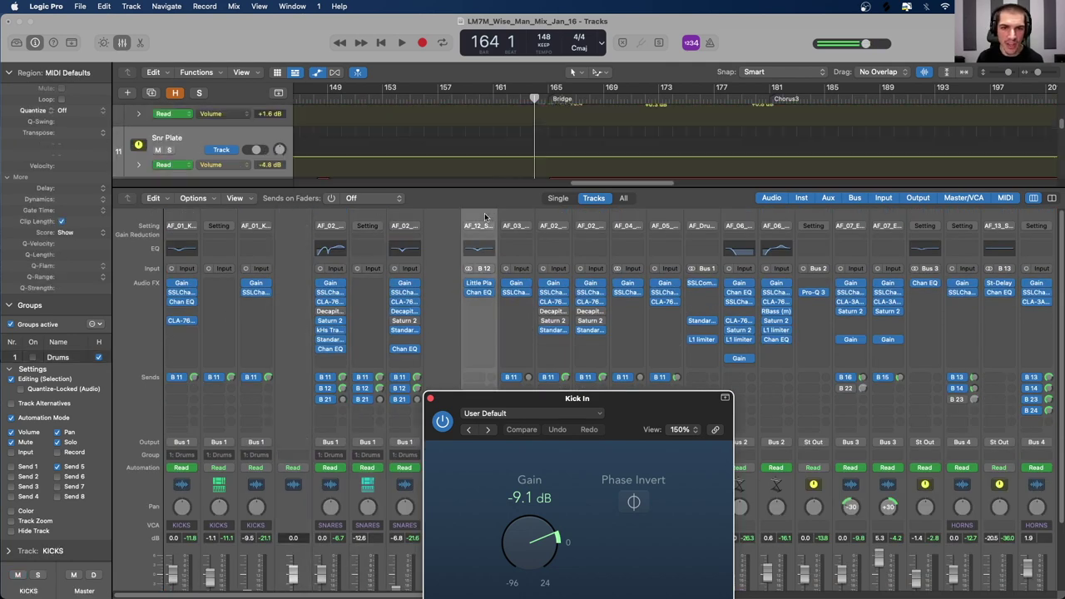
{"action": "left_click", "coordinate": [416, 476]}
Step: Review the fader levels and Gain inserts from the drum to the horn channels, moving the Kick In Gain window aside, and close it
{"action": "left_click_drag", "start_coordinate": [475, 403], "coordinate": [475, 277]}
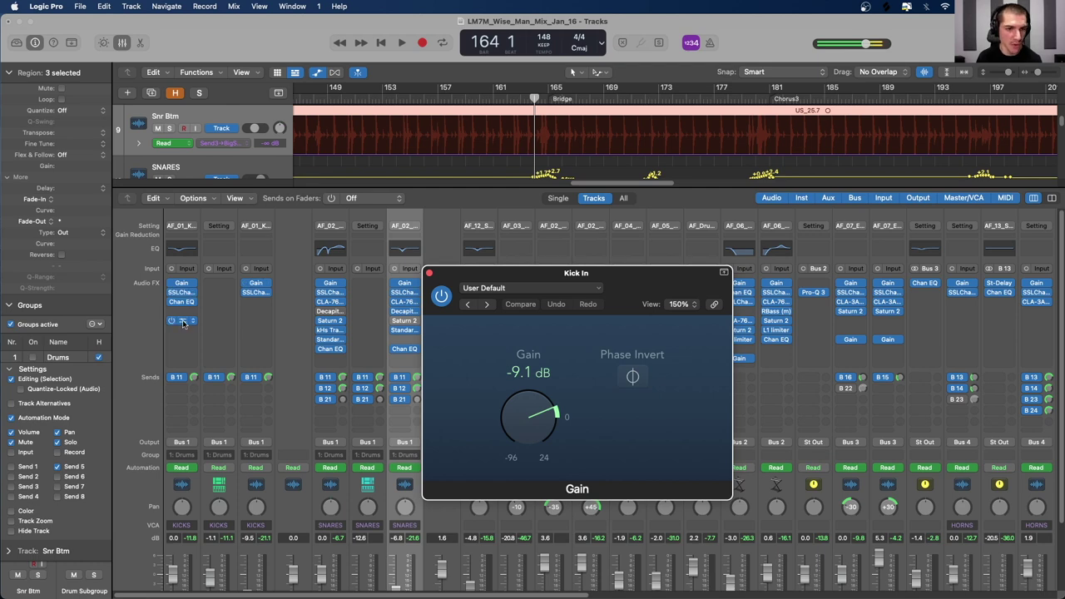
{"action": "left_click_drag", "start_coordinate": [559, 276], "coordinate": [565, 215]}
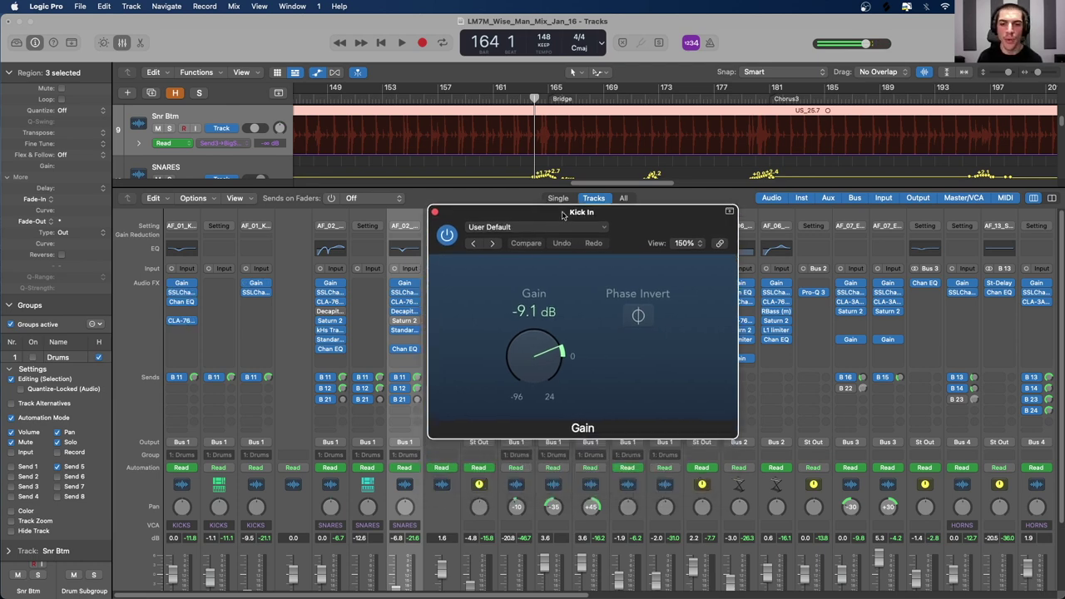
{"action": "scroll", "coordinate": [301, 433], "scroll_direction": "down", "scroll_amount": 3}
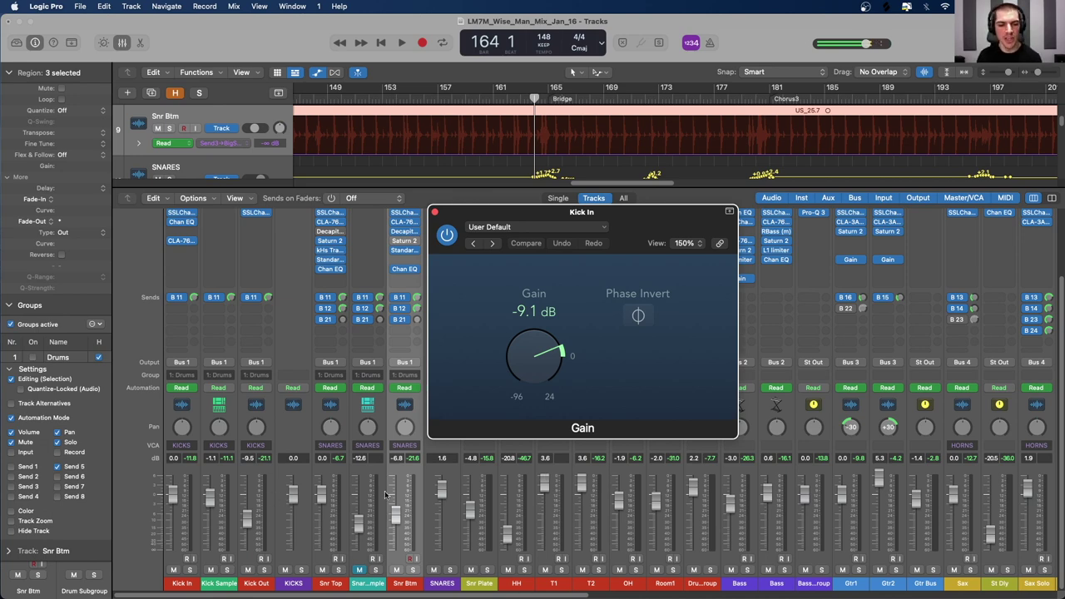
{"action": "scroll", "coordinate": [653, 501], "scroll_direction": "right", "scroll_amount": 5}
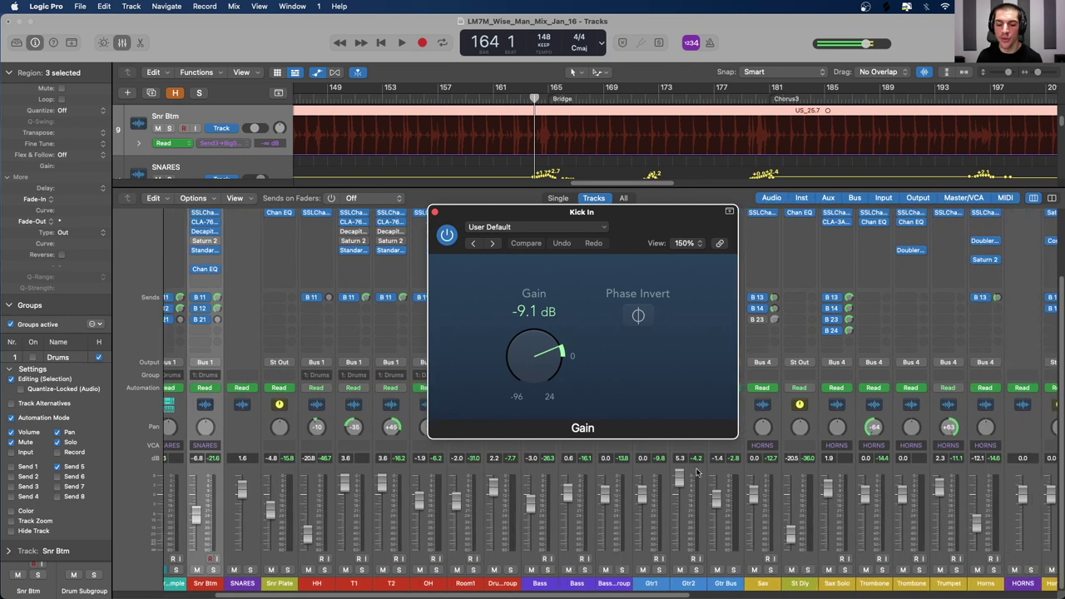
{"action": "scroll", "coordinate": [697, 472], "scroll_direction": "up", "scroll_amount": 3}
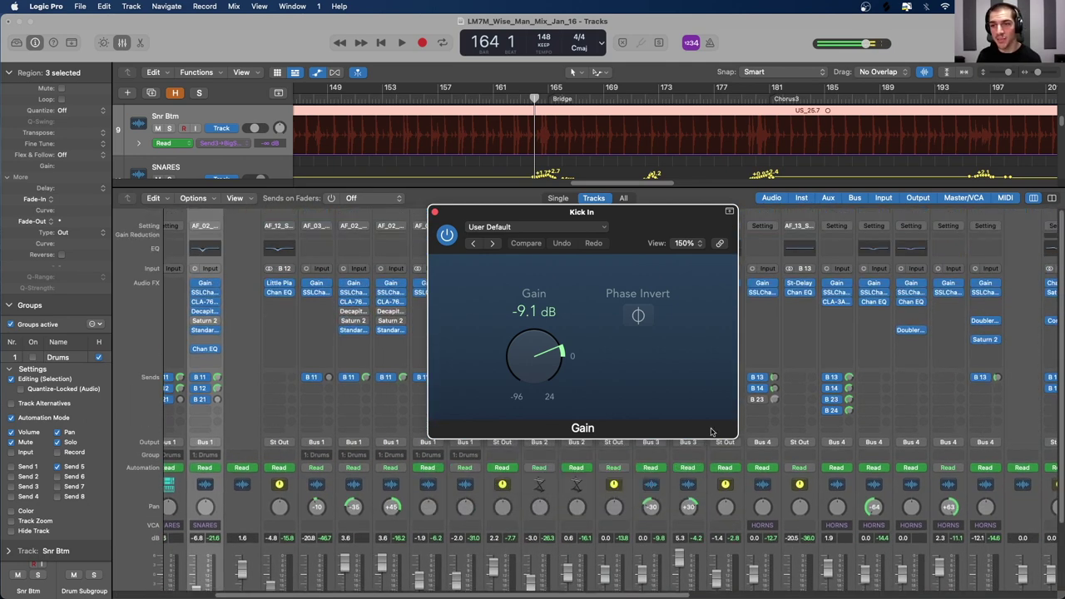
{"action": "left_click_drag", "start_coordinate": [628, 221], "coordinate": [632, 344]}
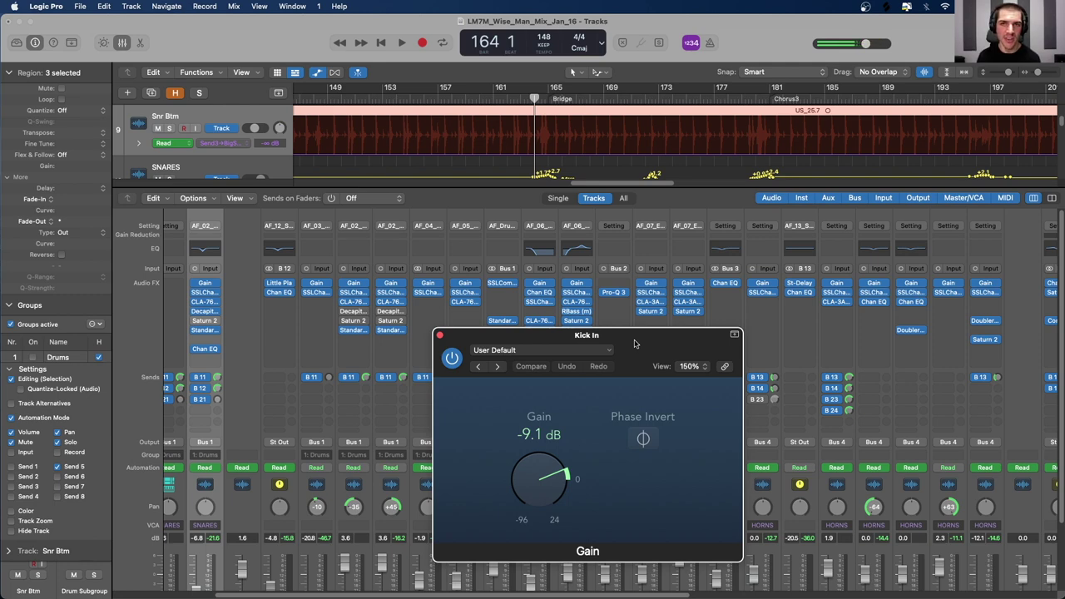
{"action": "left_click", "coordinate": [440, 336]}
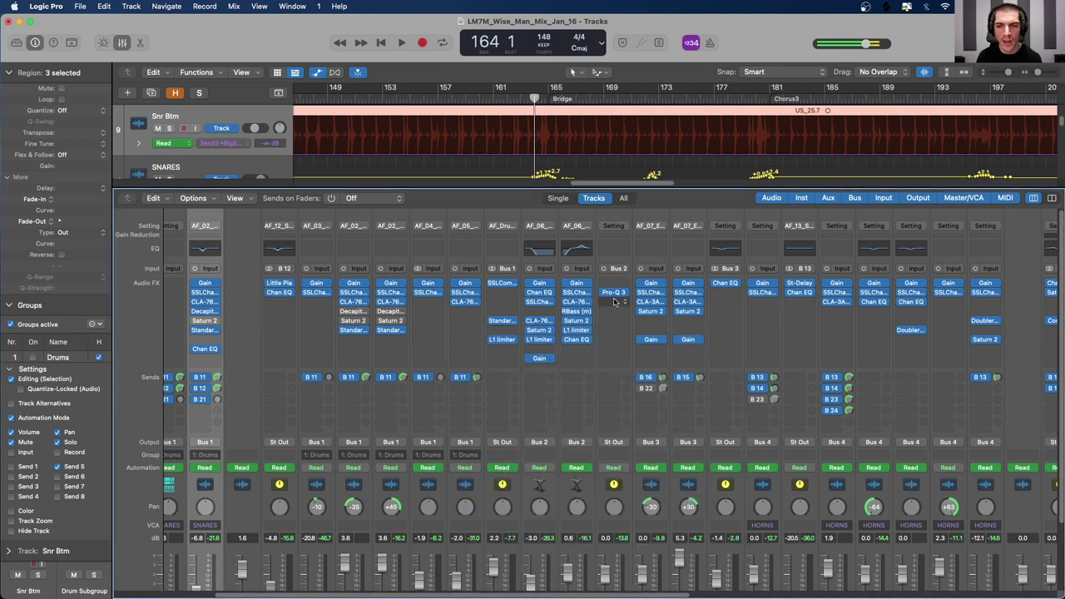
Step: Select the run of effects-return channels from Drum PC through the Talkback channel to review them together
{"action": "scroll", "coordinate": [614, 302], "scroll_direction": "right", "scroll_amount": 10}
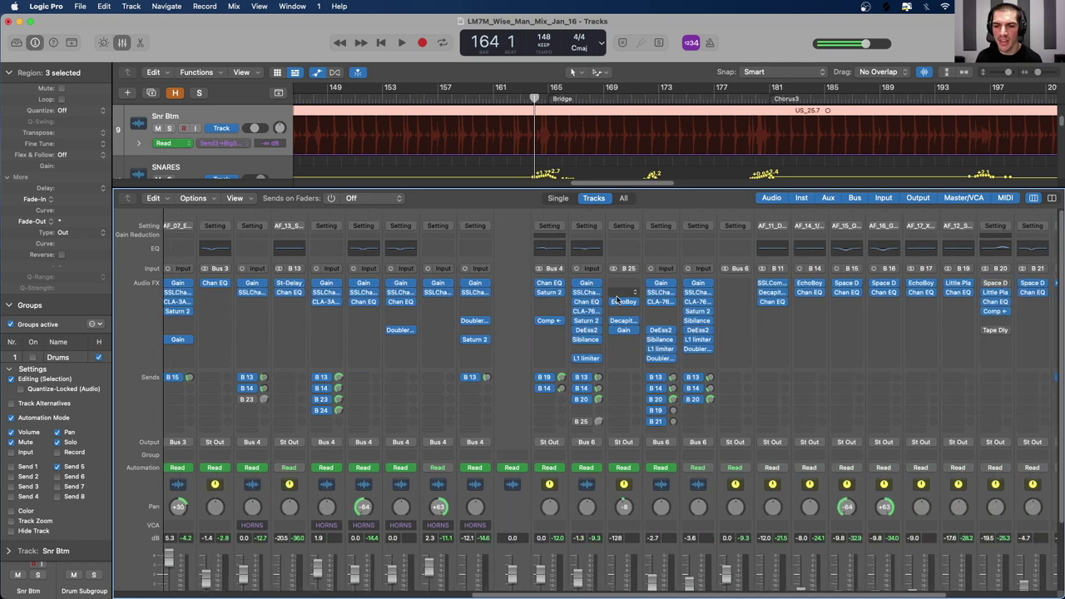
{"action": "scroll", "coordinate": [616, 301], "scroll_direction": "right", "scroll_amount": 5}
{"action": "left_click", "coordinate": [571, 498]}
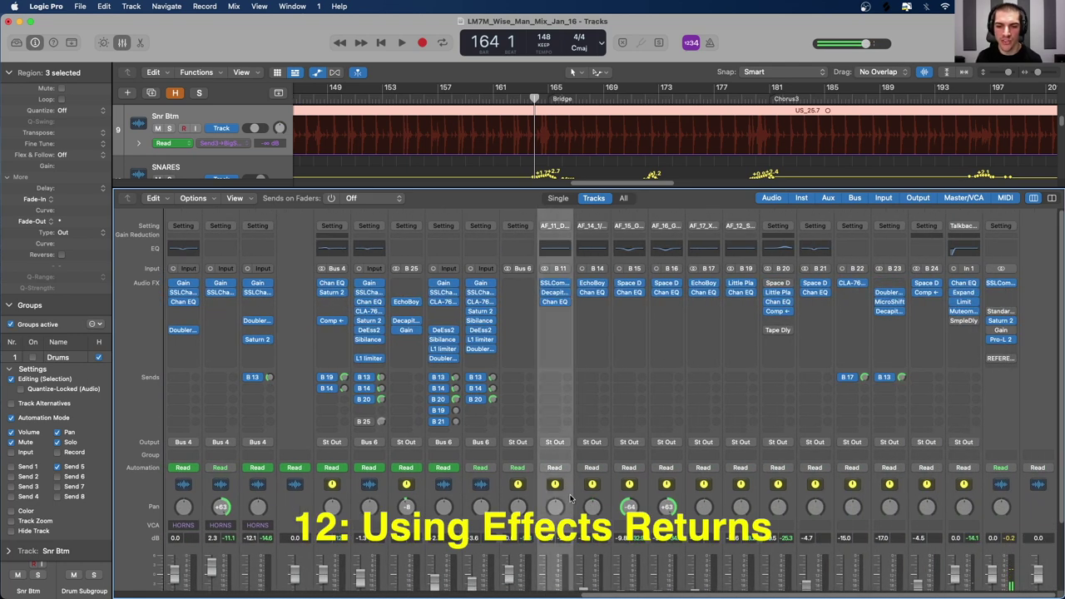
{"action": "scroll", "coordinate": [571, 497], "scroll_direction": "down", "scroll_amount": 3}
{"action": "left_click", "coordinate": [973, 415], "text": "shift"}
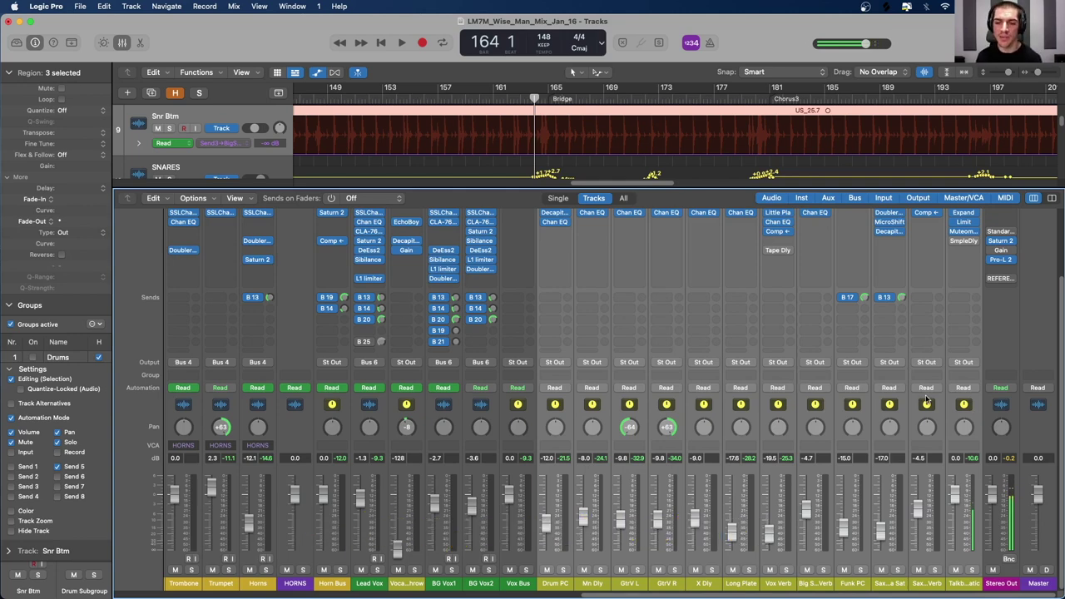
{"action": "scroll", "coordinate": [563, 420], "scroll_direction": "up", "scroll_amount": 2}
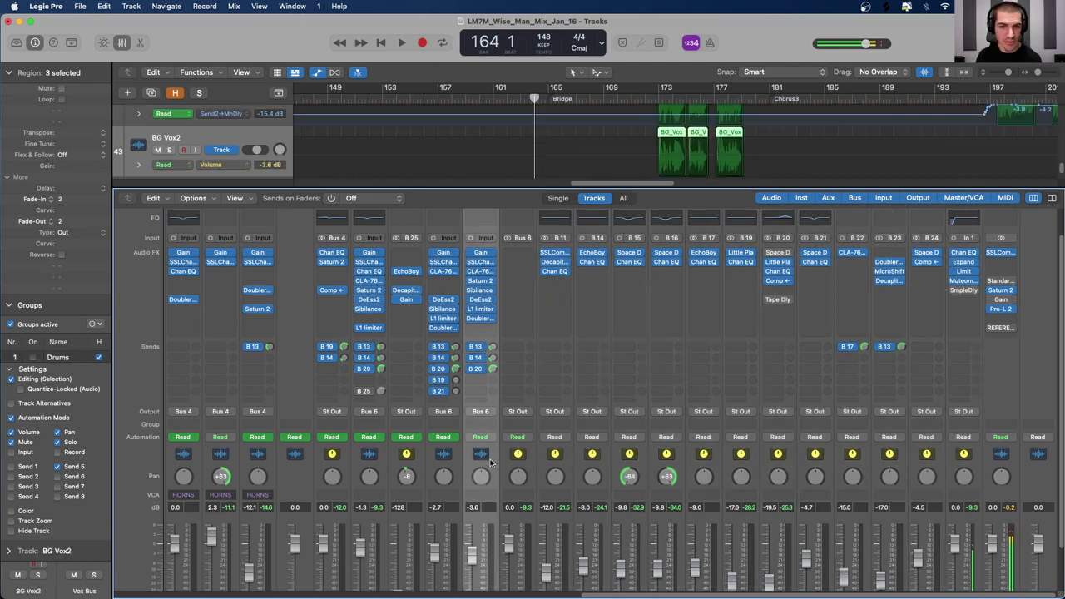
Step: Select the BG Vox2 channel, enlarge the mixer over the track area, and select the Lead Vox channel
{"action": "left_click", "coordinate": [487, 374]}
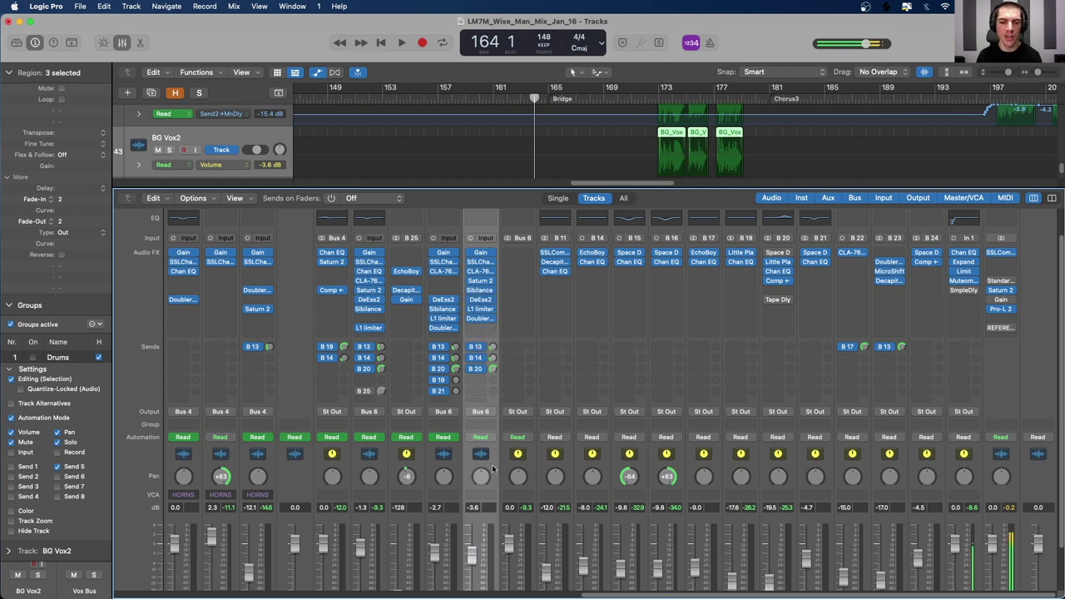
{"action": "left_click_drag", "start_coordinate": [459, 191], "coordinate": [460, 119]}
{"action": "left_click", "coordinate": [383, 399]}
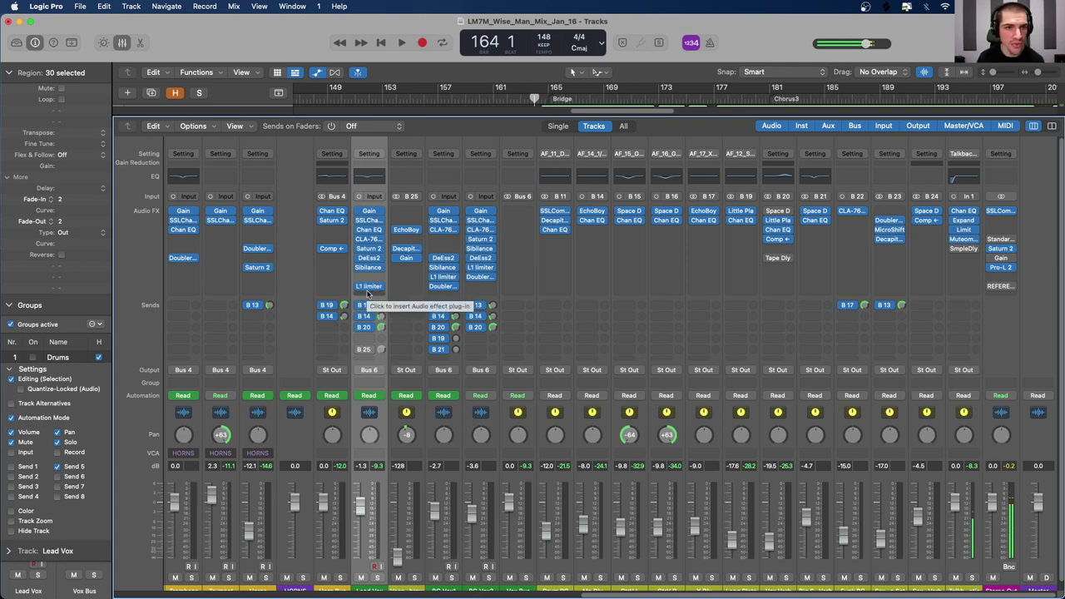
Step: Open the Stereo Delay on the St Dly return channel to examine its settings, and close it
{"action": "scroll", "coordinate": [363, 294], "scroll_direction": "left", "scroll_amount": 5}
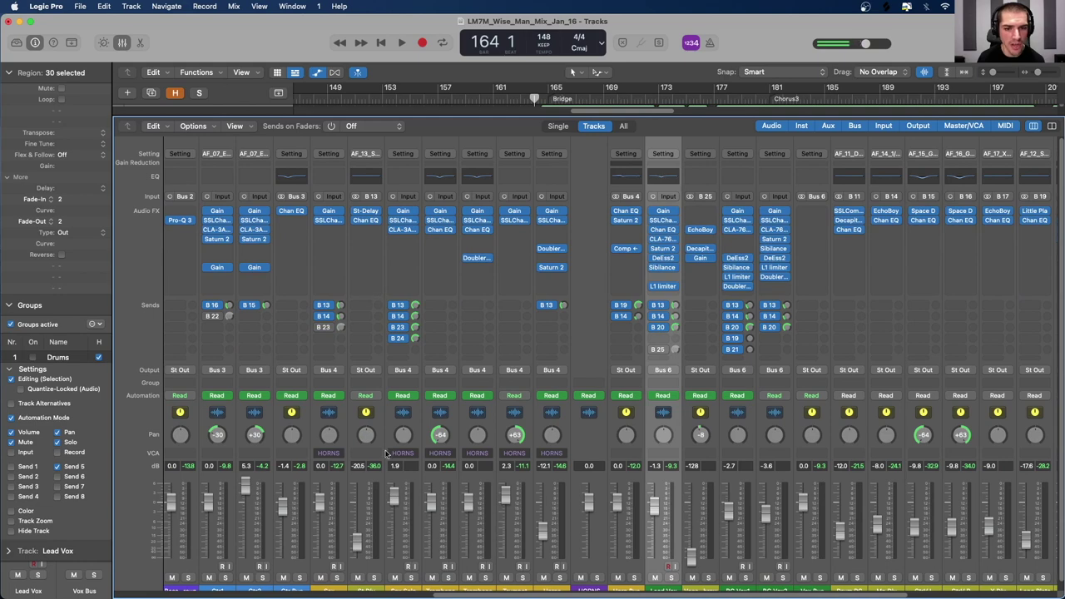
{"action": "left_click", "coordinate": [382, 450]}
{"action": "scroll", "coordinate": [383, 453], "scroll_direction": "down", "scroll_amount": 1}
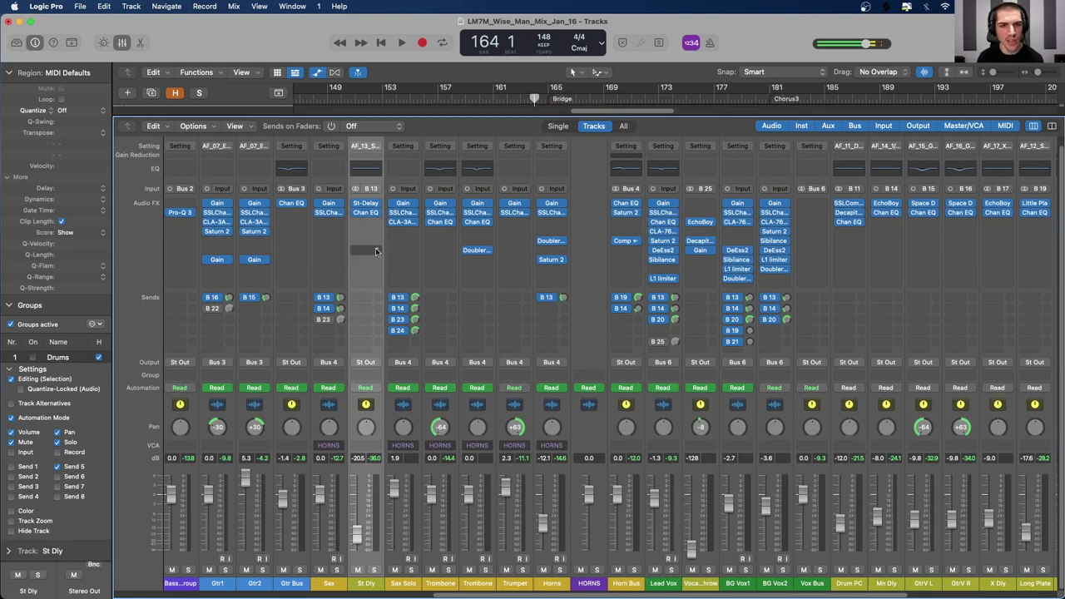
{"action": "left_click", "coordinate": [368, 204]}
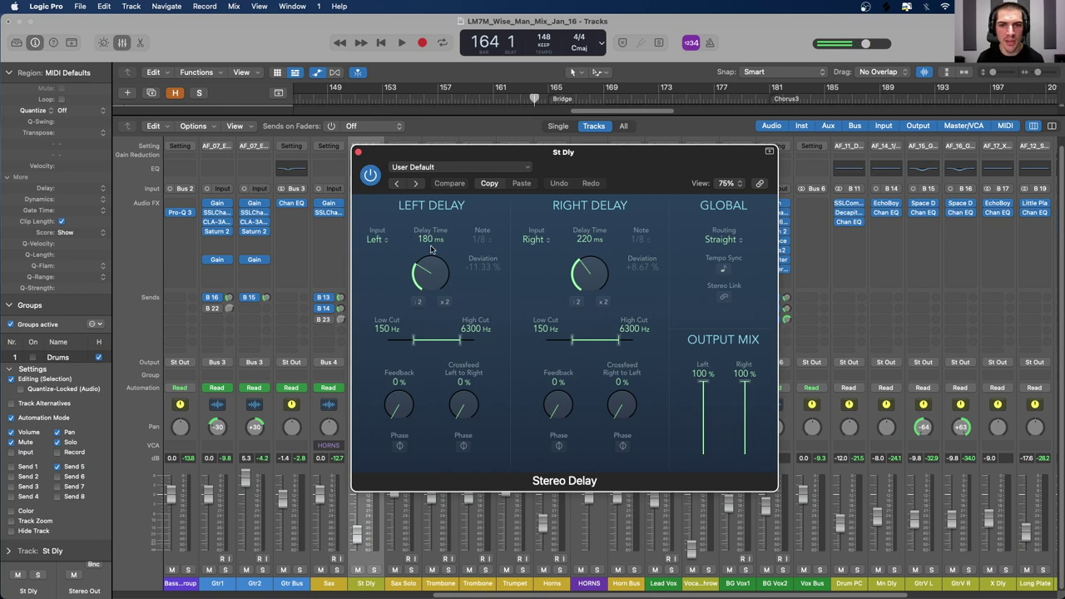
{"action": "left_click", "coordinate": [360, 154]}
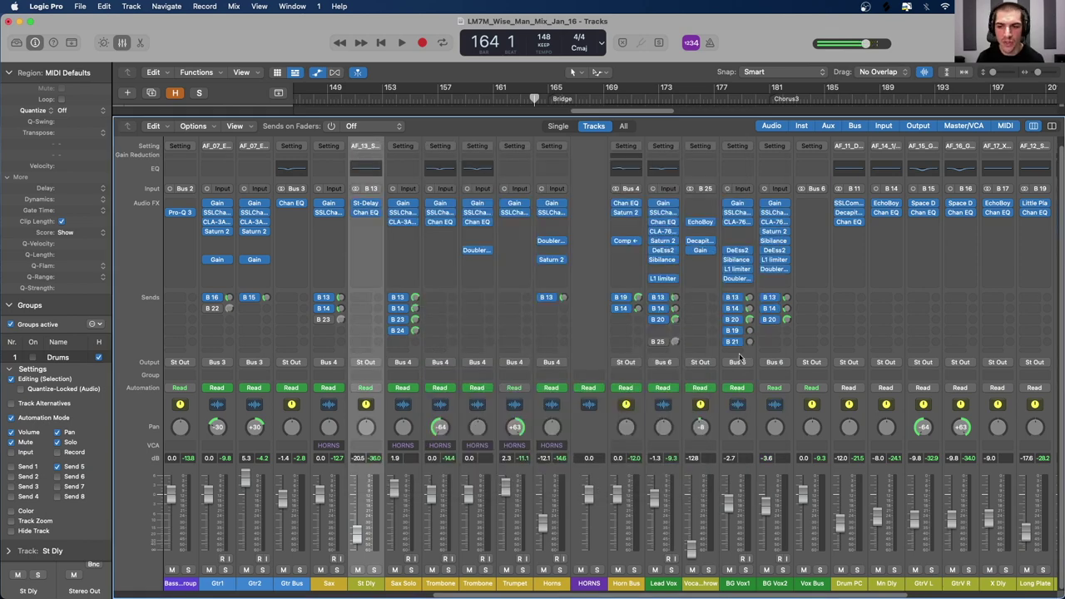
Step: Alternate between the Lead Vox and St Dly channels to trace the vocal's Bus 13 send to the delay return
{"action": "left_click", "coordinate": [675, 416]}
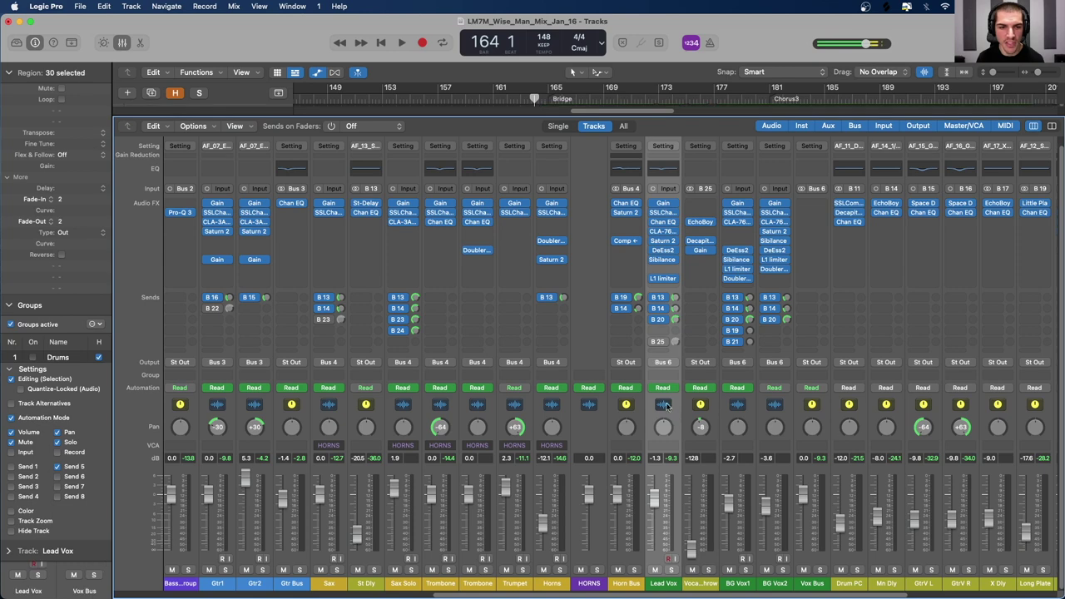
{"action": "left_click", "coordinate": [377, 418]}
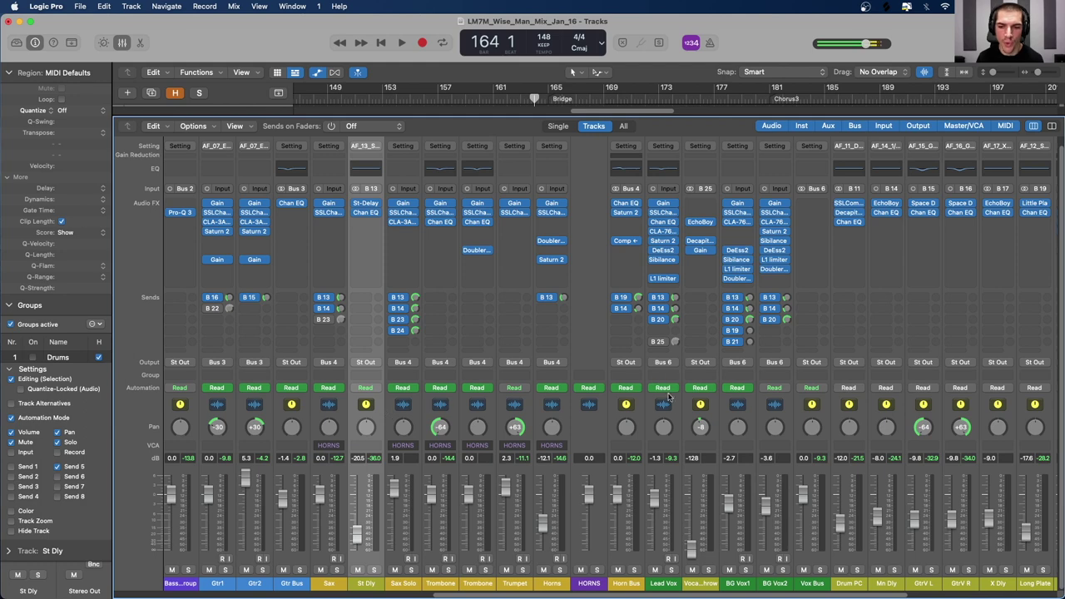
{"action": "left_click", "coordinate": [676, 418]}
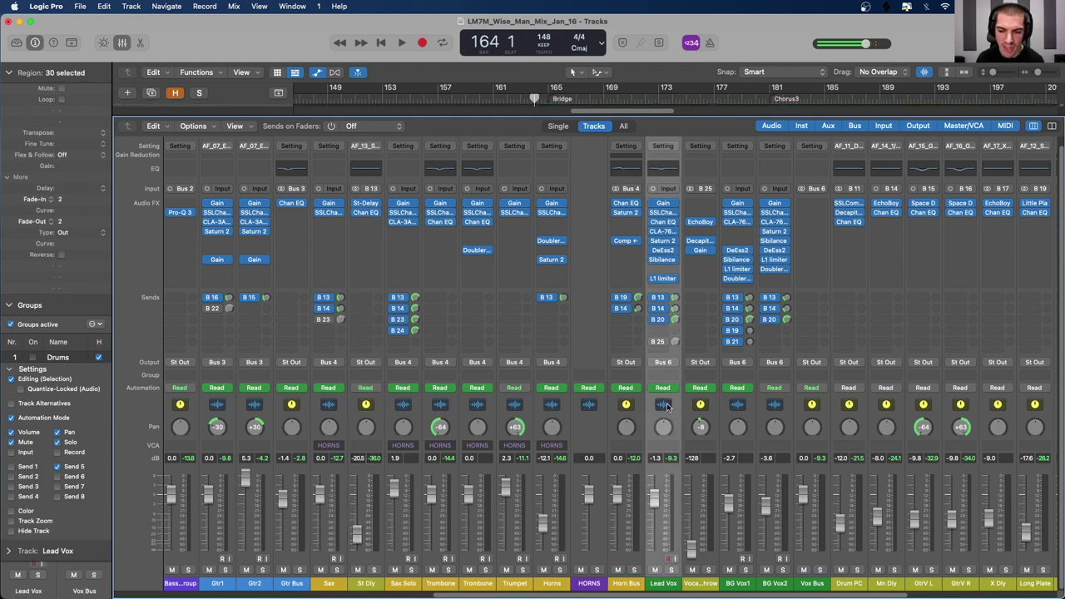
Step: Try the Stereo Delay as a direct insert after the L1 limiter on Lead Vox, and return it to St Dly
{"action": "left_click", "coordinate": [363, 435]}
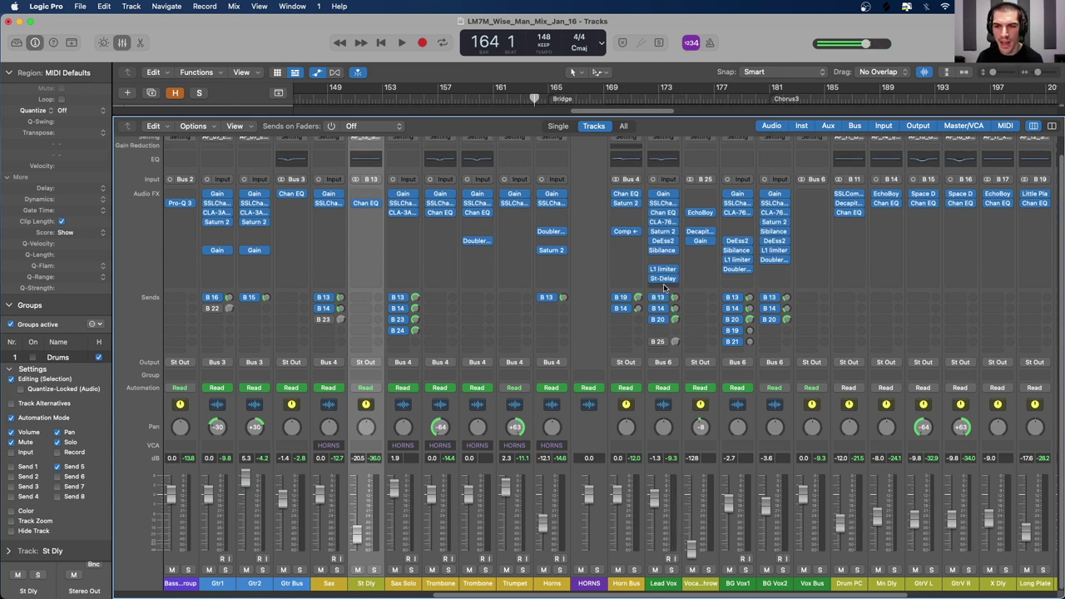
{"action": "left_click", "coordinate": [665, 289]}
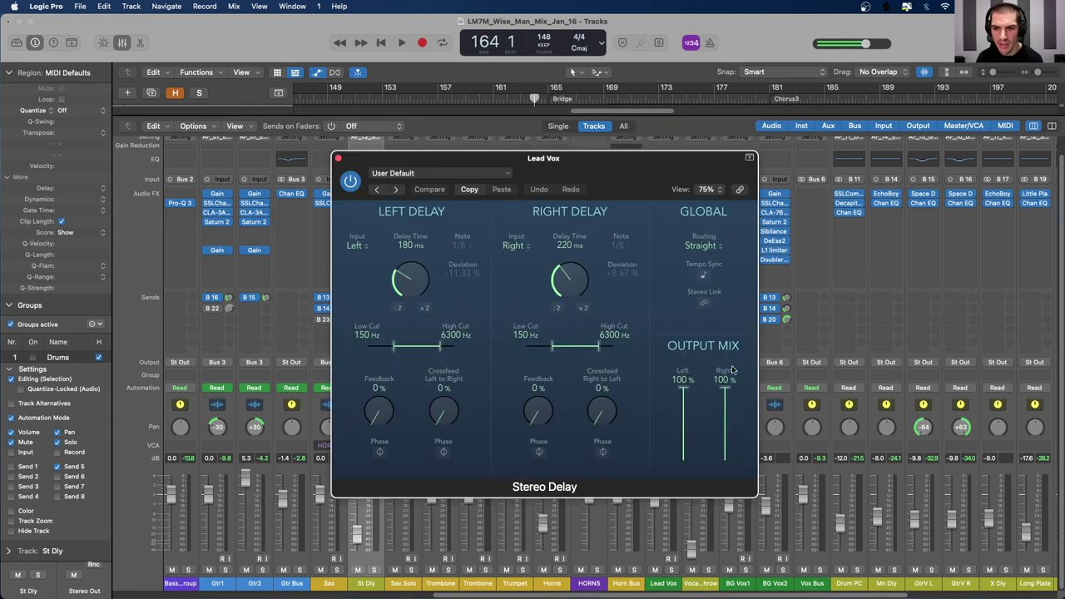
{"action": "left_click", "coordinate": [339, 159]}
{"action": "left_click_drag", "start_coordinate": [663, 279], "coordinate": [364, 198]}
Step: Select the Lead Vox, BG Vox1, BG Vox2, Horns and St Dly channels in turn to check their shared Bus 13 routing
{"action": "left_click", "coordinate": [676, 417]}
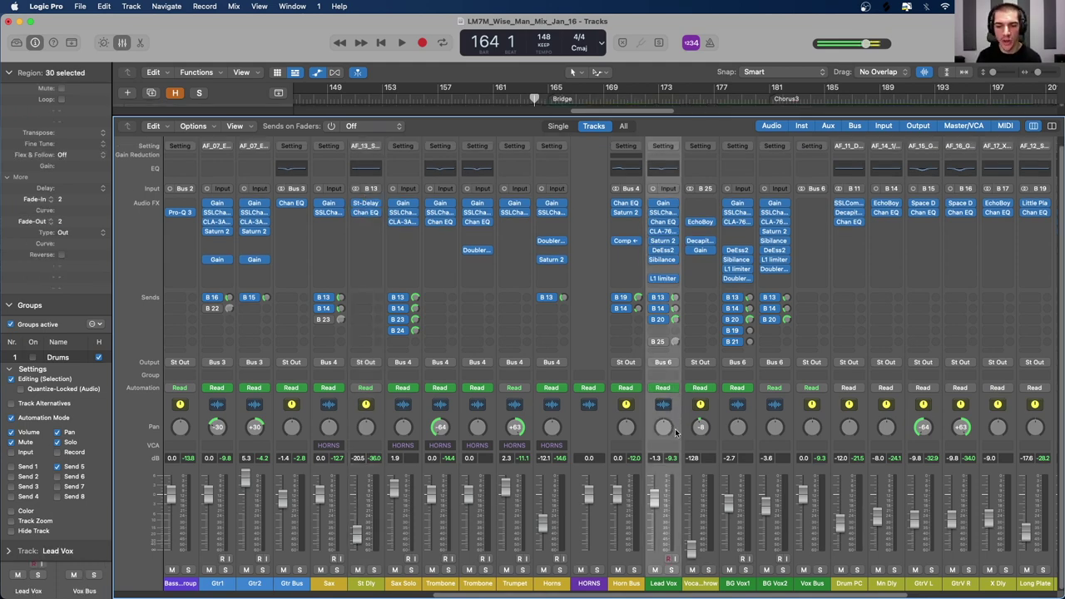
{"action": "left_click", "coordinate": [753, 409]}
{"action": "left_click", "coordinate": [787, 411]}
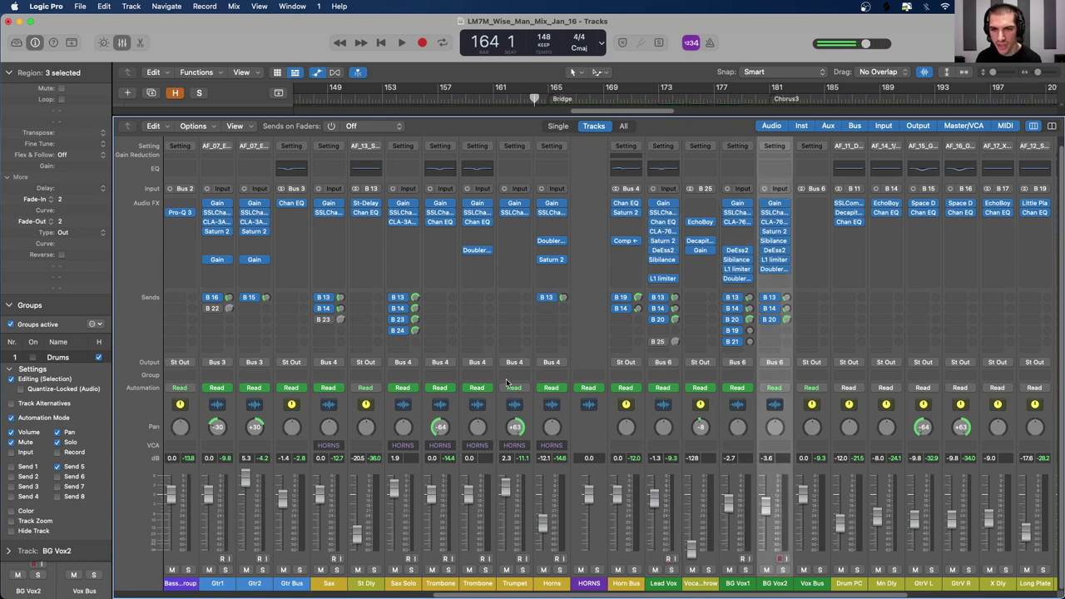
{"action": "left_click", "coordinate": [566, 421]}
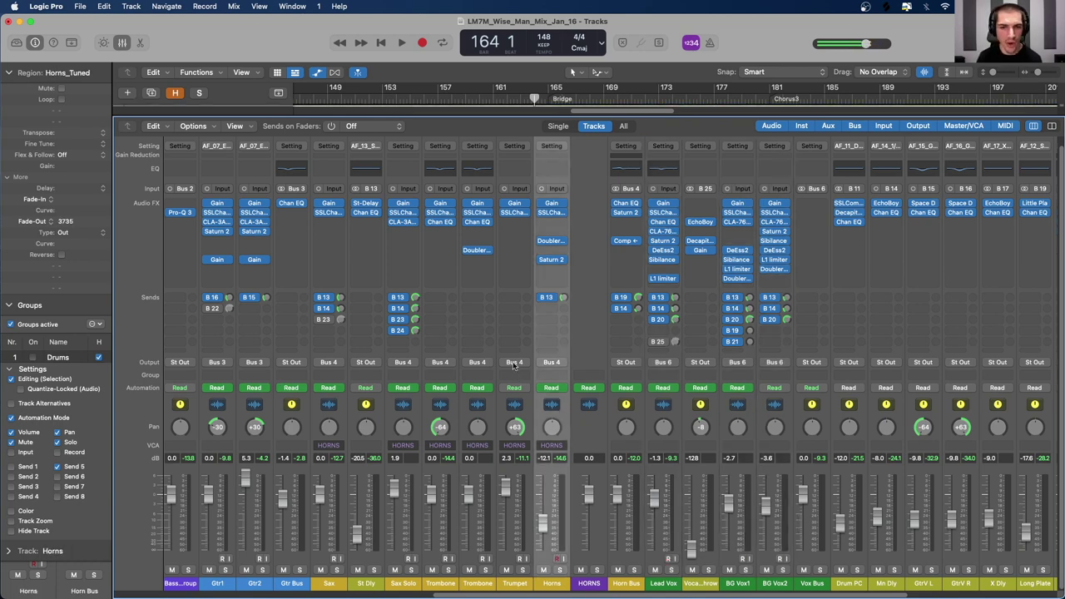
{"action": "left_click", "coordinate": [378, 414]}
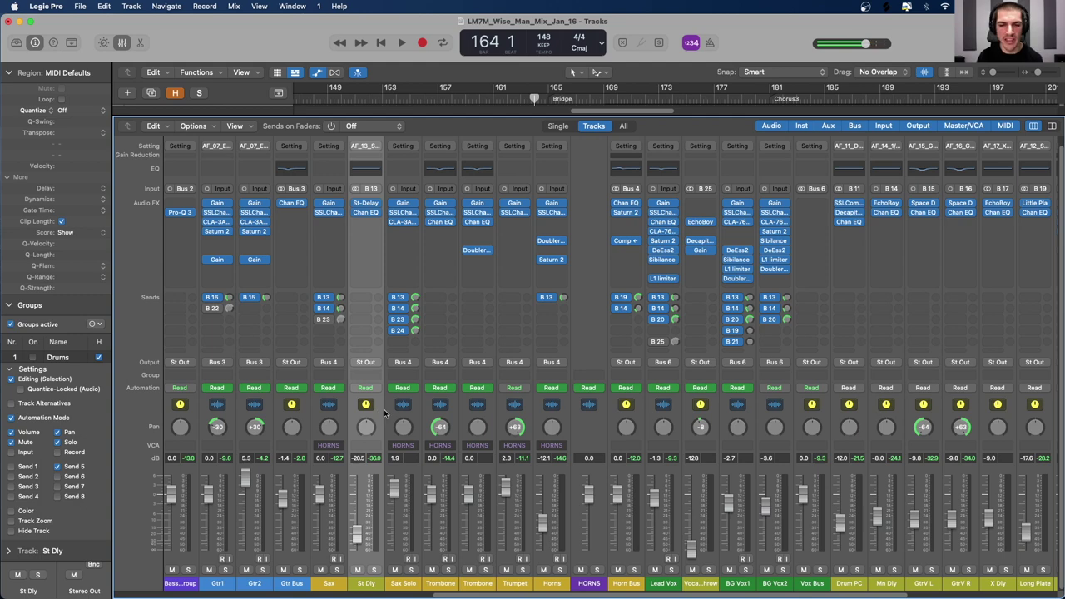
Step: Raise the Lead Vox channel fader to 3.5 dB
{"action": "left_click", "coordinate": [675, 417]}
{"action": "left_click", "coordinate": [674, 417]}
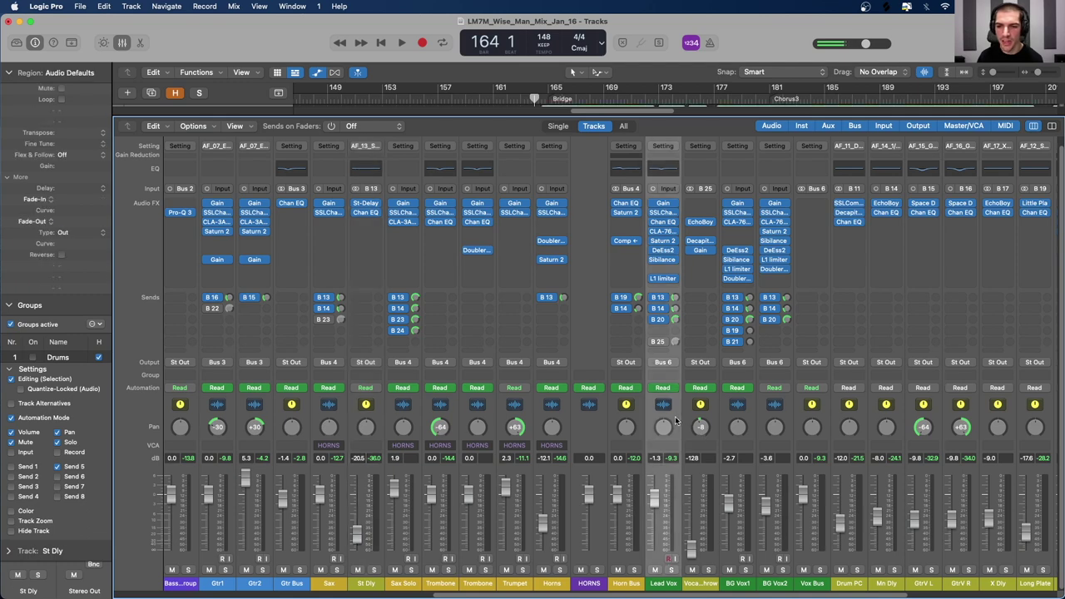
{"action": "mouse_move", "coordinate": [655, 496]}
{"action": "left_mouse_down"}
{"action": "mouse_move", "coordinate": [655, 520]}
{"action": "mouse_move", "coordinate": [655, 481]}
{"action": "left_mouse_up"}
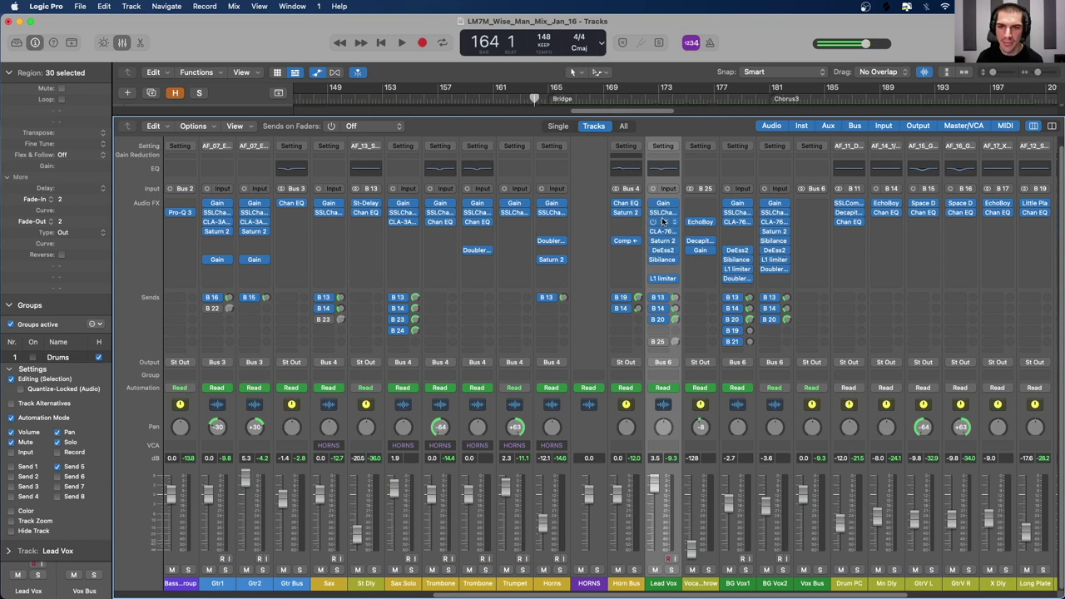
Step: Insert the FabFilter Saturn 2 plug-in on the St Dly return channel, below the delay and Channel EQ
{"action": "left_click", "coordinate": [376, 415]}
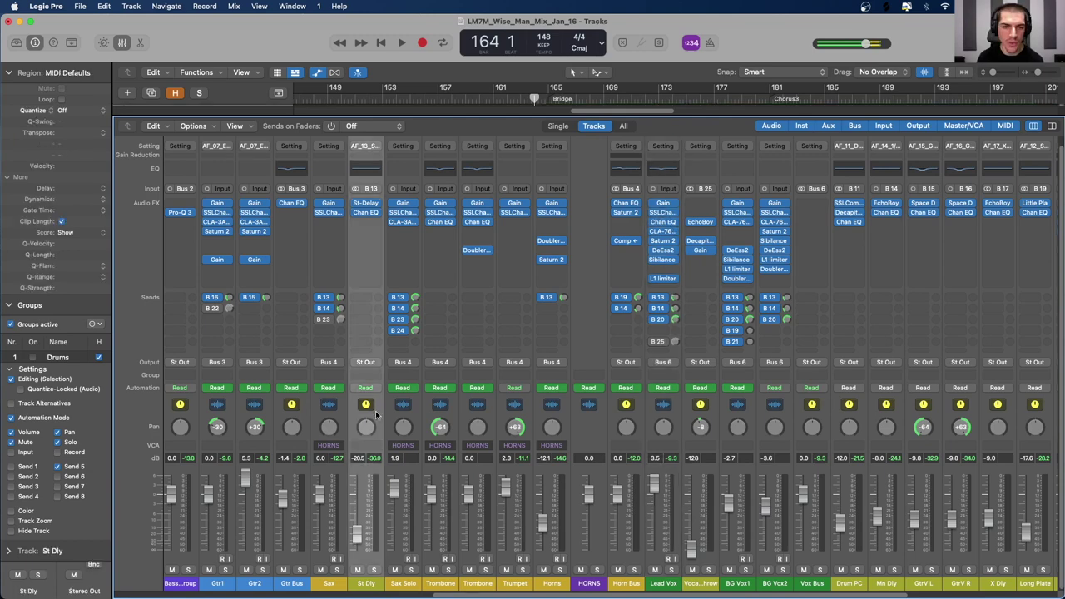
{"action": "left_click", "coordinate": [366, 233]}
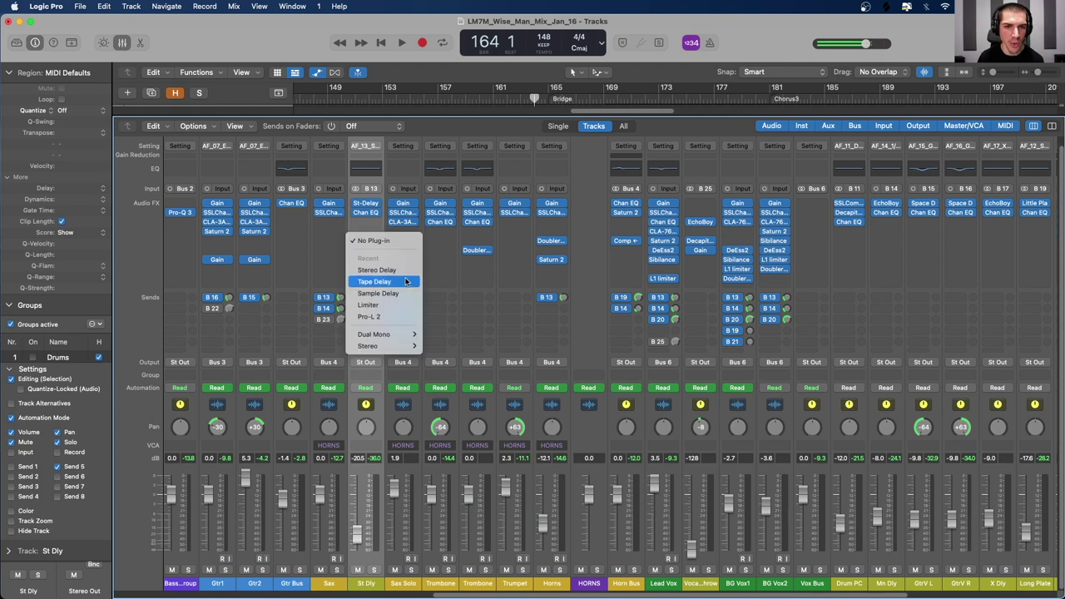
{"action": "left_click", "coordinate": [380, 414]}
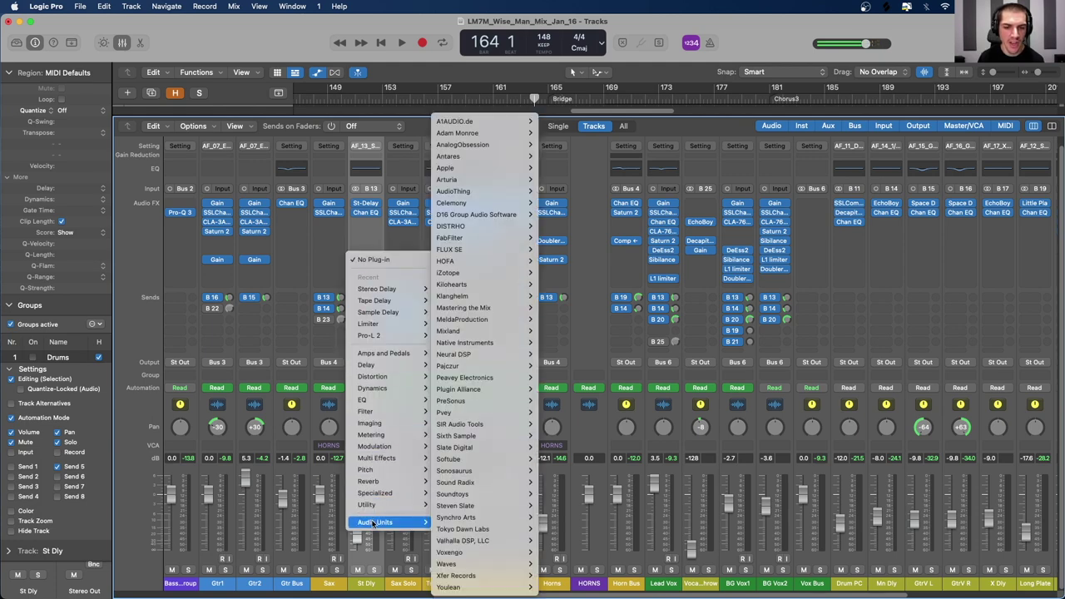
{"action": "mouse_move", "coordinate": [375, 523]}
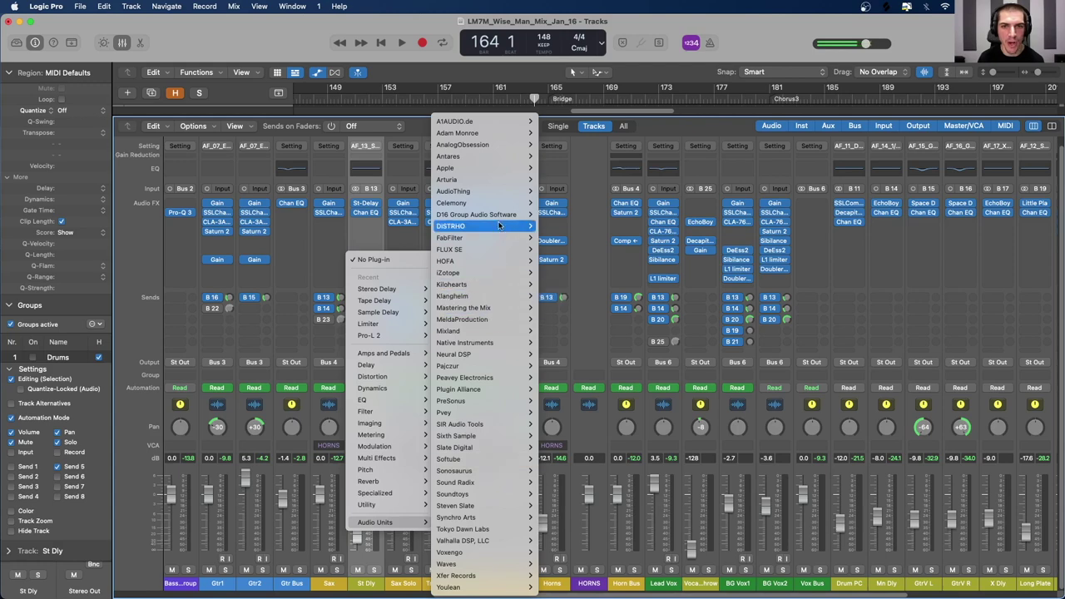
{"action": "mouse_move", "coordinate": [482, 401]}
{"action": "mouse_move", "coordinate": [475, 322]}
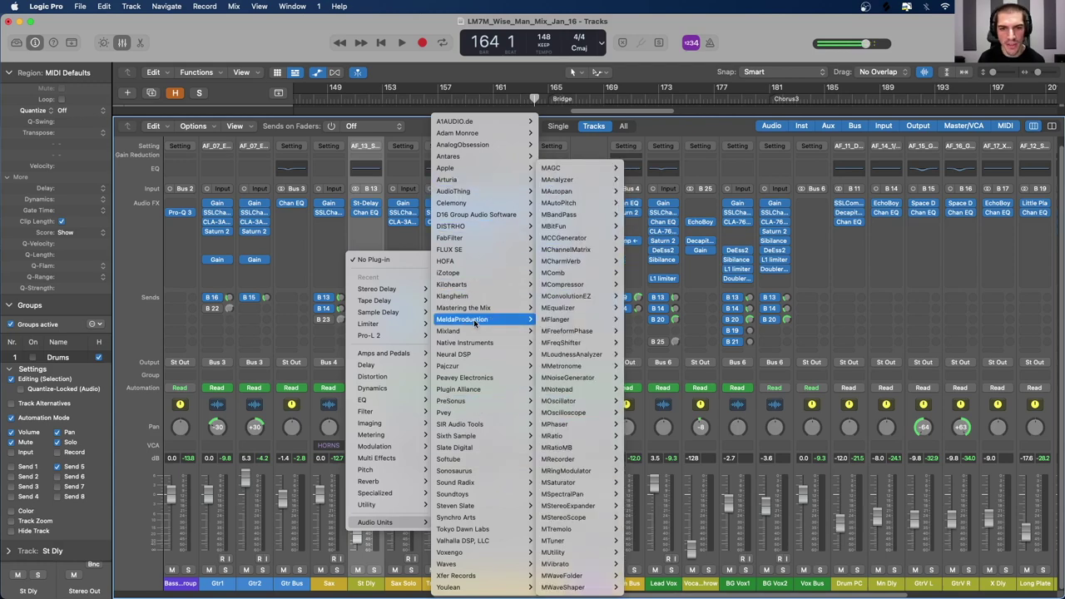
{"action": "mouse_move", "coordinate": [470, 239]}
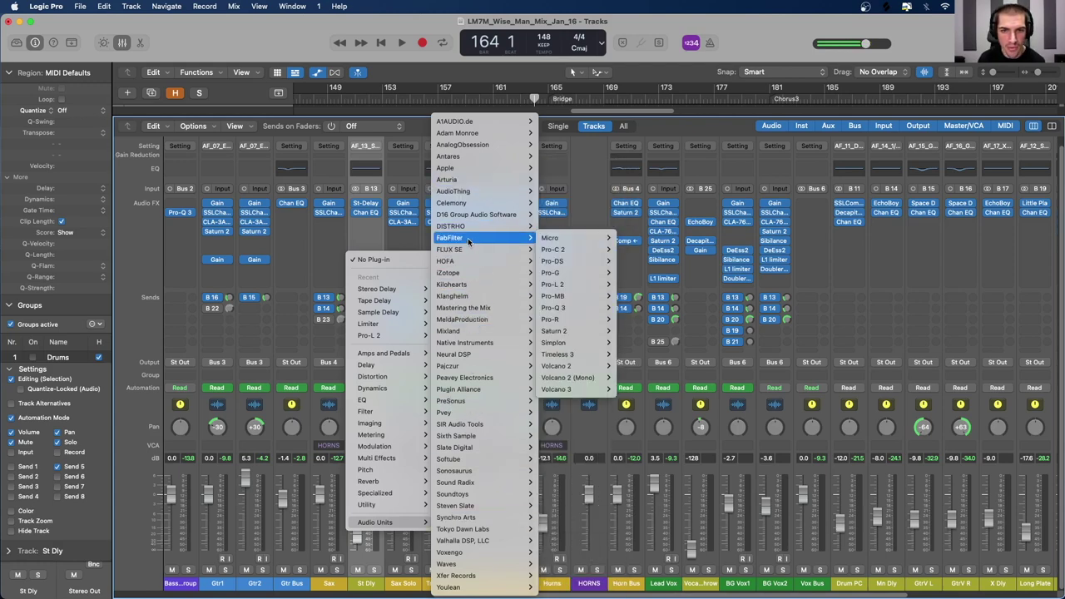
{"action": "mouse_move", "coordinate": [574, 331]}
{"action": "left_click", "coordinate": [636, 332]}
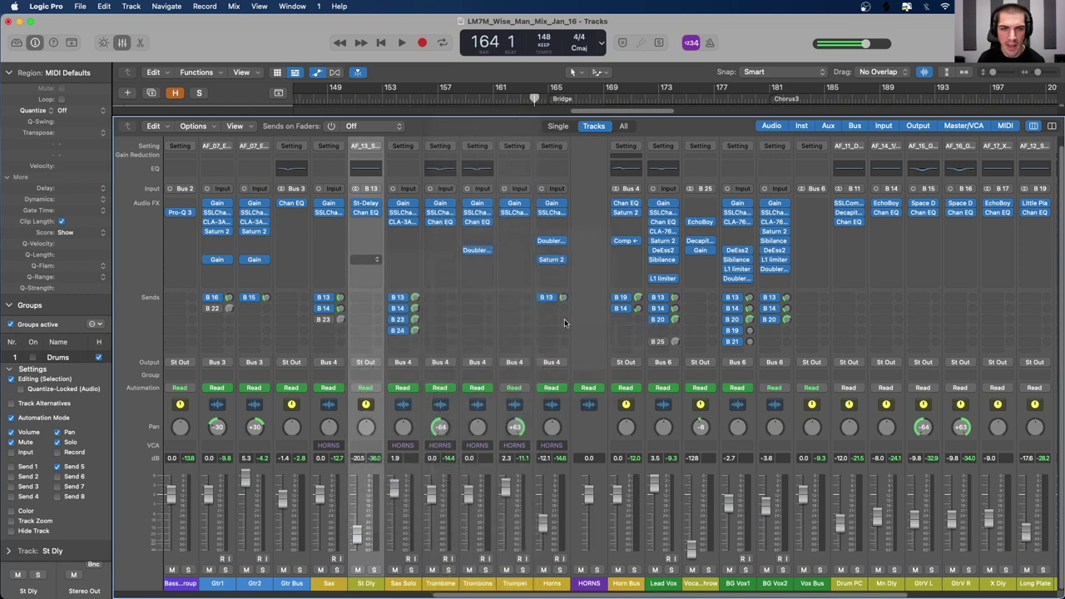
Step: View the Saturn 2 plug-in's default setting on the St Dly channel, and close its window
{"action": "left_click_drag", "start_coordinate": [409, 162], "coordinate": [339, 162]}
{"action": "left_click", "coordinate": [375, 172]}
{"action": "key", "text": "Escape"}
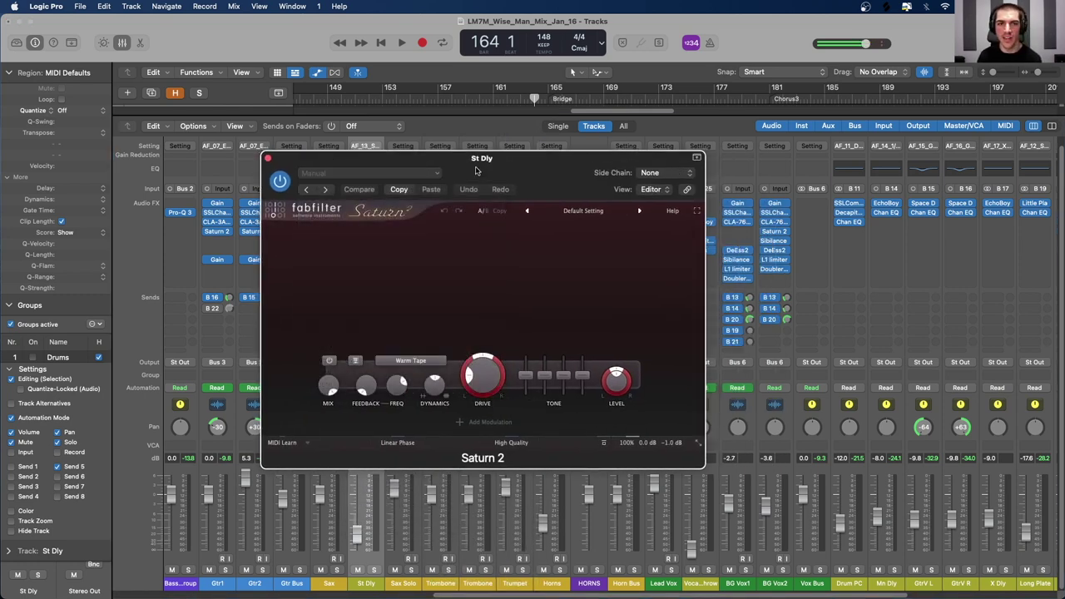
{"action": "left_click", "coordinate": [268, 157]}
Step: Select the Lead Vox, St Dly, Drum PC, Horn Bus and BG Vox2 channels in turn to compare sources with effects returns
{"action": "left_click", "coordinate": [680, 422]}
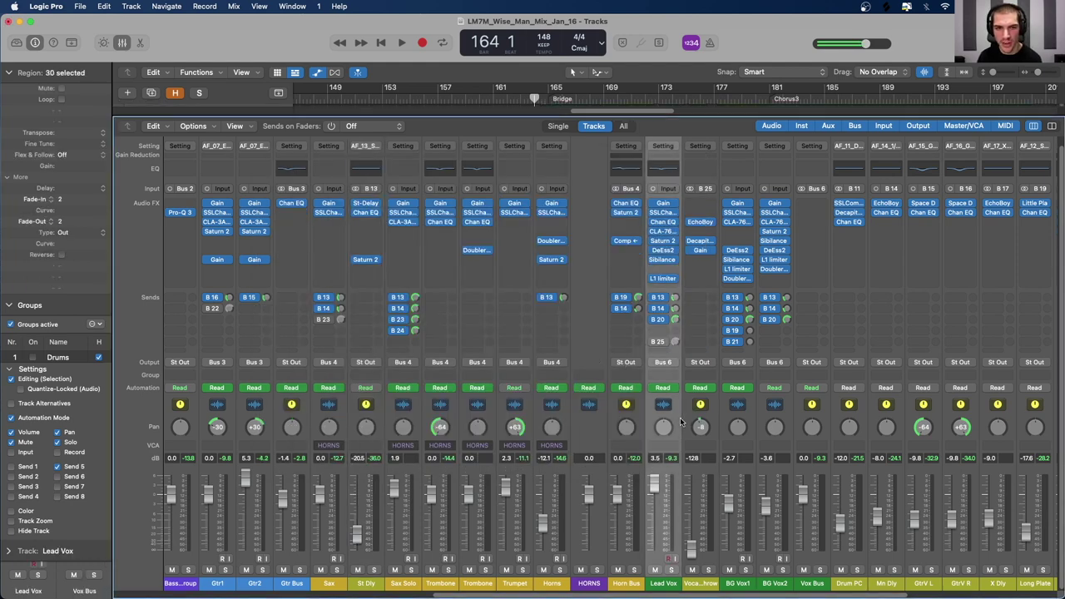
{"action": "left_click", "coordinate": [381, 420]}
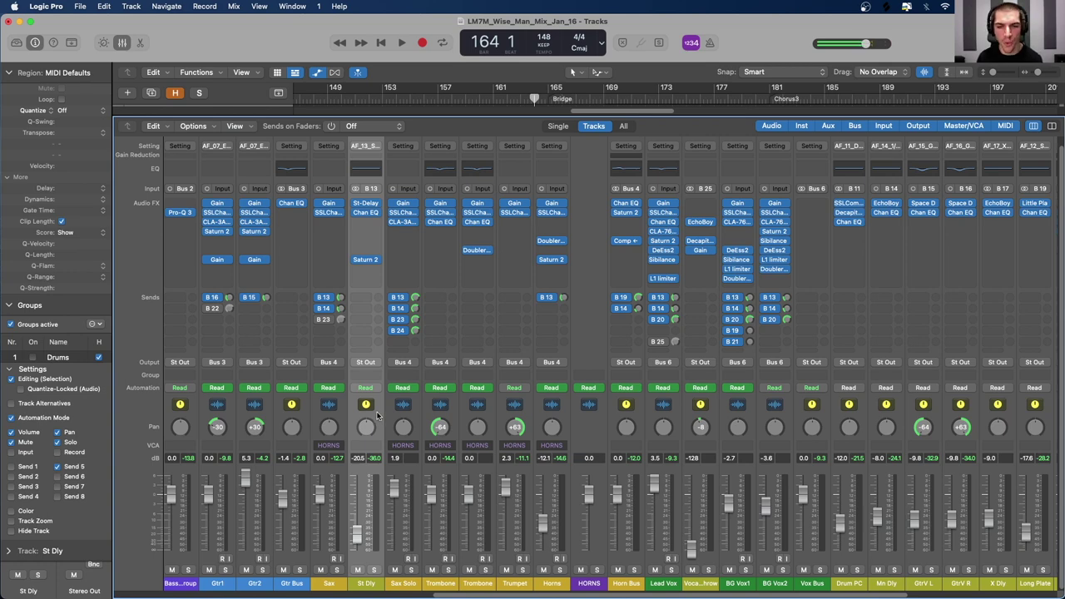
{"action": "scroll", "coordinate": [799, 403], "scroll_direction": "right", "scroll_amount": 5}
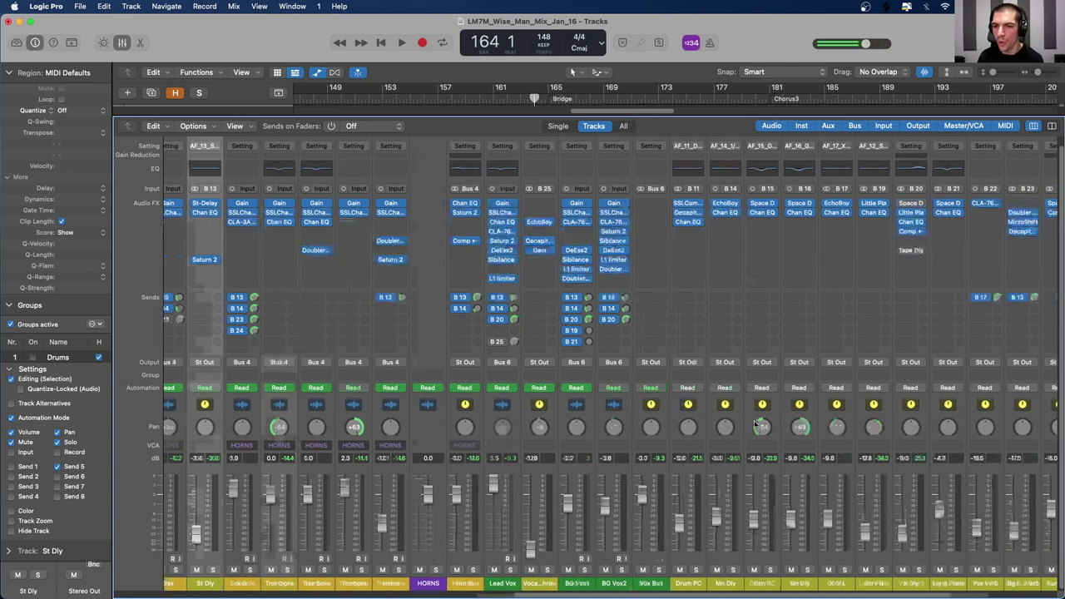
{"action": "left_click", "coordinate": [681, 417]}
{"action": "scroll", "coordinate": [678, 420], "scroll_direction": "right", "scroll_amount": 4}
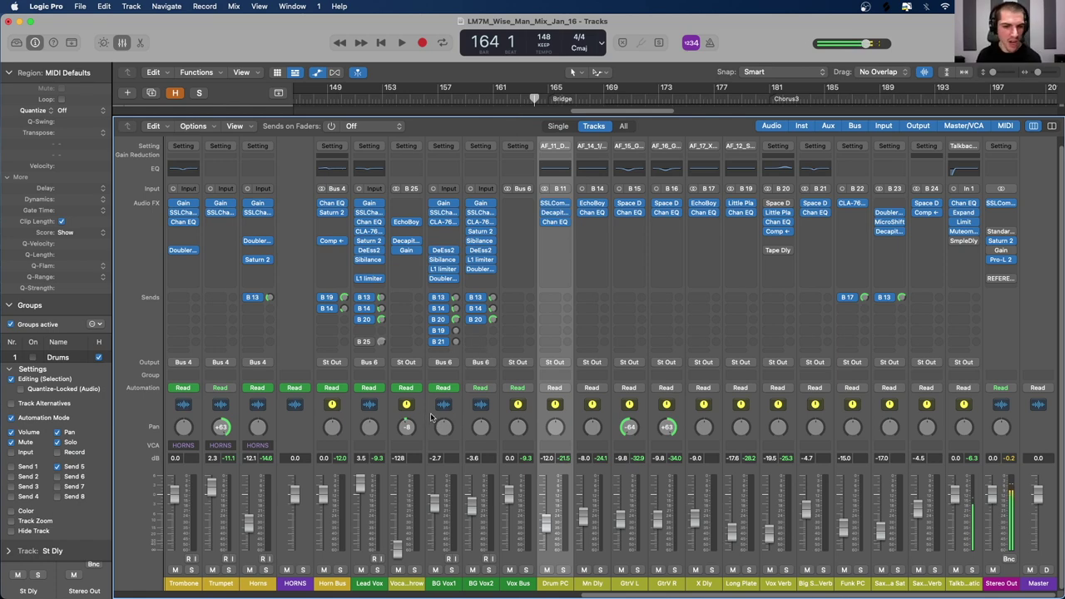
{"action": "left_click", "coordinate": [341, 419]}
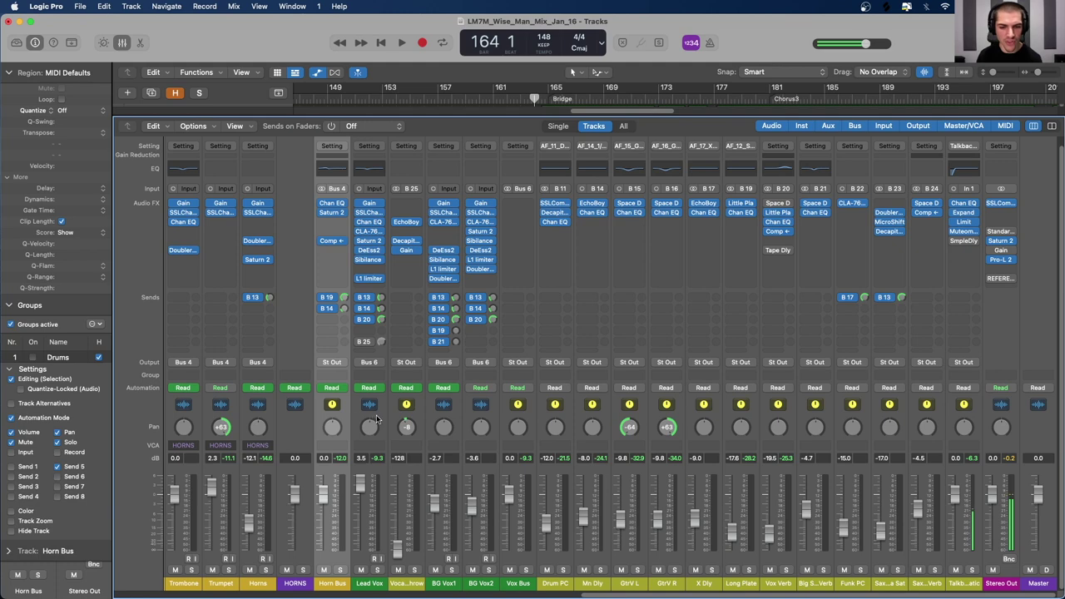
{"action": "left_click", "coordinate": [492, 419]}
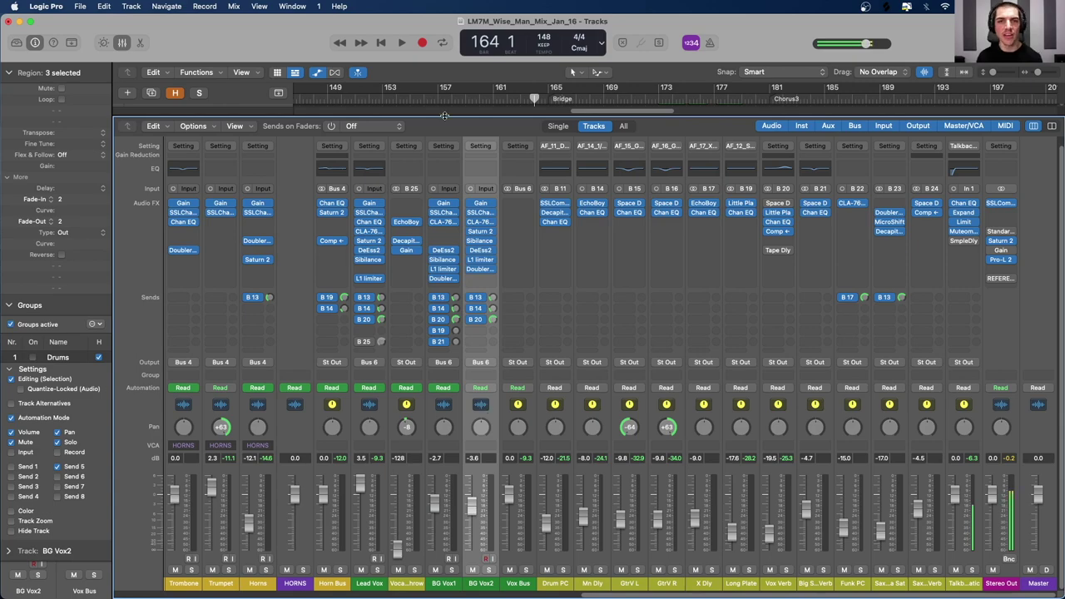
Step: Enlarge the tracks area and select the tom regions on T1 and T2 before the Bridge to inspect their trimmed edges and fades
{"action": "left_click_drag", "start_coordinate": [532, 118], "coordinate": [532, 303]}
{"action": "scroll", "coordinate": [507, 212], "scroll_direction": "up", "scroll_amount": 20}
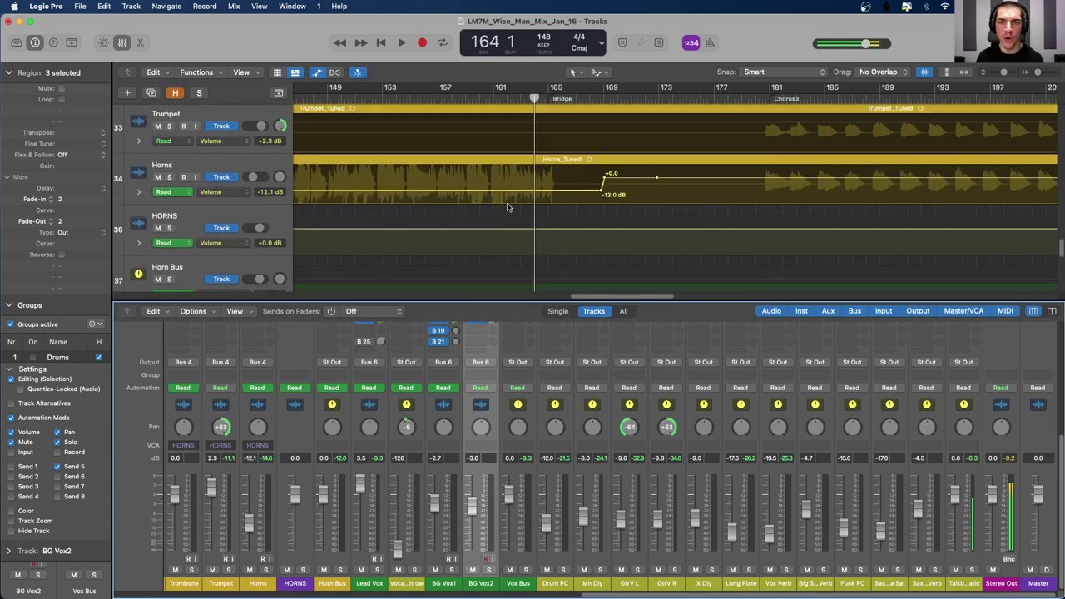
{"action": "scroll", "coordinate": [537, 166], "scroll_direction": "up", "scroll_amount": 10}
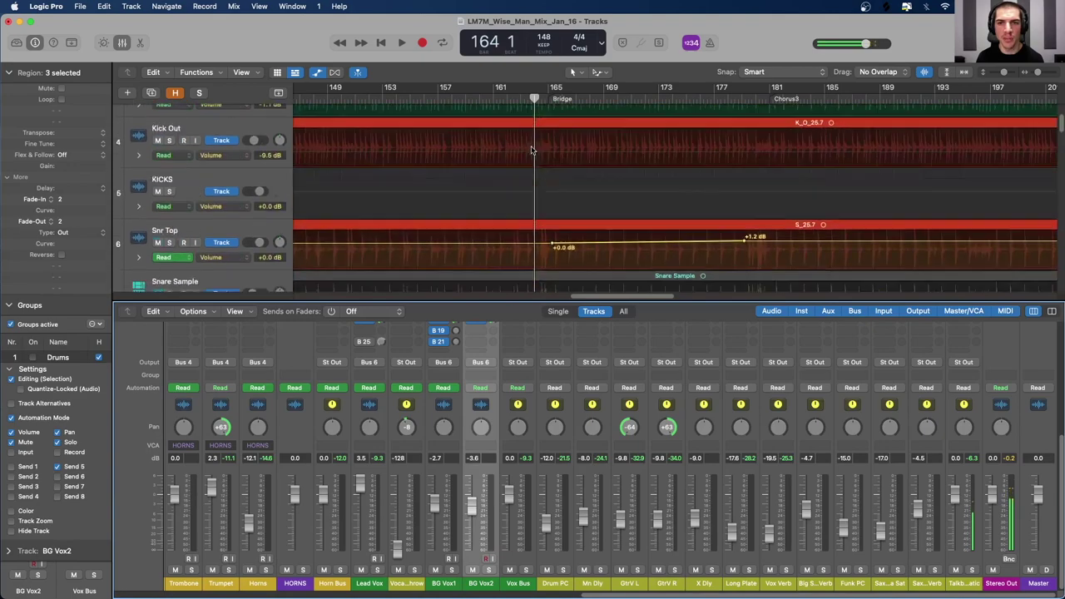
{"action": "scroll", "coordinate": [541, 160], "scroll_direction": "down", "scroll_amount": 8}
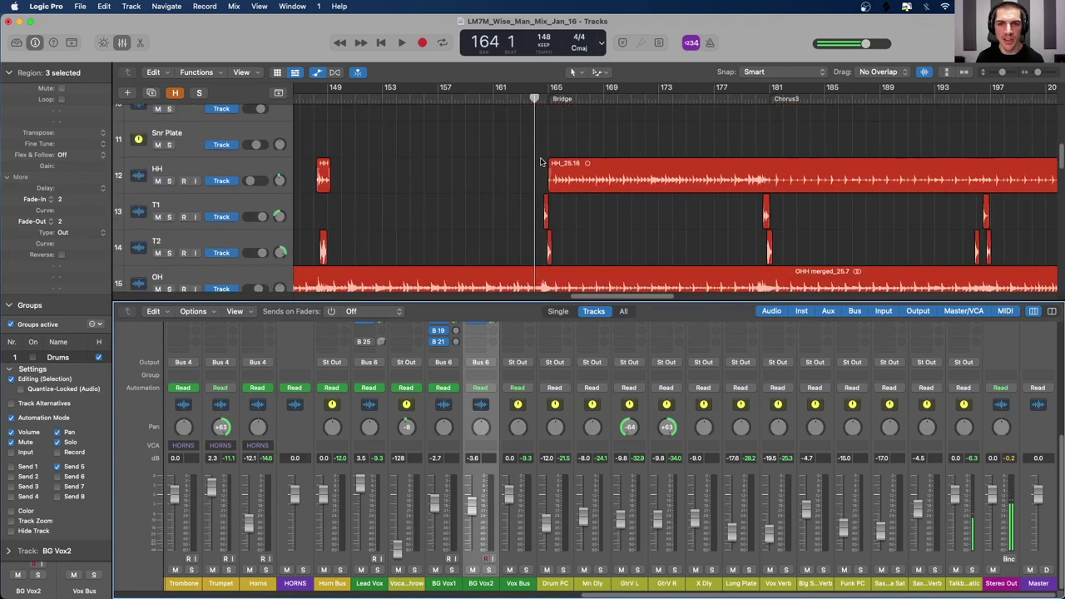
{"action": "left_click_drag", "start_coordinate": [564, 181], "coordinate": [531, 235]}
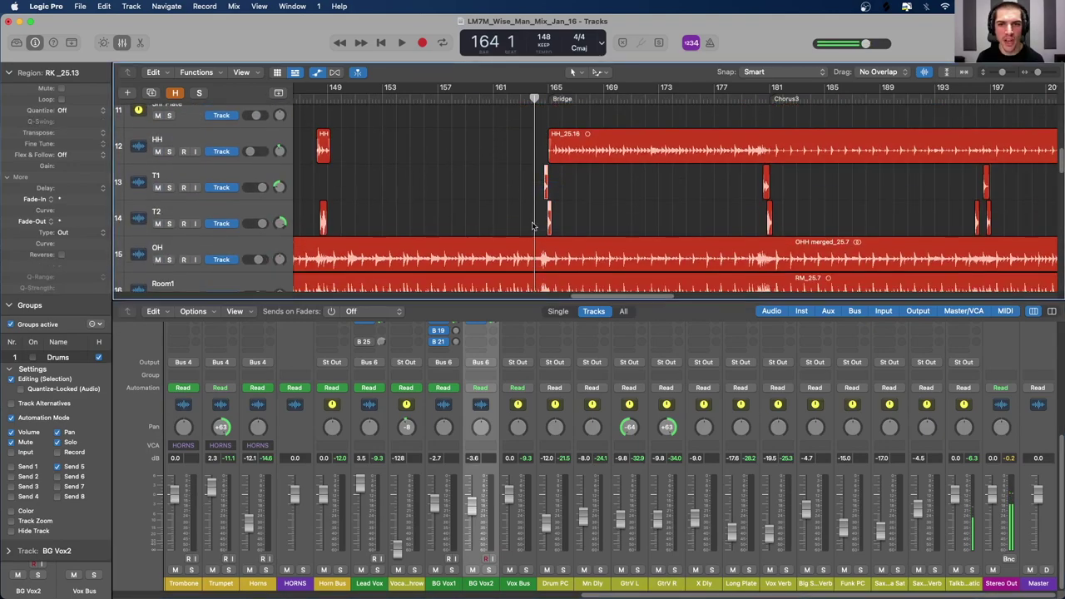
{"action": "key", "text": "z"}
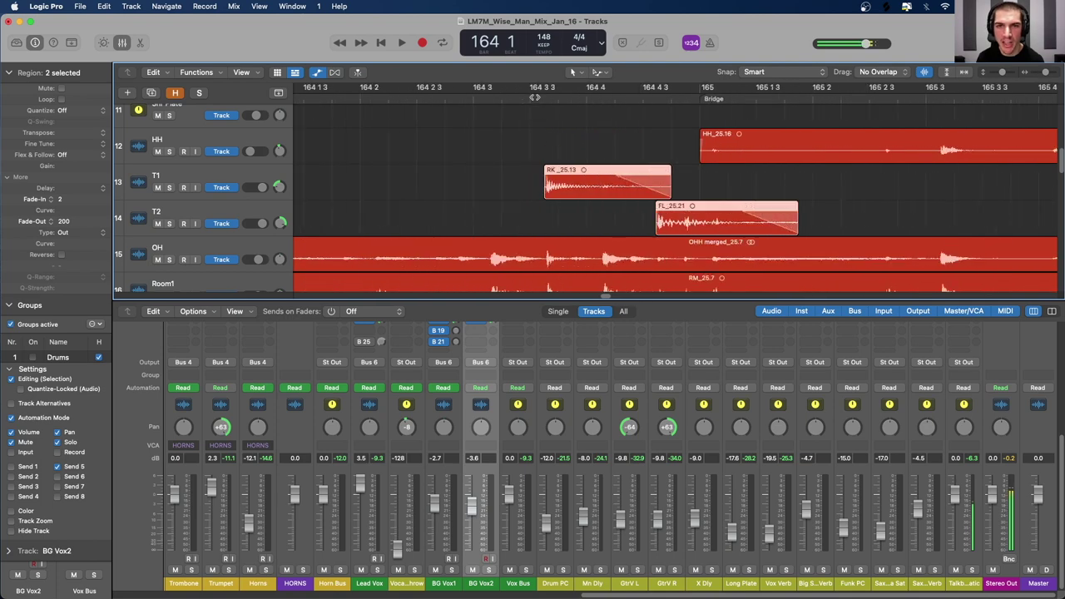
Step: Place the playhead at bar 165 and select the long HH_25.9 region to examine where the hi-hat track is cut
{"action": "left_click_drag", "start_coordinate": [533, 97], "coordinate": [807, 99]}
{"action": "scroll", "coordinate": [773, 163], "scroll_direction": "down", "scroll_amount": 10}
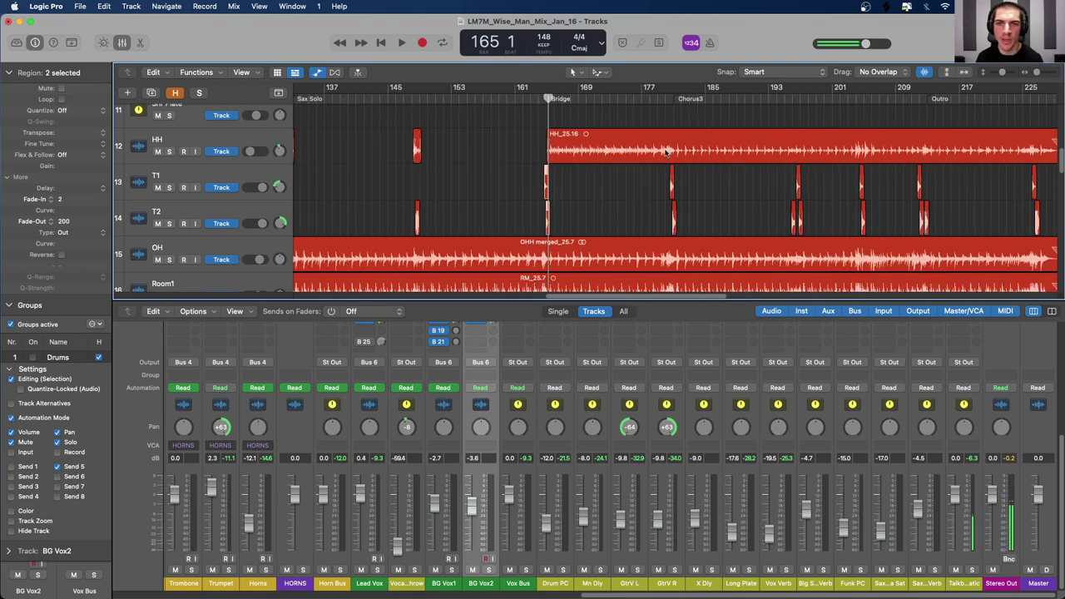
{"action": "left_click", "coordinate": [622, 152]}
{"action": "scroll", "coordinate": [616, 152], "scroll_direction": "left", "scroll_amount": 5}
{"action": "left_click", "coordinate": [655, 145]}
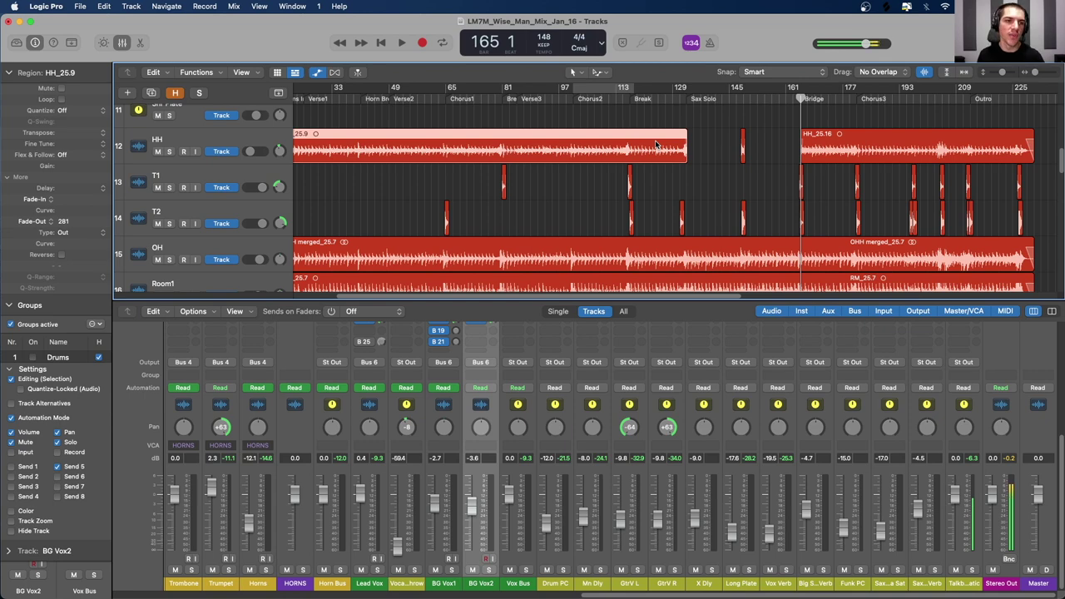
{"action": "scroll", "coordinate": [645, 154], "scroll_direction": "up", "scroll_amount": 4}
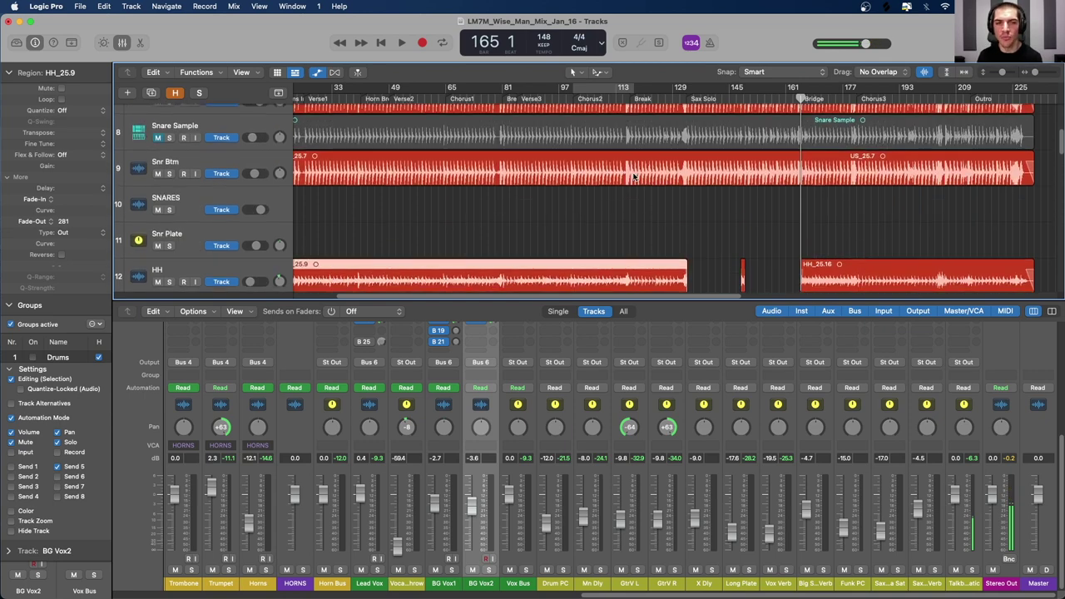
Step: Turn on the Drums group so that the drum tracks are selected and edited together
{"action": "left_click", "coordinate": [525, 98]}
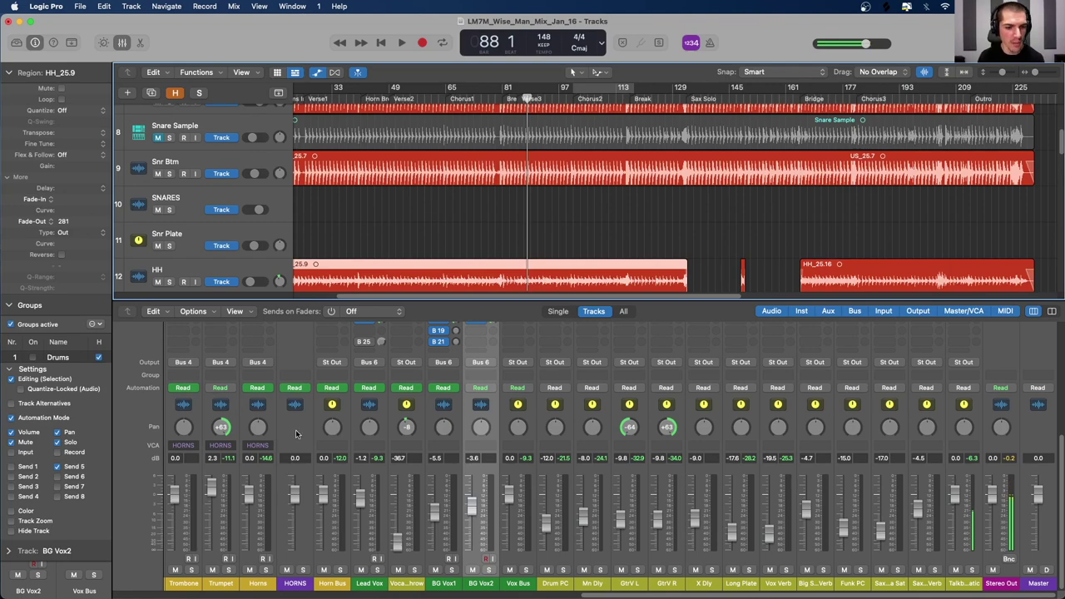
{"action": "scroll", "coordinate": [214, 442], "scroll_direction": "left", "scroll_amount": 7}
{"action": "scroll", "coordinate": [214, 442], "scroll_direction": "left", "scroll_amount": 10}
{"action": "scroll", "coordinate": [214, 443], "scroll_direction": "up", "scroll_amount": 2}
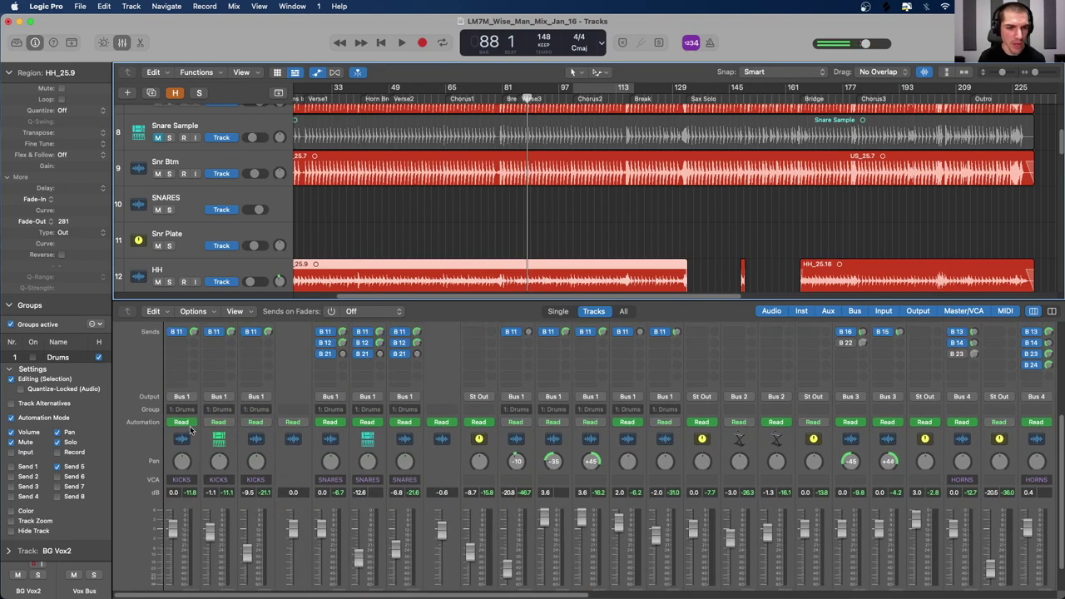
{"action": "left_click", "coordinate": [222, 449]}
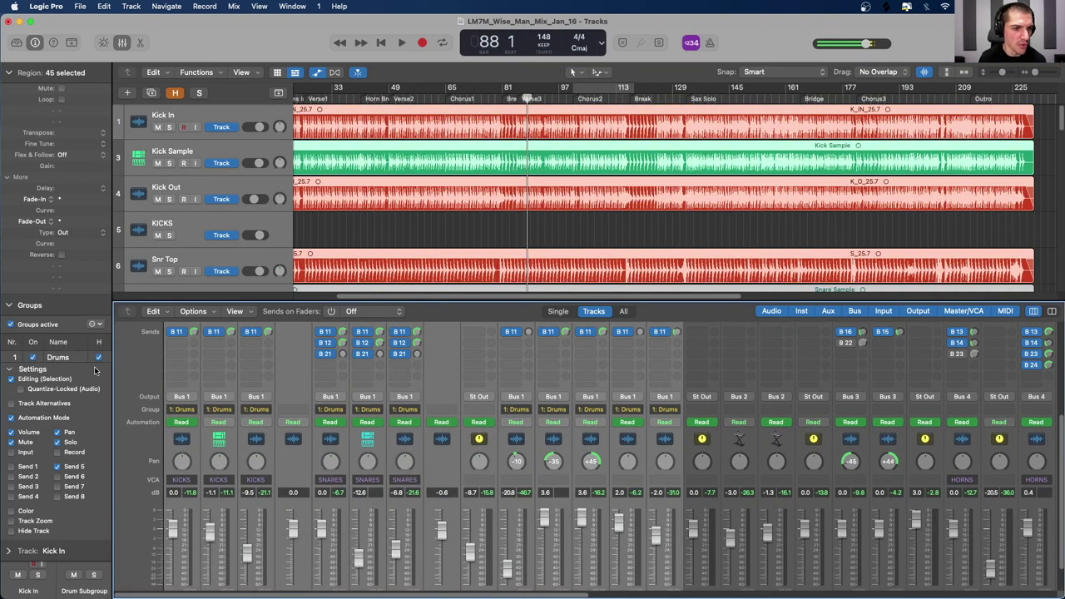
Step: Select the grouped drum regions and split them at the playhead just before bar 94
{"action": "left_click", "coordinate": [538, 98]}
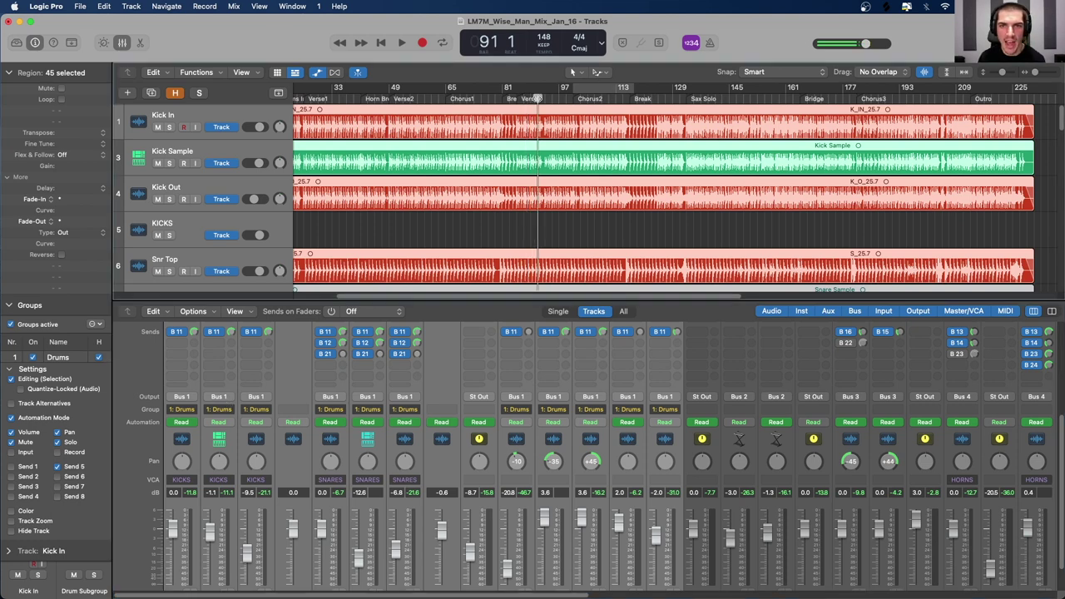
{"action": "left_click", "coordinate": [571, 240]}
{"action": "left_click", "coordinate": [547, 101]}
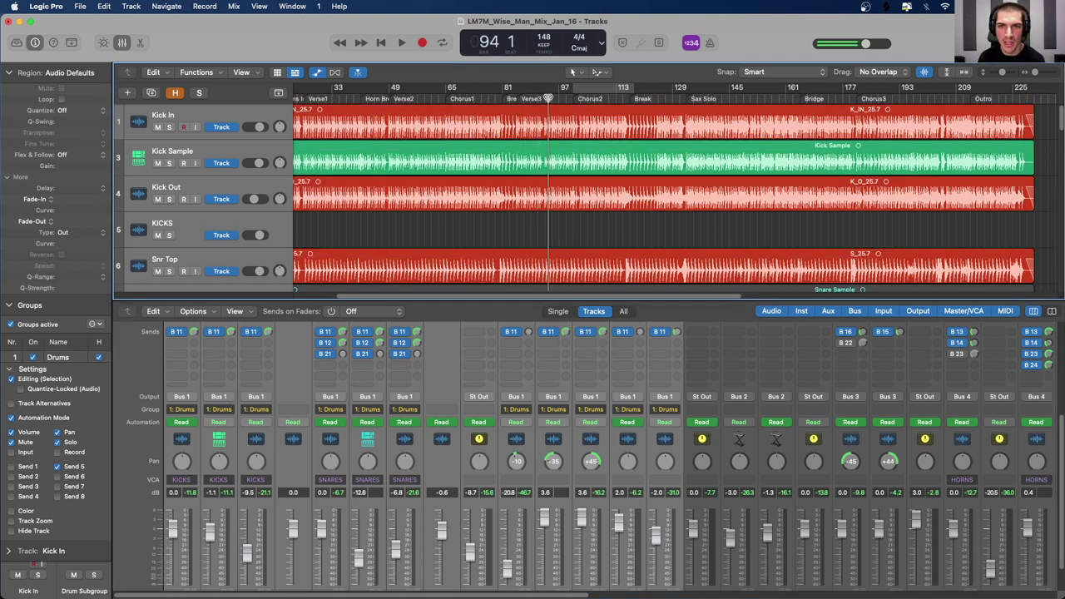
{"action": "left_click", "coordinate": [572, 130]}
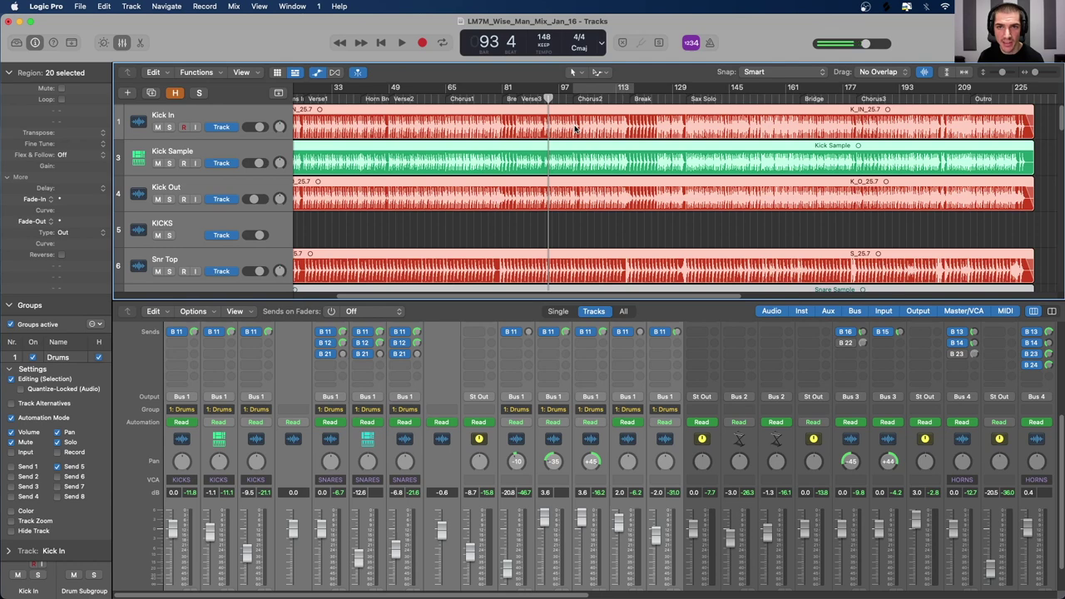
{"action": "key", "text": "super+t"}
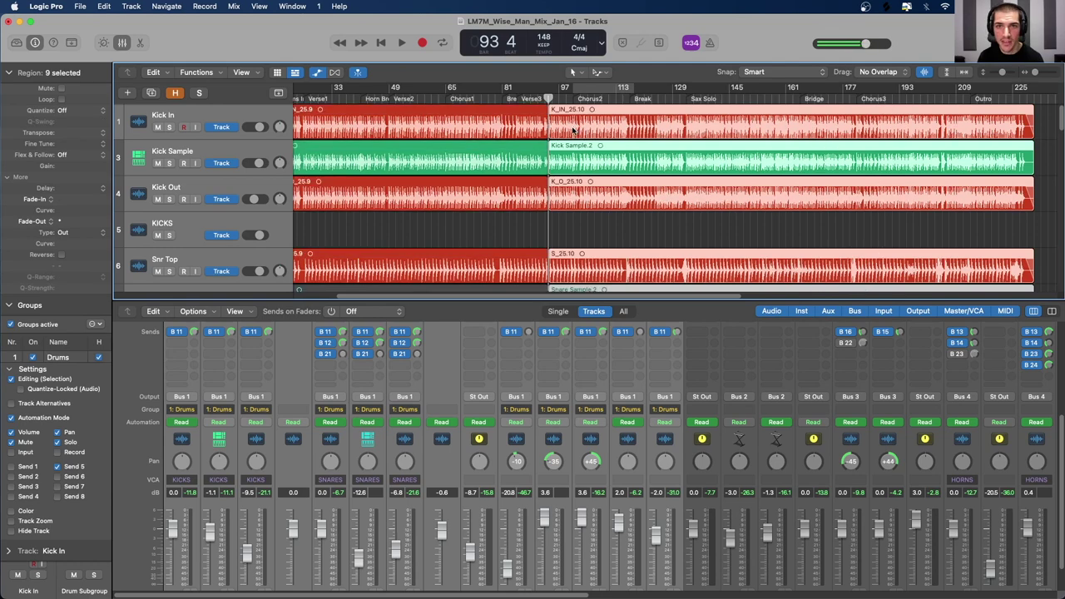
Step: Try moving the split drum regions slightly later in time, and undo both the move and the split
{"action": "key", "text": "super+Right"}
{"action": "key", "text": "super+Right"}
{"action": "key", "text": "super+Right"}
{"action": "key", "text": "super+Right"}
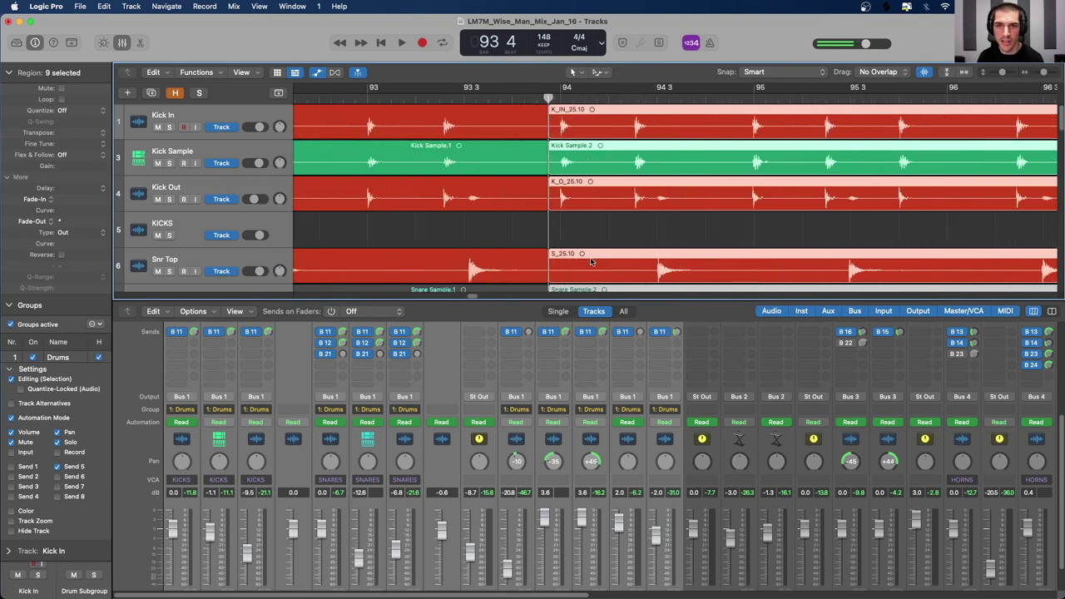
{"action": "left_click_drag", "start_coordinate": [576, 127], "coordinate": [624, 126]}
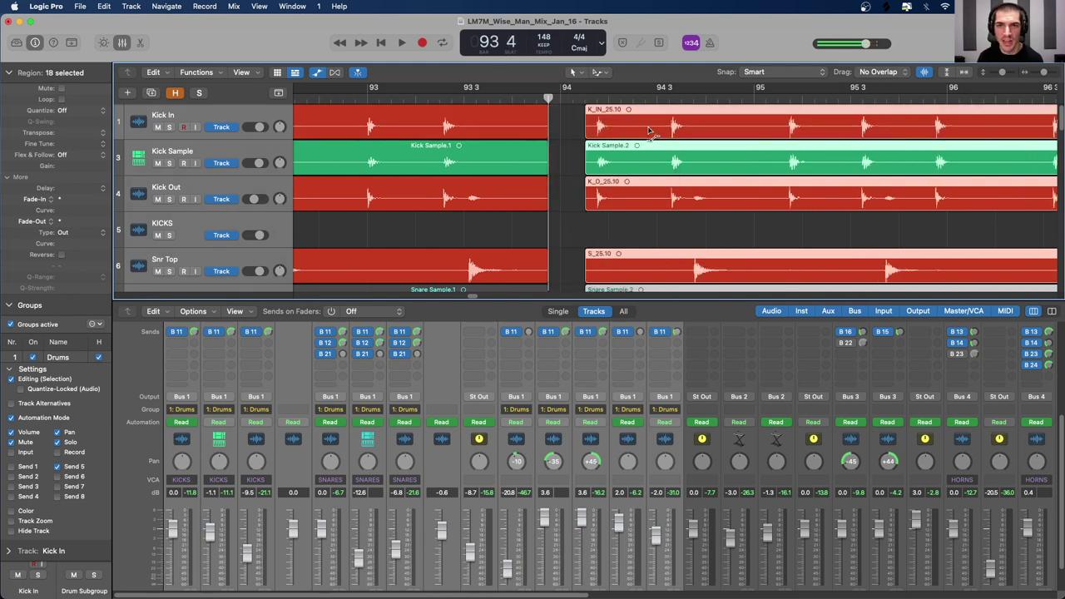
{"action": "key", "text": "super+z"}
{"action": "key", "text": "super+z"}
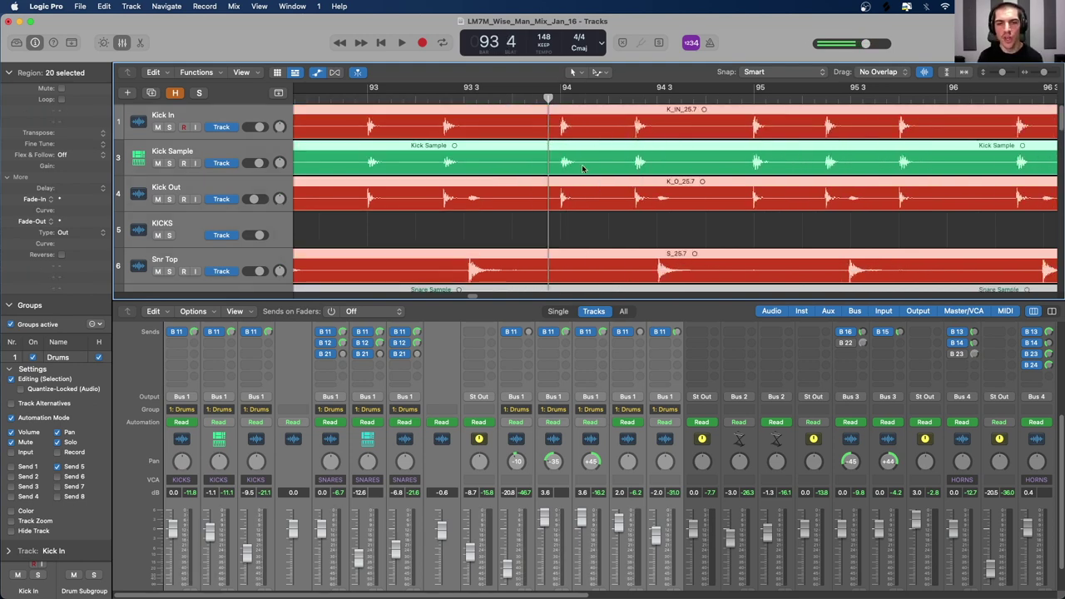
Step: Reduce the track heights to show the whole drum group at once, and deselect the drum regions
{"action": "key", "text": "super+Up"}
{"action": "key", "text": "super+Up"}
{"action": "key", "text": "super+Up"}
{"action": "left_click", "coordinate": [579, 220]}
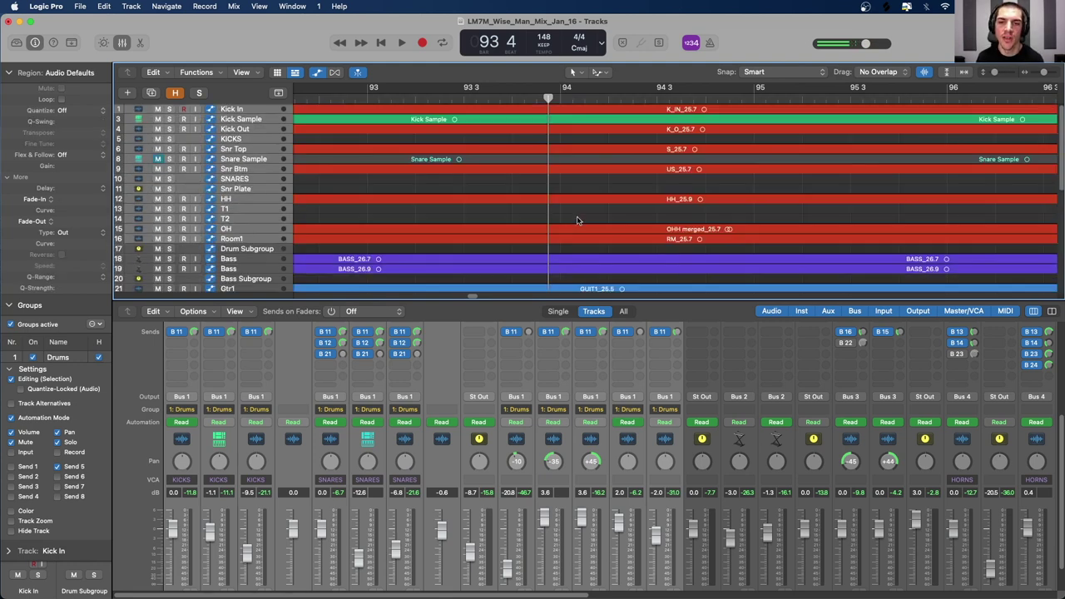
Step: Insert the stereo VocAlign Ultra plug-in in the BG Vox2 channel's empty effect slot, look over its interface and close its window
{"action": "left_click", "coordinate": [677, 454]}
{"action": "scroll", "coordinate": [677, 453], "scroll_direction": "right", "scroll_amount": 15}
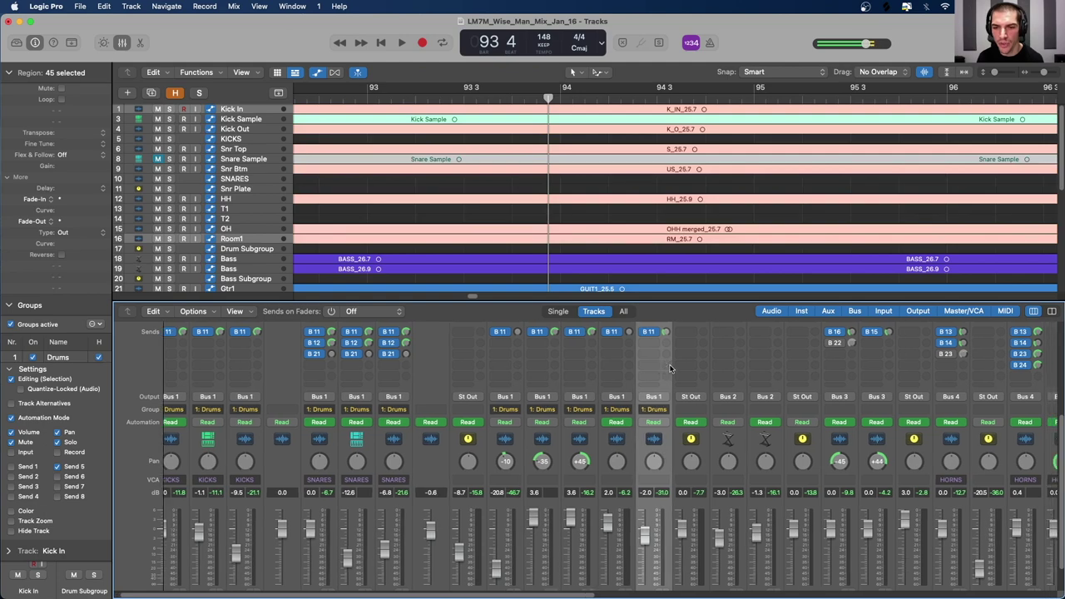
{"action": "double_click", "coordinate": [652, 303]}
{"action": "scroll", "coordinate": [673, 283], "scroll_direction": "right", "scroll_amount": 3}
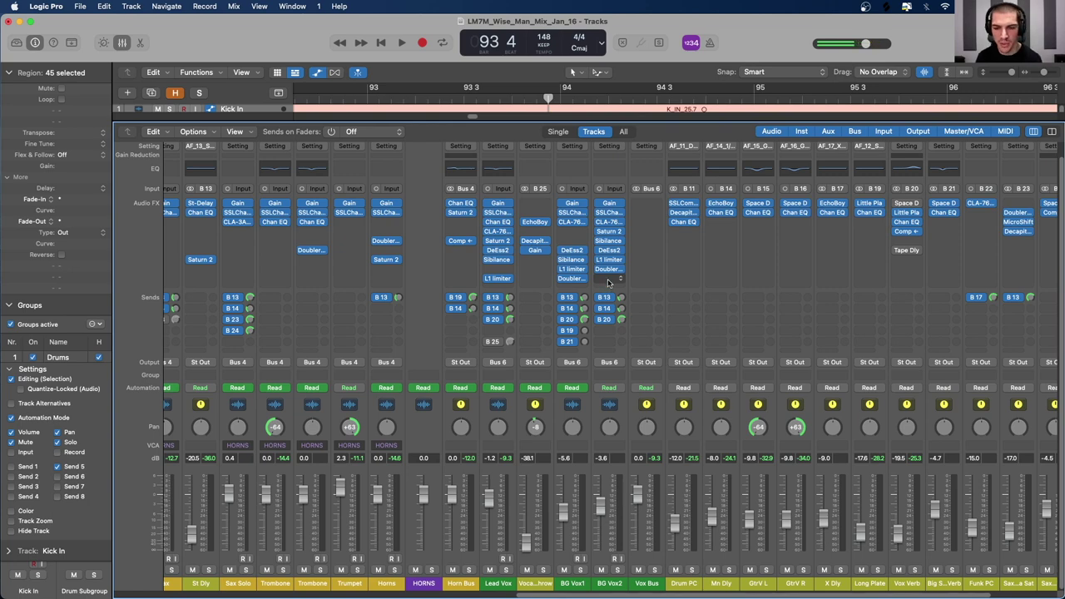
{"action": "left_click", "coordinate": [608, 286]}
{"action": "mouse_move", "coordinate": [630, 542]}
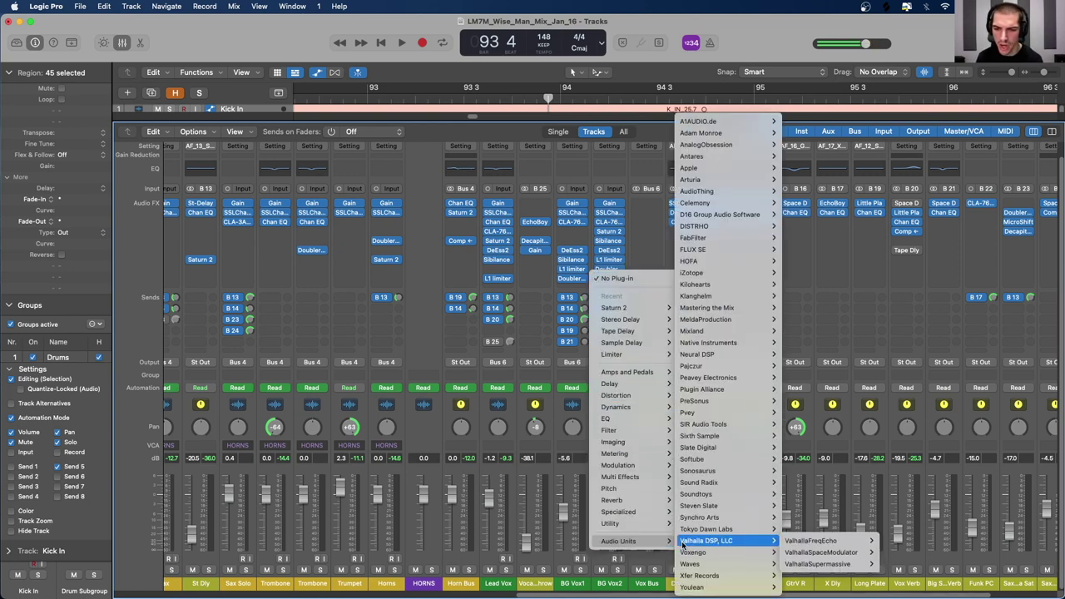
{"action": "mouse_move", "coordinate": [700, 517]}
{"action": "mouse_move", "coordinate": [811, 517]}
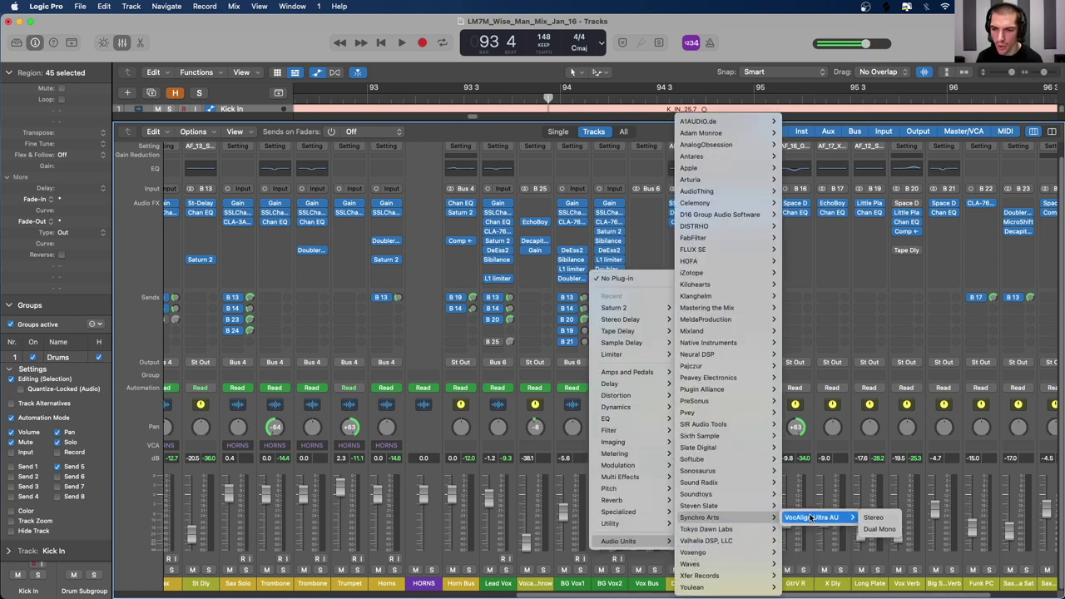
{"action": "left_click", "coordinate": [875, 519]}
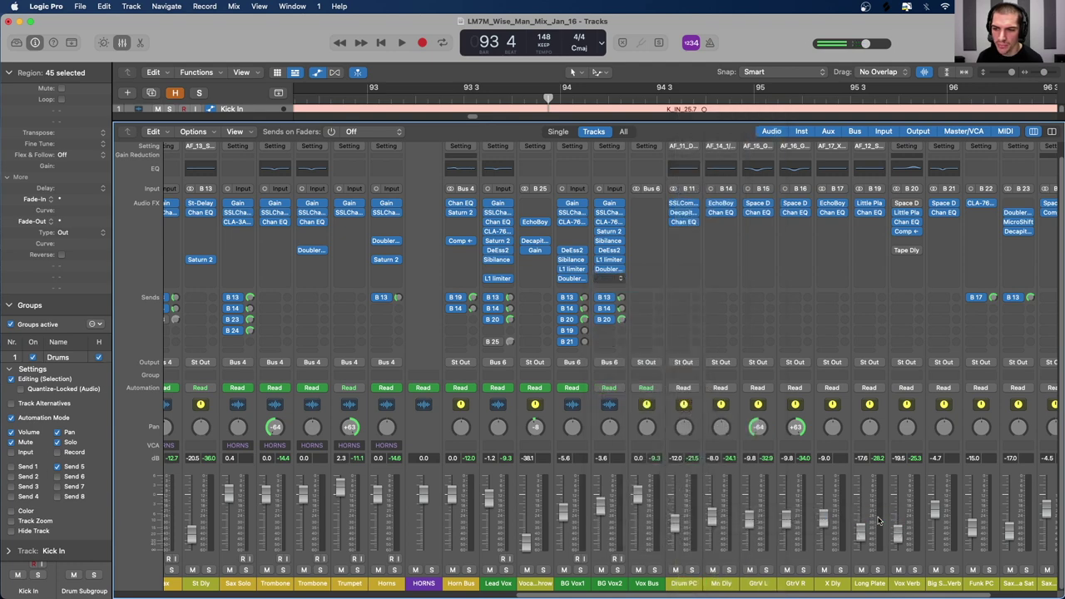
{"action": "left_click_drag", "start_coordinate": [795, 175], "coordinate": [797, 275]}
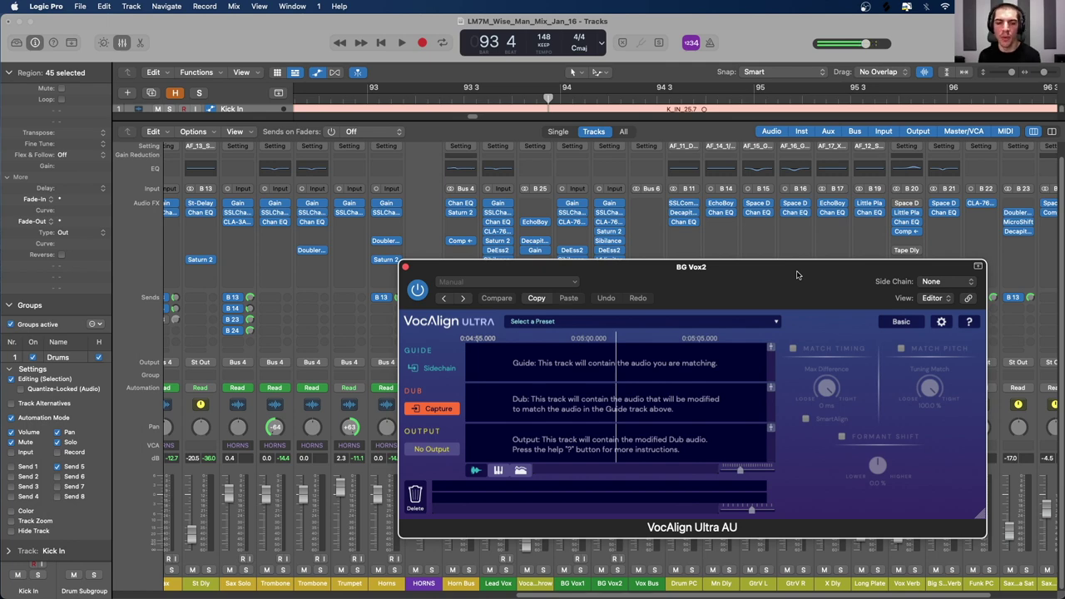
{"action": "left_click", "coordinate": [405, 267]}
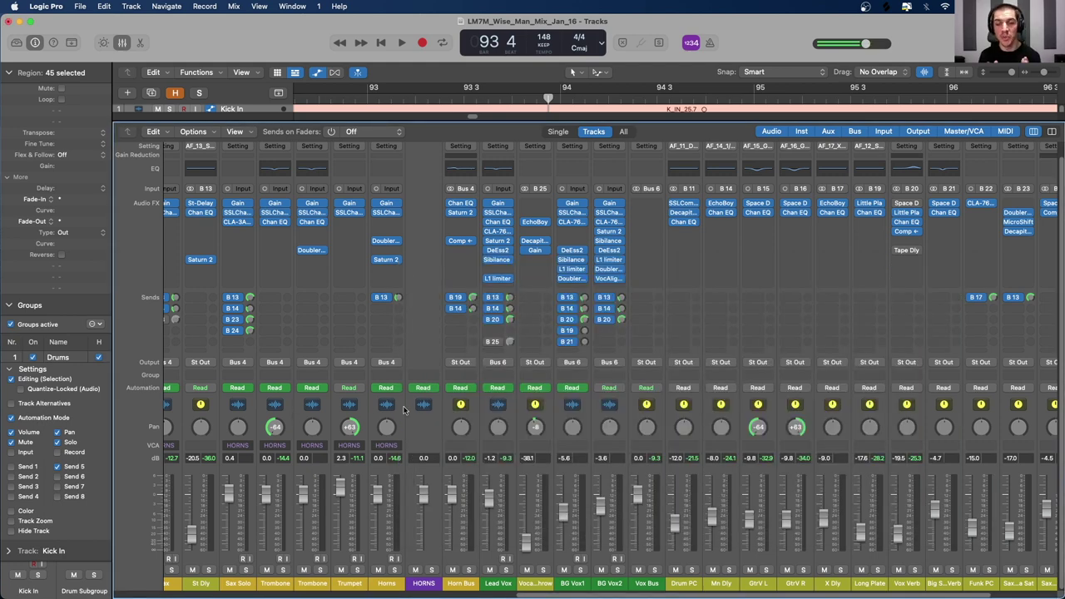
Step: Replace VocAlign Ultra on the BG Vox2 channel with Celemony Melodyne, view its editor and close the window
{"action": "left_click", "coordinate": [619, 279]}
{"action": "mouse_move", "coordinate": [646, 560]}
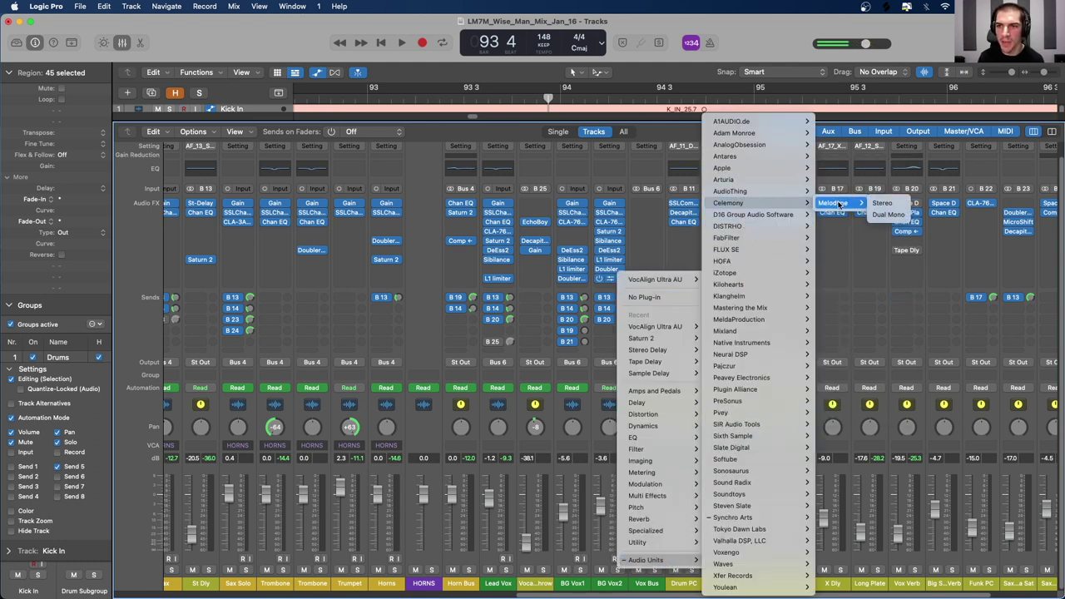
{"action": "left_click", "coordinate": [537, 279]}
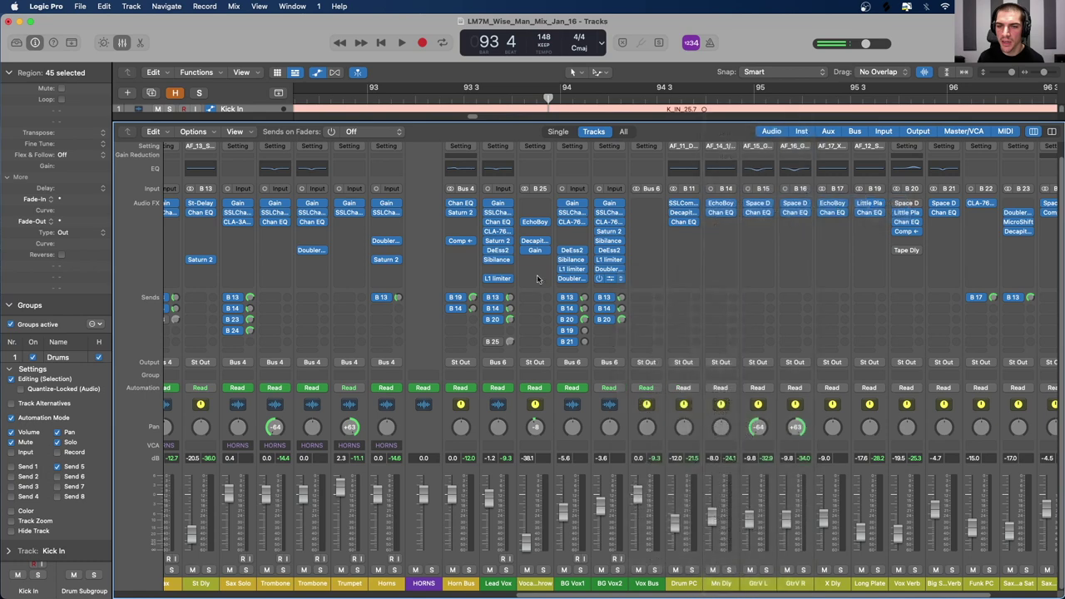
{"action": "left_click", "coordinate": [609, 277]}
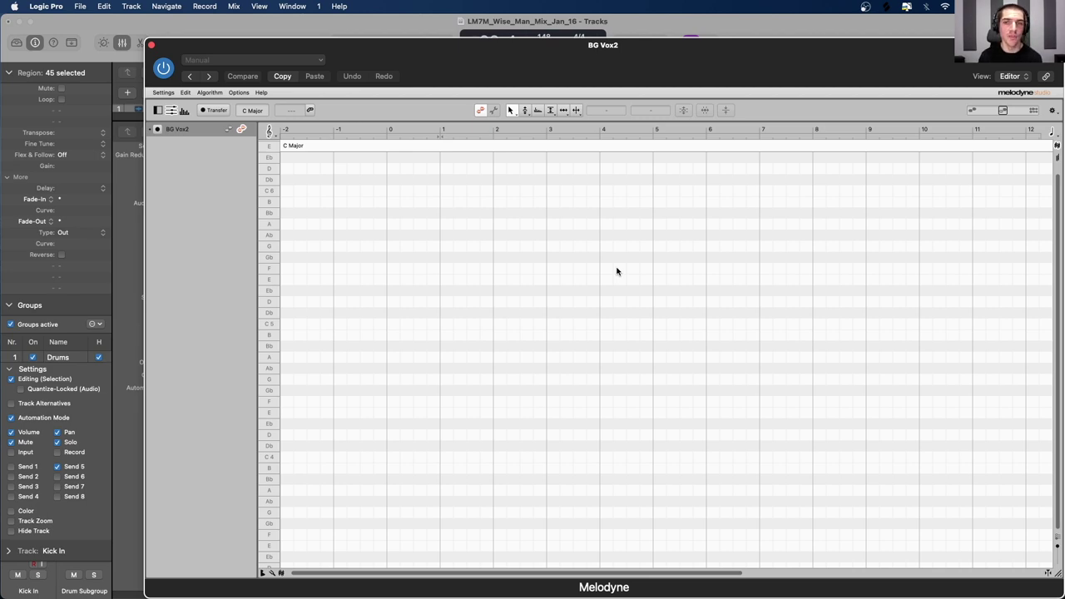
{"action": "left_click", "coordinate": [151, 46]}
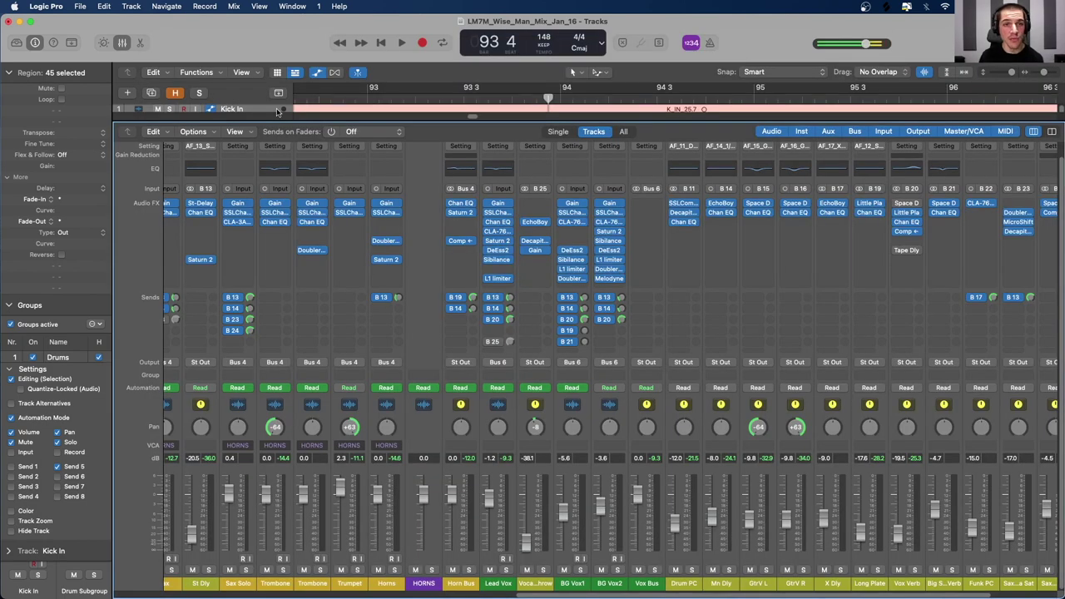